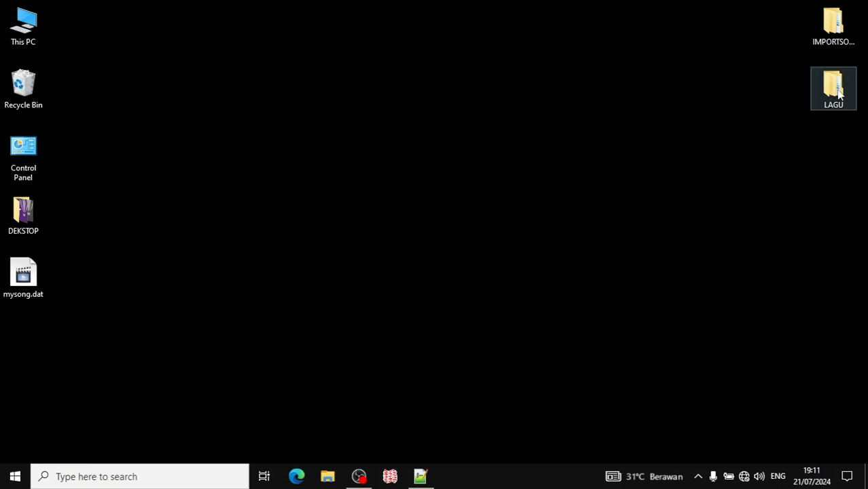
Step: Open the LAGU folder from the desktop and move its window clear of the IMPORTSONG and LAGU desktop icons
{"action": "left_click_drag", "start_coordinate": [786, 53], "coordinate": [867, 145]}
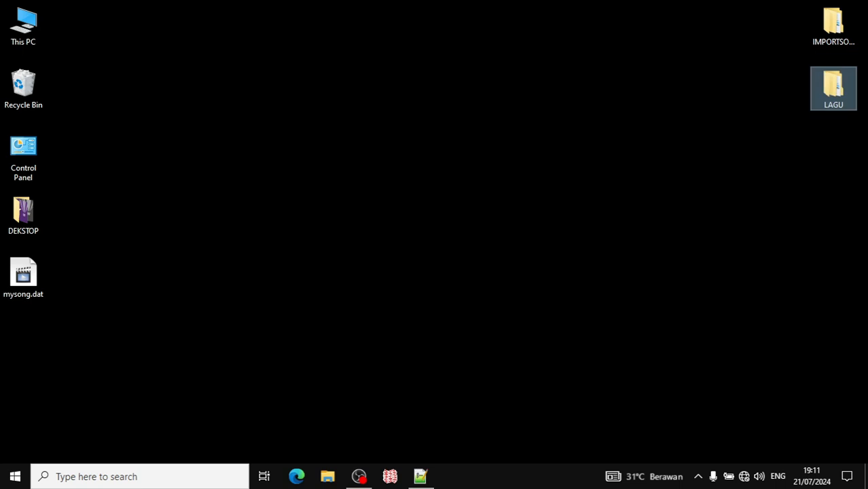
{"action": "left_click", "coordinate": [833, 25]}
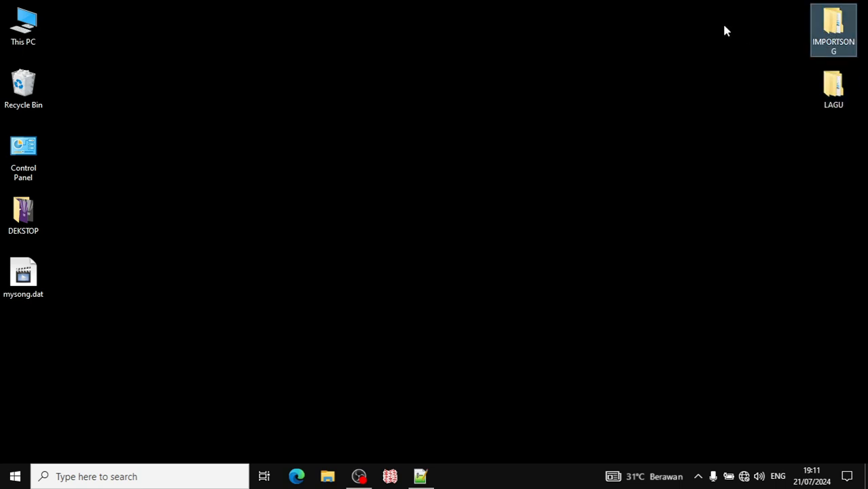
{"action": "left_click", "coordinate": [832, 92]}
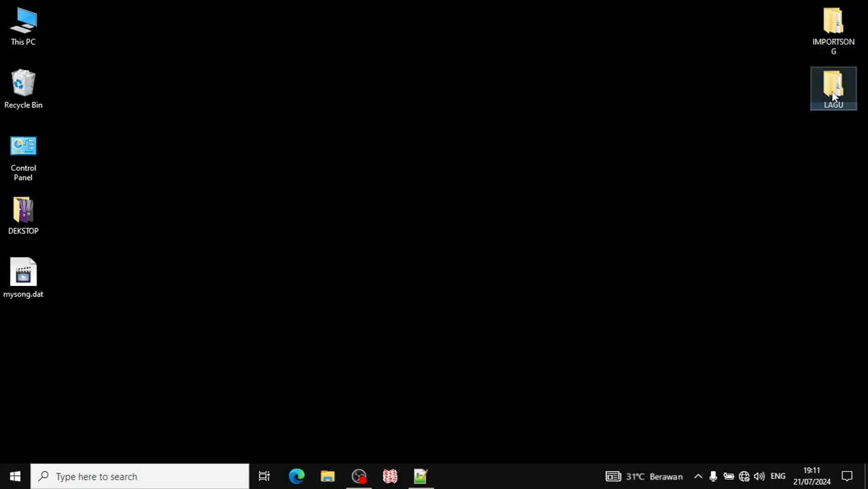
{"action": "double_click", "coordinate": [834, 93]}
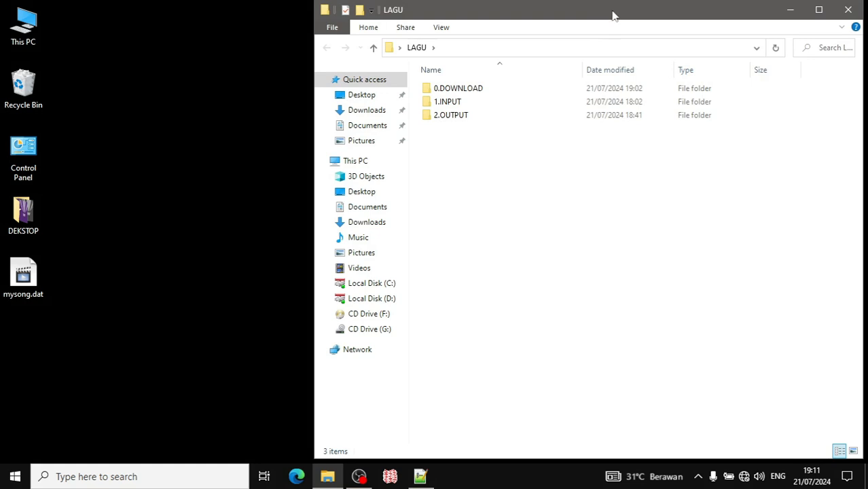
{"action": "left_click_drag", "start_coordinate": [612, 15], "coordinate": [317, 15]}
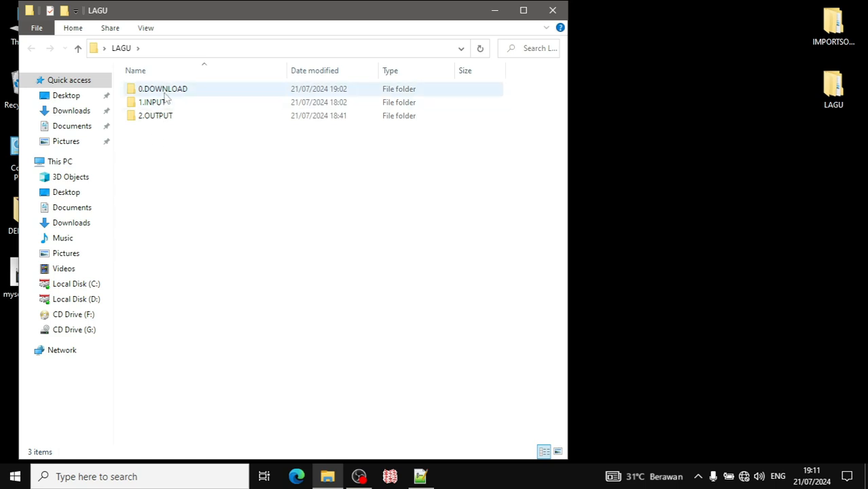
Step: Go through the subfolders of LAGU and open 0.DOWNLOAD
{"action": "left_click", "coordinate": [224, 89]}
{"action": "key", "text": "Down"}
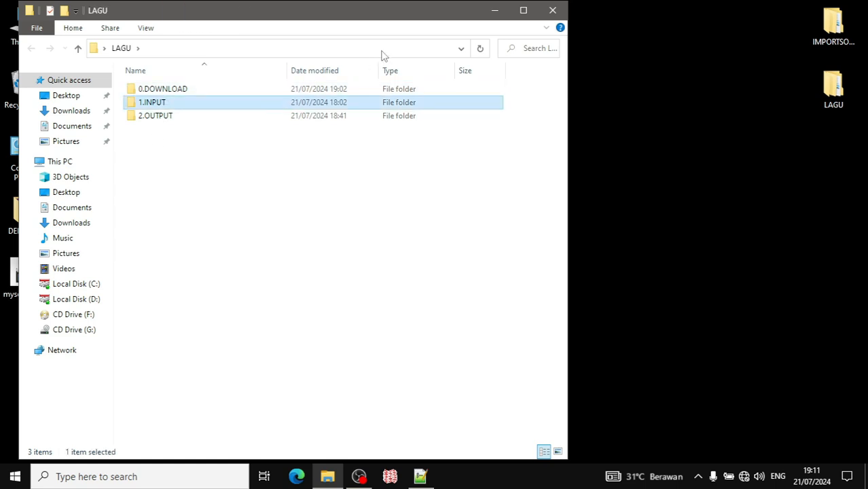
{"action": "key", "text": "Down"}
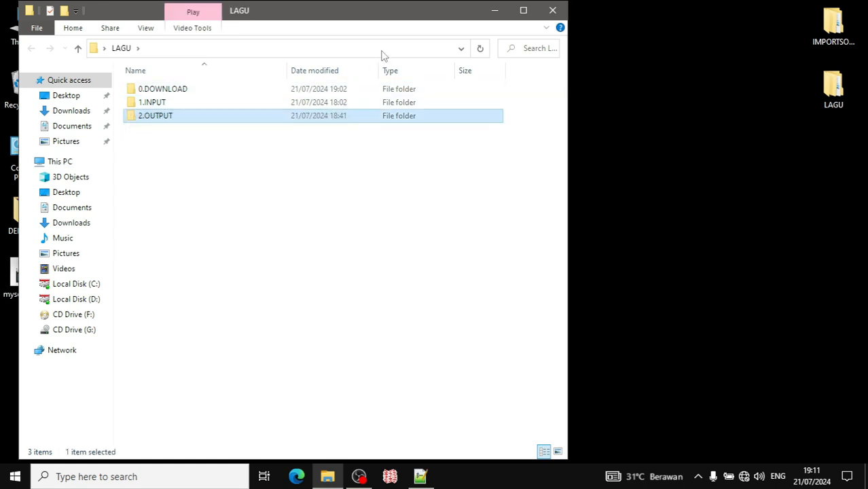
{"action": "key", "text": "Up"}
{"action": "key", "text": "Up"}
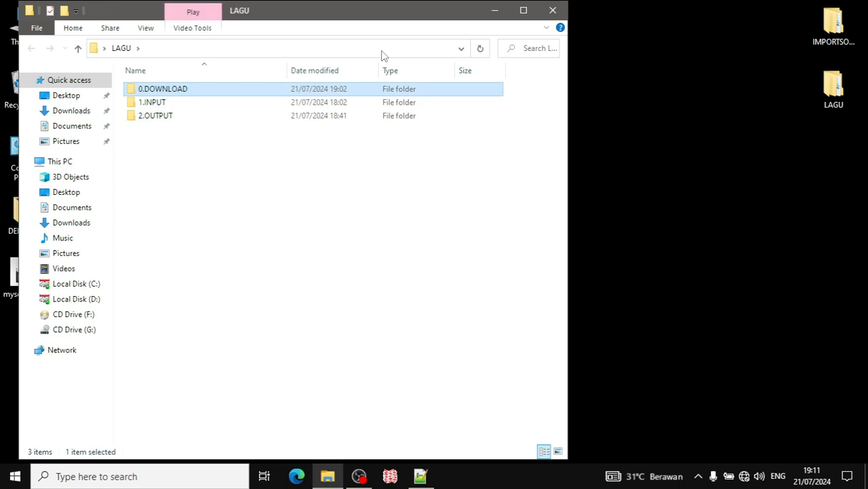
{"action": "double_click", "coordinate": [153, 93]}
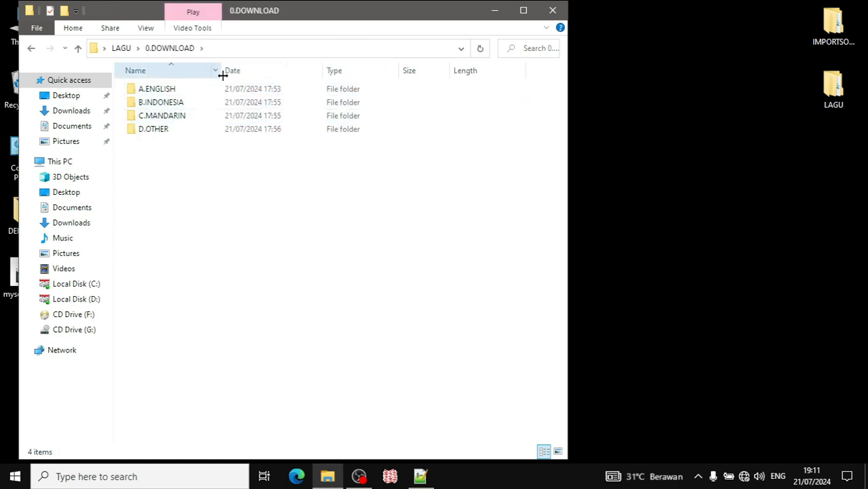
Step: Look through the contents of the A.ENGLISH, B.INDONESIA, C.MANDARIN and D.OTHER folders, returning to 0.DOWNLOAD each time
{"action": "mouse_move", "coordinate": [222, 75]}
{"action": "left_mouse_down"}
{"action": "mouse_move", "coordinate": [250, 74]}
{"action": "mouse_move", "coordinate": [227, 68]}
{"action": "left_mouse_up"}
{"action": "double_click", "coordinate": [173, 94]}
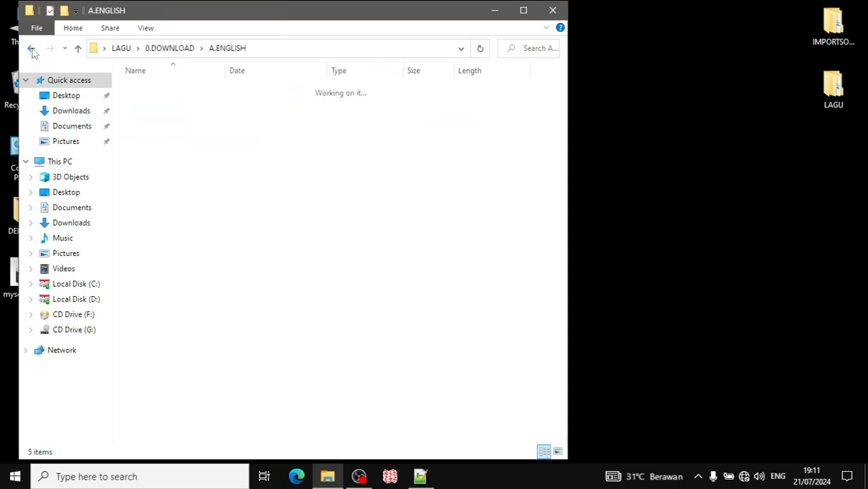
{"action": "left_click", "coordinate": [31, 49]}
{"action": "double_click", "coordinate": [156, 100]}
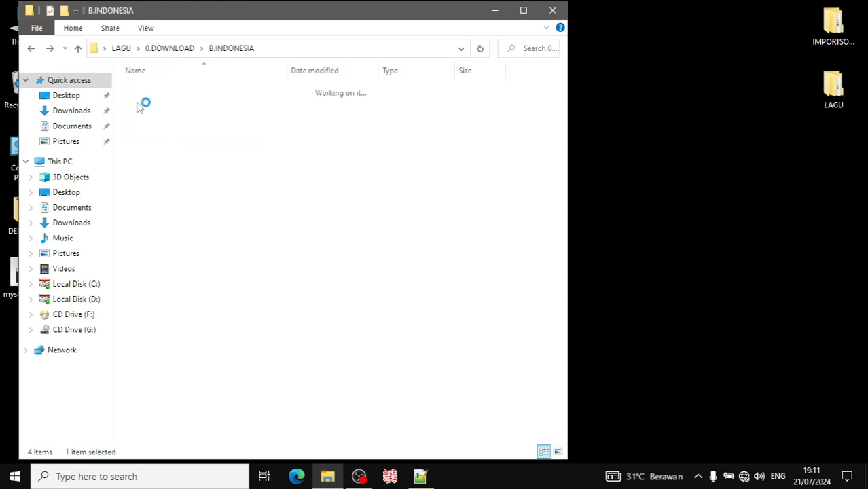
{"action": "left_click", "coordinate": [31, 49]}
{"action": "key", "text": "Down"}
{"action": "key", "text": "Return"}
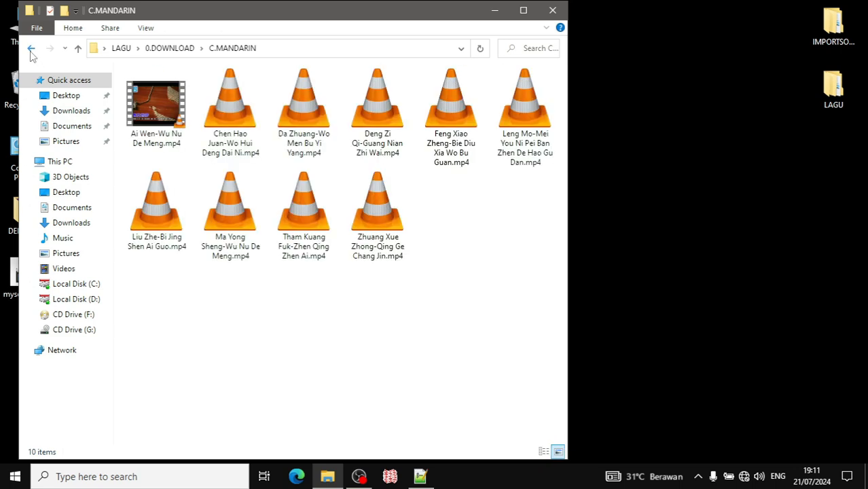
{"action": "left_click", "coordinate": [32, 49]}
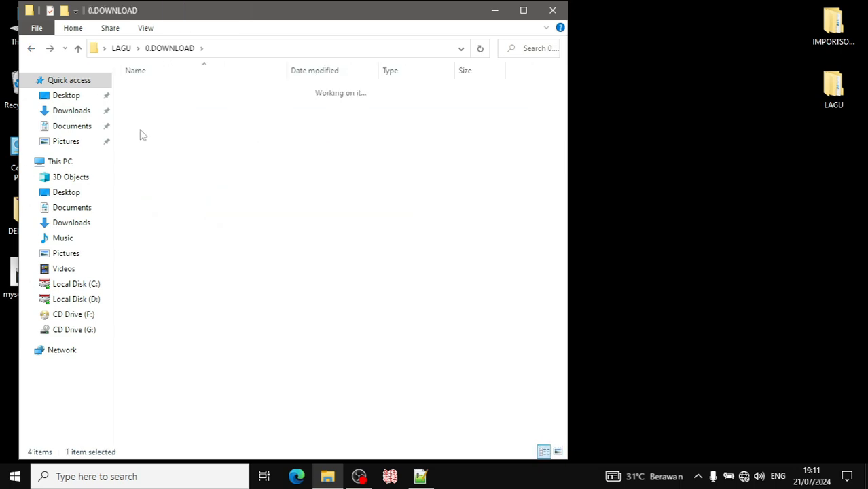
{"action": "key", "text": "Down"}
{"action": "key", "text": "Return"}
{"action": "left_click", "coordinate": [31, 49]}
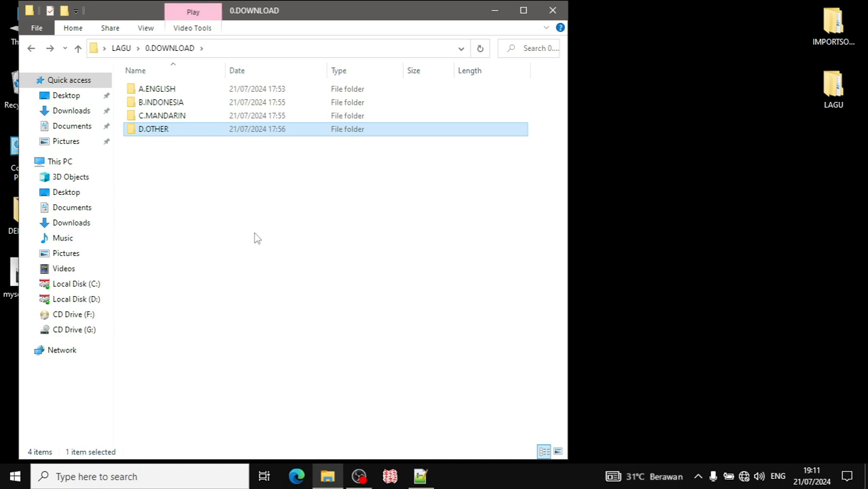
{"action": "left_click", "coordinate": [257, 239]}
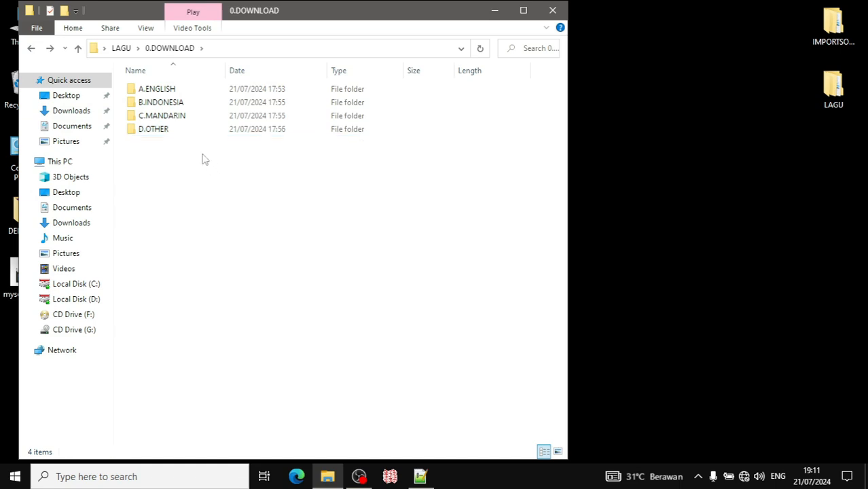
{"action": "double_click", "coordinate": [160, 93]}
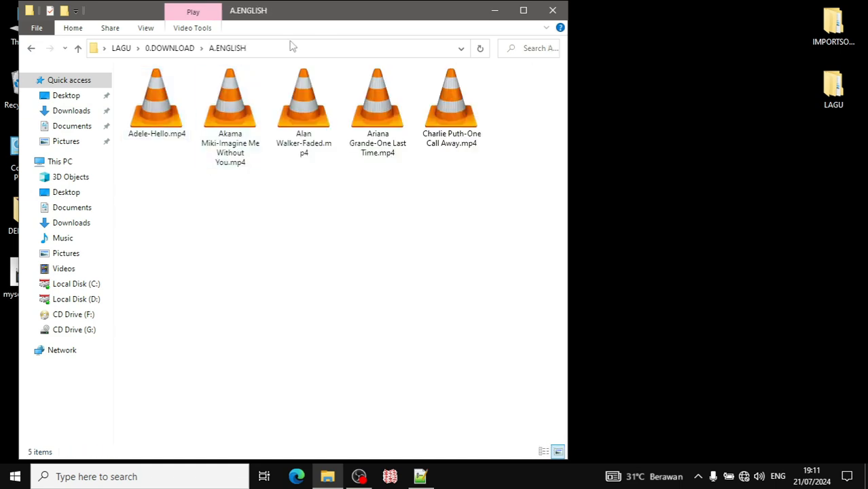
{"action": "left_click", "coordinate": [31, 49]}
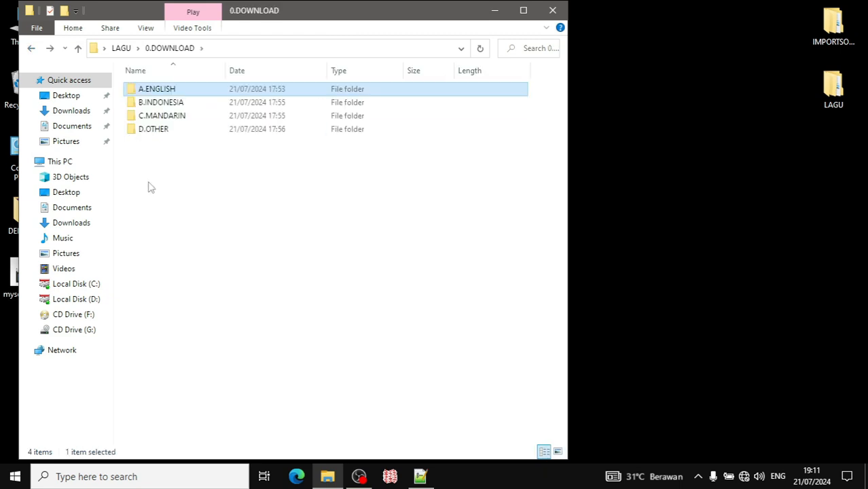
Step: Narrow the 0.DOWNLOAD window and its Name column to make room for a second window beside it
{"action": "left_click_drag", "start_coordinate": [148, 185], "coordinate": [133, 72]}
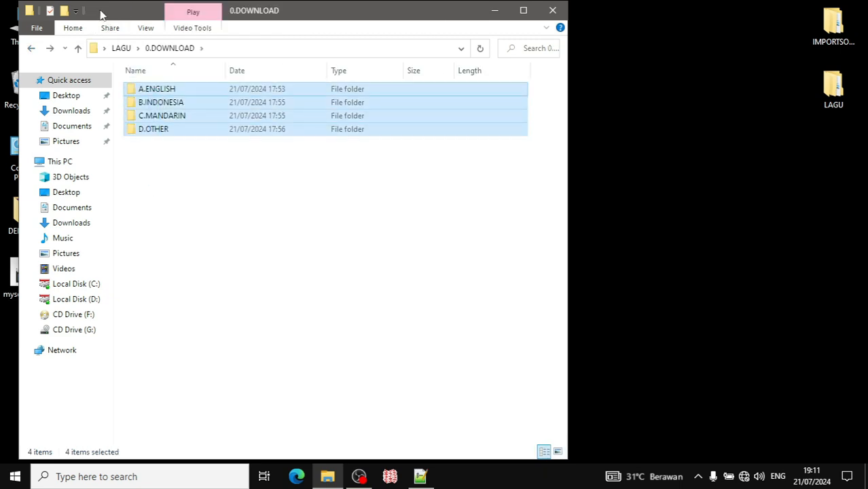
{"action": "left_click_drag", "start_coordinate": [101, 15], "coordinate": [118, 14]}
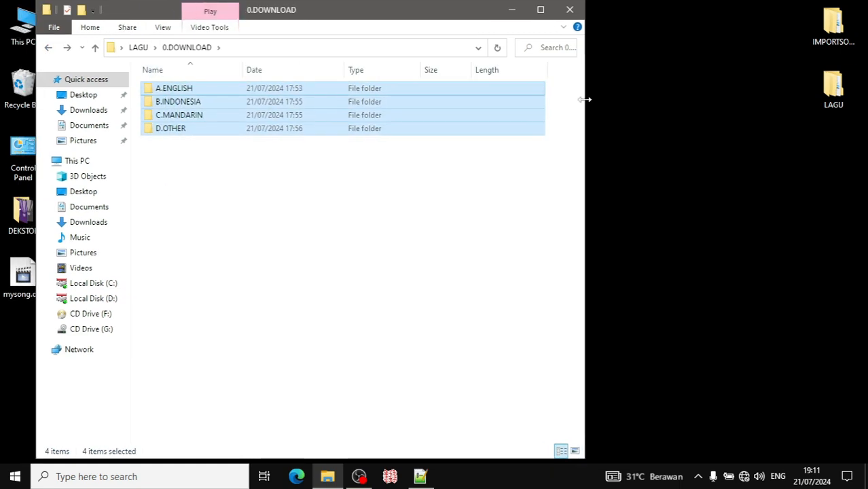
{"action": "left_click_drag", "start_coordinate": [585, 99], "coordinate": [392, 104]}
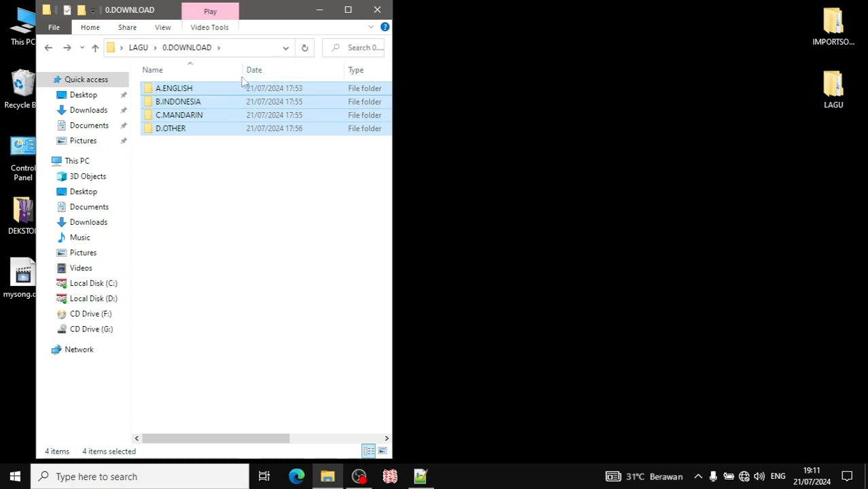
{"action": "left_click_drag", "start_coordinate": [241, 70], "coordinate": [218, 72]}
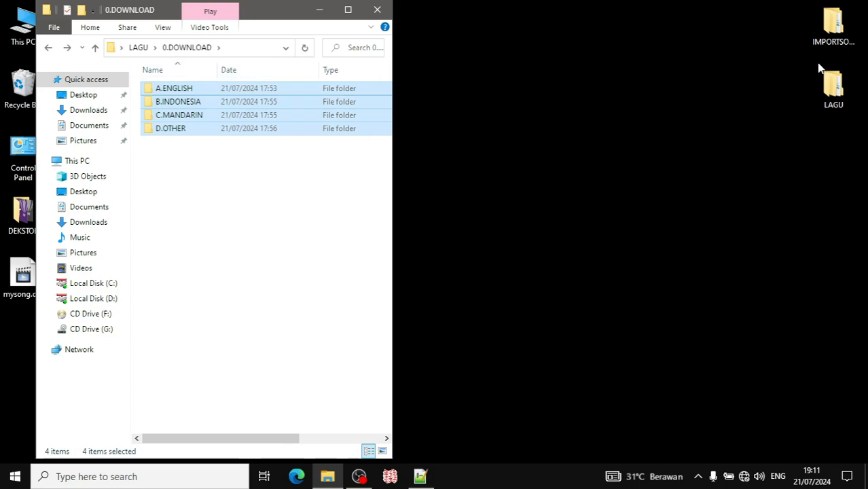
Step: Open LAGU in a second window, place it beside the 0.DOWNLOAD window, and open its 1.INPUT folder
{"action": "right_click", "coordinate": [830, 85]}
{"action": "left_click", "coordinate": [736, 71]}
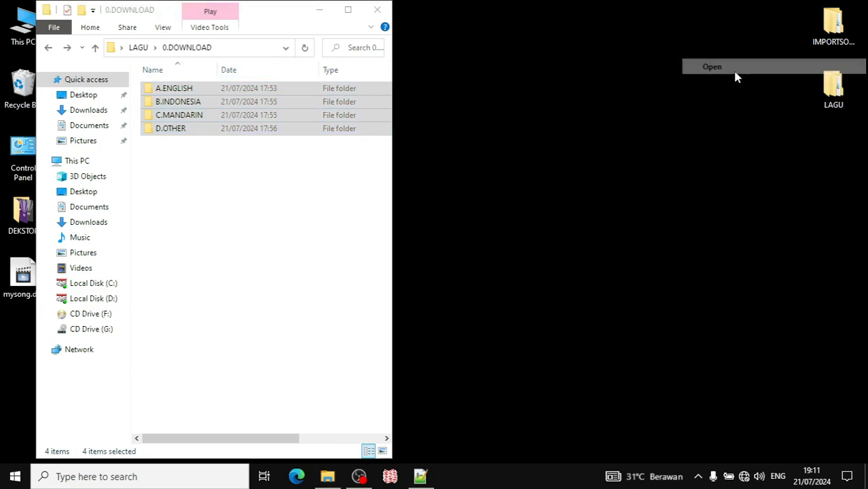
{"action": "left_click_drag", "start_coordinate": [266, 18], "coordinate": [642, 3]}
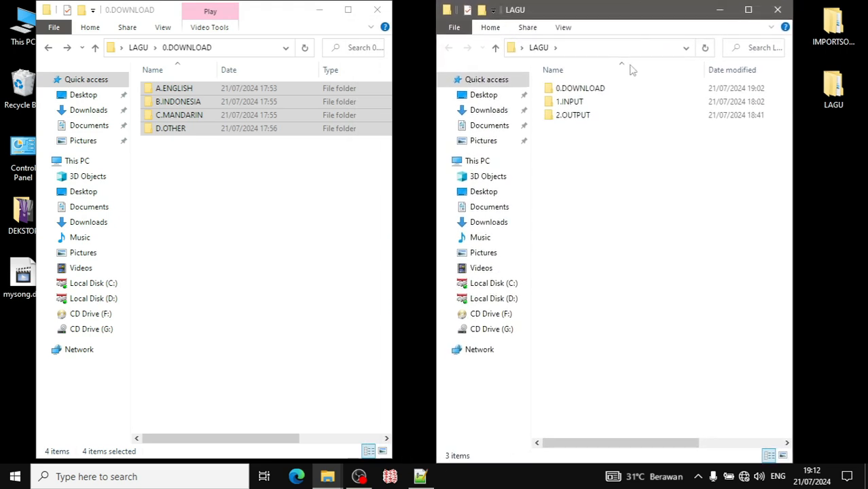
{"action": "double_click", "coordinate": [583, 104]}
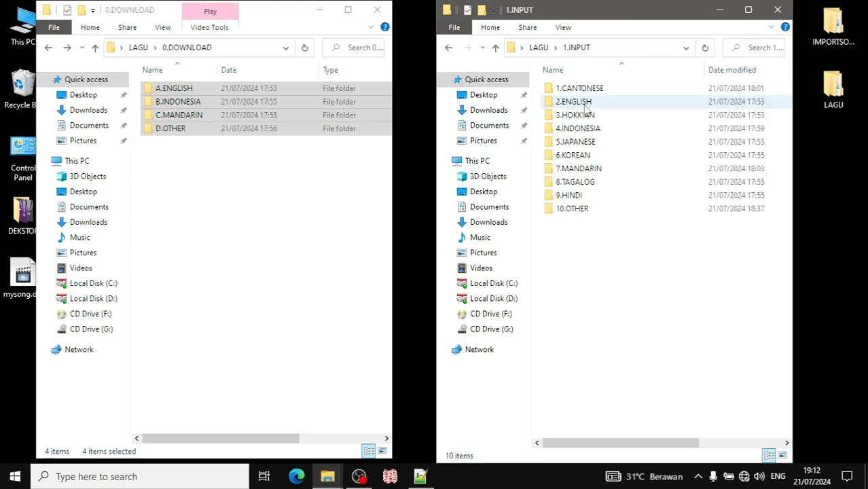
Step: Open A.ENGLISH in the 0.DOWNLOAD window, show its files as a detailed list and widen the Name column to show full names
{"action": "left_click", "coordinate": [268, 189]}
{"action": "left_click", "coordinate": [268, 189]}
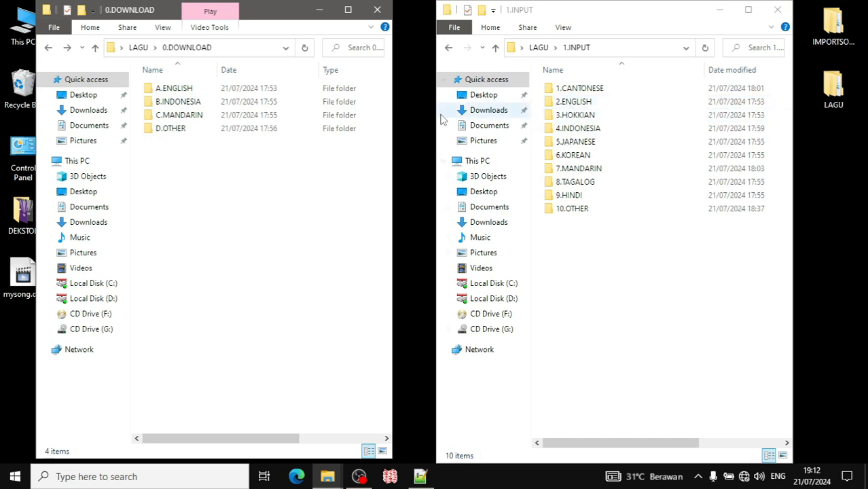
{"action": "double_click", "coordinate": [185, 91]}
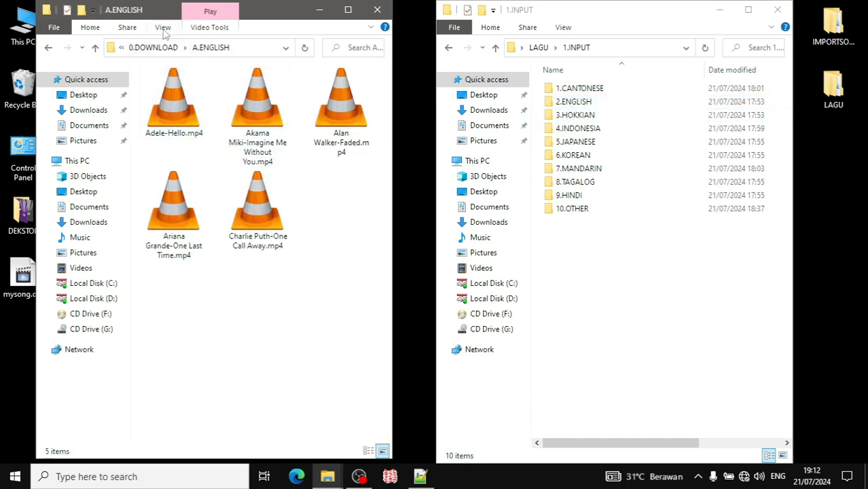
{"action": "left_click", "coordinate": [163, 27]}
{"action": "left_click", "coordinate": [193, 71]}
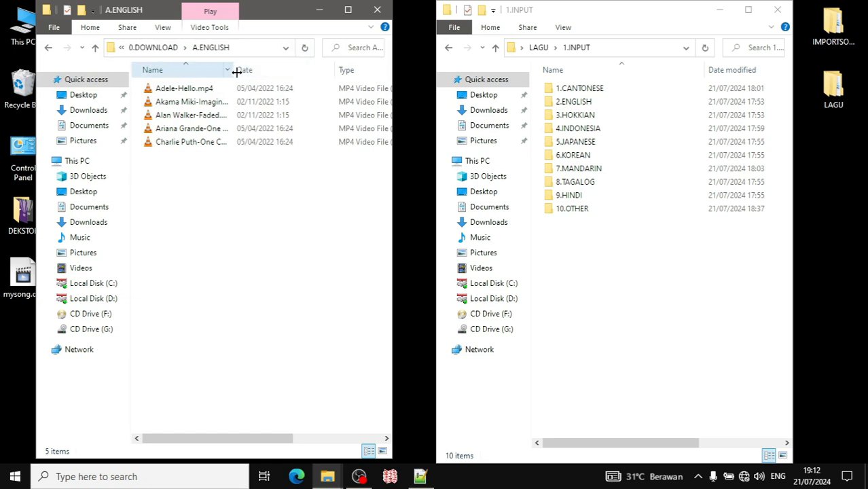
{"action": "left_click_drag", "start_coordinate": [237, 72], "coordinate": [345, 73]}
Step: Copy all five MP4 songs from A.ENGLISH into the 2.ENGLISH folder of 1.INPUT
{"action": "left_click", "coordinate": [204, 90]}
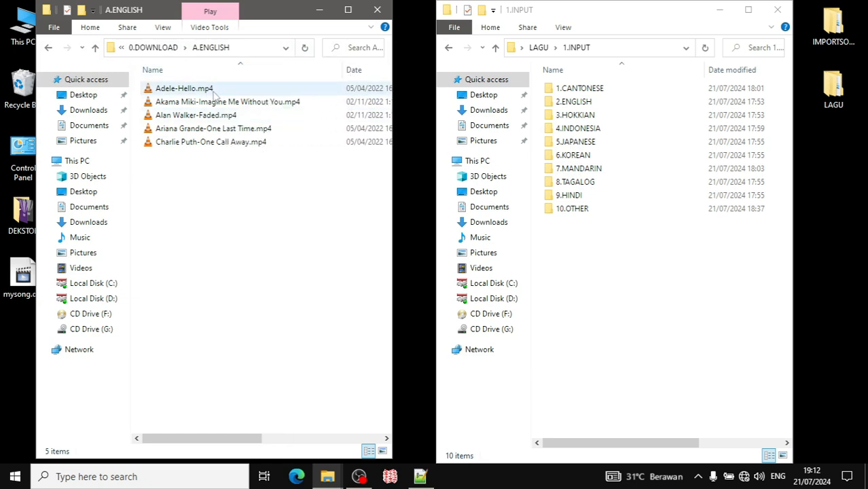
{"action": "left_click", "coordinate": [212, 103]}
{"action": "left_click", "coordinate": [214, 115]}
{"action": "left_click", "coordinate": [216, 131]}
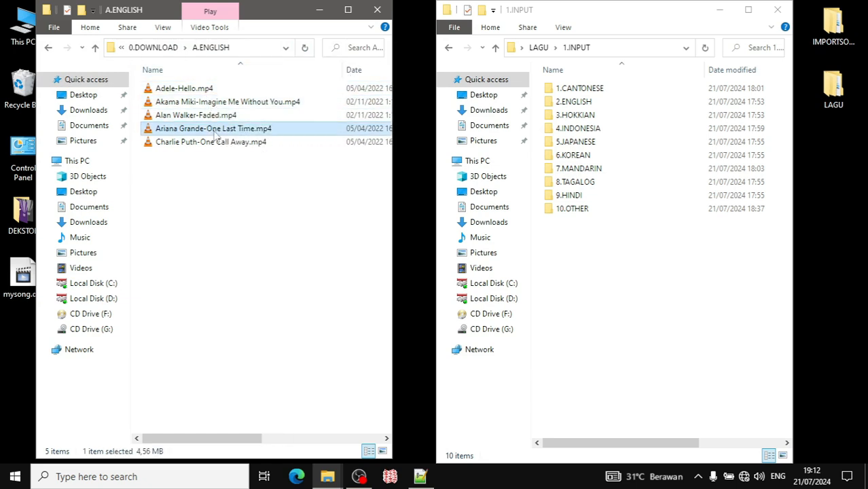
{"action": "left_click", "coordinate": [216, 142]}
{"action": "left_click", "coordinate": [208, 90]}
{"action": "left_click_drag", "start_coordinate": [186, 178], "coordinate": [194, 90]}
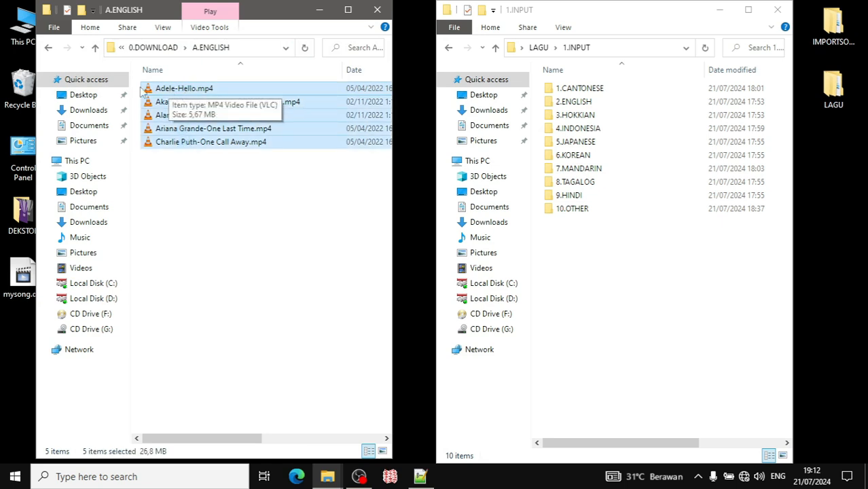
{"action": "right_click", "coordinate": [204, 89]}
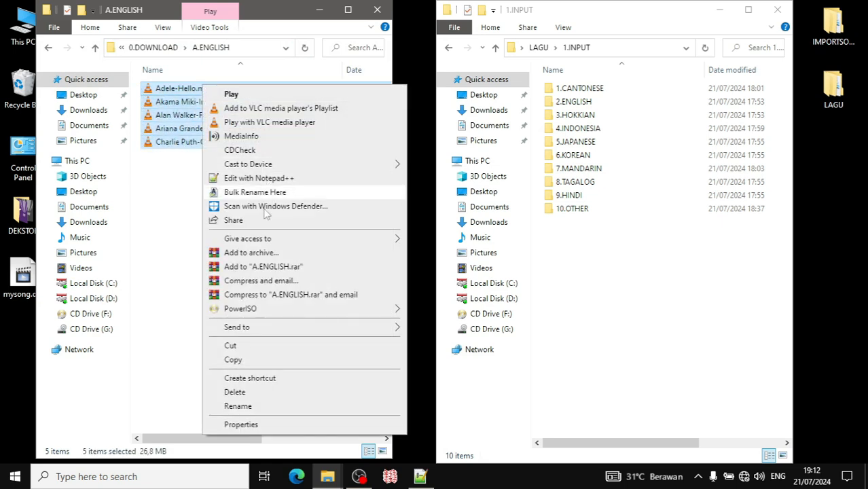
{"action": "left_click", "coordinate": [233, 359]}
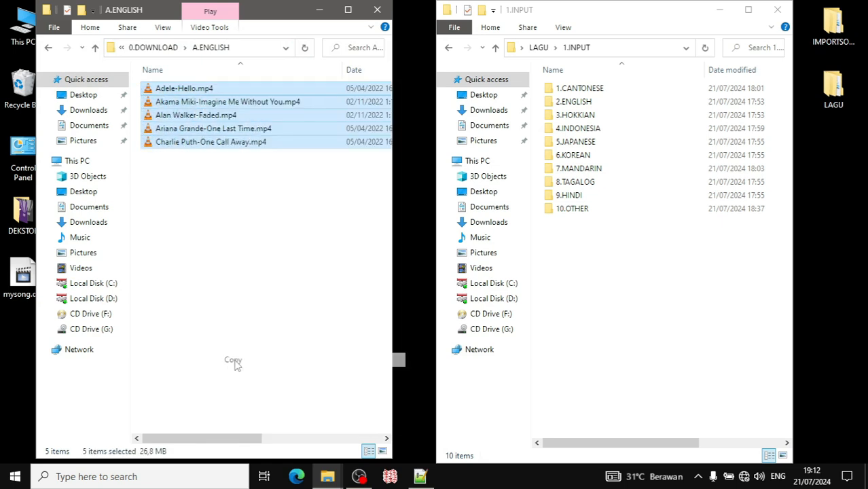
{"action": "double_click", "coordinate": [578, 103]}
{"action": "right_click", "coordinate": [576, 138]}
{"action": "left_click", "coordinate": [604, 222]}
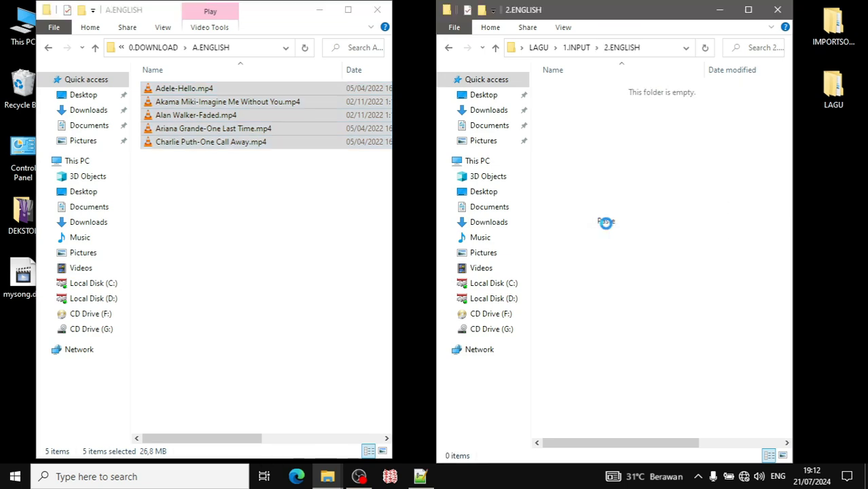
Step: Copy all five MP4 songs from B.INDONESIA in 0.DOWNLOAD into the 4.INDONESIA folder of 1.INPUT
{"action": "left_click", "coordinate": [49, 47]}
{"action": "left_click", "coordinate": [448, 48]}
{"action": "double_click", "coordinate": [178, 102]}
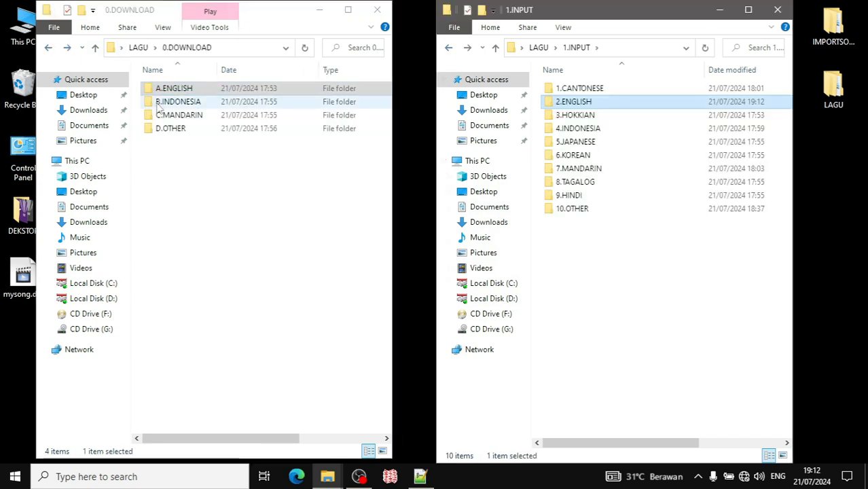
{"action": "left_click_drag", "start_coordinate": [136, 94], "coordinate": [367, 272]}
{"action": "right_click", "coordinate": [339, 109]}
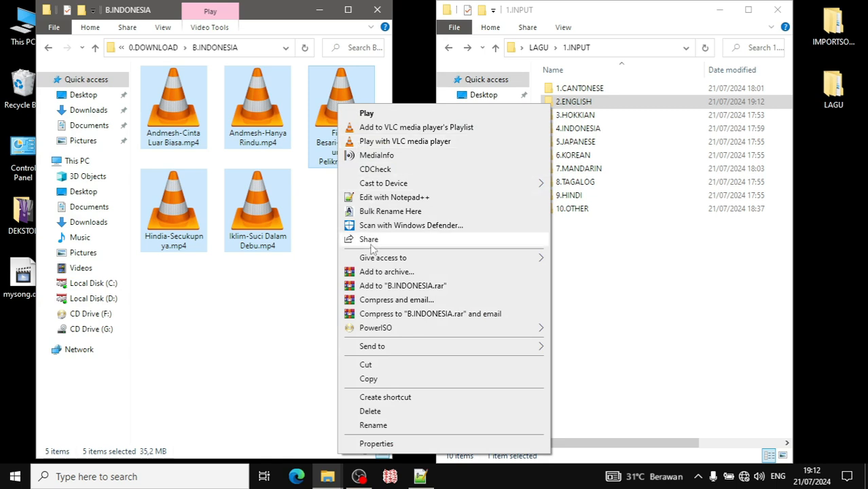
{"action": "left_click", "coordinate": [372, 379]}
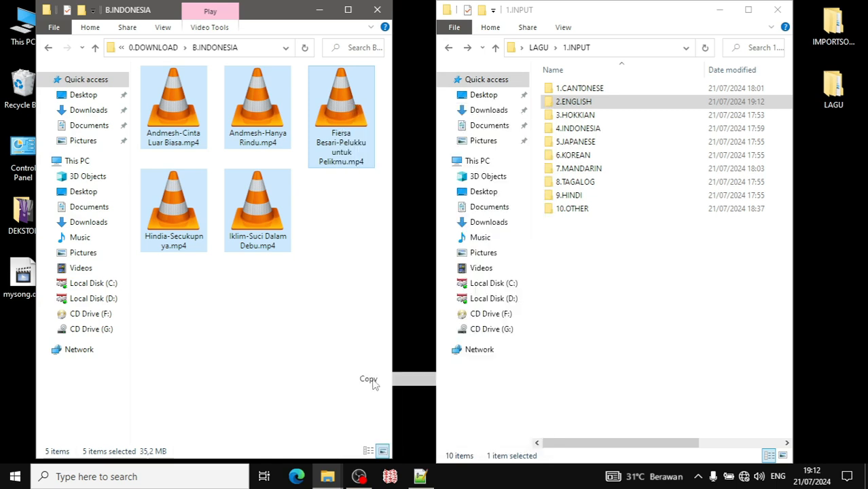
{"action": "left_click", "coordinate": [568, 129]}
{"action": "double_click", "coordinate": [568, 130]}
{"action": "right_click", "coordinate": [566, 150]}
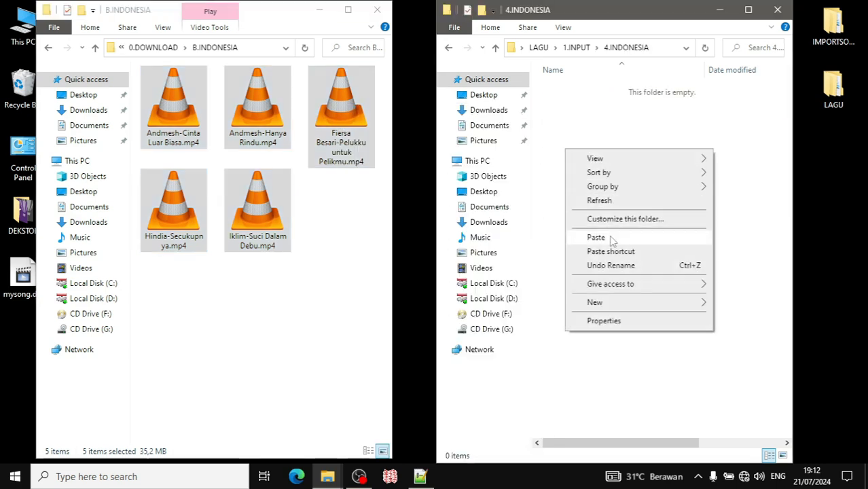
{"action": "left_click", "coordinate": [604, 241]}
Step: Copy all ten MP4 songs from C.MANDARIN in 0.DOWNLOAD into the 7.MANDARIN folder of 1.INPUT
{"action": "left_click", "coordinate": [49, 48]}
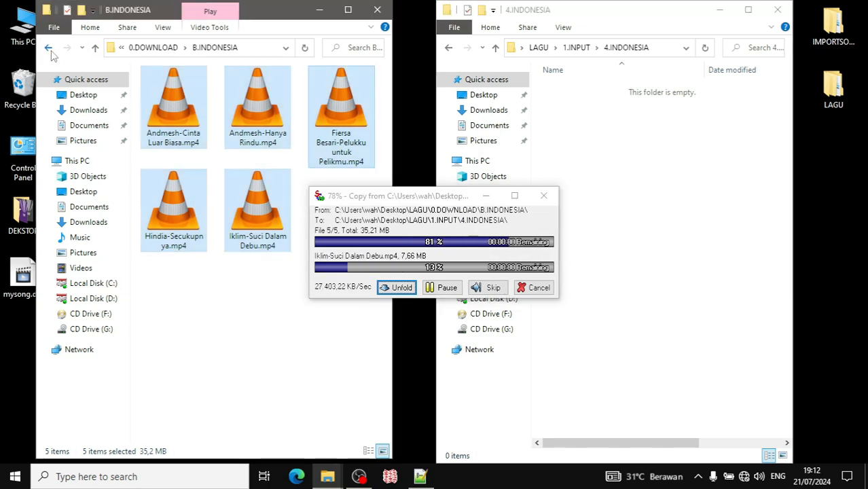
{"action": "left_click", "coordinate": [449, 47]}
{"action": "double_click", "coordinate": [144, 114]}
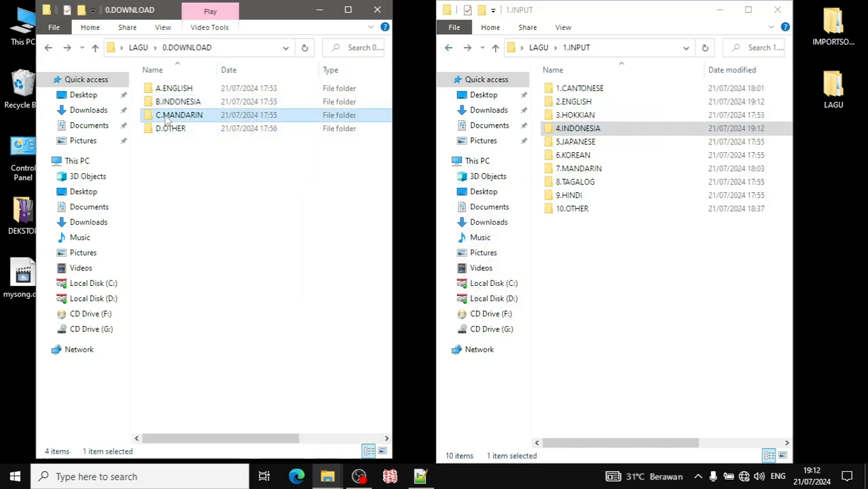
{"action": "left_click_drag", "start_coordinate": [140, 97], "coordinate": [381, 435]}
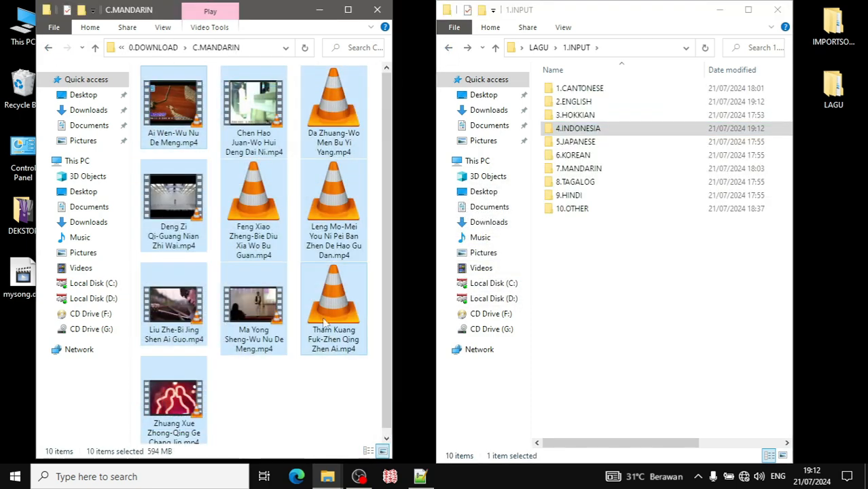
{"action": "right_click", "coordinate": [325, 320]}
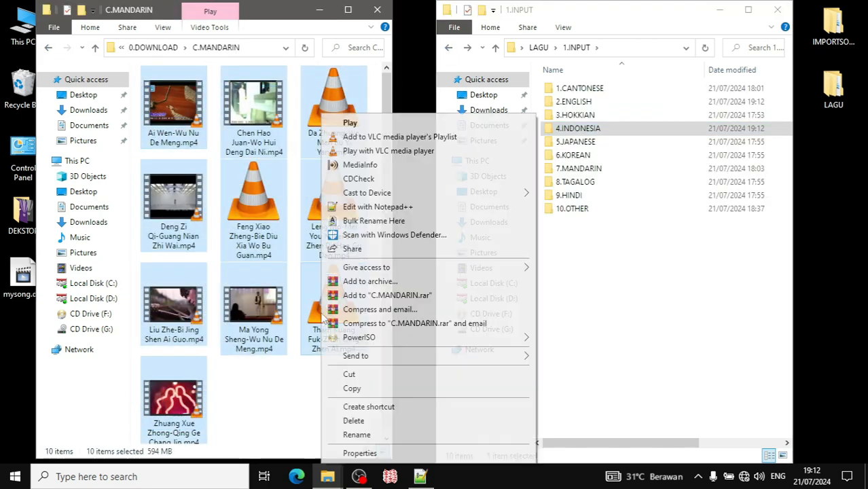
{"action": "left_click", "coordinate": [352, 388]}
{"action": "double_click", "coordinate": [550, 170]}
{"action": "right_click", "coordinate": [566, 145]}
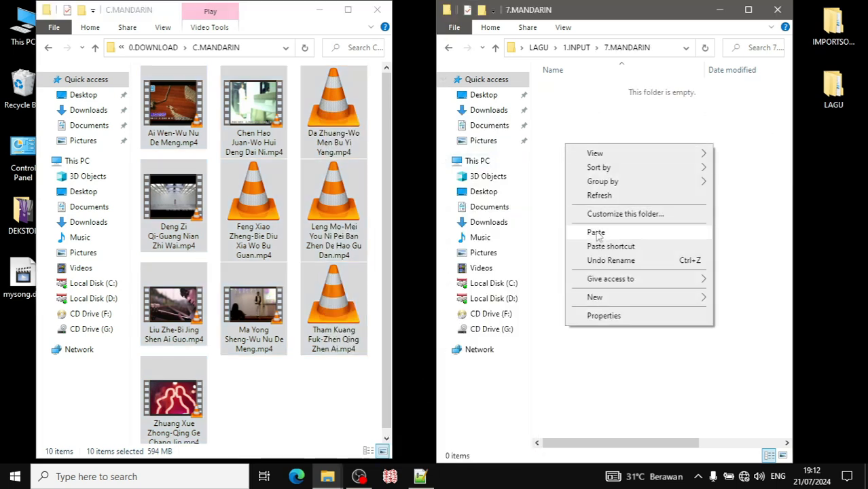
{"action": "left_click", "coordinate": [597, 233]}
Step: Copy all five House Music files from D.OTHER in 0.DOWNLOAD into the 10.OTHER folder of 1.INPUT
{"action": "left_click", "coordinate": [48, 47]}
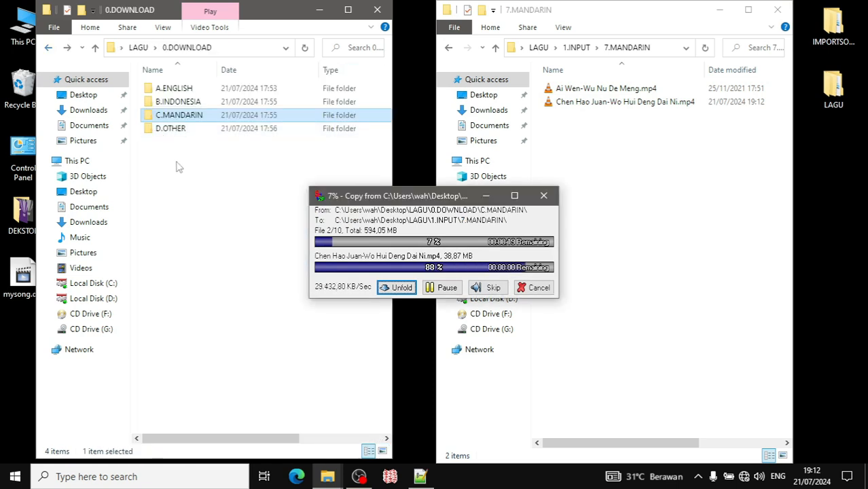
{"action": "left_click", "coordinate": [451, 51]}
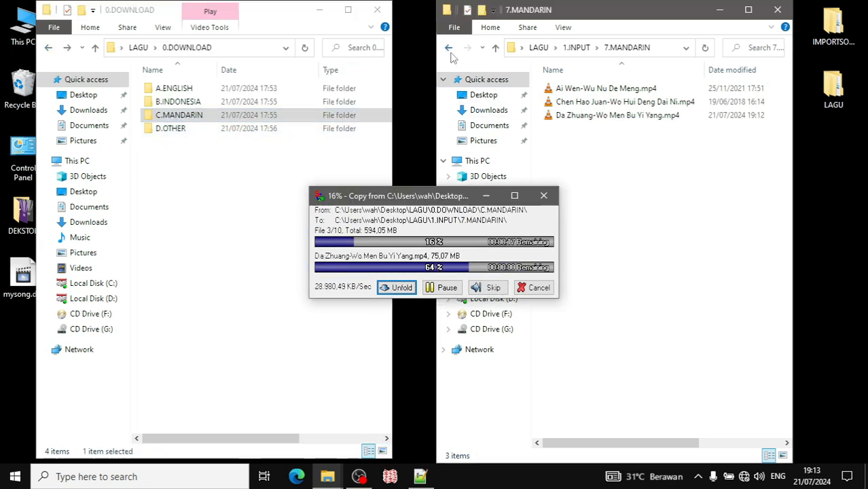
{"action": "left_click", "coordinate": [449, 49]}
{"action": "double_click", "coordinate": [168, 128]}
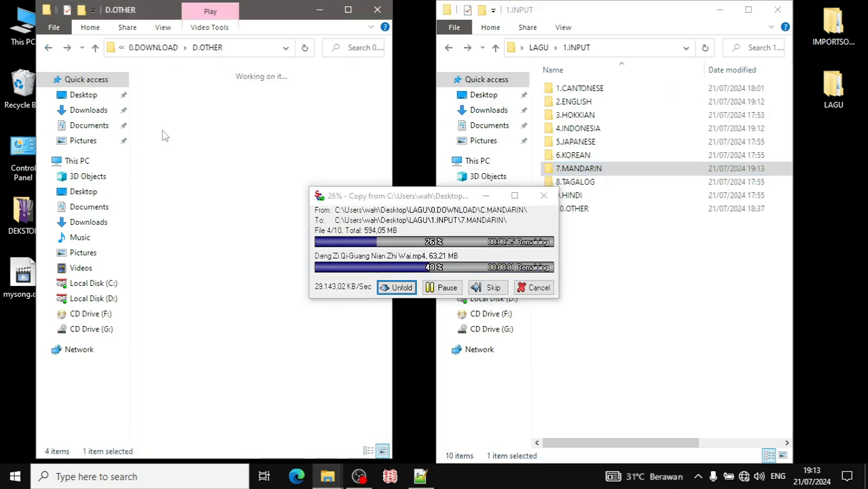
{"action": "left_click_drag", "start_coordinate": [139, 109], "coordinate": [381, 339]}
{"action": "right_click", "coordinate": [182, 114]}
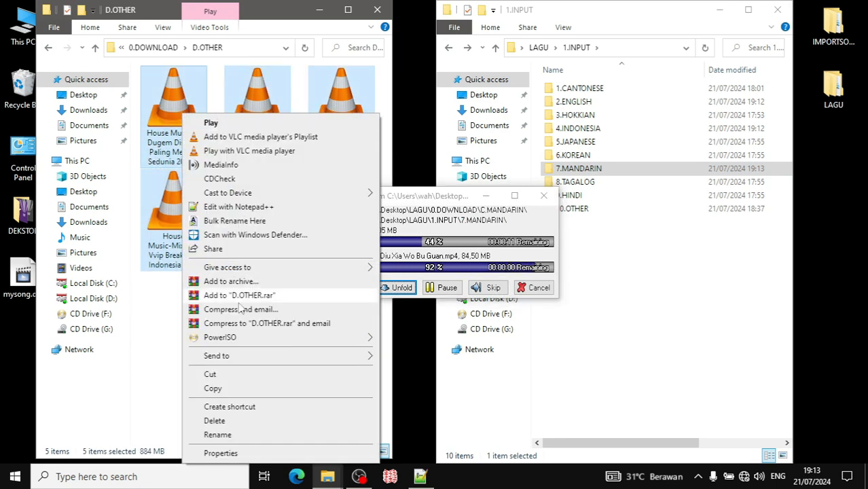
{"action": "left_click", "coordinate": [216, 388]}
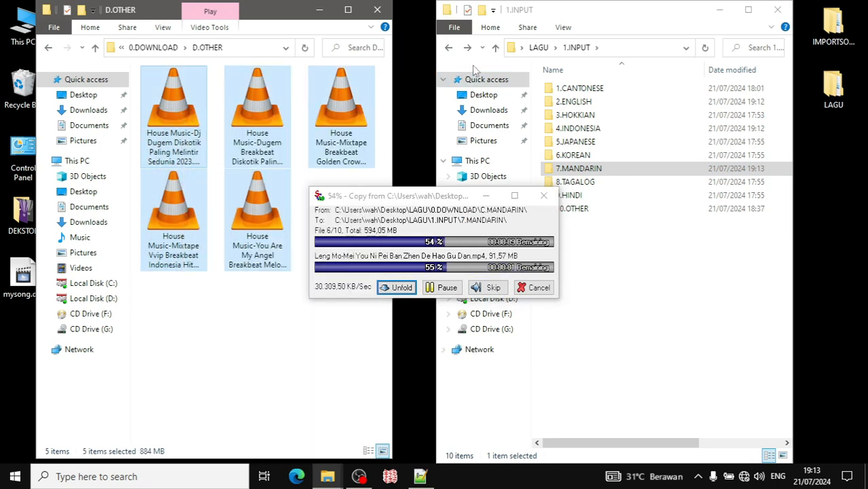
{"action": "double_click", "coordinate": [584, 210]}
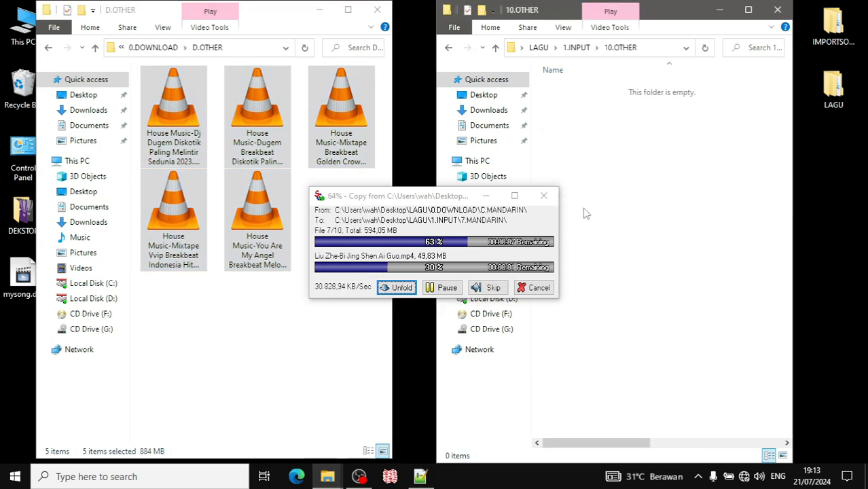
{"action": "right_click", "coordinate": [624, 191]}
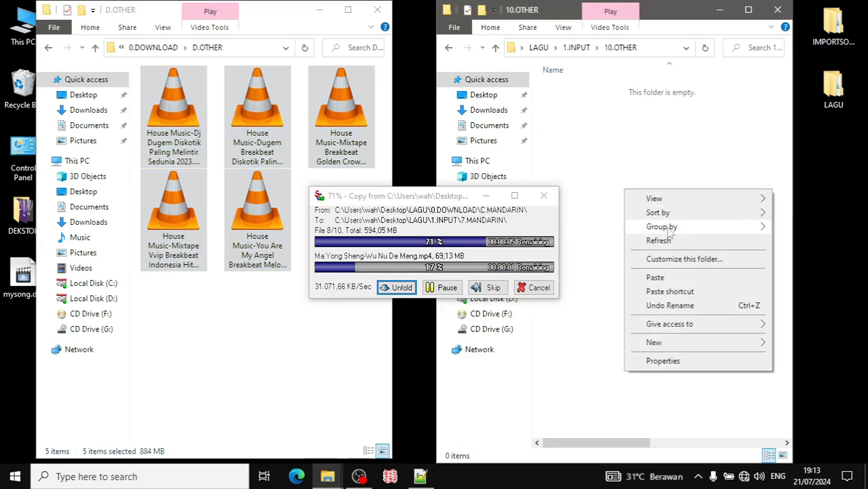
{"action": "left_click", "coordinate": [656, 277]}
Step: Return both windows to their 0.DOWNLOAD and 1.INPUT folder lists and check the contents of 10.OTHER
{"action": "left_click", "coordinate": [449, 48]}
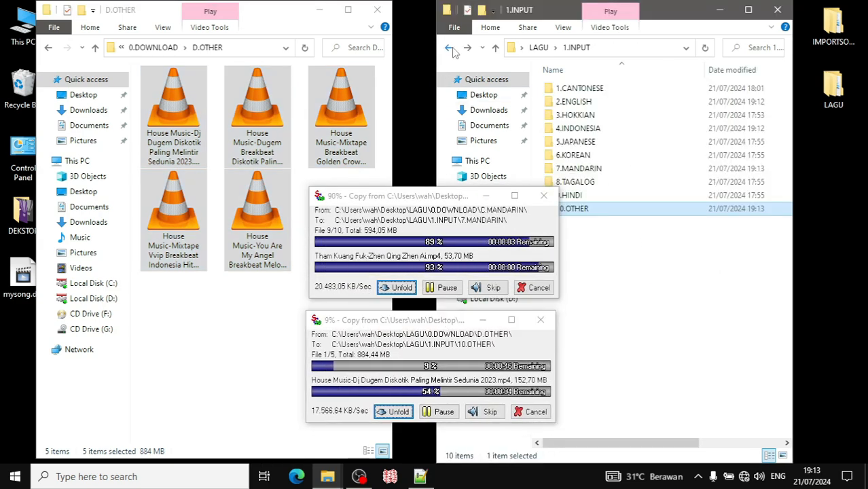
{"action": "left_click", "coordinate": [49, 48]}
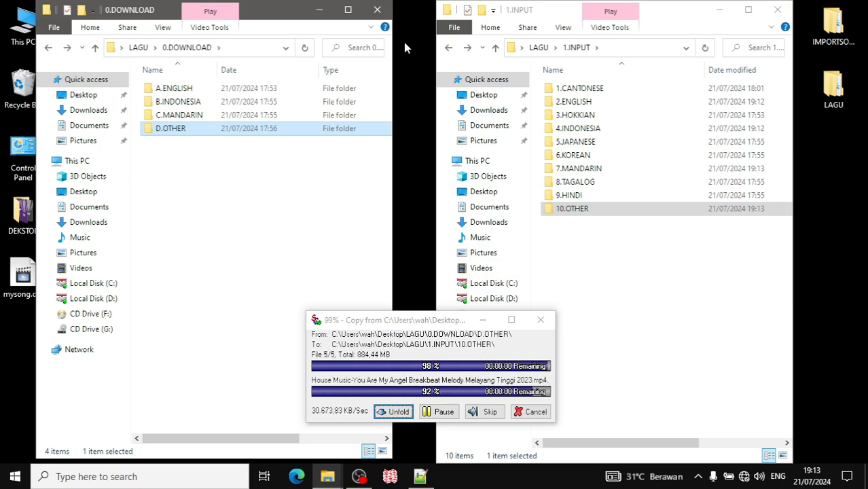
{"action": "double_click", "coordinate": [579, 210]}
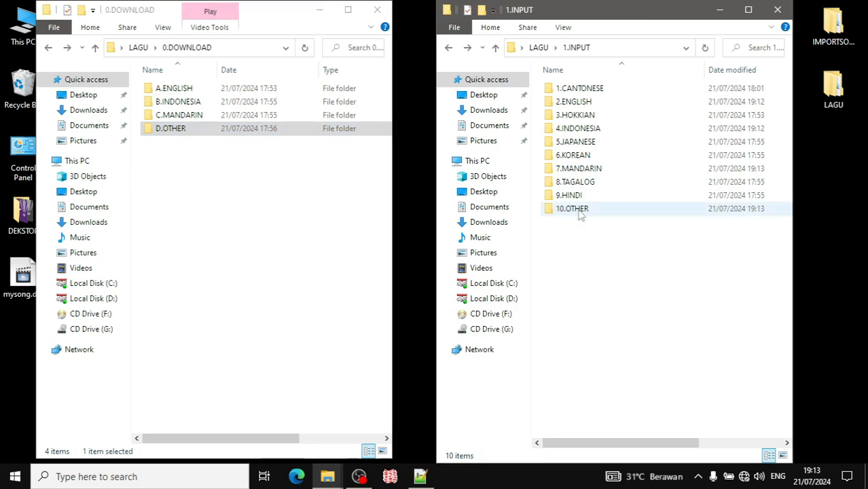
{"action": "key", "text": "alt+Left"}
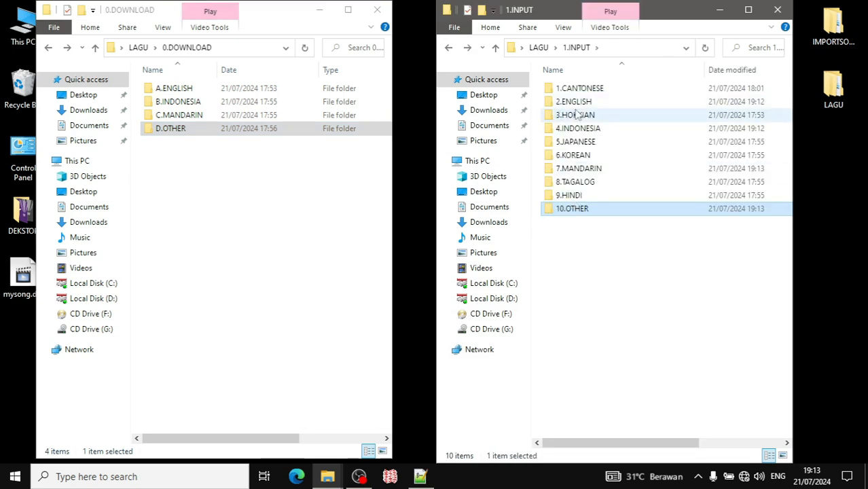
{"action": "left_click", "coordinate": [274, 173]}
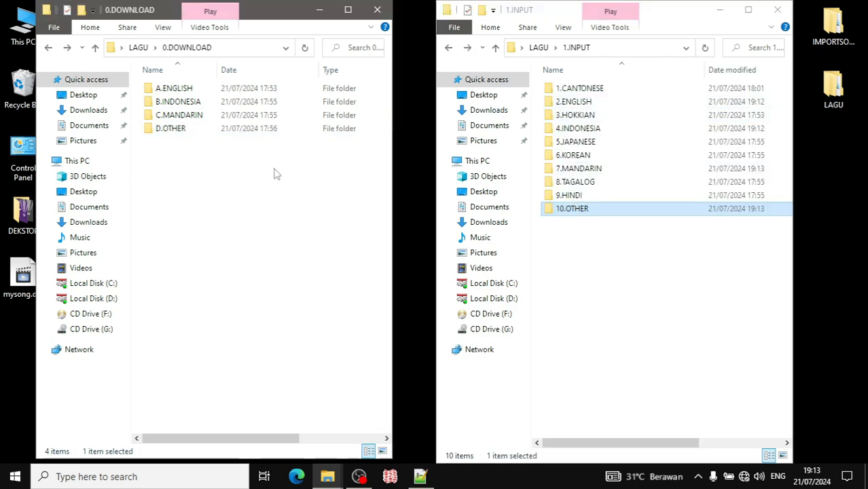
{"action": "left_click", "coordinate": [49, 48]}
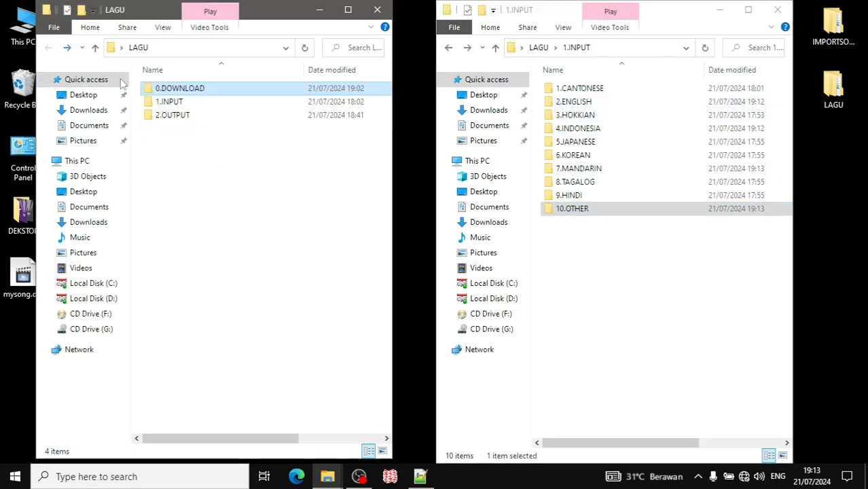
{"action": "double_click", "coordinate": [174, 90]}
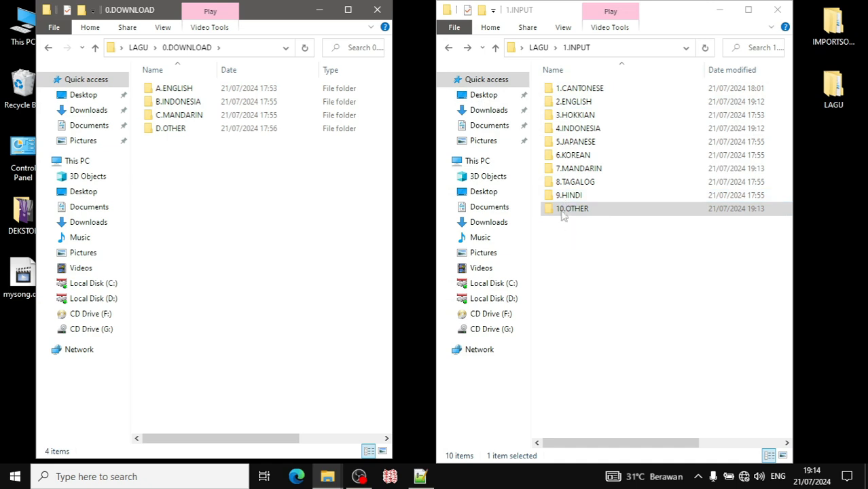
{"action": "left_click_drag", "start_coordinate": [163, 189], "coordinate": [185, 90]}
{"action": "double_click", "coordinate": [185, 90]}
{"action": "key", "text": "alt+Left"}
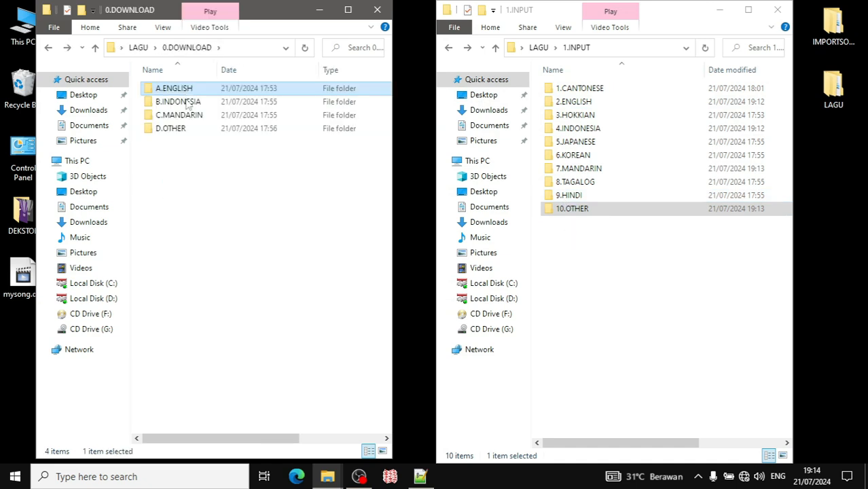
{"action": "left_click_drag", "start_coordinate": [172, 194], "coordinate": [201, 85]}
{"action": "left_click_drag", "start_coordinate": [175, 195], "coordinate": [265, 88]}
{"action": "left_click", "coordinate": [257, 161]}
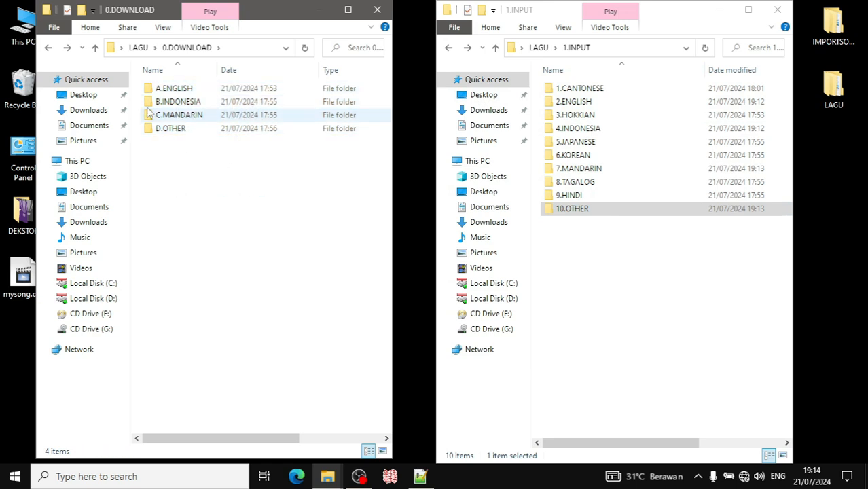
{"action": "left_click_drag", "start_coordinate": [143, 85], "coordinate": [375, 152]}
{"action": "left_click", "coordinate": [303, 170]}
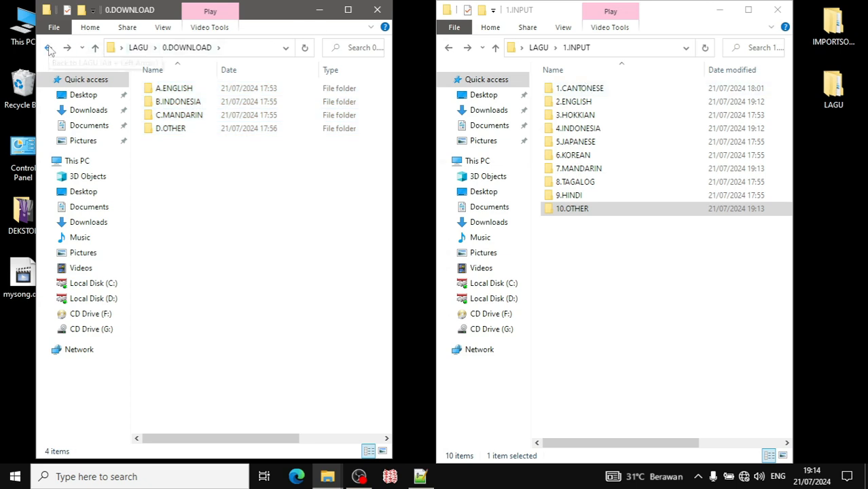
Step: Close the 0.DOWNLOAD window, then show the 2.ENGLISH folder of 1.INPUT as a detailed list with a wider Name column
{"action": "left_click", "coordinate": [380, 11]}
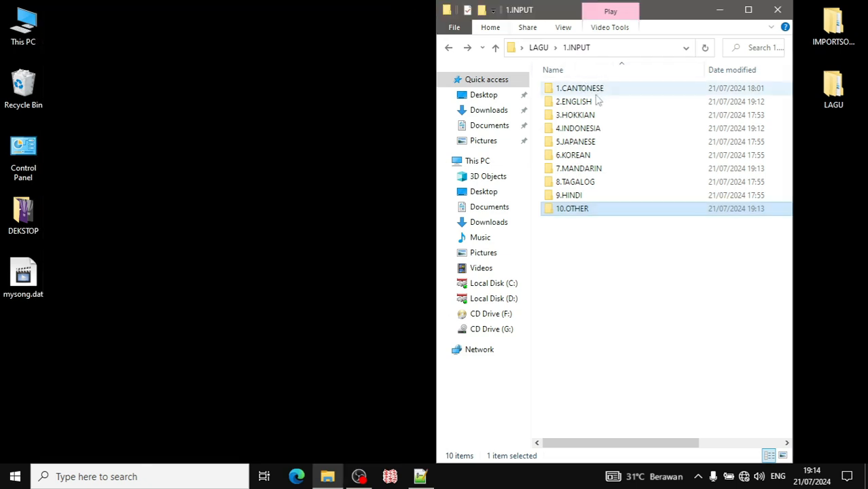
{"action": "double_click", "coordinate": [585, 102]}
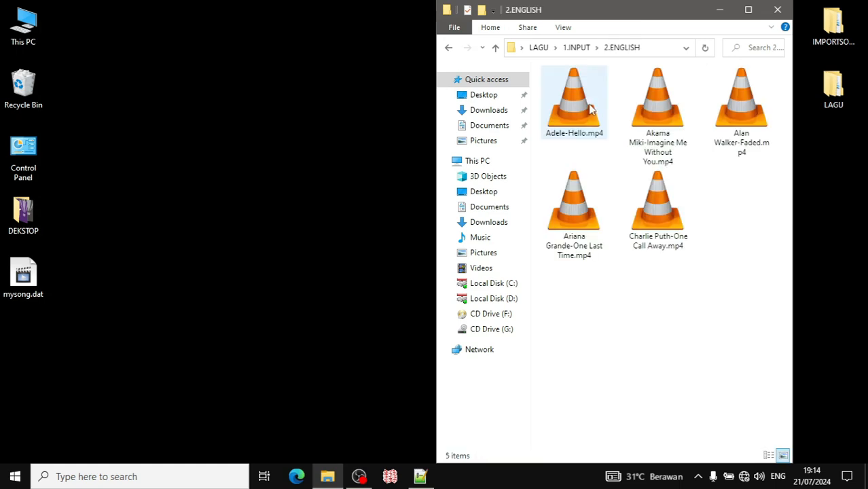
{"action": "left_click", "coordinate": [562, 27]}
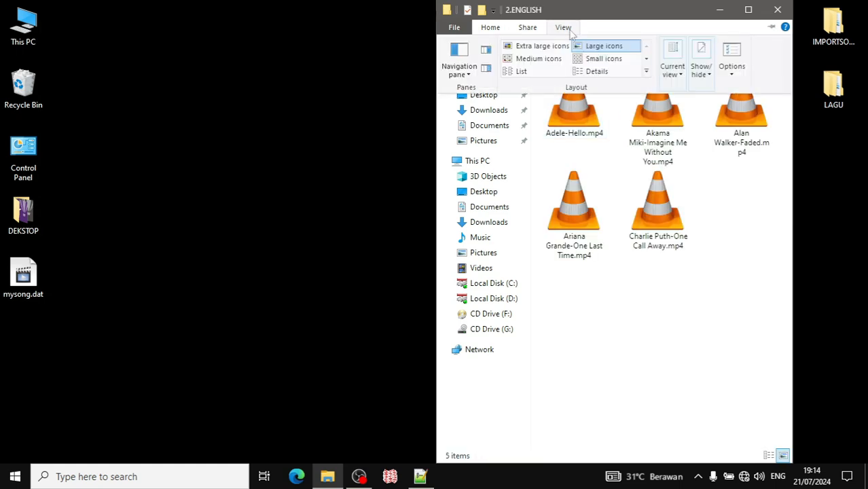
{"action": "left_click", "coordinate": [584, 70]}
{"action": "left_click_drag", "start_coordinate": [634, 70], "coordinate": [755, 72]}
{"action": "left_click", "coordinate": [639, 90]}
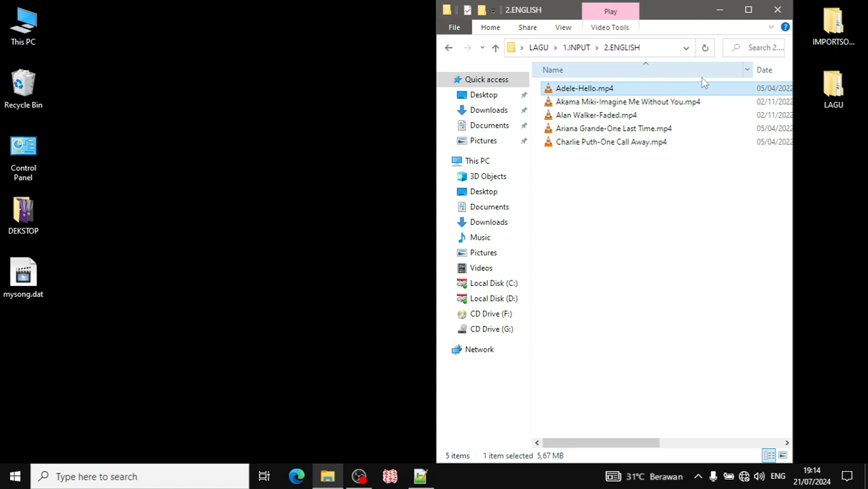
{"action": "key", "text": "F2"}
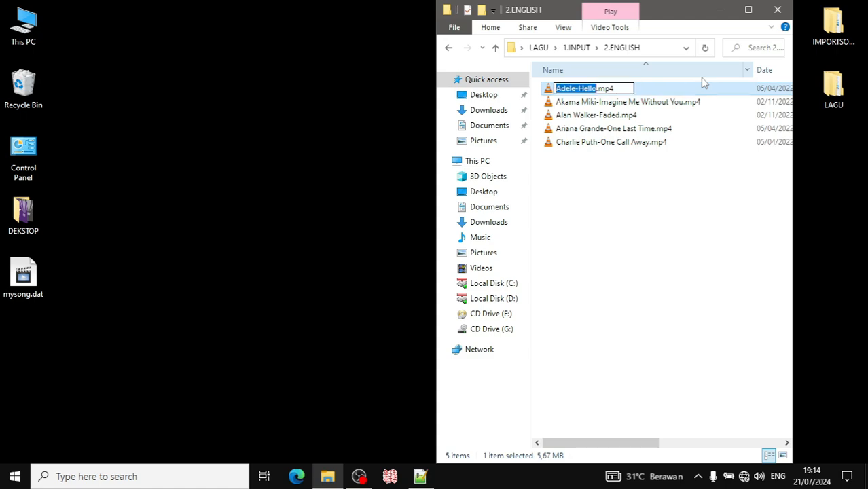
{"action": "left_click", "coordinate": [655, 169]}
Step: Switch to the blank Notepad++ document, move its window below the song list and enlarge the text
{"action": "left_click", "coordinate": [422, 477]}
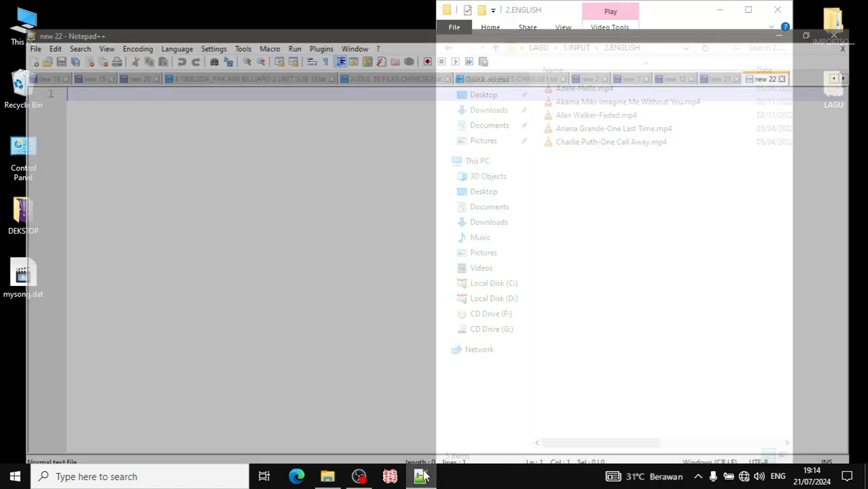
{"action": "left_click_drag", "start_coordinate": [544, 7], "coordinate": [670, 185]}
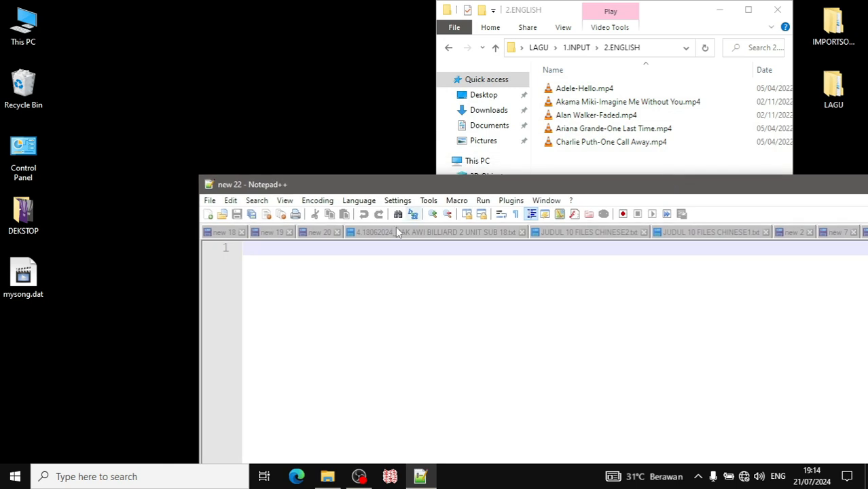
{"action": "scroll", "coordinate": [360, 265], "scroll_direction": "up", "scroll_amount": 3}
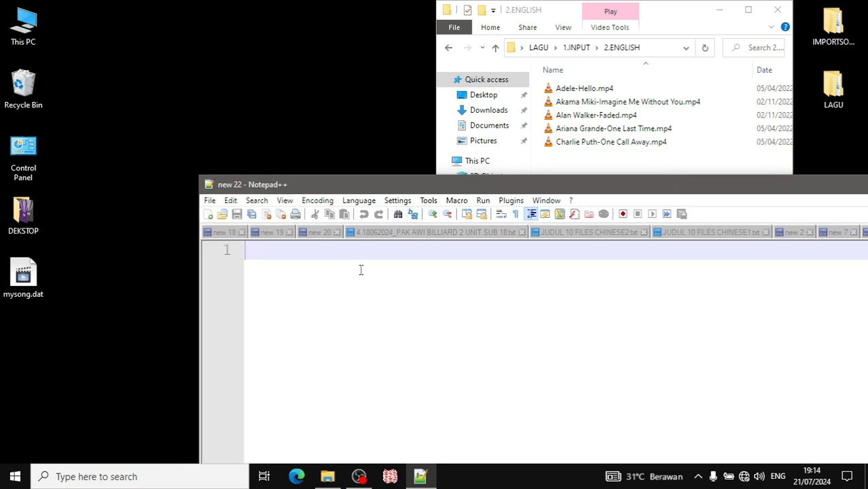
Step: Write the naming format "Nama Artis#Judul Lagu.mpg" on the first line of the blank document
{"action": "type", "text": "nAMA"}
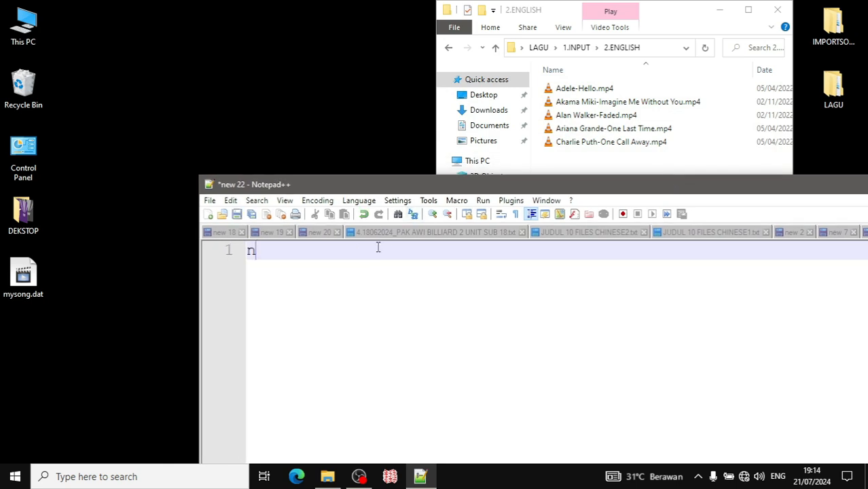
{"action": "key", "text": "BackSpace"}
{"action": "key", "text": "BackSpace"}
{"action": "key", "text": "BackSpace"}
{"action": "key", "text": "BackSpace"}
{"action": "type", "text": "NAma"}
{"action": "key", "text": "BackSpace"}
{"action": "key", "text": "BackSpace"}
{"action": "key", "text": "BackSpace"}
{"action": "type", "text": "ama Artis"}
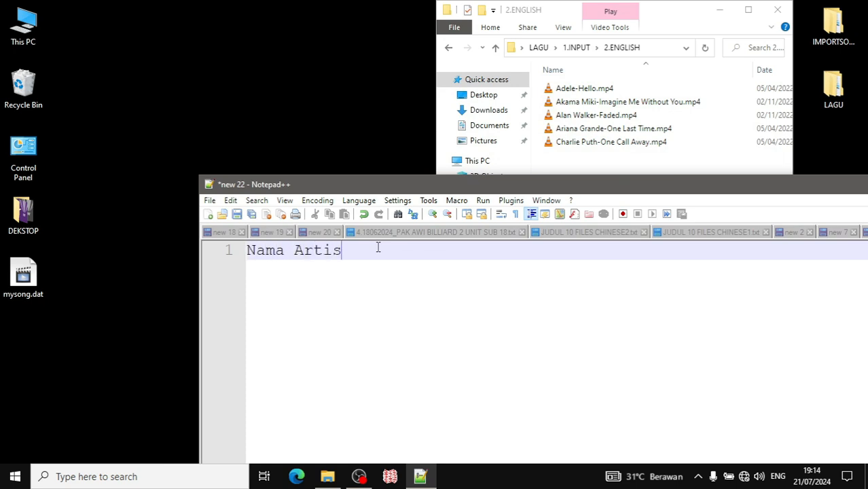
{"action": "type", "text": "#Judul Lagu.mpg"}
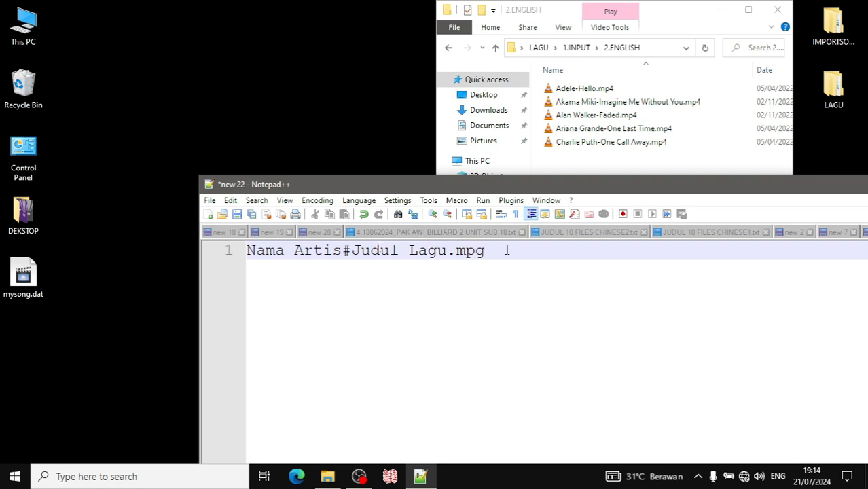
Step: Highlight the naming format line, then minimise Notepad++ to get back to the 2.ENGLISH folder
{"action": "left_click_drag", "start_coordinate": [506, 250], "coordinate": [243, 249]}
{"action": "left_click_drag", "start_coordinate": [616, 190], "coordinate": [287, 195]}
{"action": "left_click", "coordinate": [646, 190]}
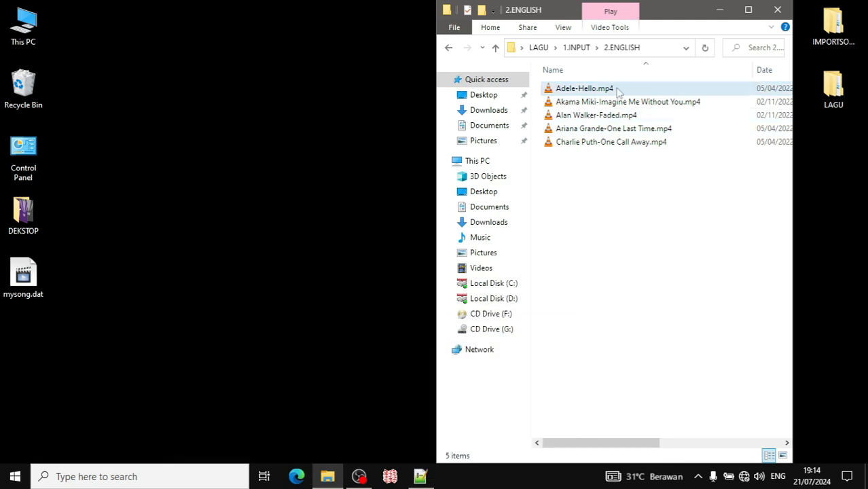
Step: Rename Adele-Hello.mp4 in 2.ENGLISH as Adele#Hello.mpg and accept the extension change
{"action": "left_click", "coordinate": [676, 91]}
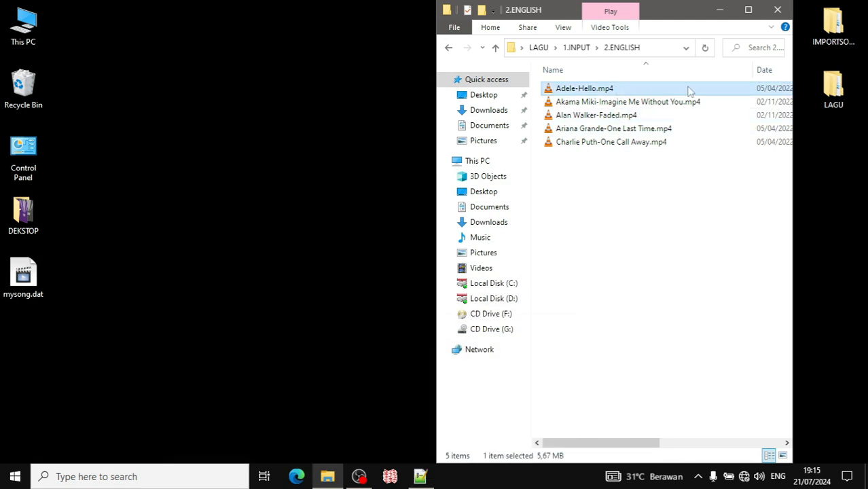
{"action": "right_click", "coordinate": [605, 91]}
{"action": "left_click", "coordinate": [652, 433]}
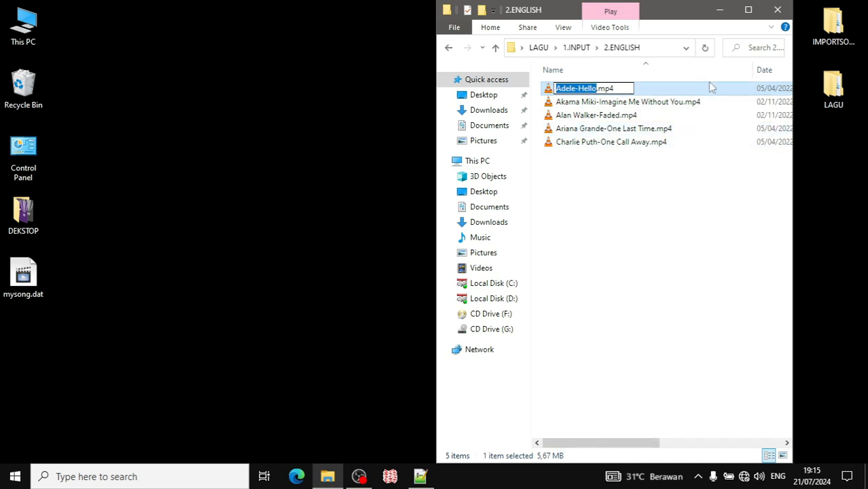
{"action": "key", "text": "Right"}
{"action": "key", "text": "Right"}
{"action": "key", "text": "Right"}
{"action": "key", "text": "Right"}
{"action": "key", "text": "Right"}
{"action": "key", "text": "Left"}
{"action": "key", "text": "Left"}
{"action": "key", "text": "Left"}
{"action": "key", "text": "Left"}
{"action": "key", "text": "Left"}
{"action": "key", "text": "Left"}
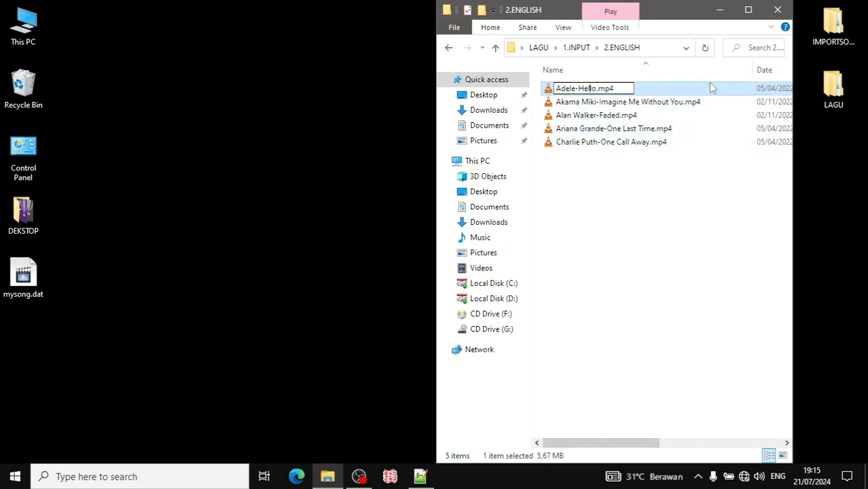
{"action": "key", "text": "Left"}
{"action": "key", "text": "Left"}
{"action": "key", "text": "BackSpace"}
{"action": "type", "text": "#"}
{"action": "key", "text": "End"}
{"action": "key", "text": "BackSpace"}
{"action": "type", "text": "g"}
{"action": "key", "text": "Return"}
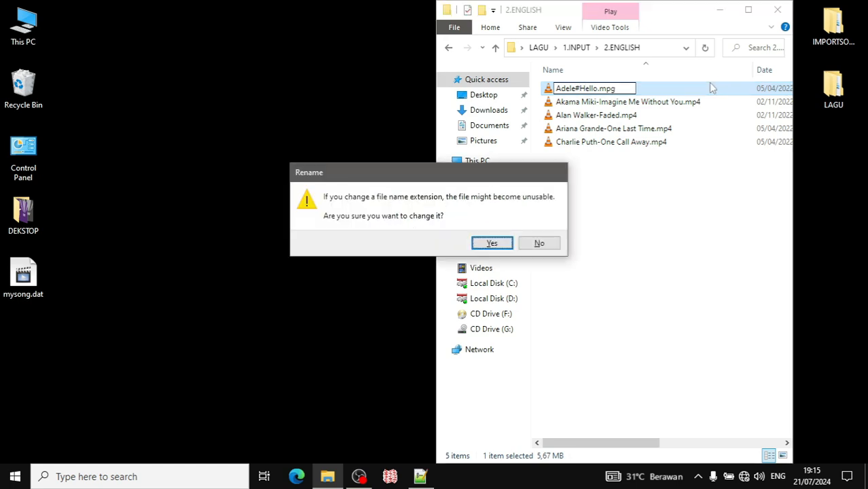
{"action": "key", "text": "Return"}
{"action": "key", "text": "Down"}
{"action": "key", "text": "F2"}
{"action": "key", "text": "Right"}
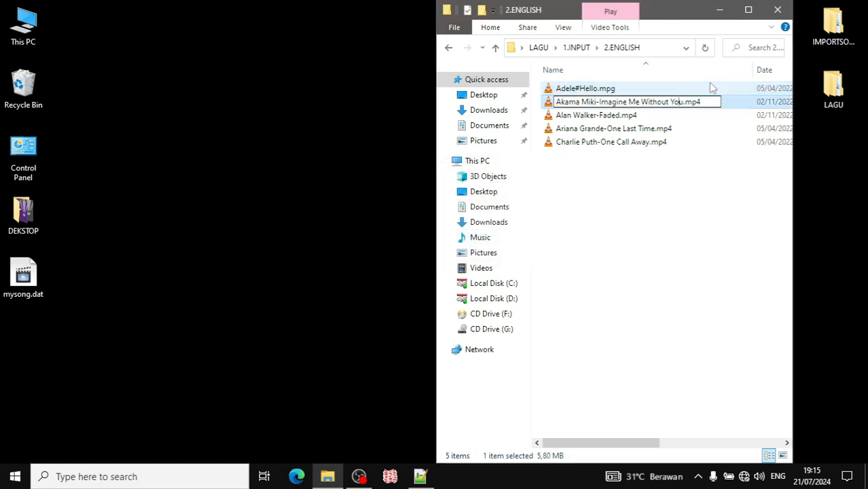
{"action": "key", "text": "Return"}
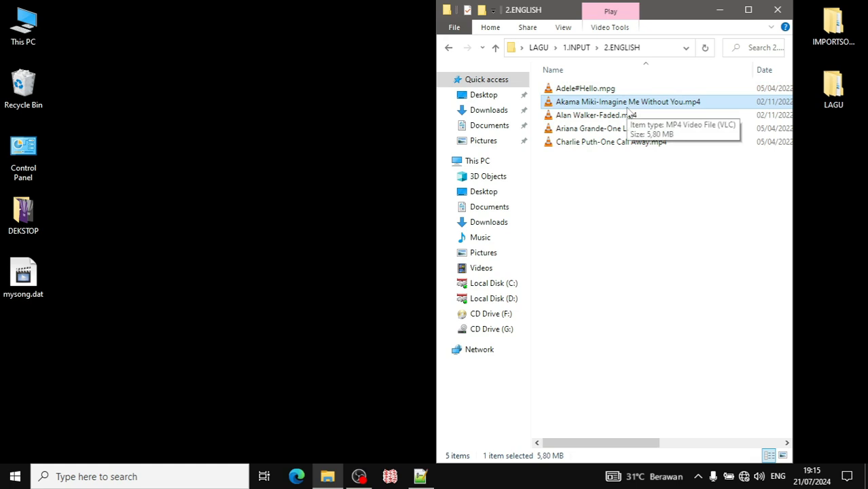
Step: Rename Akama Miki-Imagine Me Without You.mp4 as Akama Miki#Imagine Me Without You.mpg and accept the extension change
{"action": "left_click", "coordinate": [676, 100]}
{"action": "left_click", "coordinate": [676, 100]}
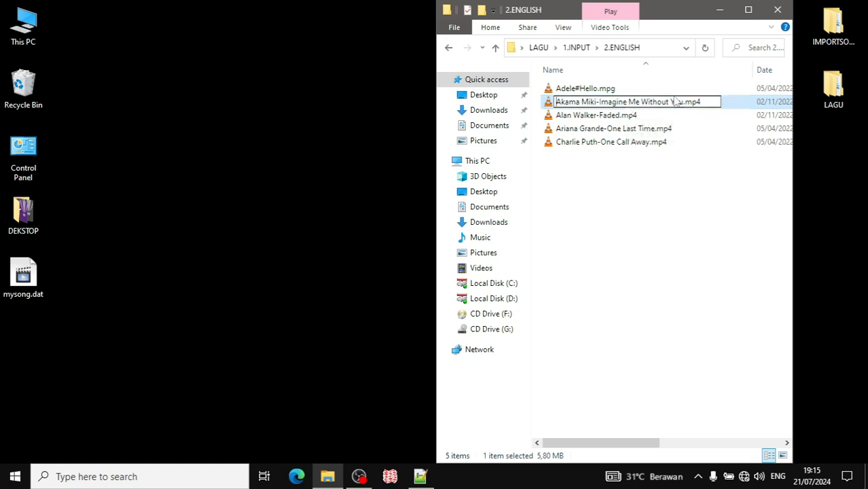
{"action": "key", "text": "BackSpace"}
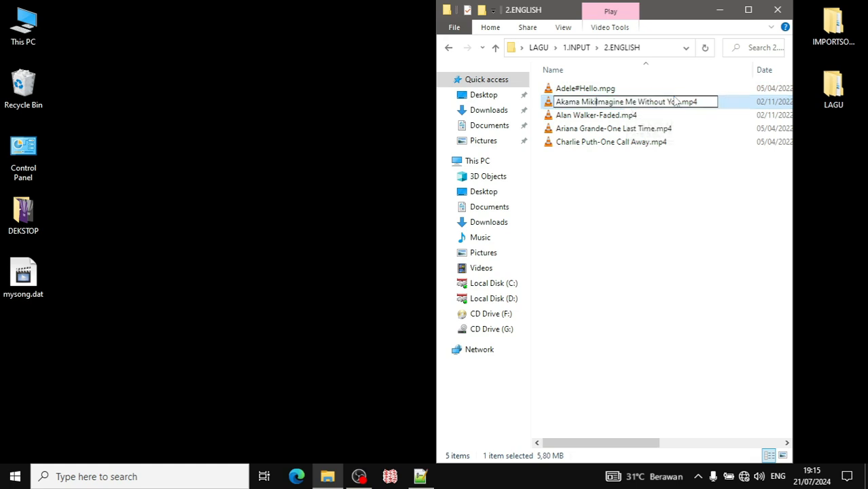
{"action": "type", "text": "#"}
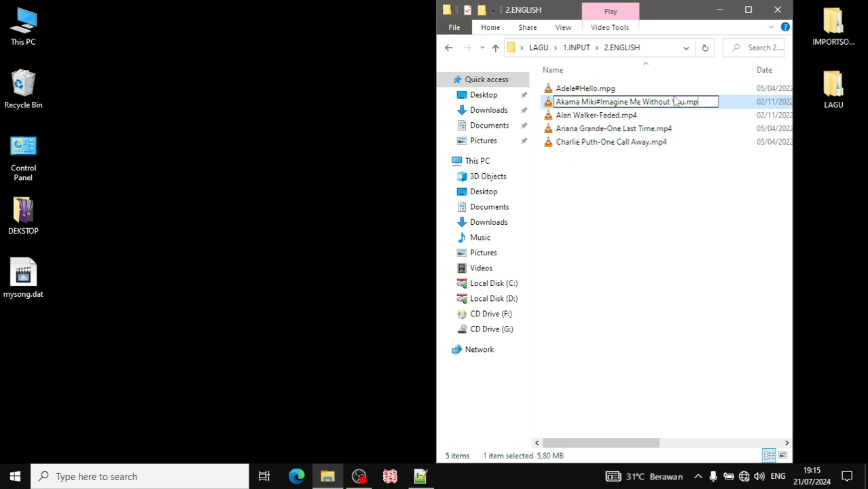
{"action": "key", "text": "Return"}
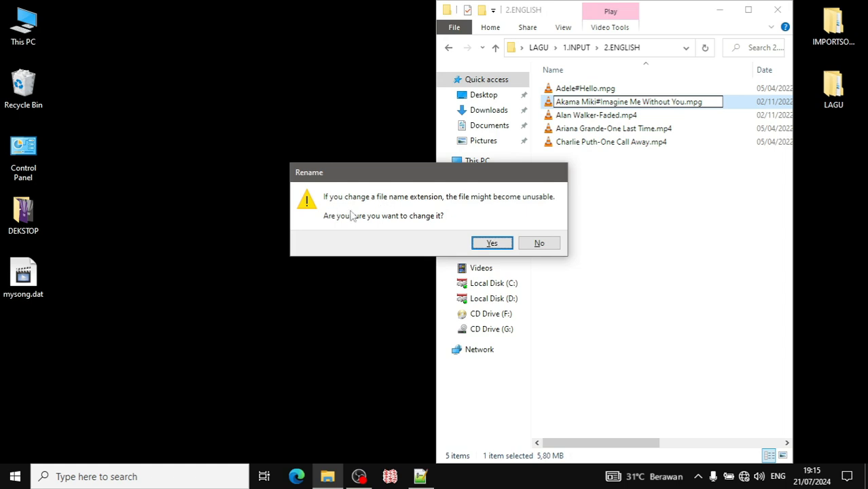
{"action": "left_click", "coordinate": [494, 243]}
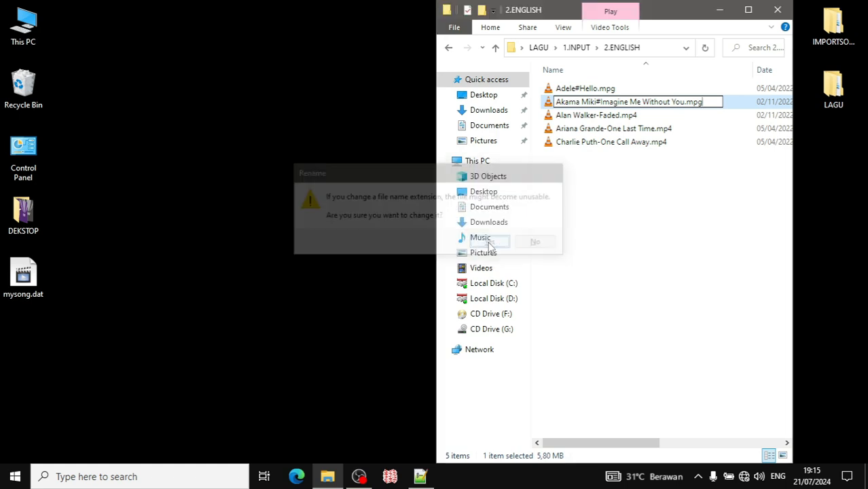
Step: Rename Alan Walker-Faded.mp4 as Alan Walker#Faded.mpg and accept the extension change
{"action": "left_click", "coordinate": [605, 117]}
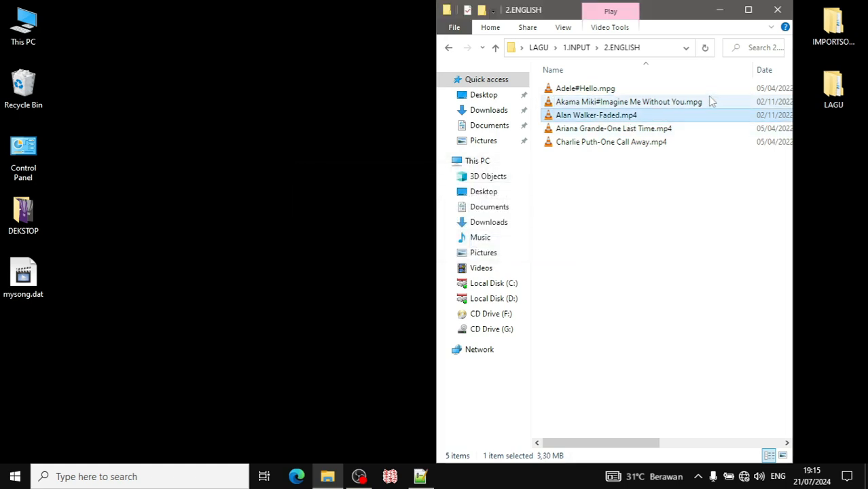
{"action": "key", "text": "F2"}
{"action": "key", "text": "Right"}
{"action": "key", "text": "BackSpace"}
{"action": "type", "text": "g"}
{"action": "key", "text": "Left"}
{"action": "key", "text": "Left"}
{"action": "key", "text": "Left"}
{"action": "key", "text": "Left"}
{"action": "key", "text": "Left"}
{"action": "key", "text": "Left"}
{"action": "key", "text": "Left"}
{"action": "key", "text": "Left"}
{"action": "key", "text": "Left"}
{"action": "key", "text": "BackSpace"}
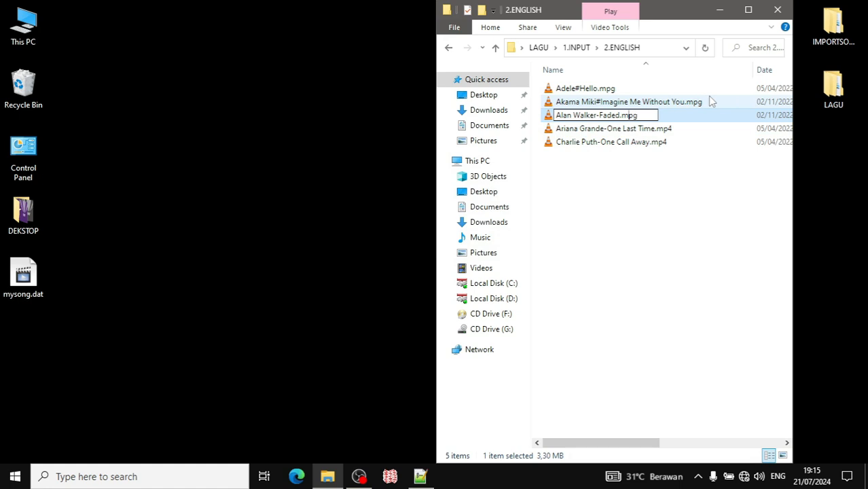
{"action": "type", "text": "#"}
{"action": "key", "text": "Return"}
{"action": "key", "text": "Return"}
Step: Rename Ariana Grande-One Last Time.mp4 as Ariana Grande#One Last Time.mpg and accept the extension change
{"action": "key", "text": "Down"}
{"action": "key", "text": "F2"}
{"action": "key", "text": "End"}
{"action": "key", "text": "BackSpace"}
{"action": "type", "text": "g"}
{"action": "key", "text": "Left"}
{"action": "key", "text": "Left"}
{"action": "key", "text": "Left"}
{"action": "key", "text": "Left"}
{"action": "key", "text": "Left"}
{"action": "key", "text": "Left"}
{"action": "key", "text": "Left"}
{"action": "key", "text": "Left"}
{"action": "key", "text": "Left"}
{"action": "key", "text": "Left"}
{"action": "key", "text": "Left"}
{"action": "key", "text": "Left"}
{"action": "key", "text": "Left"}
{"action": "key", "text": "Left"}
{"action": "key", "text": "Left"}
{"action": "key", "text": "Left"}
{"action": "key", "text": "Left"}
{"action": "key", "text": "BackSpace"}
{"action": "type", "text": "#"}
{"action": "key", "text": "Return"}
{"action": "key", "text": "Return"}
Step: Rename Charlie Puth-One Call Away.mp4 as Charlie Puth#One Call Away.mpg and accept the extension change
{"action": "key", "text": "Down"}
{"action": "key", "text": "F2"}
{"action": "key", "text": "End"}
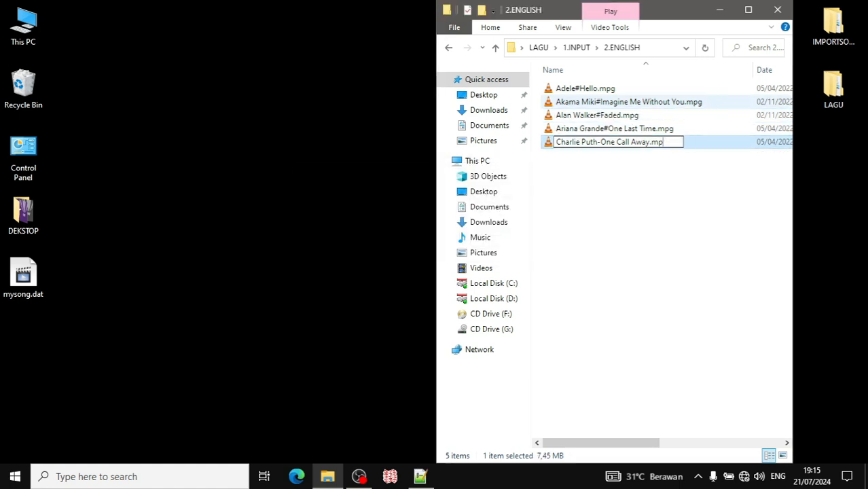
{"action": "key", "text": "BackSpace"}
{"action": "type", "text": "g"}
{"action": "key", "text": "Left"}
{"action": "key", "text": "Left"}
{"action": "key", "text": "Left"}
{"action": "key", "text": "Left"}
{"action": "key", "text": "Left"}
{"action": "key", "text": "Left"}
{"action": "key", "text": "Left"}
{"action": "key", "text": "Left"}
{"action": "key", "text": "Left"}
{"action": "key", "text": "Left"}
{"action": "key", "text": "Left"}
{"action": "key", "text": "Left"}
{"action": "key", "text": "Left"}
{"action": "key", "text": "Left"}
{"action": "key", "text": "Left"}
{"action": "key", "text": "Left"}
{"action": "key", "text": "Left"}
{"action": "key", "text": "BackSpace"}
{"action": "type", "text": "#"}
{"action": "key", "text": "Return"}
{"action": "key", "text": "Return"}
Step: Go from the 2.ENGLISH folder to the 4.INDONESIA folder inside 1.INPUT
{"action": "key", "text": "alt+Up"}
{"action": "key", "text": "Down"}
{"action": "key", "text": "Down"}
{"action": "key", "text": "Return"}
Step: Rename Andmesh-Cinta Luar Biasa.mp4 as Andmesh#Cinta Luar Biasa.mpg and accept the extension change
{"action": "key", "text": "Down"}
{"action": "key", "text": "F2"}
{"action": "key", "text": "End"}
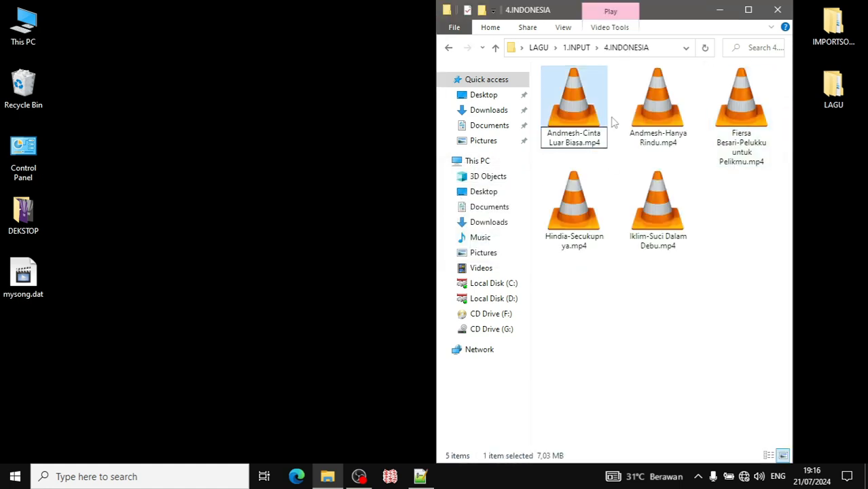
{"action": "key", "text": "BackSpace"}
{"action": "key", "text": "g"}
{"action": "key", "text": "Left"}
{"action": "key", "text": "Left"}
{"action": "key", "text": "Left"}
{"action": "key", "text": "Left"}
{"action": "key", "text": "Left"}
{"action": "key", "text": "Left"}
{"action": "key", "text": "Left"}
{"action": "key", "text": "Left"}
{"action": "key", "text": "Left"}
{"action": "key", "text": "Left"}
{"action": "key", "text": "Left"}
{"action": "key", "text": "Left"}
{"action": "key", "text": "Left"}
{"action": "key", "text": "Left"}
{"action": "key", "text": "Left"}
{"action": "key", "text": "Left"}
{"action": "key", "text": "Left"}
{"action": "key", "text": "Left"}
{"action": "key", "text": "Left"}
{"action": "key", "text": "Left"}
{"action": "key", "text": "BackSpace"}
{"action": "type", "text": "#"}
{"action": "key", "text": "Return"}
{"action": "key", "text": "Return"}
Step: Rename Andmesh-Hanya Rindu.mp4 as Andmesh#Hanya Rindu.mpg and accept the extension change
{"action": "key", "text": "Right"}
{"action": "key", "text": "F2"}
{"action": "key", "text": "End"}
{"action": "key", "text": "BackSpace"}
{"action": "key", "text": "g"}
{"action": "key", "text": "Left"}
{"action": "key", "text": "Left"}
{"action": "key", "text": "Left"}
{"action": "key", "text": "Left"}
{"action": "key", "text": "Left"}
{"action": "key", "text": "Left"}
{"action": "key", "text": "Left"}
{"action": "key", "text": "Left"}
{"action": "key", "text": "Left"}
{"action": "key", "text": "Left"}
{"action": "key", "text": "Left"}
{"action": "key", "text": "Left"}
{"action": "key", "text": "Left"}
{"action": "key", "text": "Left"}
{"action": "key", "text": "Left"}
{"action": "key", "text": "BackSpace"}
{"action": "type", "text": "#"}
{"action": "key", "text": "Return"}
{"action": "key", "text": "Return"}
Step: Rename Fiersa Besari-Pelukku untuk Pelikmu.mp4 as Fiersa Besari#Pelukku untuk Pelikmu.mpg and accept the extension change
{"action": "key", "text": "Right"}
{"action": "key", "text": "F2"}
{"action": "key", "text": "End"}
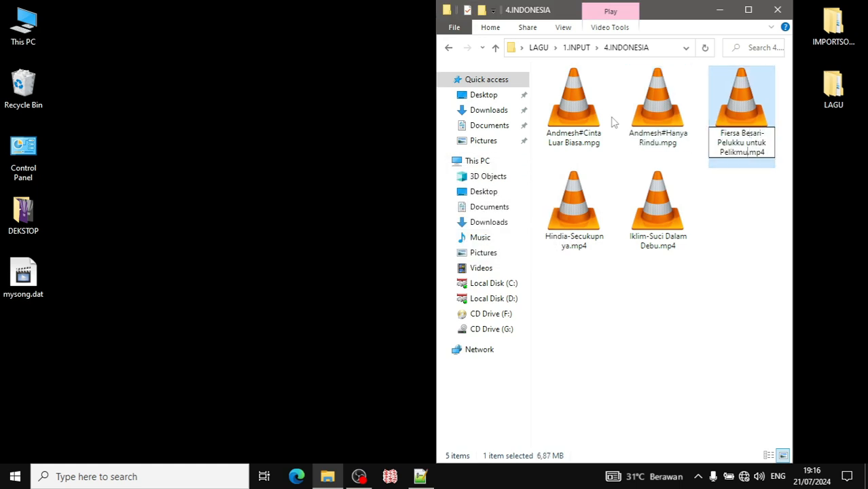
{"action": "key", "text": "ctrl+z"}
{"action": "key", "text": "BackSpace"}
{"action": "type", "text": "#"}
{"action": "key", "text": "End"}
{"action": "key", "text": "BackSpace"}
{"action": "key", "text": "g"}
{"action": "key", "text": "Return"}
{"action": "key", "text": "Return"}
Step: Rename Hindia-Secukupnya.mp4 as Hindia#Secukupnya.mpg and accept the extension change
{"action": "key", "text": "Right"}
{"action": "key", "text": "F2"}
{"action": "key", "text": "End"}
{"action": "key", "text": "BackSpace"}
{"action": "key", "text": "g"}
{"action": "key", "text": "Left"}
{"action": "key", "text": "Left"}
{"action": "key", "text": "Left"}
{"action": "key", "text": "Left"}
{"action": "key", "text": "Left"}
{"action": "key", "text": "Left"}
{"action": "key", "text": "Left"}
{"action": "key", "text": "Left"}
{"action": "key", "text": "Left"}
{"action": "key", "text": "Left"}
{"action": "key", "text": "Left"}
{"action": "key", "text": "Left"}
{"action": "key", "text": "Left"}
{"action": "key", "text": "Left"}
{"action": "key", "text": "BackSpace"}
{"action": "type", "text": "#"}
{"action": "key", "text": "Return"}
{"action": "key", "text": "Return"}
Step: Replace the hyphen between artist and title in the name of Iklim-Suci Dalam Debu.mp4 with #
{"action": "key", "text": "Right"}
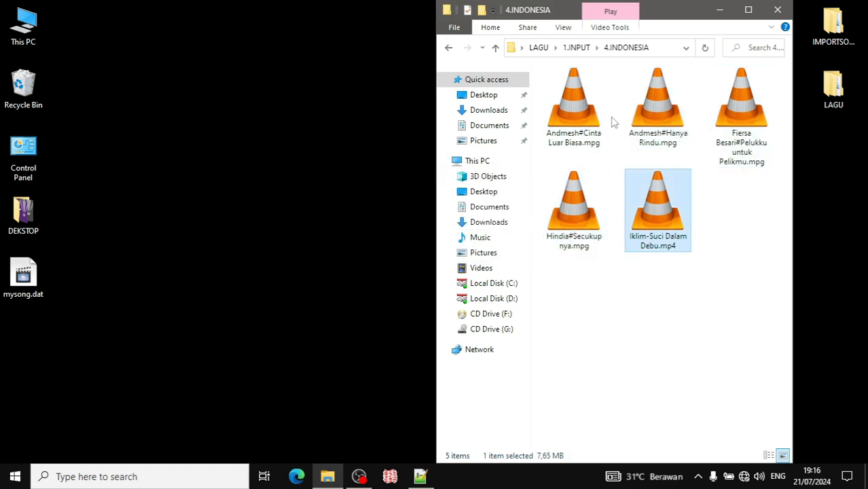
{"action": "key", "text": "F2"}
{"action": "key", "text": "Home"}
{"action": "key", "text": "Right"}
{"action": "key", "text": "Right"}
{"action": "key", "text": "Right"}
{"action": "key", "text": "Right"}
{"action": "key", "text": "Right"}
{"action": "key", "text": "Right"}
{"action": "key", "text": "BackSpace"}
{"action": "type", "text": "#"}
{"action": "key", "text": "Return"}
Step: Go from 4.INDONESIA to the 7.MANDARIN folder inside 1.INPUT and select its first file
{"action": "key", "text": "BackSpace"}
{"action": "key", "text": "Down"}
{"action": "key", "text": "Down"}
{"action": "key", "text": "Down"}
{"action": "key", "text": "Return"}
{"action": "key", "text": "Down"}
{"action": "key", "text": "Up"}
Step: Display the 7.MANDARIN files in the Details layout and widen the Name column to fit the full file names
{"action": "left_click", "coordinate": [568, 28]}
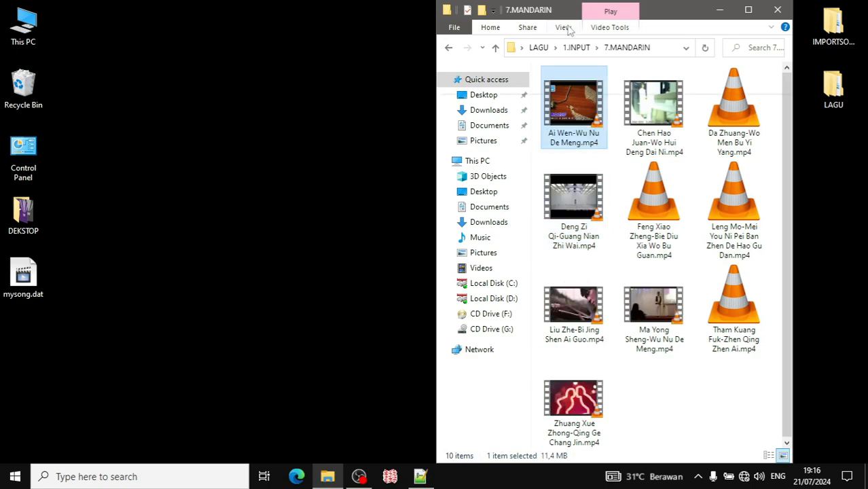
{"action": "left_click", "coordinate": [596, 69]}
{"action": "left_click_drag", "start_coordinate": [633, 70], "coordinate": [766, 83]}
Step: Rename Ai Wen-Wu Nu De Meng.mp4 as Ai Wen#Wu Nu De Meng.mpg and accept the extension change
{"action": "key", "text": "F2"}
{"action": "key", "text": "Home"}
{"action": "key", "text": "Right"}
{"action": "key", "text": "Right"}
{"action": "key", "text": "Right"}
{"action": "key", "text": "Right"}
{"action": "key", "text": "Right"}
{"action": "key", "text": "Right"}
{"action": "key", "text": "Right"}
{"action": "key", "text": "BackSpace"}
{"action": "type", "text": "#"}
{"action": "key", "text": "End"}
{"action": "key", "text": "BackSpace"}
{"action": "type", "text": "g"}
{"action": "key", "text": "Return"}
{"action": "key", "text": "Return"}
Step: Rename Chen Hao Juan-Wo Hui Deng Dai Ni.mp4 as Chen Hao Juan#Wo Hui Deng Dai Ni.mpg and accept the extension change
{"action": "key", "text": "Down"}
{"action": "key", "text": "F2"}
{"action": "key", "text": "Home"}
{"action": "key", "text": "Right"}
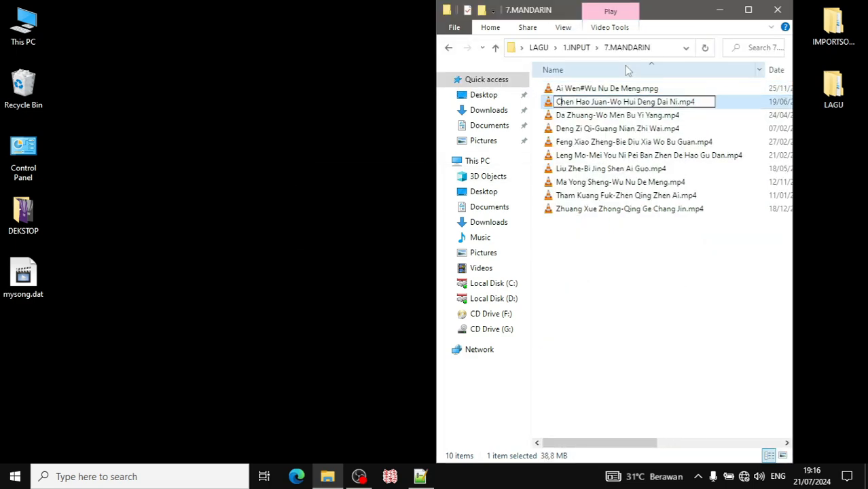
{"action": "key", "text": "Right"}
{"action": "key", "text": "Right"}
{"action": "key", "text": "Right"}
{"action": "key", "text": "Right"}
{"action": "key", "text": "Right"}
{"action": "key", "text": "Right"}
{"action": "key", "text": "Right"}
{"action": "key", "text": "Right"}
{"action": "key", "text": "Right"}
{"action": "key", "text": "Right"}
{"action": "key", "text": "Right"}
{"action": "key", "text": "Right"}
{"action": "key", "text": "Right"}
{"action": "key", "text": "BackSpace"}
{"action": "type", "text": "#"}
{"action": "key", "text": "End"}
{"action": "key", "text": "BackSpace"}
{"action": "type", "text": "g"}
{"action": "key", "text": "Return"}
{"action": "key", "text": "Return"}
{"action": "left_click", "coordinate": [432, 8]}
Step: Rename Da Zhuang-Wo Men Bu Yi Yang.mp4 as Da Zhuang#Wo Men Bu Yi Yang.mpg
{"action": "key", "text": "Down"}
{"action": "key", "text": "F2"}
{"action": "key", "text": "Home"}
{"action": "key", "text": "Right"}
{"action": "key", "text": "Right"}
{"action": "key", "text": "Right"}
{"action": "key", "text": "Right"}
{"action": "key", "text": "Right"}
{"action": "key", "text": "Right"}
{"action": "key", "text": "Right"}
{"action": "key", "text": "Right"}
{"action": "key", "text": "Right"}
{"action": "key", "text": "Right"}
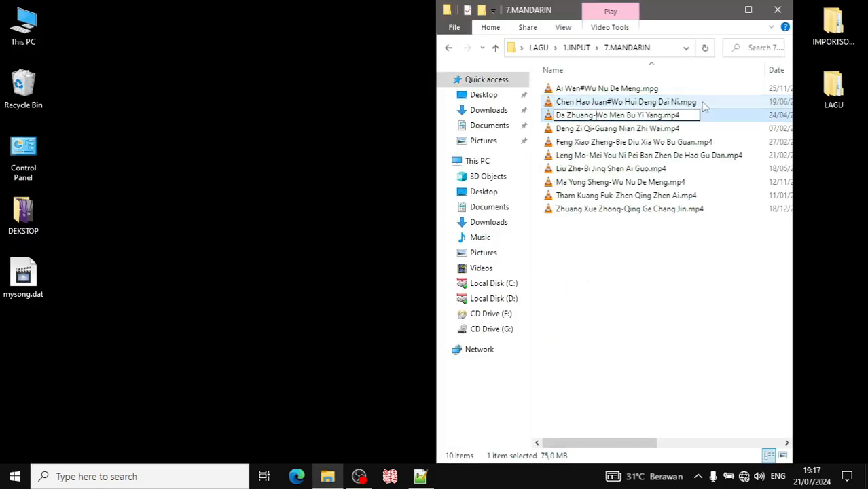
{"action": "key", "text": "BackSpace"}
{"action": "type", "text": "#"}
{"action": "key", "text": "End"}
{"action": "key", "text": "BackSpace"}
{"action": "type", "text": "g"}
{"action": "key", "text": "Return"}
Step: Rename Deng Zi Qi-Guang Nian Zhi Wai.mp4 as Deng Zi Qi#Guang Nian Zhi Wai.mpg
{"action": "key", "text": "Down"}
{"action": "key", "text": "Down"}
{"action": "key", "text": "Up"}
{"action": "key", "text": "F2"}
{"action": "key", "text": "Home"}
{"action": "key", "text": "Right"}
{"action": "key", "text": "Right"}
{"action": "key", "text": "Right"}
{"action": "key", "text": "Right"}
{"action": "key", "text": "Right"}
{"action": "key", "text": "Right"}
{"action": "key", "text": "Right"}
{"action": "key", "text": "Right"}
{"action": "key", "text": "Right"}
{"action": "key", "text": "Right"}
{"action": "key", "text": "Right"}
{"action": "key", "text": "BackSpace"}
{"action": "type", "text": "#"}
{"action": "key", "text": "End"}
{"action": "key", "text": "BackSpace"}
{"action": "type", "text": "g"}
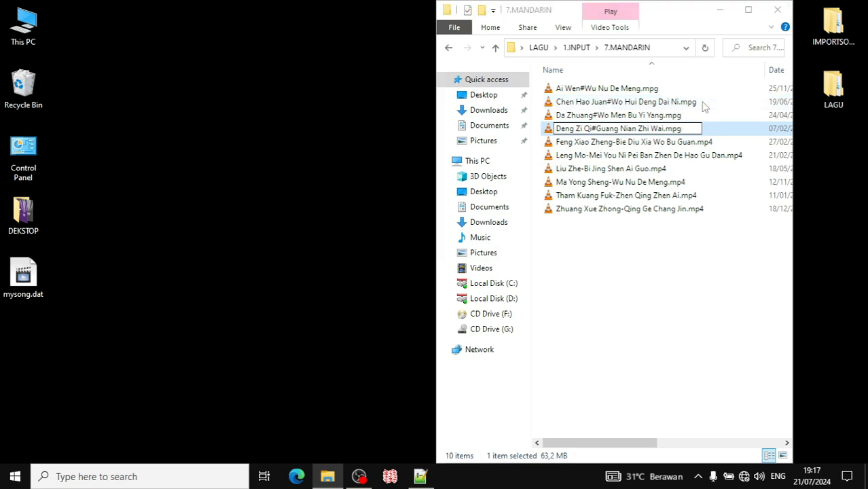
{"action": "key", "text": "Return"}
Step: Rename Feng Xiao Zheng-Bie Diu Xia Wo Bu Guan.mp4 as Feng Xiao Zheng#Bie Diu Xia Wo Bu Guan.mpg
{"action": "key", "text": "Down"}
{"action": "key", "text": "F2"}
{"action": "key", "text": "Home"}
{"action": "key", "text": "Right"}
{"action": "key", "text": "Right"}
{"action": "key", "text": "Right"}
{"action": "key", "text": "Right"}
{"action": "key", "text": "Right"}
{"action": "key", "text": "Right"}
{"action": "key", "text": "Right"}
{"action": "key", "text": "Right"}
{"action": "key", "text": "Right"}
{"action": "key", "text": "Right"}
{"action": "key", "text": "Right"}
{"action": "key", "text": "Right"}
{"action": "key", "text": "Right"}
{"action": "key", "text": "Right"}
{"action": "key", "text": "Right"}
{"action": "key", "text": "Right"}
{"action": "key", "text": "BackSpace"}
{"action": "type", "text": "#"}
{"action": "key", "text": "End"}
{"action": "key", "text": "BackSpace"}
{"action": "type", "text": "g"}
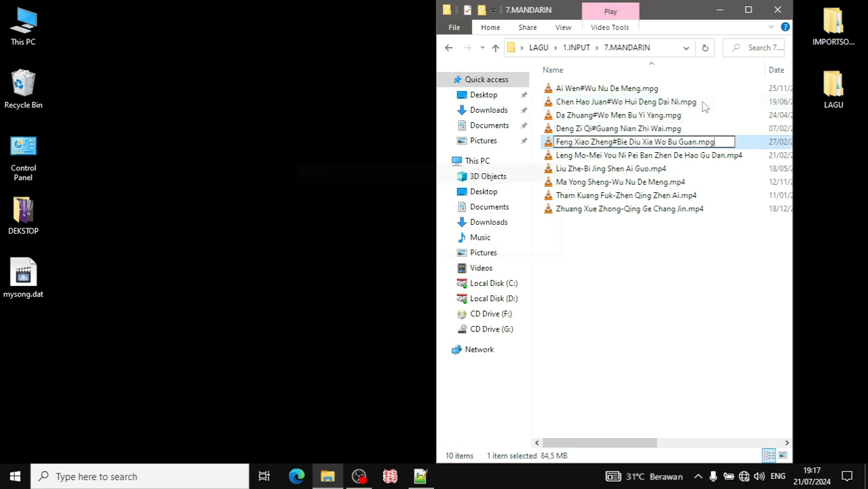
{"action": "key", "text": "Return"}
Step: Rename Leng Mo-Mei You Ni Pei Ban Zhen De Hao Gu Dan.mp4 as Leng Mo#Mei You Ni Pei Ban Zhen De Hao Gu Dan.mpg
{"action": "key", "text": "Down"}
{"action": "key", "text": "F2"}
{"action": "key", "text": "Home"}
{"action": "key", "text": "Right"}
{"action": "key", "text": "Right"}
{"action": "key", "text": "Right"}
{"action": "key", "text": "Right"}
{"action": "key", "text": "Right"}
{"action": "key", "text": "Right"}
{"action": "key", "text": "Right"}
{"action": "key", "text": "Right"}
{"action": "key", "text": "BackSpace"}
{"action": "type", "text": "#"}
{"action": "key", "text": "End"}
{"action": "key", "text": "BackSpace"}
{"action": "type", "text": "g"}
{"action": "key", "text": "Return"}
Step: Rename Liu Zhe-Bi Jing Shen Ai Guo.mp4 as Liu Zhe#Bi Jing Shen Ai Guo.mpg
{"action": "key", "text": "Down"}
{"action": "key", "text": "F2"}
{"action": "key", "text": "Home"}
{"action": "key", "text": "Right"}
{"action": "key", "text": "Right"}
{"action": "key", "text": "Right"}
{"action": "key", "text": "Right"}
{"action": "key", "text": "Right"}
{"action": "key", "text": "Right"}
{"action": "key", "text": "Right"}
{"action": "key", "text": "Right"}
{"action": "key", "text": "BackSpace"}
{"action": "type", "text": "#"}
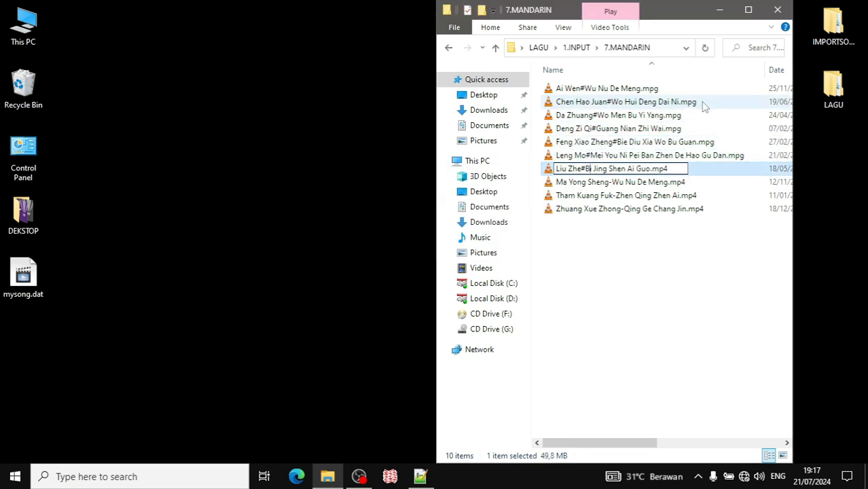
{"action": "key", "text": "Return"}
Step: Rename Ma Yong Sheng-Wu Nu De Meng.mp4 as Ma Yong Sheng#Wu Nu De Meng.mpg
{"action": "key", "text": "Down"}
{"action": "key", "text": "F2"}
{"action": "key", "text": "Home"}
{"action": "key", "text": "Right"}
{"action": "key", "text": "Right"}
{"action": "key", "text": "Right"}
{"action": "key", "text": "Right"}
{"action": "key", "text": "Right"}
{"action": "key", "text": "Right"}
{"action": "key", "text": "Right"}
{"action": "key", "text": "Right"}
{"action": "key", "text": "Right"}
{"action": "key", "text": "Right"}
{"action": "key", "text": "Right"}
{"action": "key", "text": "Right"}
{"action": "key", "text": "Right"}
{"action": "key", "text": "Right"}
{"action": "key", "text": "BackSpace"}
{"action": "type", "text": "#"}
{"action": "key", "text": "Return"}
Step: Rename Tham Kuang Fuk-Zhen Qing Zhen Ai.mp4 as Tham Kuang Fuk#Zhen Qing Zhen Ai.mpg
{"action": "key", "text": "Down"}
{"action": "key", "text": "F2"}
{"action": "key", "text": "End"}
{"action": "key", "text": "Left"}
{"action": "key", "text": "Left"}
{"action": "key", "text": "Left"}
{"action": "key", "text": "Left"}
{"action": "key", "text": "Left"}
{"action": "key", "text": "Home"}
{"action": "key", "text": "Right"}
{"action": "key", "text": "Right"}
{"action": "key", "text": "Right"}
{"action": "key", "text": "Right"}
{"action": "key", "text": "Right"}
{"action": "key", "text": "Right"}
{"action": "key", "text": "Right"}
{"action": "key", "text": "Right"}
{"action": "key", "text": "Right"}
{"action": "key", "text": "Right"}
{"action": "key", "text": "Right"}
{"action": "key", "text": "Right"}
{"action": "key", "text": "Right"}
{"action": "key", "text": "Right"}
{"action": "key", "text": "Right"}
{"action": "key", "text": "BackSpace"}
{"action": "type", "text": "#"}
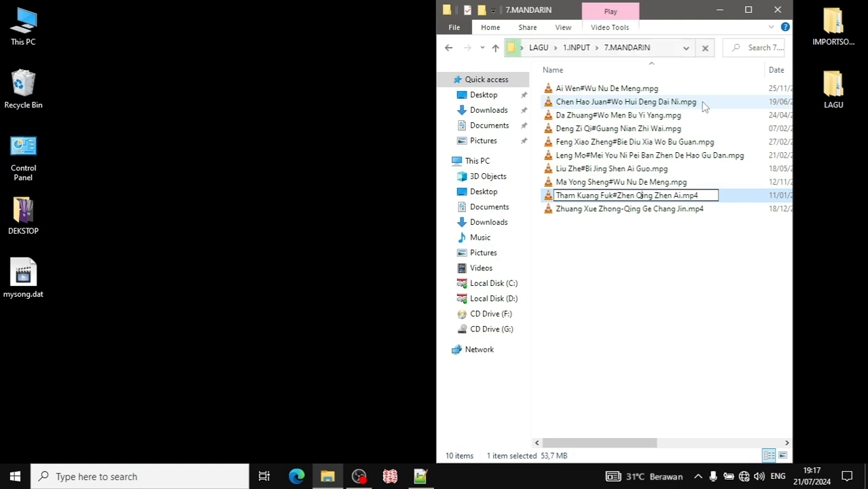
{"action": "key", "text": "Return"}
Step: Rename Zhuang Xue Zhong-Qing Ge Chang Jin.mp4 as Zhuang Xue Zhong#Qing Ge Chang Jin.mpg
{"action": "key", "text": "Down"}
{"action": "key", "text": "F2"}
{"action": "key", "text": "Home"}
{"action": "key", "text": "Right"}
{"action": "key", "text": "Right"}
{"action": "key", "text": "Right"}
{"action": "key", "text": "Right"}
{"action": "key", "text": "Right"}
{"action": "key", "text": "Right"}
{"action": "key", "text": "Right"}
{"action": "key", "text": "Right"}
{"action": "key", "text": "Right"}
{"action": "key", "text": "Right"}
{"action": "key", "text": "Right"}
{"action": "key", "text": "Right"}
{"action": "key", "text": "Right"}
{"action": "key", "text": "Right"}
{"action": "key", "text": "Right"}
{"action": "key", "text": "Right"}
{"action": "key", "text": "Right"}
{"action": "key", "text": "BackSpace"}
{"action": "type", "text": "#"}
{"action": "key", "text": "Return"}
Step: Open the 10.OTHER folder in 1.INPUT and rename its first song as House Music#Dj Dugem Diskotik Paling Melintir Sedunia 2023.mpg
{"action": "key", "text": "BackSpace"}
{"action": "key", "text": "Return"}
{"action": "key", "text": "F2"}
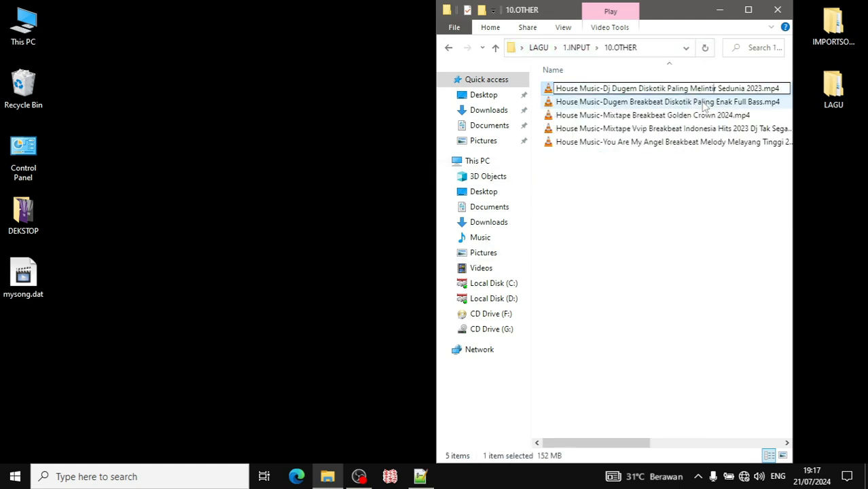
{"action": "key", "text": "Home"}
{"action": "key", "text": "Right"}
{"action": "key", "text": "Right"}
{"action": "key", "text": "Right"}
{"action": "key", "text": "Right"}
{"action": "key", "text": "Right"}
{"action": "key", "text": "Right"}
{"action": "key", "text": "Right"}
{"action": "key", "text": "Right"}
{"action": "key", "text": "Right"}
{"action": "key", "text": "Right"}
{"action": "key", "text": "Right"}
{"action": "key", "text": "Right"}
{"action": "key", "text": "BackSpace"}
{"action": "type", "text": "#"}
{"action": "key", "text": "End"}
{"action": "key", "text": "BackSpace"}
{"action": "type", "text": "g"}
{"action": "key", "text": "Return"}
{"action": "key", "text": "Return"}
Step: Rename the second song in 10.OTHER as House Music#Dugem Breakbeat Diskotik Paling Enak Full Bass.mpg
{"action": "key", "text": "super+Up"}
{"action": "key", "text": "Down"}
{"action": "key", "text": "F2"}
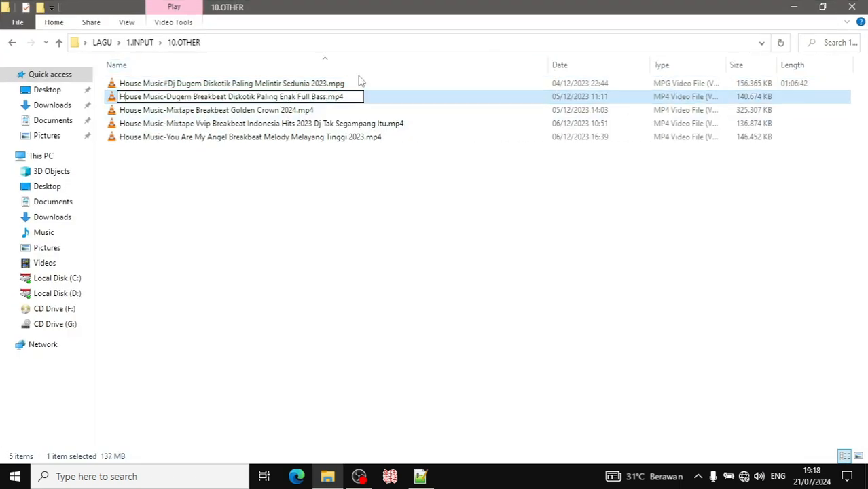
{"action": "key", "text": "Home"}
{"action": "key", "text": "Right"}
{"action": "key", "text": "Right"}
{"action": "key", "text": "Right"}
{"action": "key", "text": "Right"}
{"action": "key", "text": "Right"}
{"action": "key", "text": "Right"}
{"action": "key", "text": "Right"}
{"action": "key", "text": "Right"}
{"action": "key", "text": "Right"}
{"action": "key", "text": "Right"}
{"action": "key", "text": "Right"}
{"action": "key", "text": "Right"}
{"action": "key", "text": "BackSpace"}
{"action": "type", "text": "#"}
{"action": "key", "text": "End"}
{"action": "key", "text": "BackSpace"}
{"action": "type", "text": "g"}
{"action": "key", "text": "Return"}
{"action": "key", "text": "Return"}
Step: Rename the third song in 10.OTHER as House Music#Mixtape Breakbeat Golden Crown 2024.mpg
{"action": "key", "text": "Down"}
{"action": "key", "text": "F2"}
{"action": "key", "text": "End"}
{"action": "key", "text": "BackSpace"}
{"action": "type", "text": "g"}
{"action": "key", "text": "Home"}
{"action": "key", "text": "Right"}
{"action": "key", "text": "Right"}
{"action": "key", "text": "Right"}
{"action": "key", "text": "Right"}
{"action": "key", "text": "Right"}
{"action": "key", "text": "Right"}
{"action": "key", "text": "Right"}
{"action": "key", "text": "Right"}
{"action": "key", "text": "Right"}
{"action": "key", "text": "Right"}
{"action": "key", "text": "Right"}
{"action": "key", "text": "Right"}
{"action": "key", "text": "BackSpace"}
{"action": "type", "text": "#"}
{"action": "key", "text": "Return"}
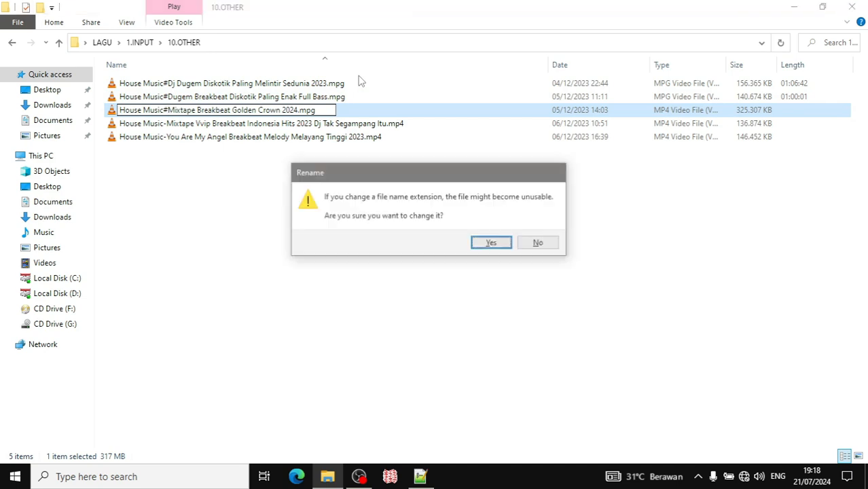
{"action": "key", "text": "Return"}
Step: Rename the fourth song in 10.OTHER as House Music#Mixtape Vvip Breakbeat Indonesia Hits 2023 Dj Tak Segampang Itu.mpg
{"action": "key", "text": "Down"}
{"action": "key", "text": "F2"}
{"action": "key", "text": "End"}
{"action": "key", "text": "BackSpace"}
{"action": "type", "text": "g"}
{"action": "key", "text": "BackSpace"}
{"action": "type", "text": "#"}
{"action": "key", "text": "Return"}
{"action": "key", "text": "Return"}
Step: Rename the last song in 10.OTHER as House Music#You Are My Angel Breakbeat Melody Melayang Tinggi 2023.mpg and restore the window to its smaller size
{"action": "key", "text": "Down"}
{"action": "key", "text": "F2"}
{"action": "key", "text": "End"}
{"action": "key", "text": "BackSpace"}
{"action": "type", "text": "g"}
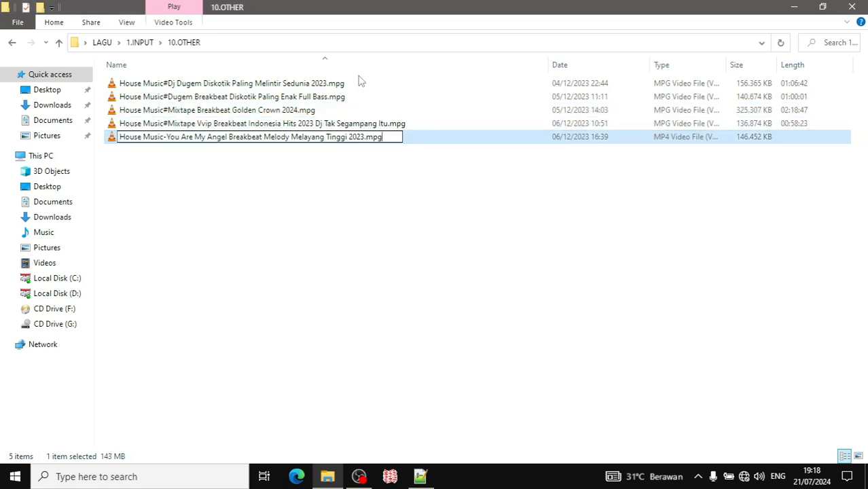
{"action": "key", "text": "Right"}
{"action": "key", "text": "Right"}
{"action": "key", "text": "BackSpace"}
{"action": "type", "text": "#"}
{"action": "key", "text": "Return"}
{"action": "key", "text": "Return"}
{"action": "key", "text": "super+Down"}
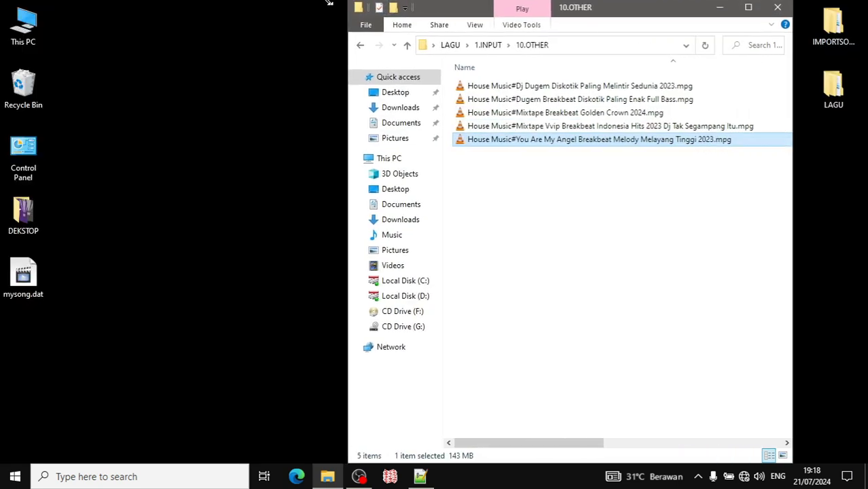
{"action": "left_click", "coordinate": [483, 192]}
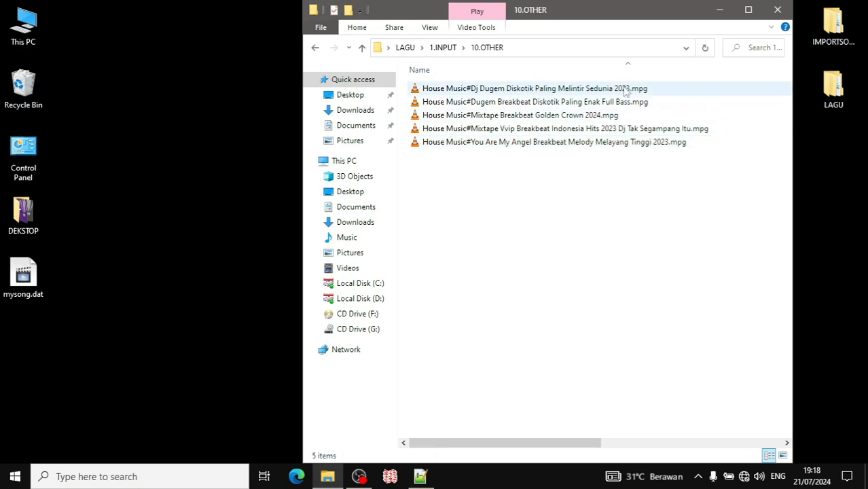
Step: Compare the renamed 10.OTHER songs with the Nama Artis#Judul Lagu.mpg template in Notepad++, and close Notepad++
{"action": "left_click", "coordinate": [489, 93]}
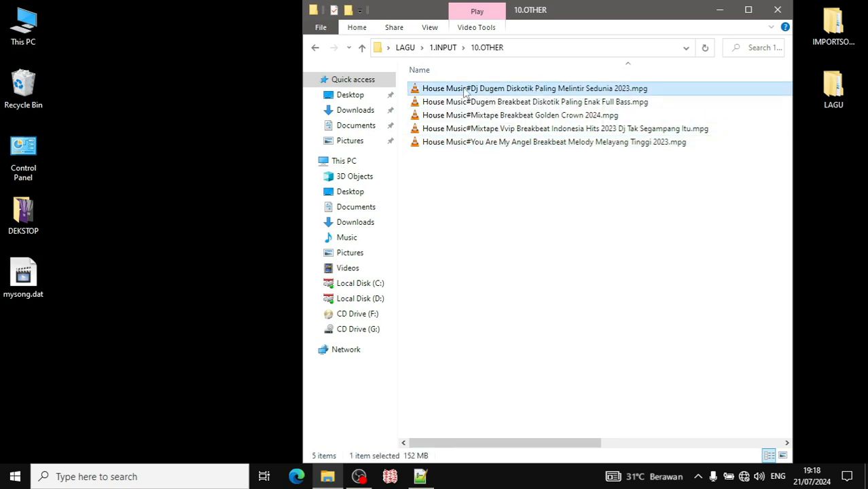
{"action": "left_click", "coordinate": [420, 477]}
{"action": "left_click_drag", "start_coordinate": [205, 189], "coordinate": [563, 179]}
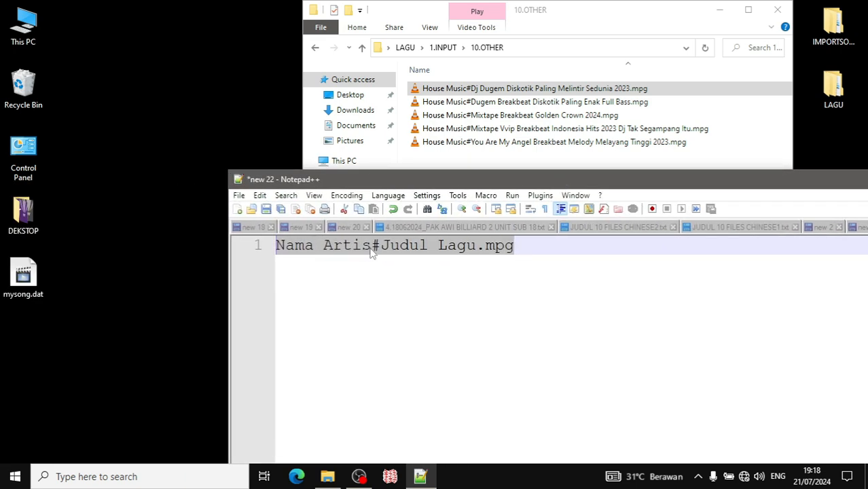
{"action": "left_click", "coordinate": [372, 246]}
{"action": "left_click_drag", "start_coordinate": [280, 246], "coordinate": [469, 251]}
{"action": "left_click", "coordinate": [525, 248]}
{"action": "left_click_drag", "start_coordinate": [637, 188], "coordinate": [612, 188]}
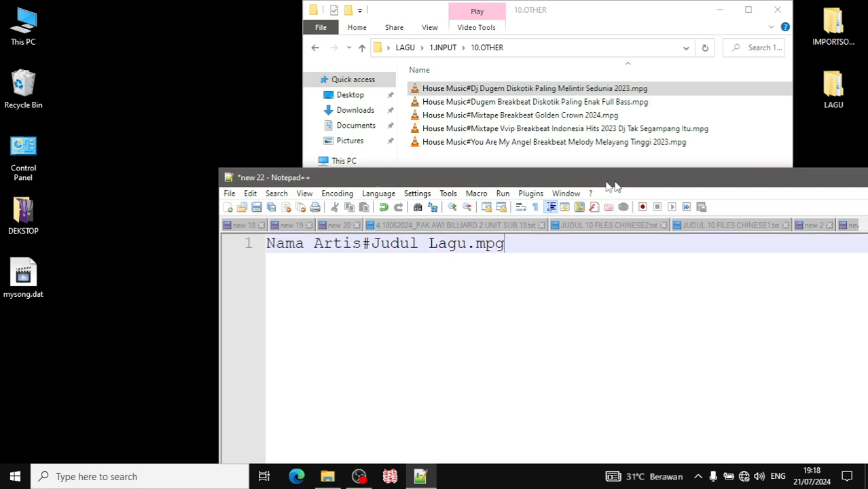
{"action": "left_click", "coordinate": [745, 177]}
Step: Return to 1.INPUT and check the file names of the songs in the 2.ENGLISH folder
{"action": "key", "text": "BackSpace"}
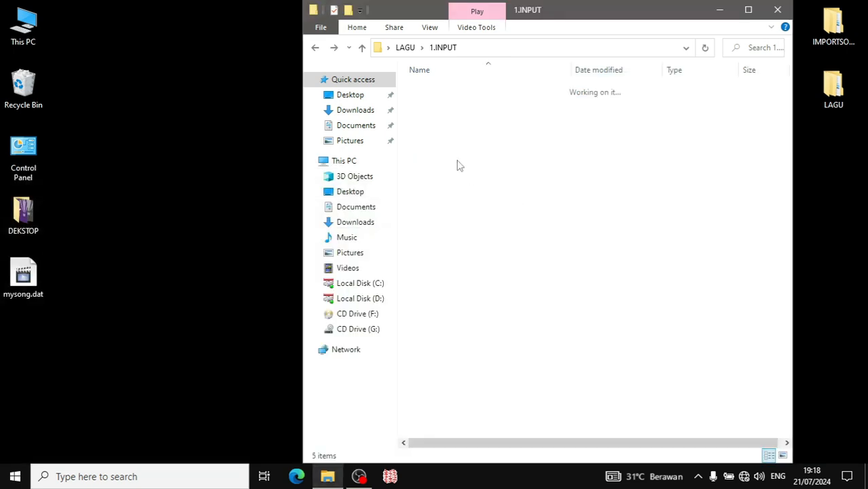
{"action": "double_click", "coordinate": [445, 103]}
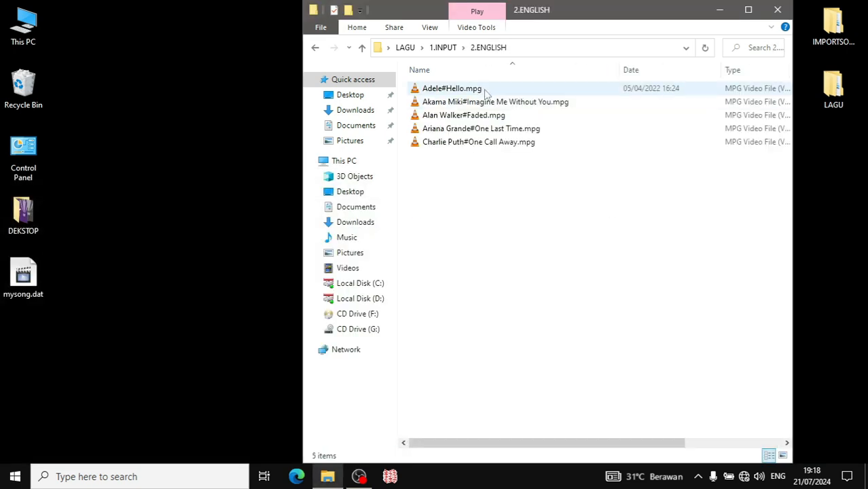
{"action": "left_click", "coordinate": [480, 92]}
{"action": "key", "text": "Down"}
{"action": "key", "text": "Down"}
{"action": "key", "text": "Down"}
{"action": "key", "text": "Down"}
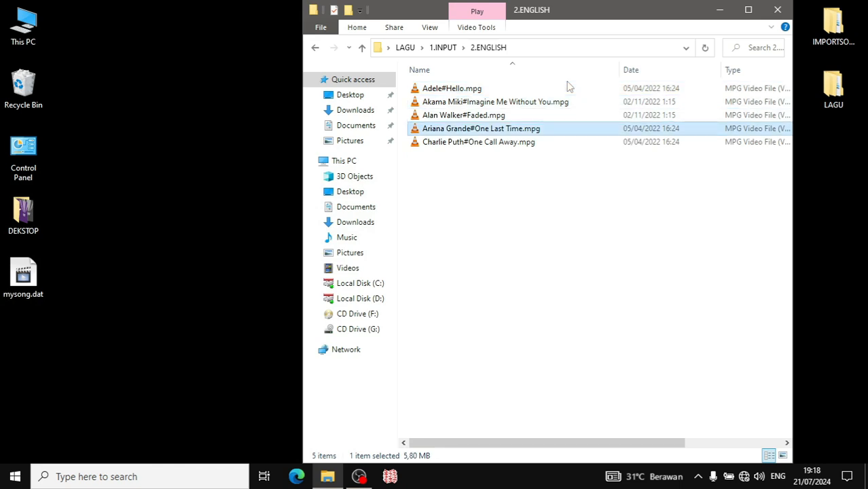
{"action": "key", "text": "Up"}
{"action": "key", "text": "Down"}
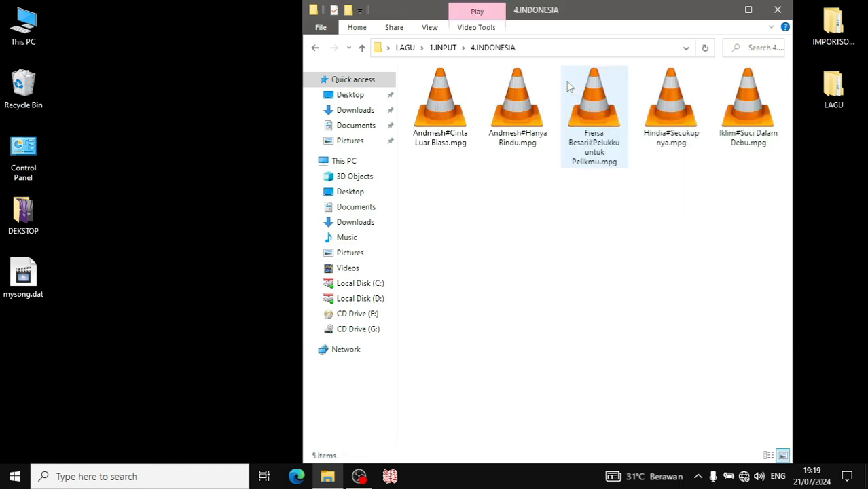
Step: Show the songs in 4.INDONESIA as a detailed list and check their file names
{"action": "left_click", "coordinate": [430, 27]}
{"action": "left_click", "coordinate": [462, 71]}
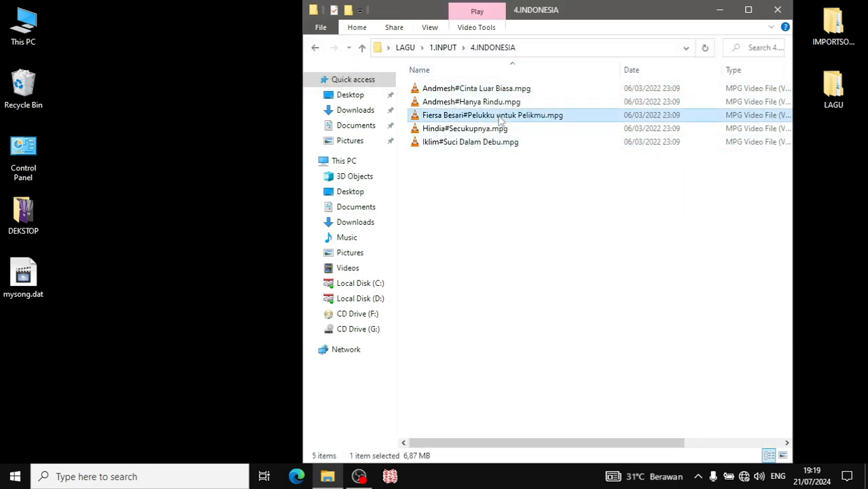
{"action": "left_click", "coordinate": [465, 129]}
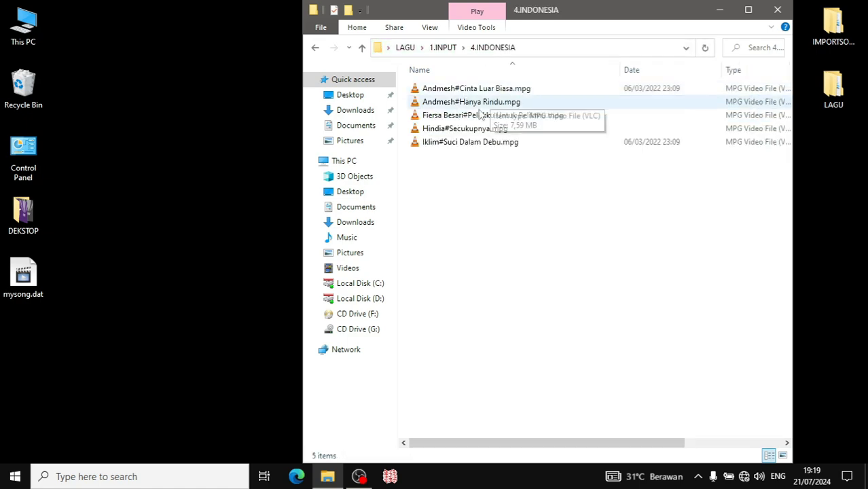
Step: Check the song names in the 7.MANDARIN and 10.OTHER folders, and return to the LAGU folder
{"action": "key", "text": "alt+Up"}
{"action": "double_click", "coordinate": [435, 166]}
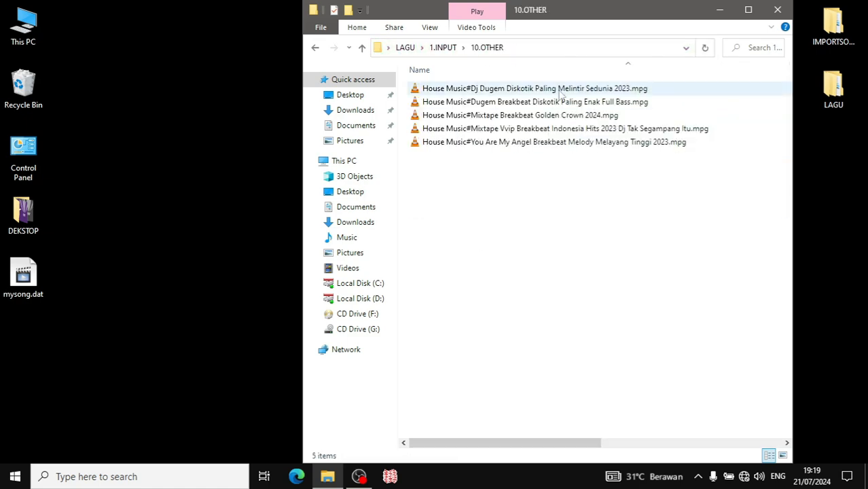
{"action": "key", "text": "alt+Up"}
{"action": "key", "text": "alt+Up"}
Step: Make the LAGU window narrower and move it aside to free desktop space, and shrink its Name column
{"action": "left_click_drag", "start_coordinate": [497, 15], "coordinate": [265, 20]}
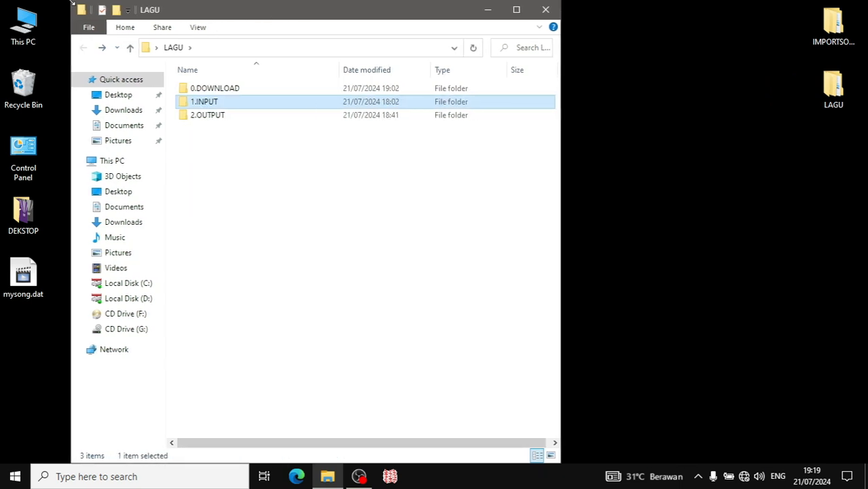
{"action": "left_click_drag", "start_coordinate": [73, 2], "coordinate": [152, 2]}
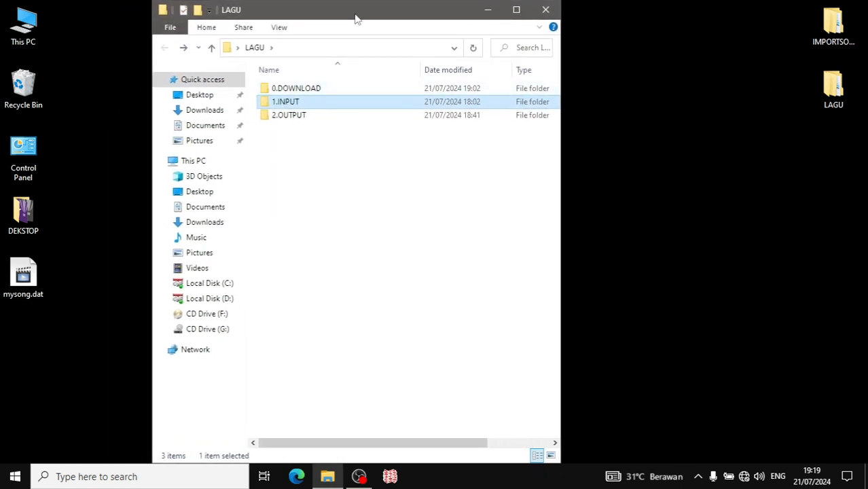
{"action": "left_click_drag", "start_coordinate": [350, 15], "coordinate": [267, 11]}
{"action": "right_click", "coordinate": [535, 100]}
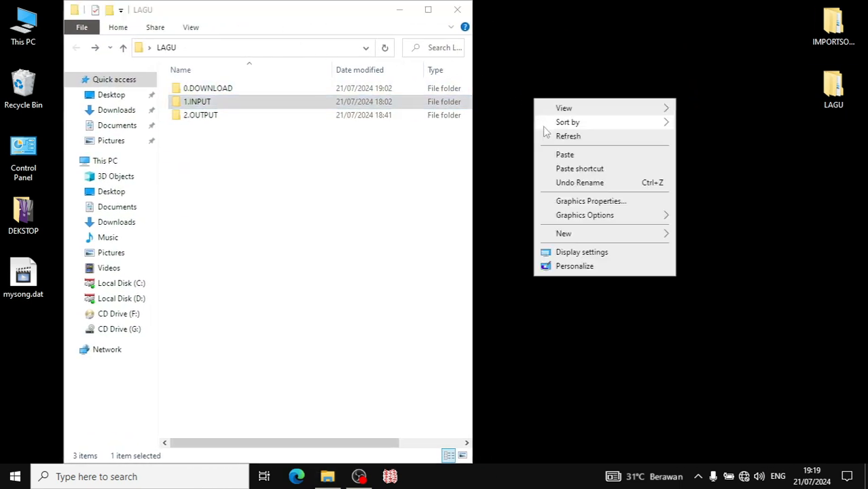
{"action": "left_click", "coordinate": [554, 136]}
{"action": "left_click_drag", "start_coordinate": [332, 71], "coordinate": [262, 70]}
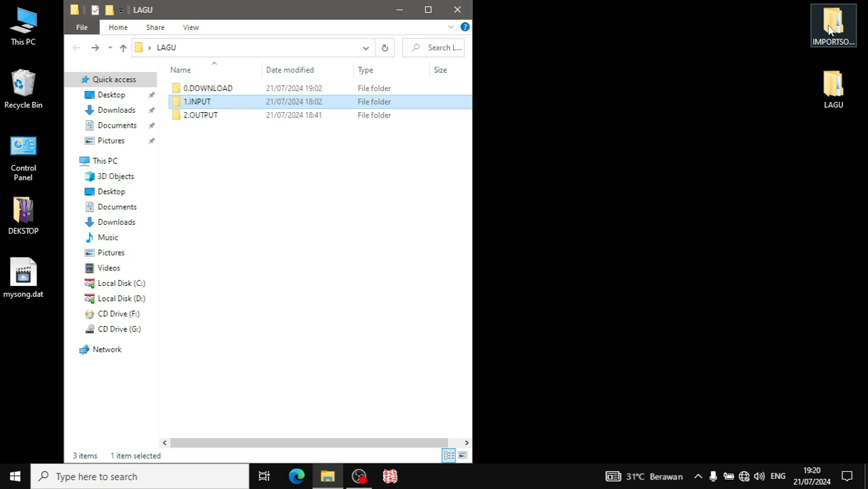
Step: Open the ImportSong folder inside IMPORTSONG on the desktop, and place the LAGU window beside it without overlap
{"action": "double_click", "coordinate": [832, 28]}
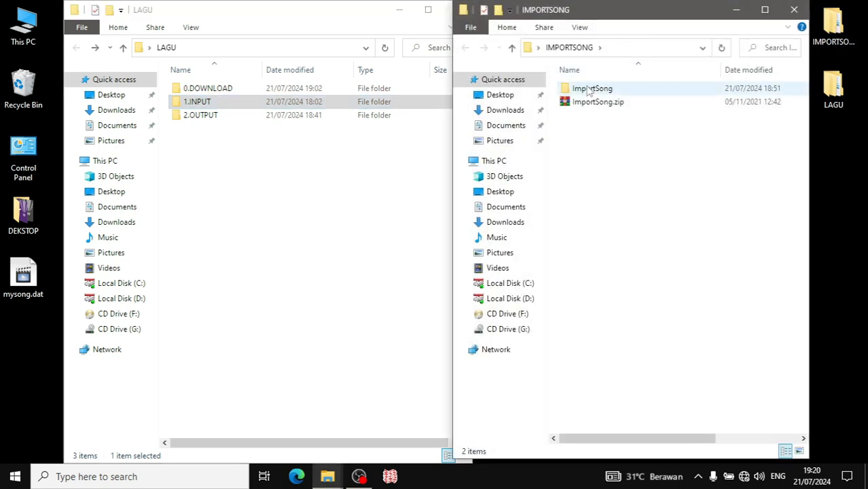
{"action": "double_click", "coordinate": [589, 91]}
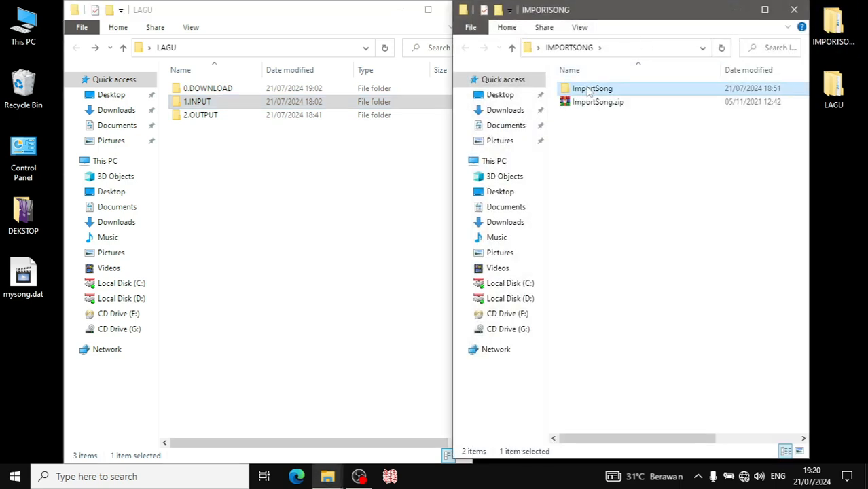
{"action": "left_click_drag", "start_coordinate": [366, 19], "coordinate": [328, 19]}
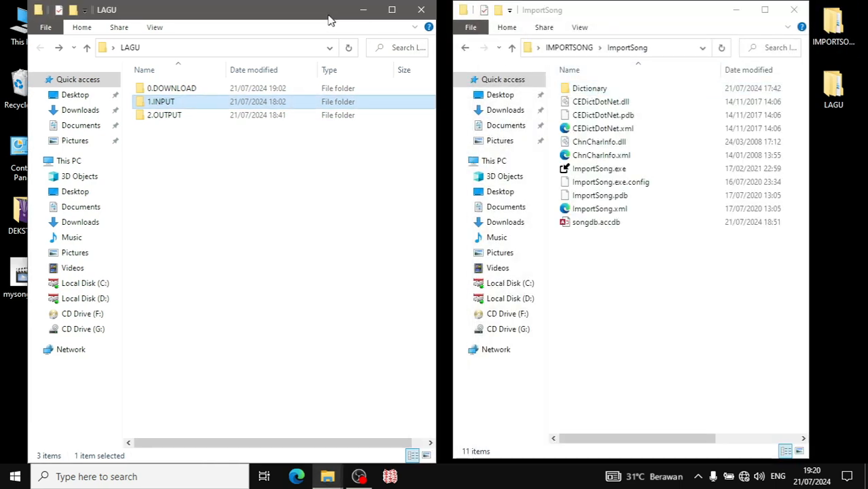
Step: Compare the category folders in 1.INPUT with those in 2.OUTPUT, and return to 1.INPUT
{"action": "double_click", "coordinate": [163, 102]}
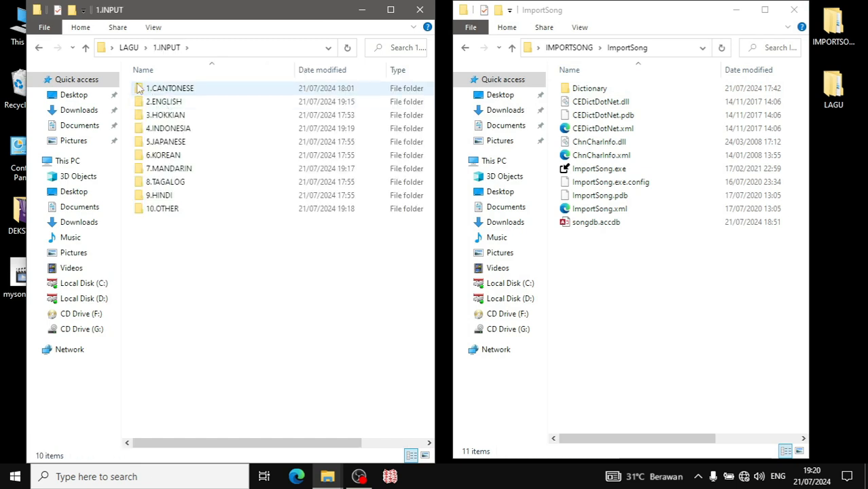
{"action": "left_click_drag", "start_coordinate": [178, 247], "coordinate": [153, 122]}
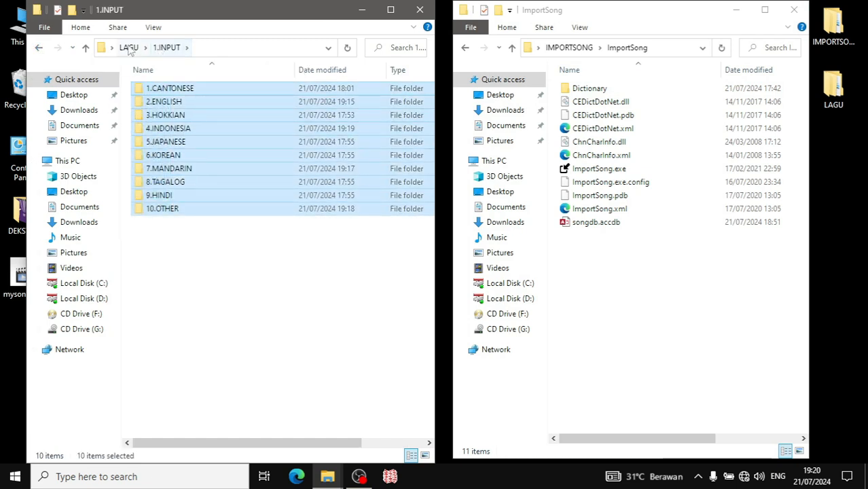
{"action": "left_click", "coordinate": [39, 49]}
{"action": "double_click", "coordinate": [157, 115]}
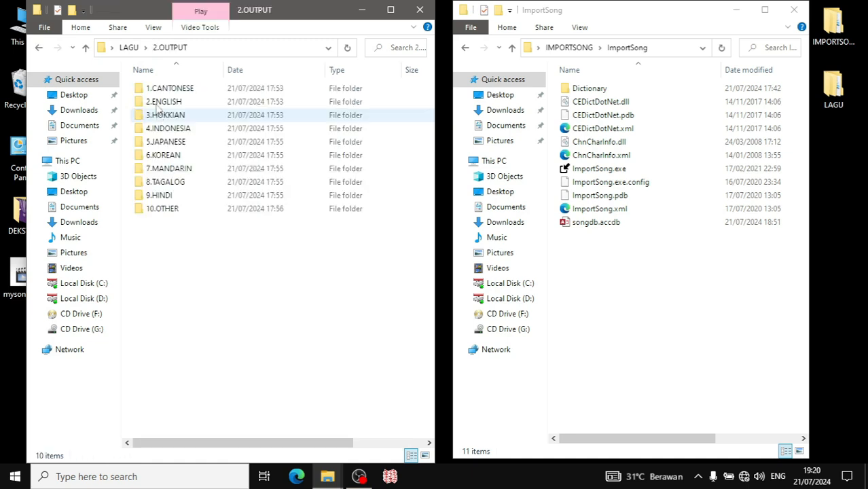
{"action": "left_click_drag", "start_coordinate": [193, 249], "coordinate": [128, 83]}
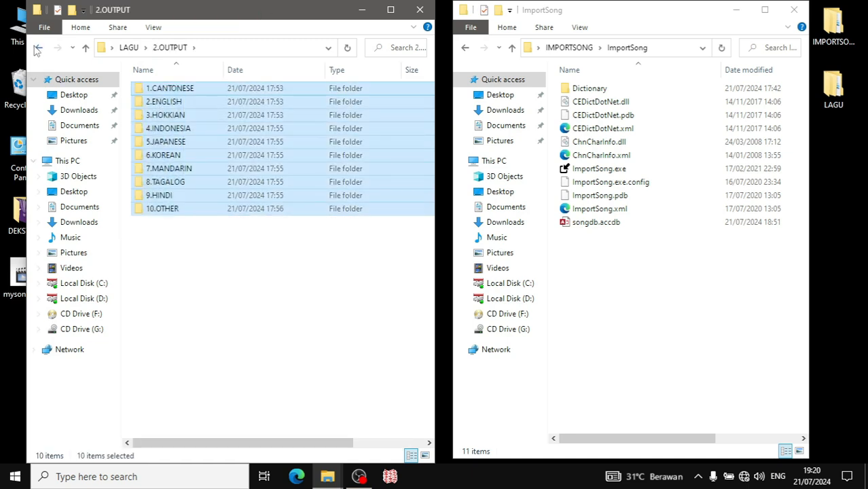
{"action": "left_click", "coordinate": [38, 48]}
{"action": "double_click", "coordinate": [160, 102]}
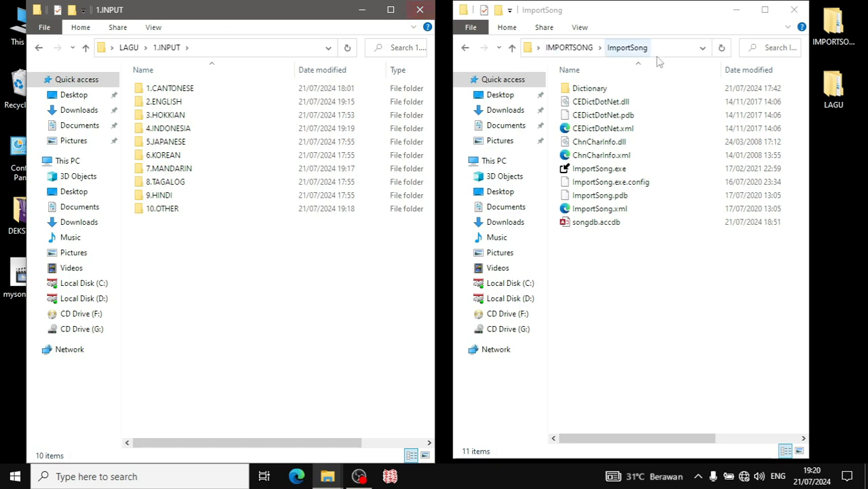
Step: Launch ImportSong.exe, move its window aside, and select the song database from the ImportSong folder as the Database
{"action": "left_click", "coordinate": [591, 27]}
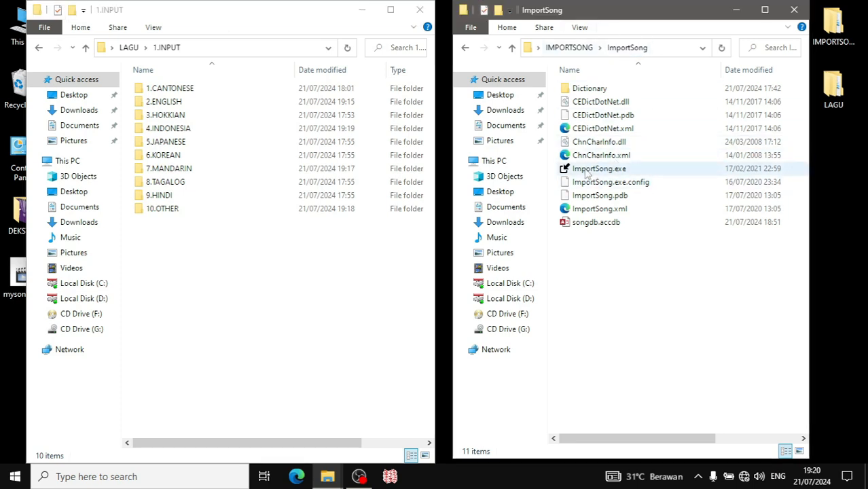
{"action": "double_click", "coordinate": [588, 171]}
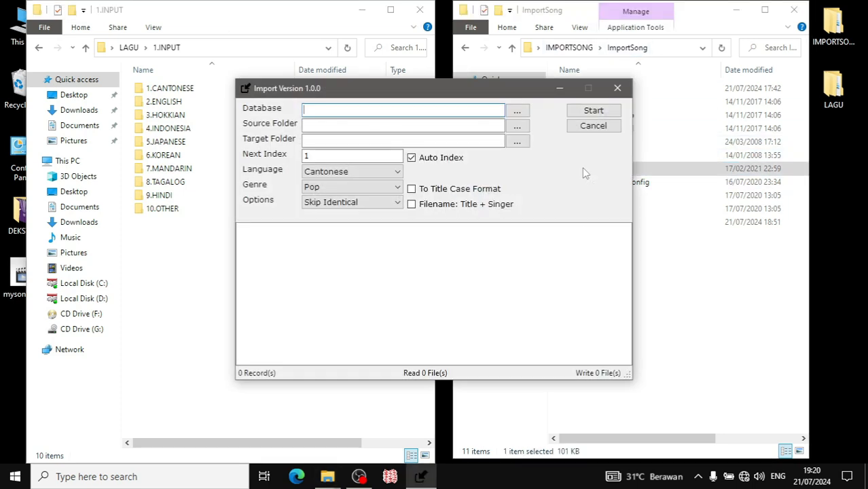
{"action": "left_click_drag", "start_coordinate": [396, 91], "coordinate": [511, 103]}
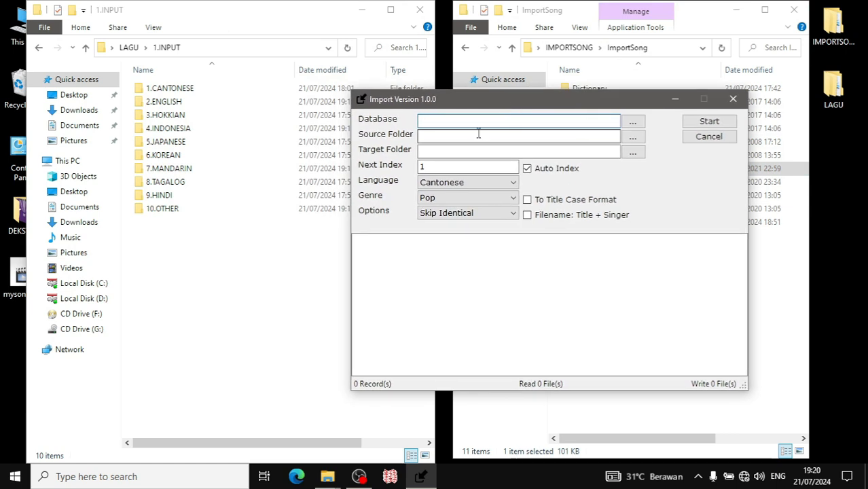
{"action": "left_click", "coordinate": [634, 123]}
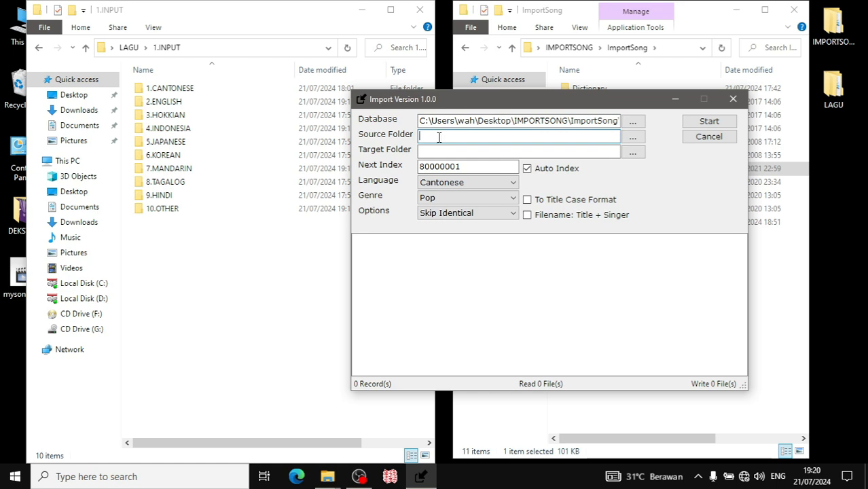
Step: Set the Source Folder to the 2.ENGLISH folder inside LAGU\1.INPUT on the desktop
{"action": "left_click", "coordinate": [632, 138]}
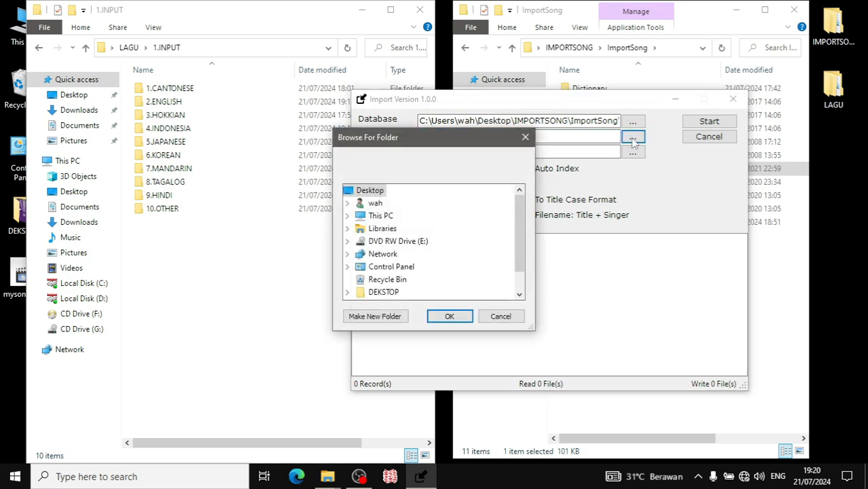
{"action": "scroll", "coordinate": [404, 238], "scroll_direction": "down", "scroll_amount": 1}
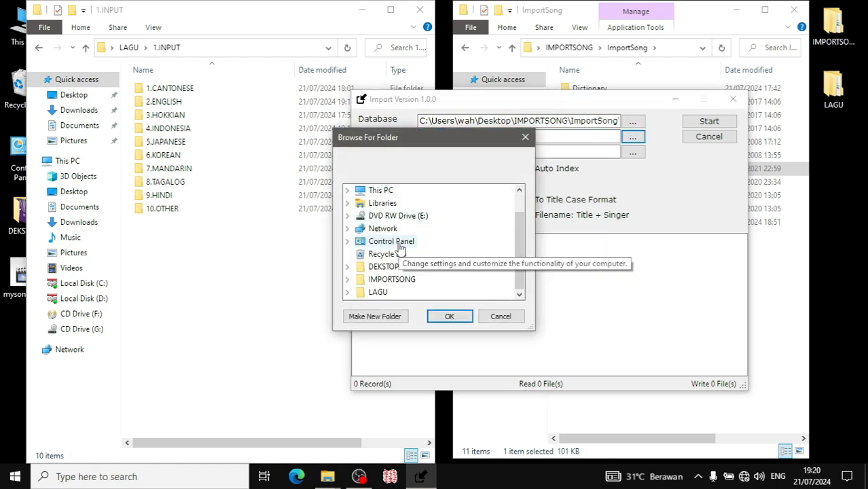
{"action": "left_click", "coordinate": [377, 292]}
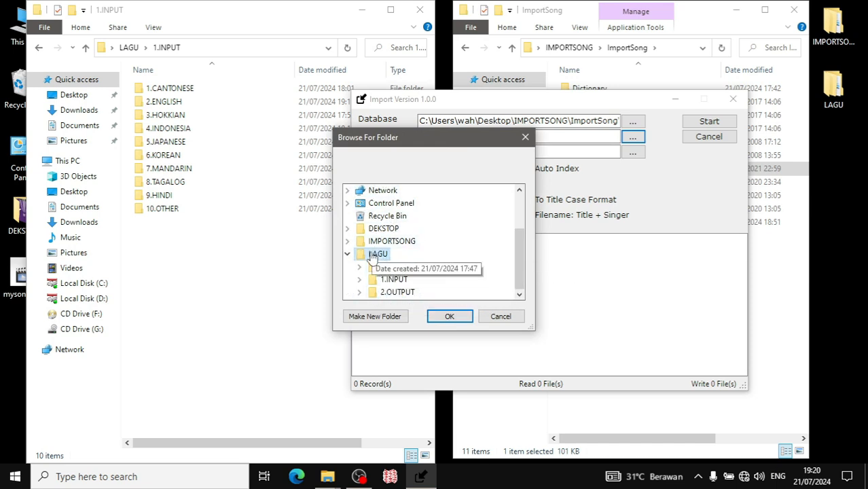
{"action": "scroll", "coordinate": [373, 204], "scroll_direction": "up", "scroll_amount": 2}
{"action": "scroll", "coordinate": [374, 231], "scroll_direction": "down", "scroll_amount": 2}
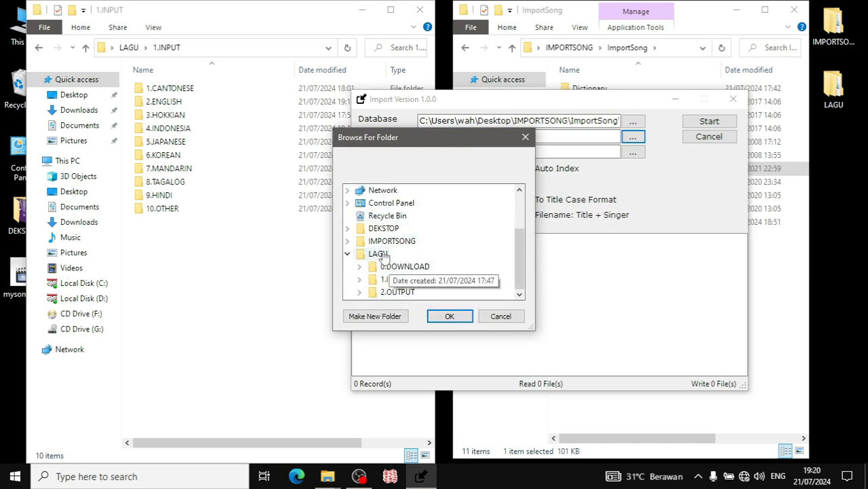
{"action": "left_click", "coordinate": [384, 242]}
{"action": "left_click", "coordinate": [374, 266]}
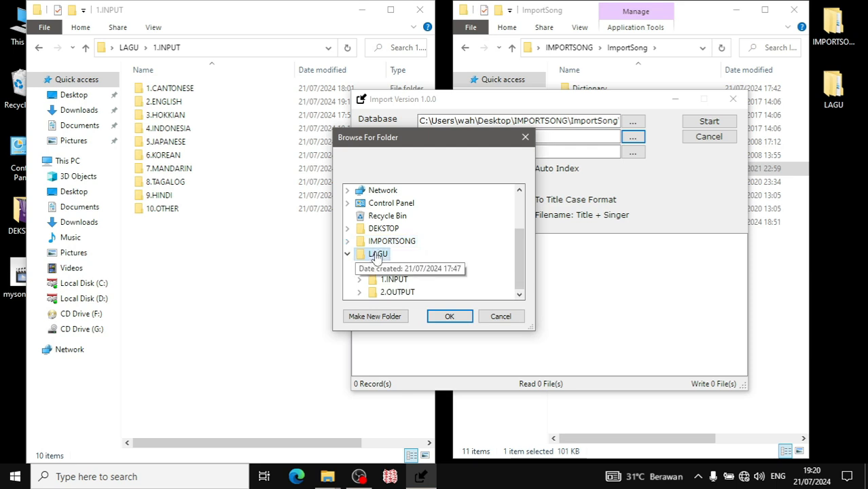
{"action": "left_click", "coordinate": [397, 279]}
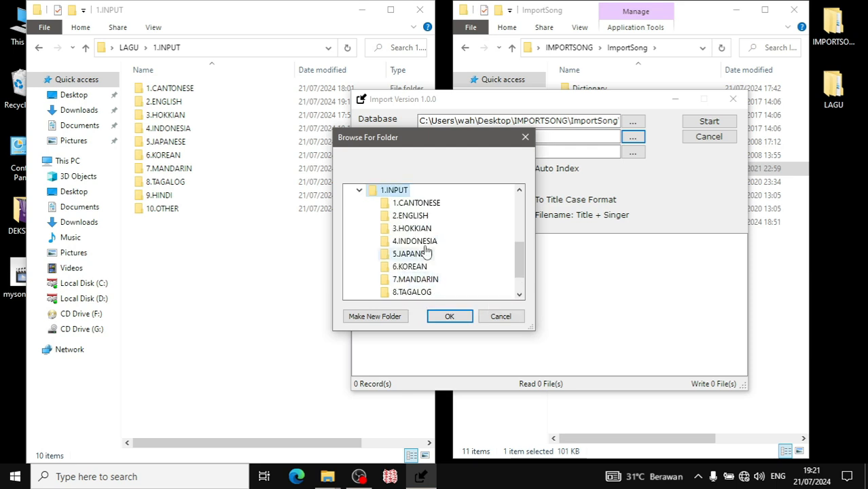
{"action": "left_click", "coordinate": [408, 217]}
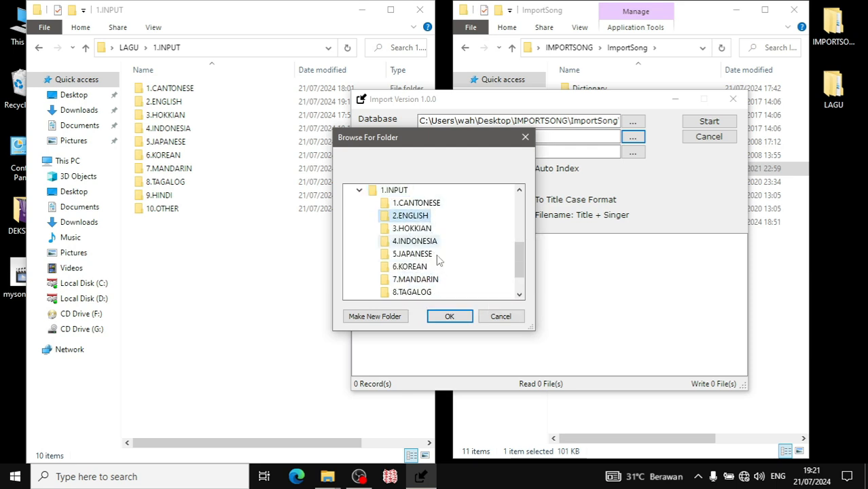
{"action": "left_click", "coordinate": [449, 316]}
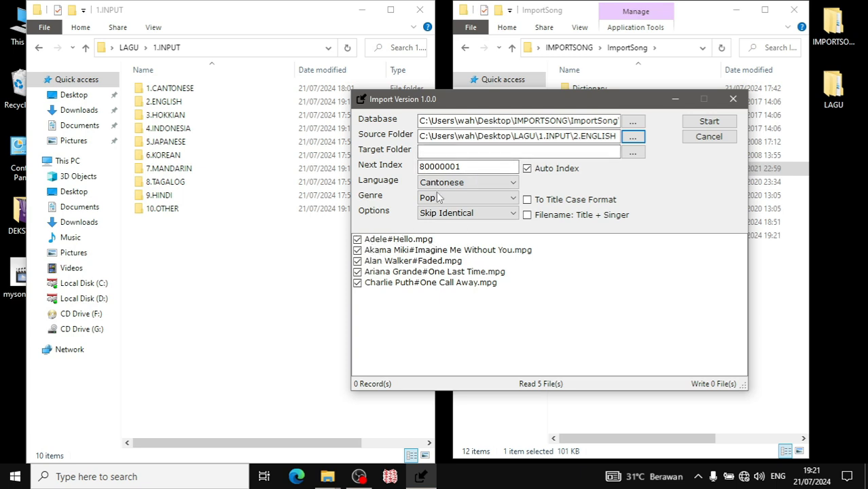
Step: Set the Target Folder to the 2.ENGLISH folder inside LAGU\2.OUTPUT on the desktop
{"action": "left_click", "coordinate": [633, 154]}
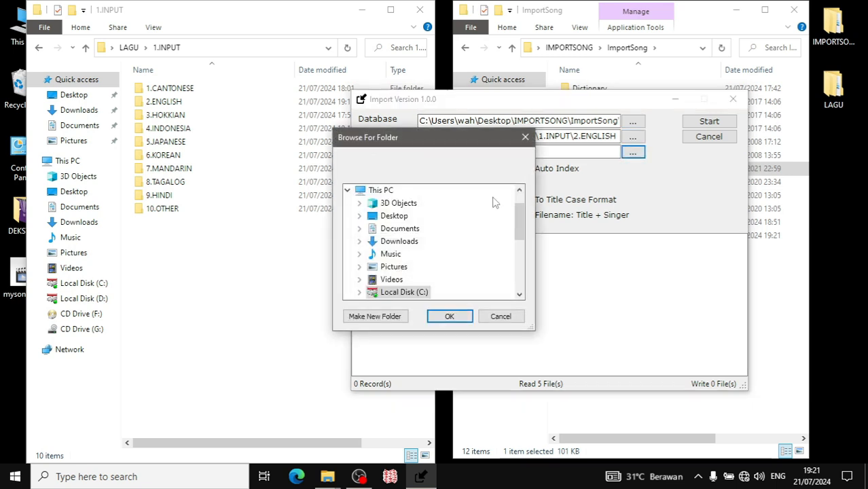
{"action": "scroll", "coordinate": [371, 197], "scroll_direction": "up", "scroll_amount": 1}
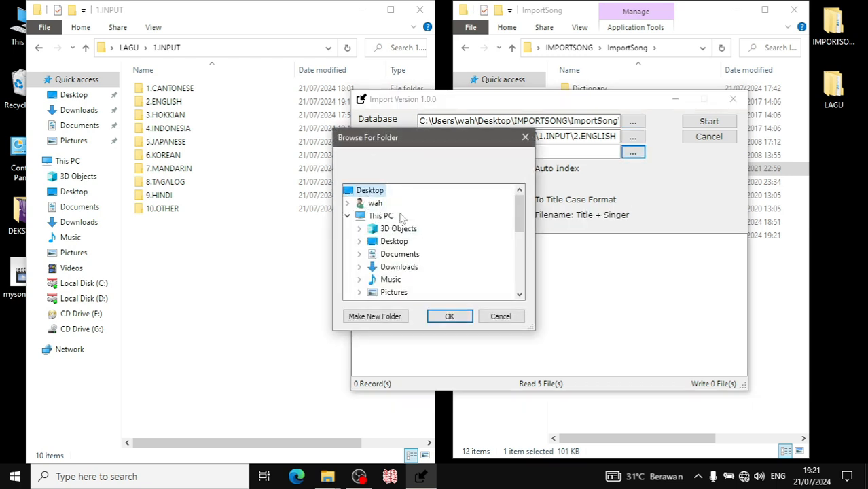
{"action": "scroll", "coordinate": [363, 211], "scroll_direction": "down", "scroll_amount": 5}
{"action": "left_click", "coordinate": [378, 292]}
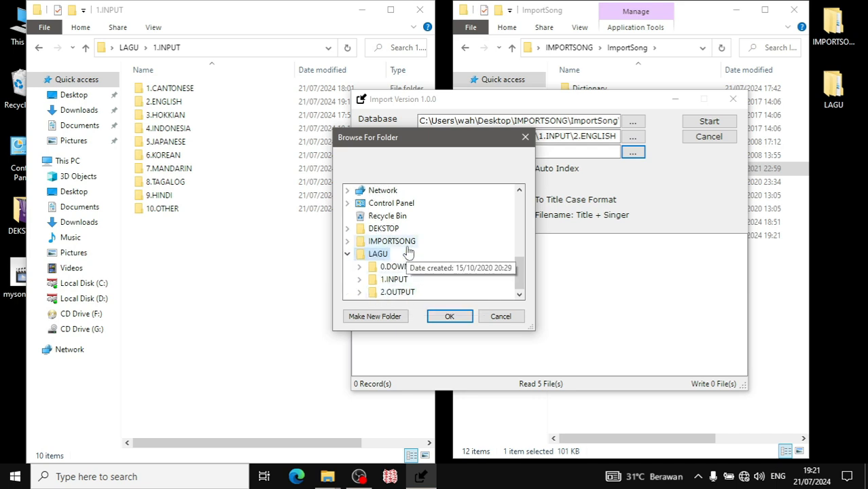
{"action": "left_click", "coordinate": [396, 293]}
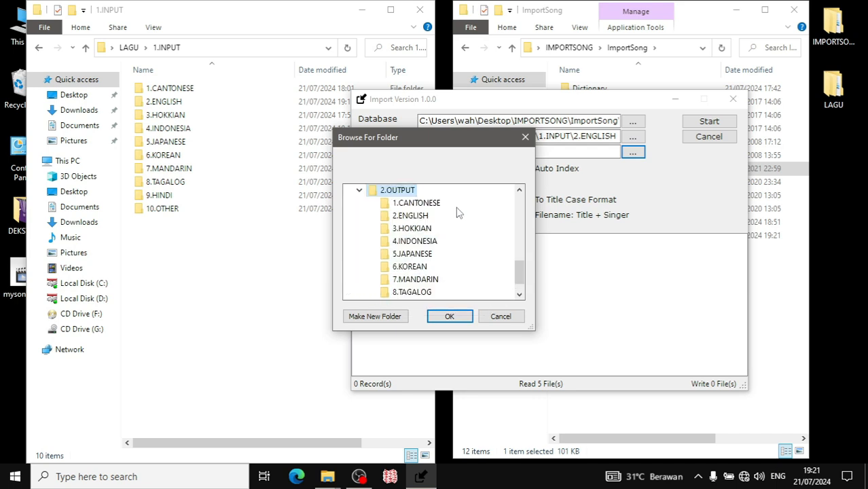
{"action": "left_click", "coordinate": [410, 216]}
{"action": "left_click", "coordinate": [449, 316]}
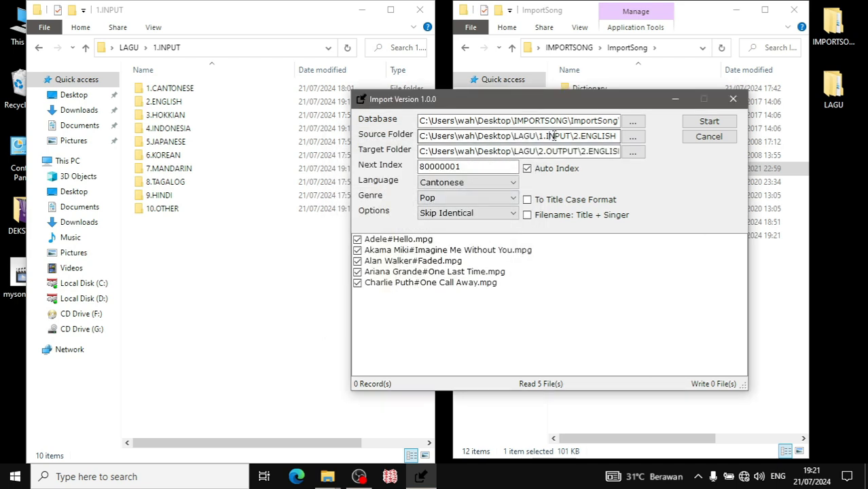
Step: Review the Source Folder and Target Folder paths and the Next Index number in the import form
{"action": "left_click_drag", "start_coordinate": [549, 136], "coordinate": [649, 136]}
{"action": "left_click", "coordinate": [546, 136]}
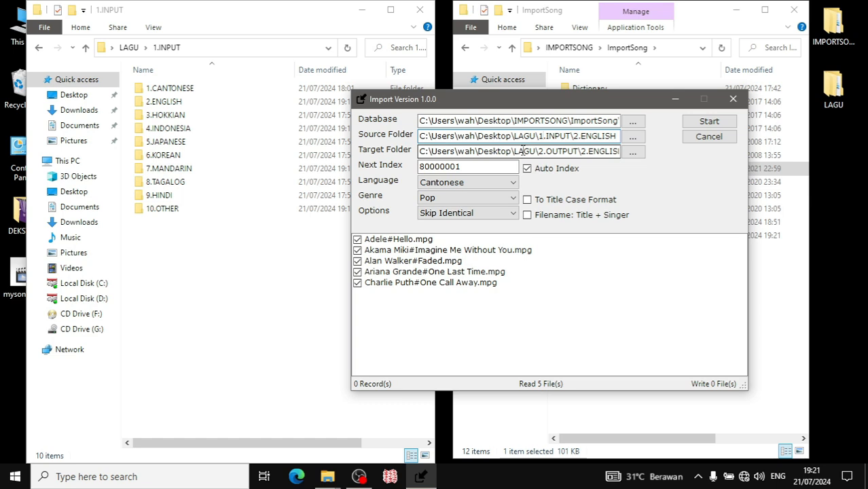
{"action": "type", "text": "."}
{"action": "left_click_drag", "start_coordinate": [550, 151], "coordinate": [624, 152]}
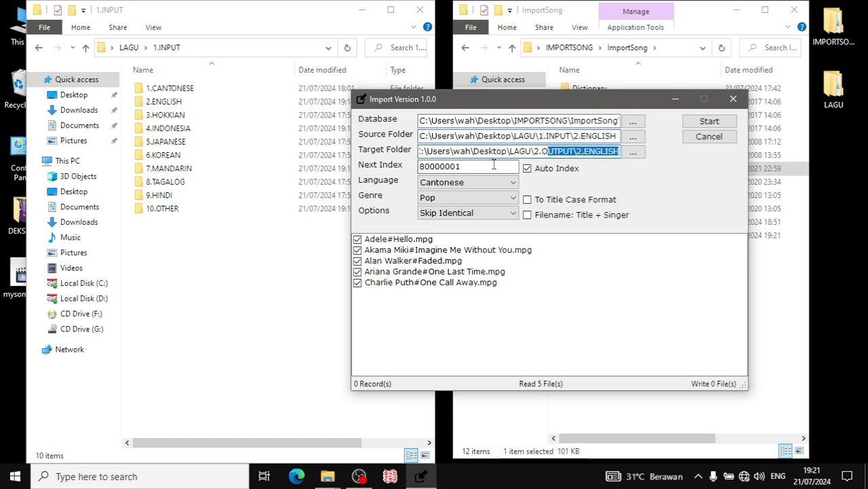
{"action": "left_click", "coordinate": [471, 167]}
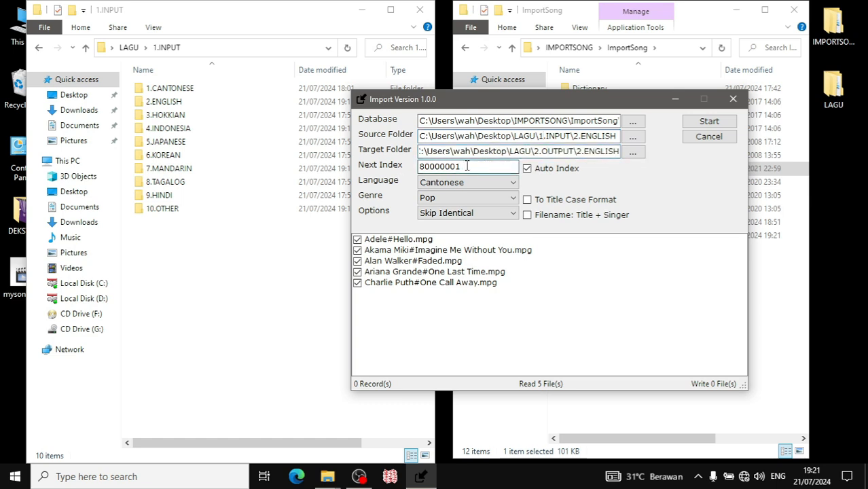
{"action": "double_click", "coordinate": [466, 166]}
{"action": "left_click", "coordinate": [470, 167]}
{"action": "left_click_drag", "start_coordinate": [465, 167], "coordinate": [394, 165]}
{"action": "left_click", "coordinate": [465, 168]}
{"action": "left_click_drag", "start_coordinate": [471, 167], "coordinate": [389, 159]}
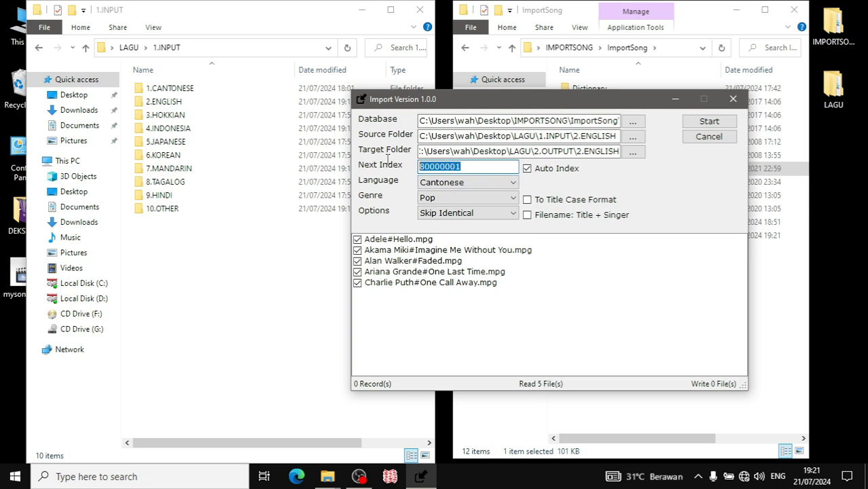
{"action": "left_click", "coordinate": [468, 167]}
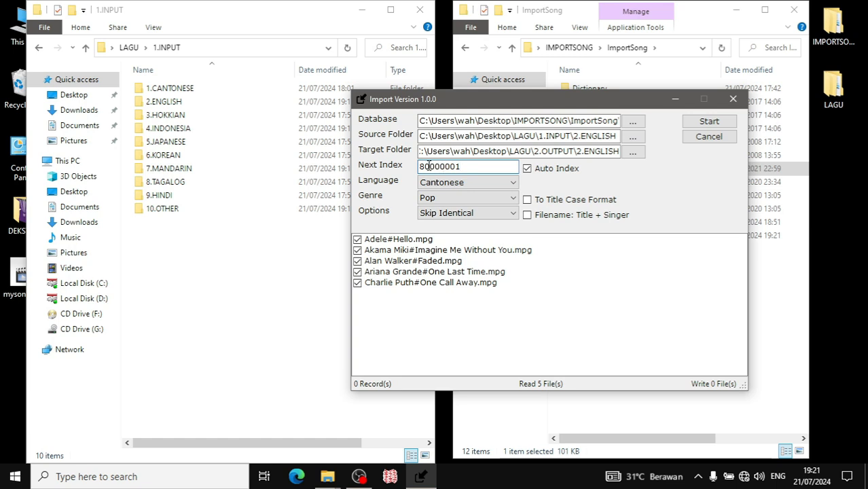
{"action": "left_click_drag", "start_coordinate": [426, 167], "coordinate": [450, 168]}
{"action": "left_click", "coordinate": [454, 167]}
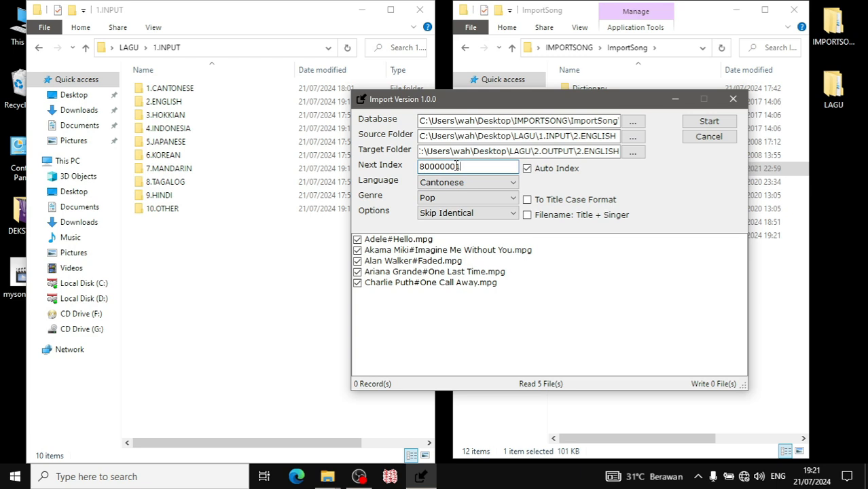
{"action": "left_click_drag", "start_coordinate": [465, 168], "coordinate": [397, 170]}
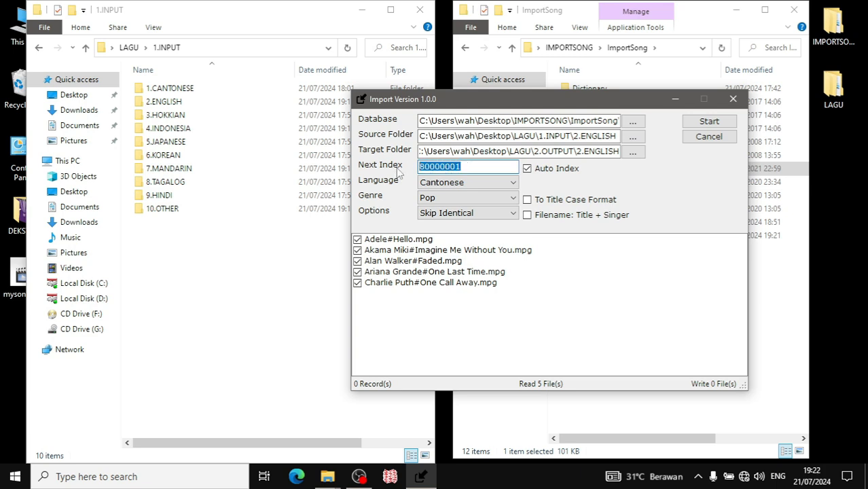
{"action": "left_click", "coordinate": [466, 167]}
Step: Move the 1.INPUT window aside to uncover the desktop icons, and select mysong.dat
{"action": "left_click", "coordinate": [19, 276]}
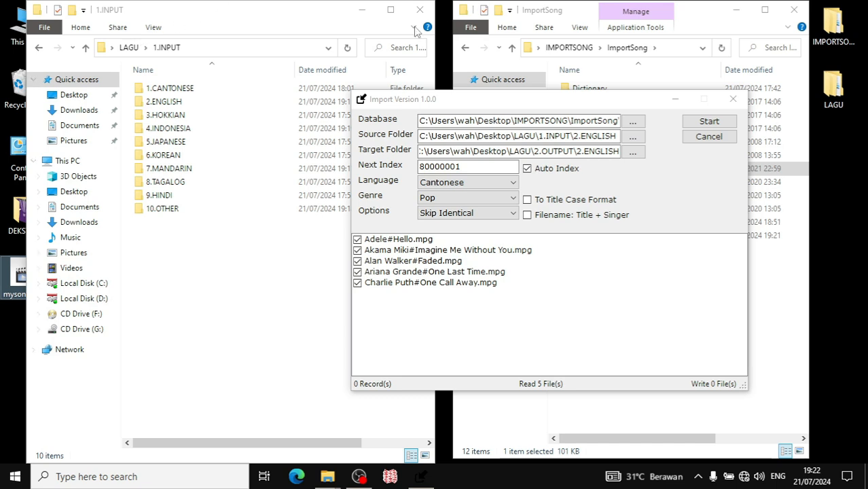
{"action": "left_click_drag", "start_coordinate": [291, 13], "coordinate": [322, 12]}
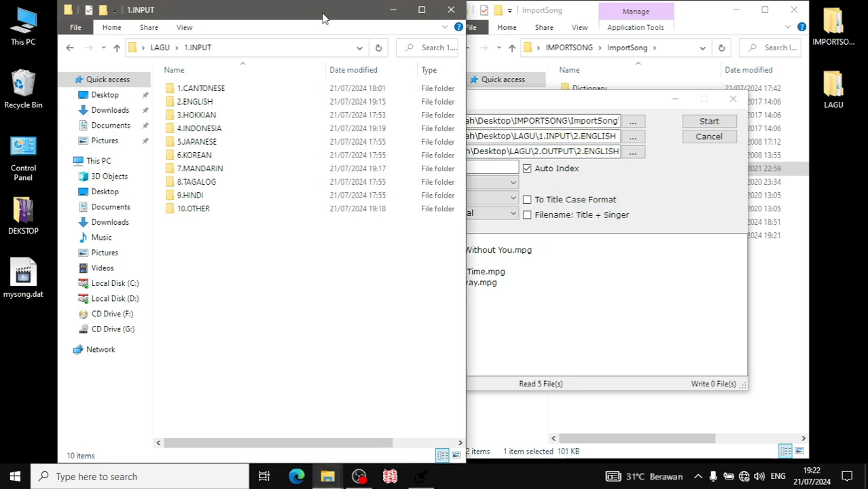
{"action": "left_click", "coordinate": [24, 273]}
Step: Switch to BabelPad, minimize the import window, and open mysong.dat from the desktop with GB18030 encoding
{"action": "left_click", "coordinate": [392, 480]}
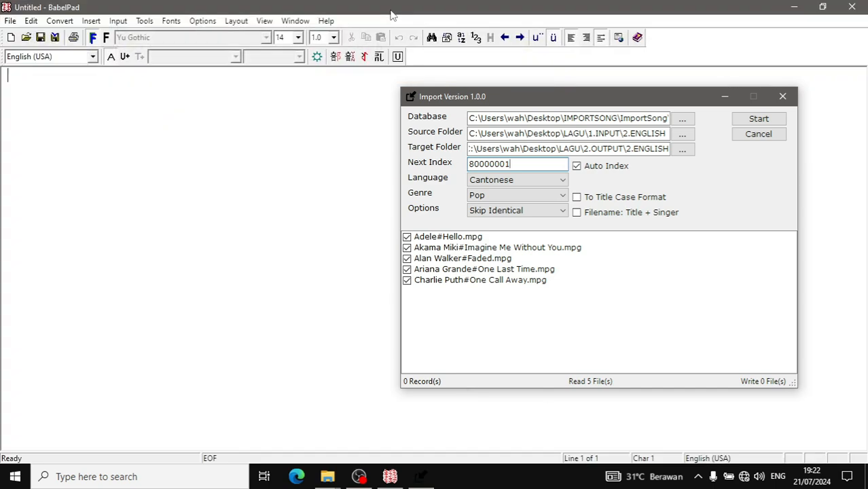
{"action": "left_click", "coordinate": [725, 97]}
{"action": "left_click", "coordinate": [10, 21]}
{"action": "left_click", "coordinate": [24, 48]}
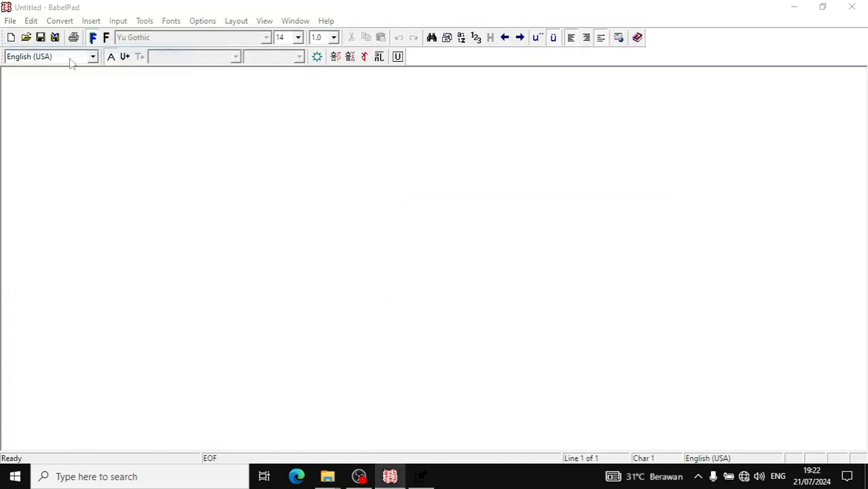
{"action": "scroll", "coordinate": [374, 190], "scroll_direction": "down", "scroll_amount": 6}
{"action": "left_click", "coordinate": [362, 255]}
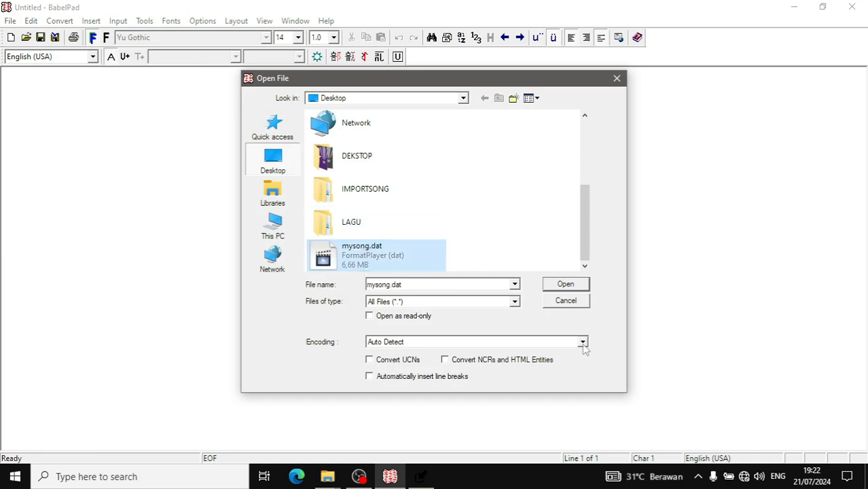
{"action": "left_click", "coordinate": [582, 341]}
{"action": "left_click", "coordinate": [558, 386]}
{"action": "left_click", "coordinate": [566, 284]}
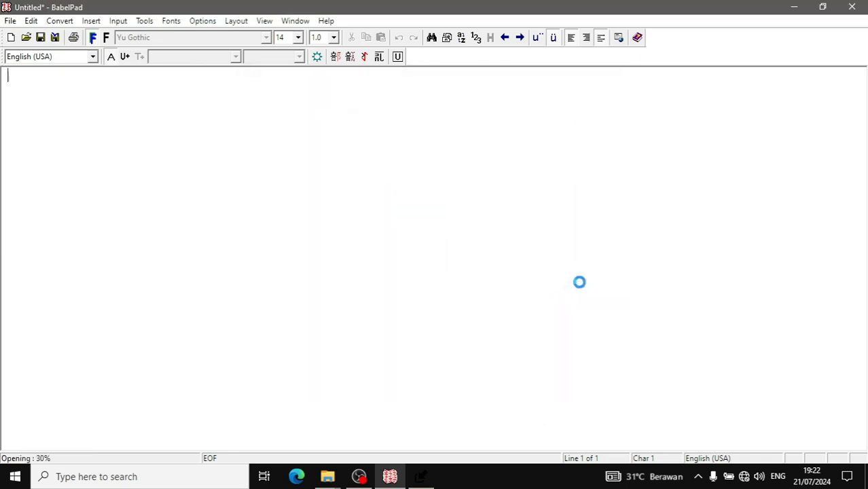
Step: Find the last record's index at the end of mysong.dat, and set ImportSong's Next Index to the following number, 80061886
{"action": "left_click_drag", "start_coordinate": [862, 83], "coordinate": [864, 453]}
{"action": "scroll", "coordinate": [112, 112], "scroll_direction": "up", "scroll_amount": 2}
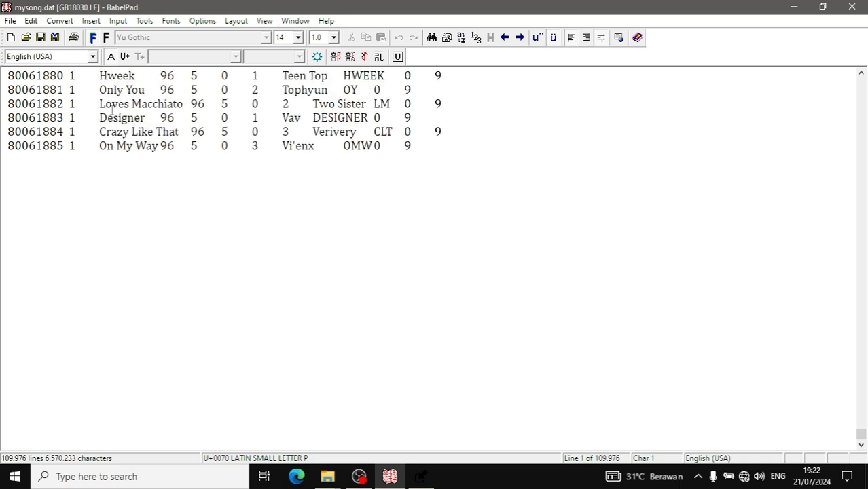
{"action": "left_click", "coordinate": [37, 169]}
{"action": "left_click", "coordinate": [44, 148]}
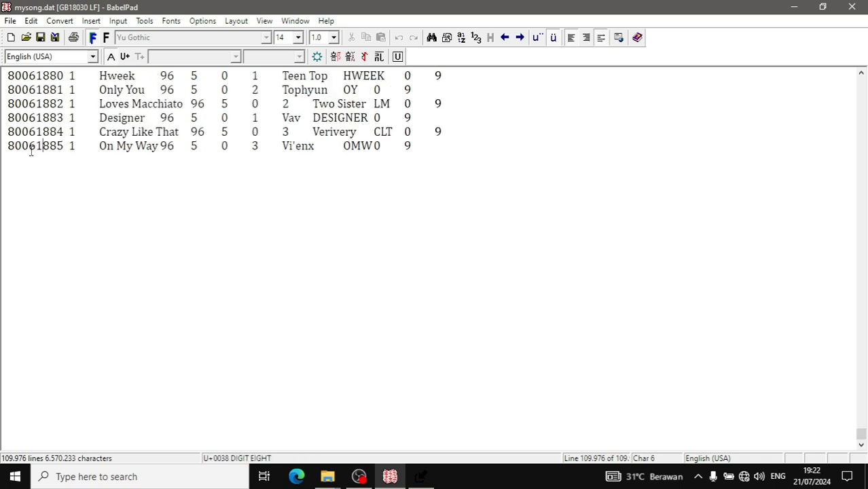
{"action": "left_click_drag", "start_coordinate": [9, 148], "coordinate": [65, 151]}
{"action": "key", "text": "ctrl+End"}
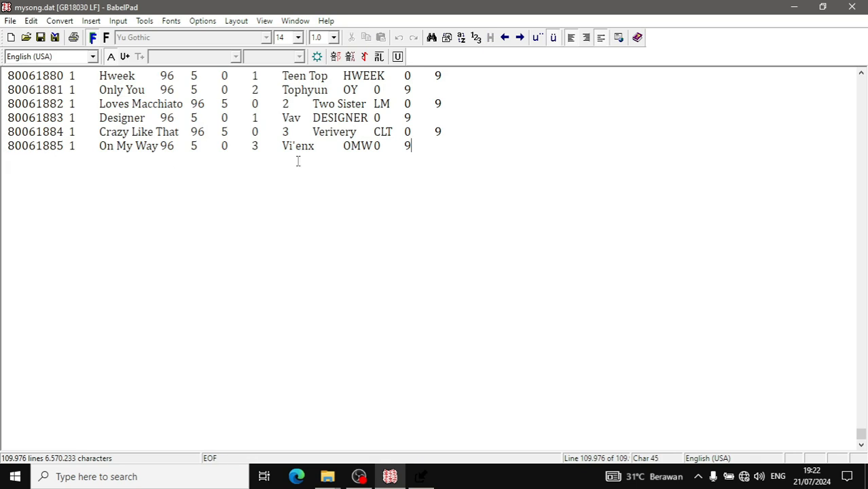
{"action": "left_click", "coordinate": [421, 477]}
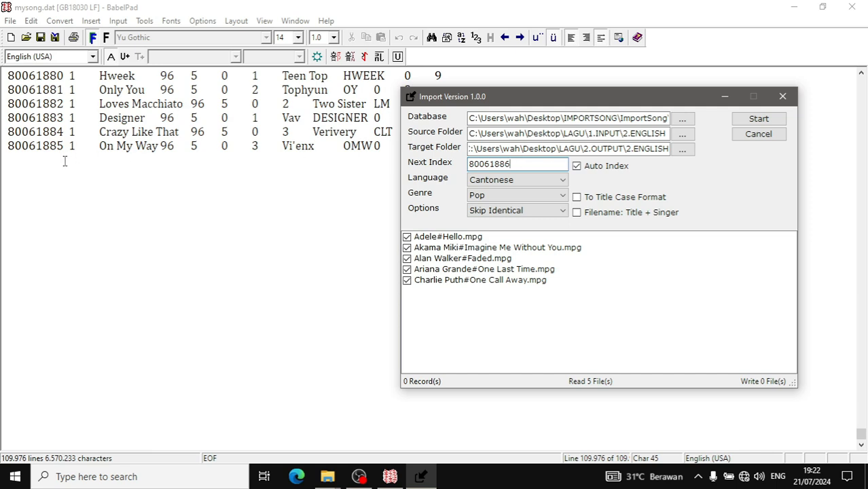
Step: Compare the last record's index in mysong.dat with the Next Index in the import form, and return to BabelPad
{"action": "key", "text": "Escape"}
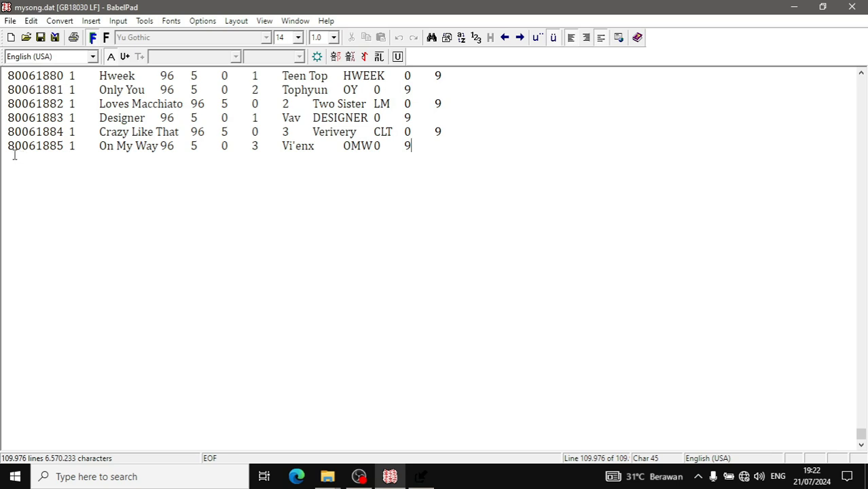
{"action": "left_click_drag", "start_coordinate": [28, 146], "coordinate": [444, 146]}
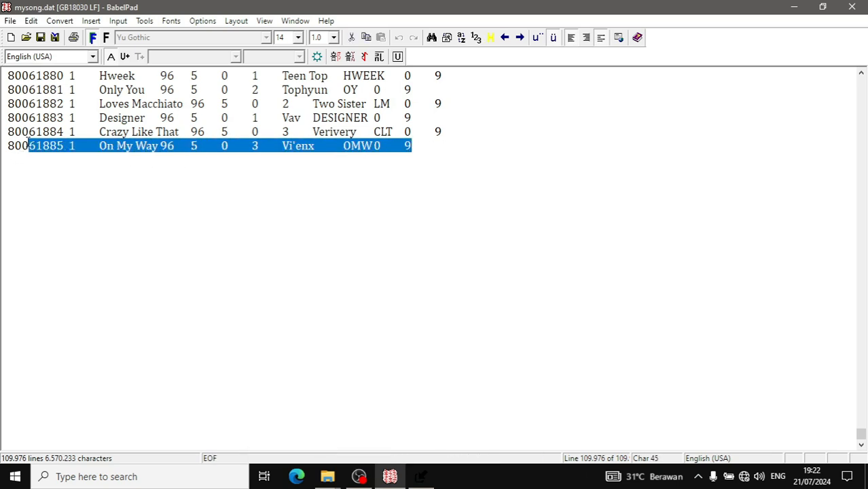
{"action": "double_click", "coordinate": [28, 145]}
{"action": "left_click", "coordinate": [32, 161]}
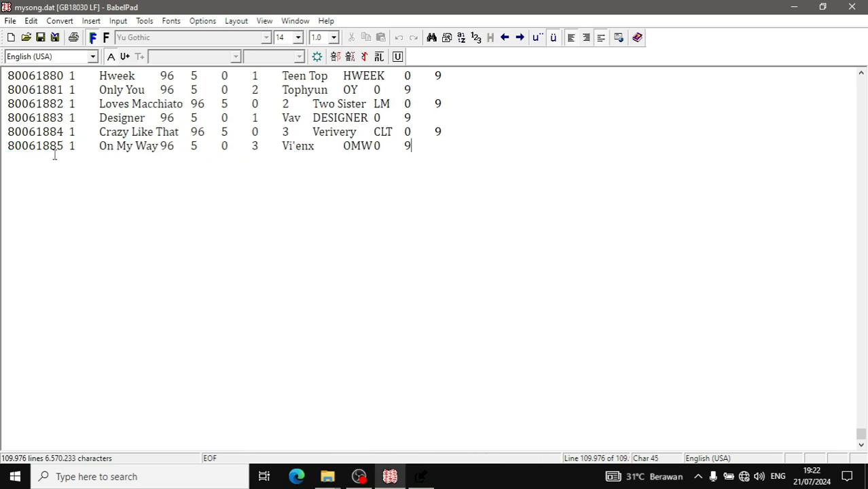
{"action": "left_click", "coordinate": [422, 476]}
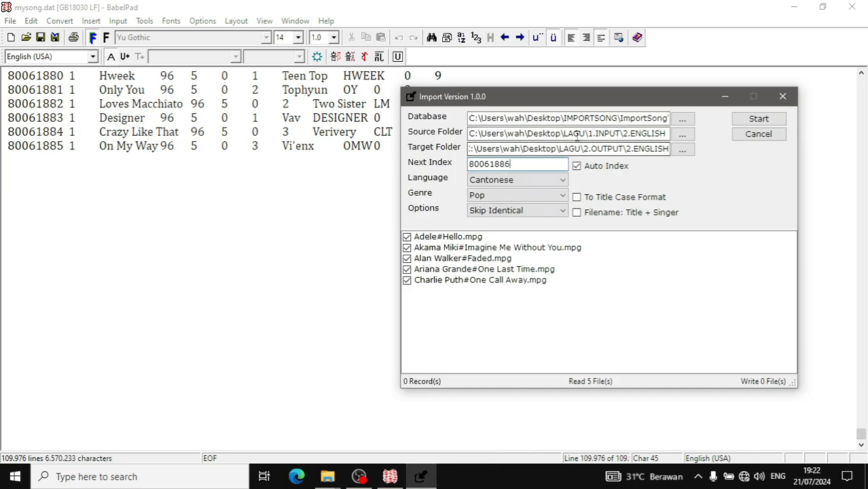
{"action": "left_click", "coordinate": [441, 6]}
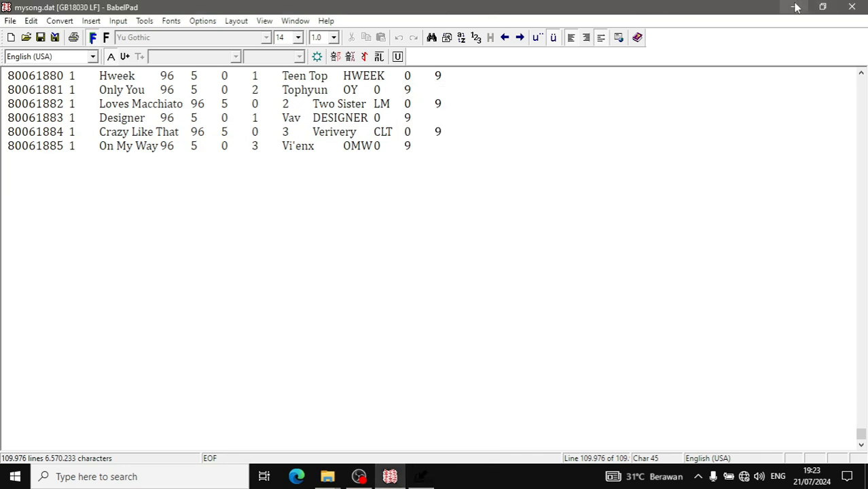
Step: Minimize BabelPad after checking the last record's index in mysong.dat, and set the import form's Next Index to 80000001
{"action": "left_click_drag", "start_coordinate": [23, 146], "coordinate": [65, 145]}
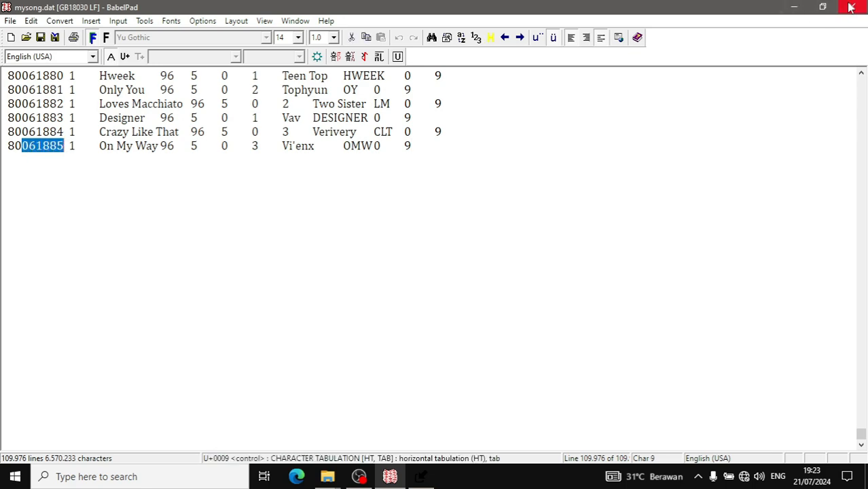
{"action": "left_click", "coordinate": [798, 8]}
{"action": "left_click_drag", "start_coordinate": [534, 98], "coordinate": [372, 121]}
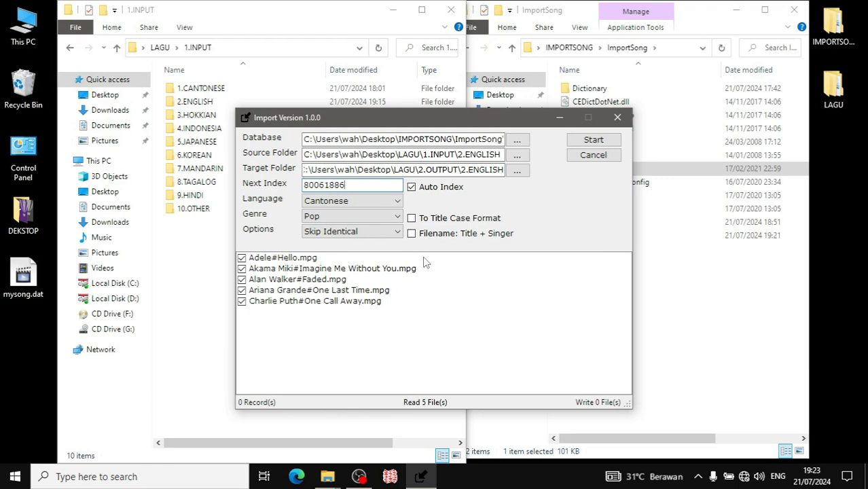
{"action": "left_click_drag", "start_coordinate": [355, 187], "coordinate": [303, 184]}
{"action": "type", "text": "800"}
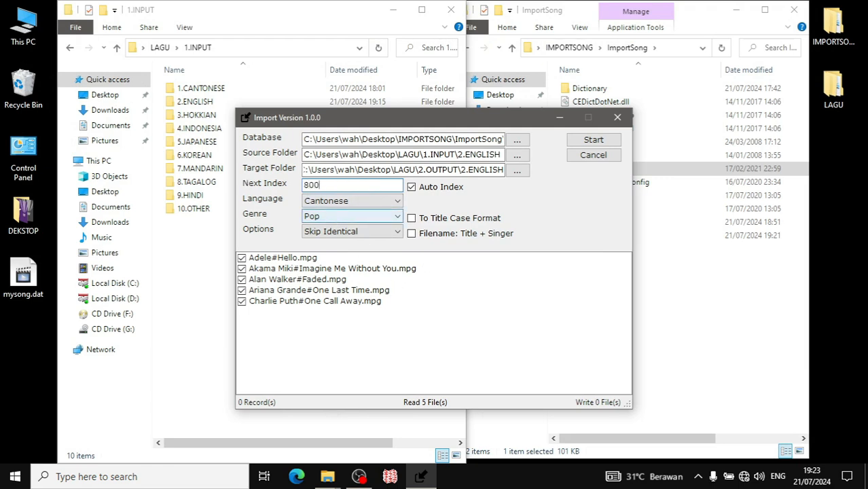
{"action": "type", "text": "00001"}
{"action": "left_click_drag", "start_coordinate": [362, 188], "coordinate": [297, 196]}
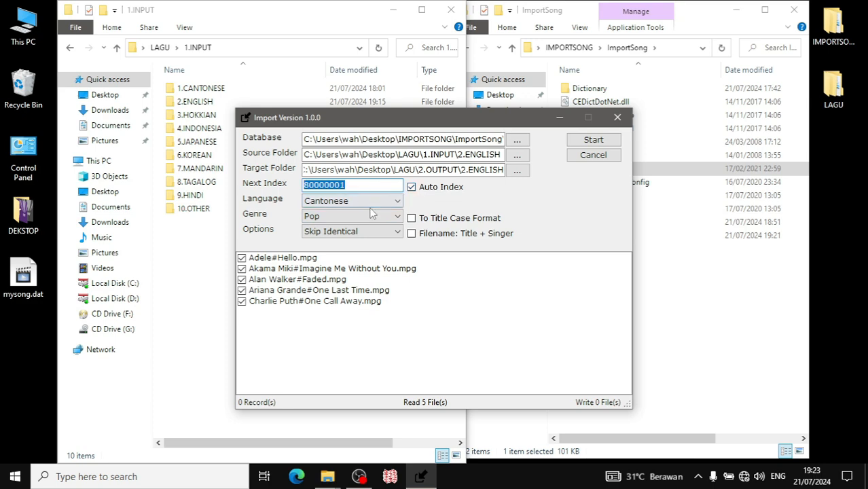
Step: Minimize the ImportSong folder window and review the Source Folder and Target Folder paths in the import form
{"action": "left_click_drag", "start_coordinate": [394, 119], "coordinate": [477, 97]}
{"action": "left_click", "coordinate": [740, 9]}
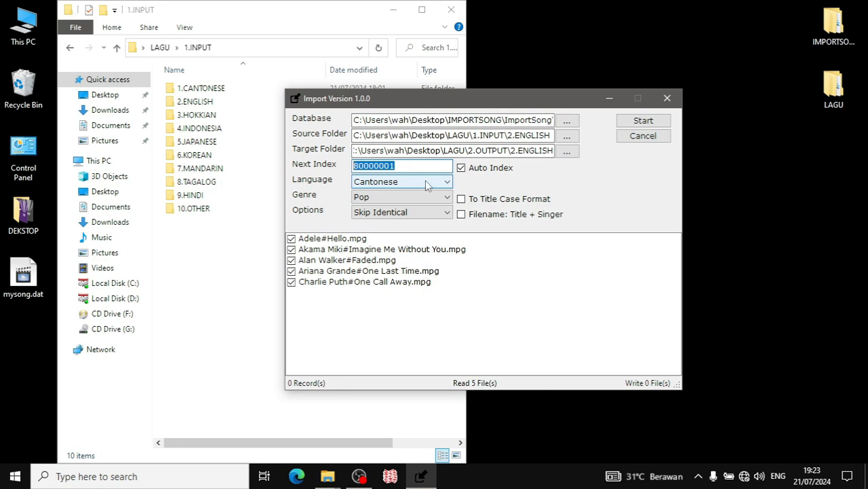
{"action": "left_click_drag", "start_coordinate": [479, 135], "coordinate": [574, 136]}
{"action": "left_click_drag", "start_coordinate": [380, 135], "coordinate": [559, 136]}
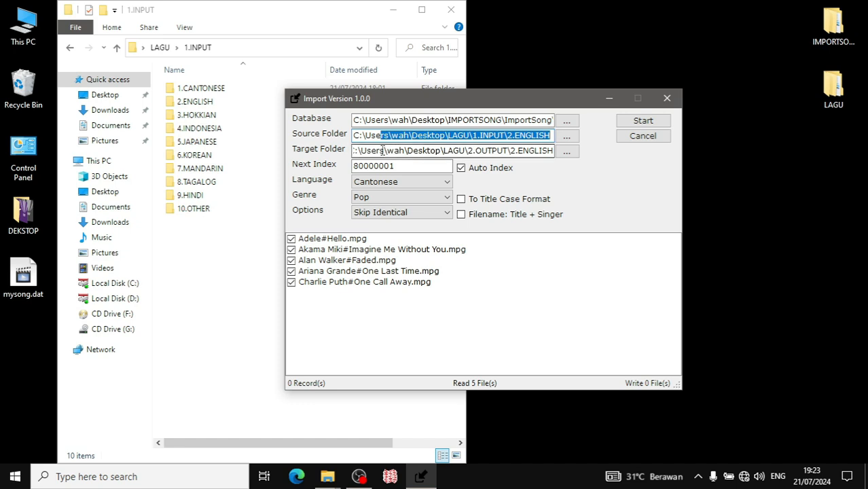
{"action": "left_click_drag", "start_coordinate": [380, 150], "coordinate": [563, 151]}
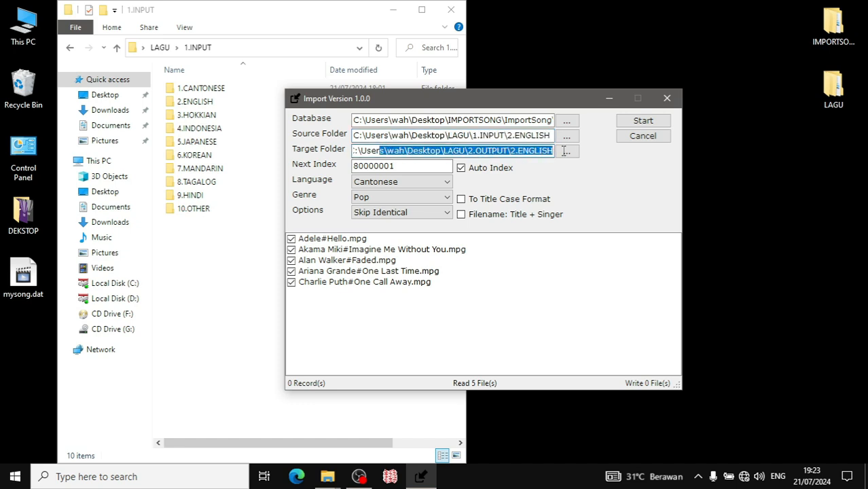
Step: Set the import Language to English and review the Genre choices, keeping Pop
{"action": "left_click", "coordinate": [447, 186]}
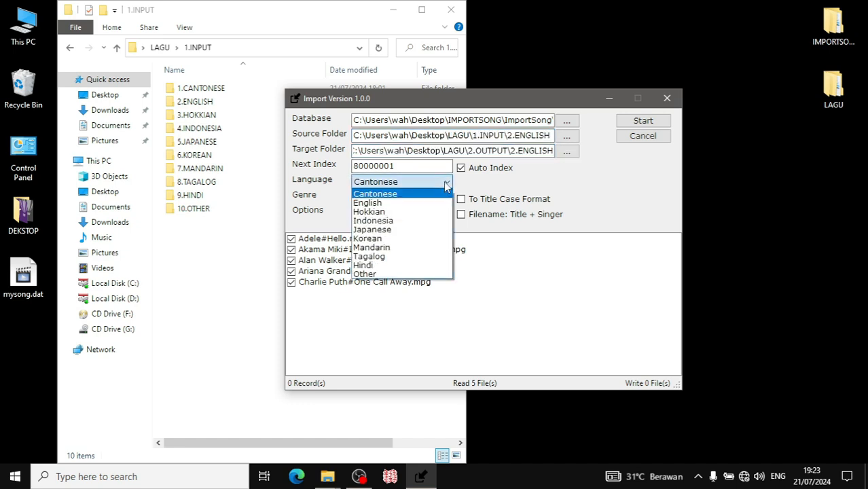
{"action": "left_click", "coordinate": [392, 203]}
{"action": "left_click", "coordinate": [406, 196]}
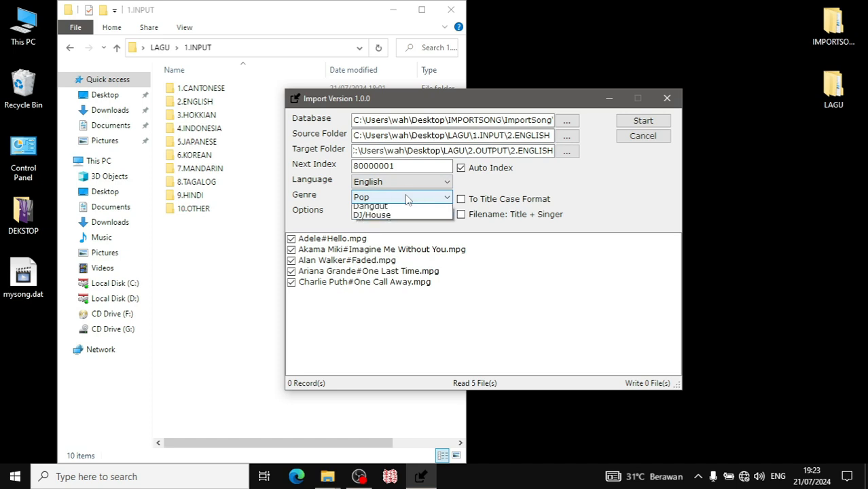
{"action": "left_click", "coordinate": [405, 195]}
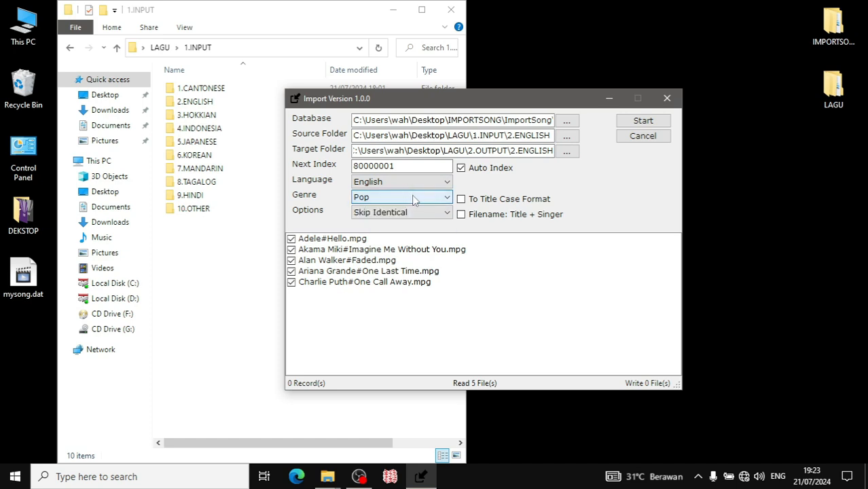
{"action": "left_click", "coordinate": [415, 199]}
{"action": "left_click", "coordinate": [411, 198]}
{"action": "left_click", "coordinate": [411, 198]}
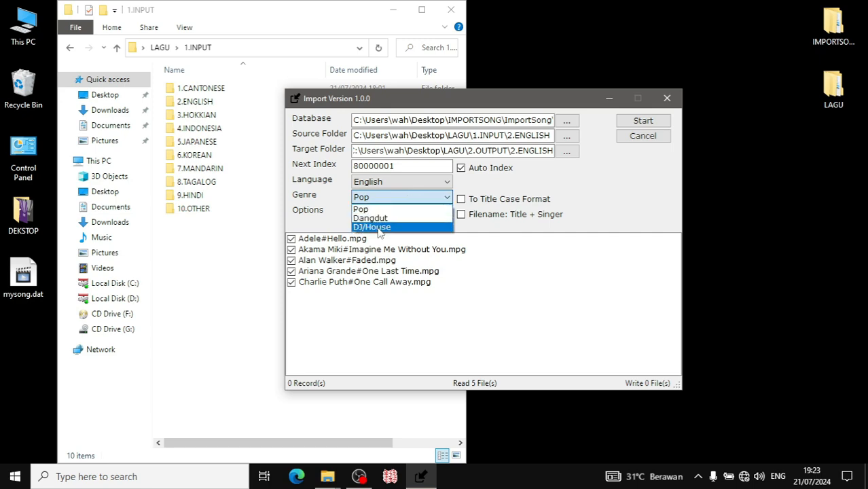
{"action": "left_click", "coordinate": [390, 198]}
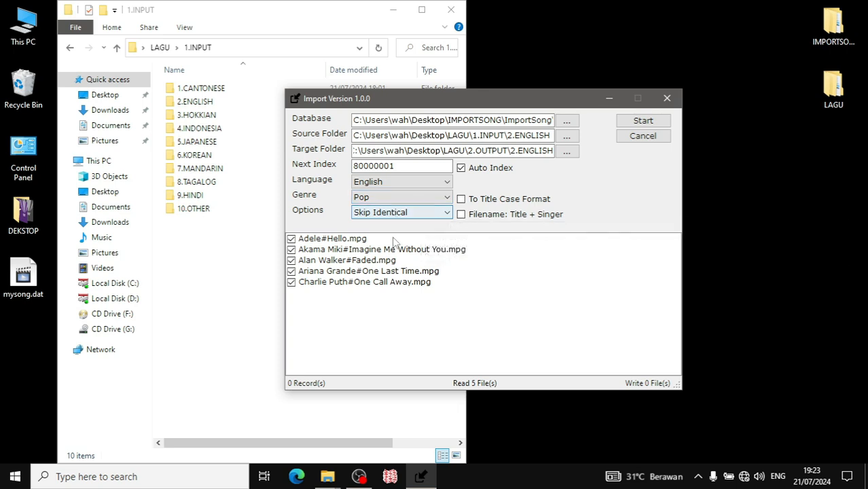
Step: Run the import of the listed English songs, dismiss the completion message, and minimize the import window
{"action": "left_click_drag", "start_coordinate": [446, 94], "coordinate": [539, 58]}
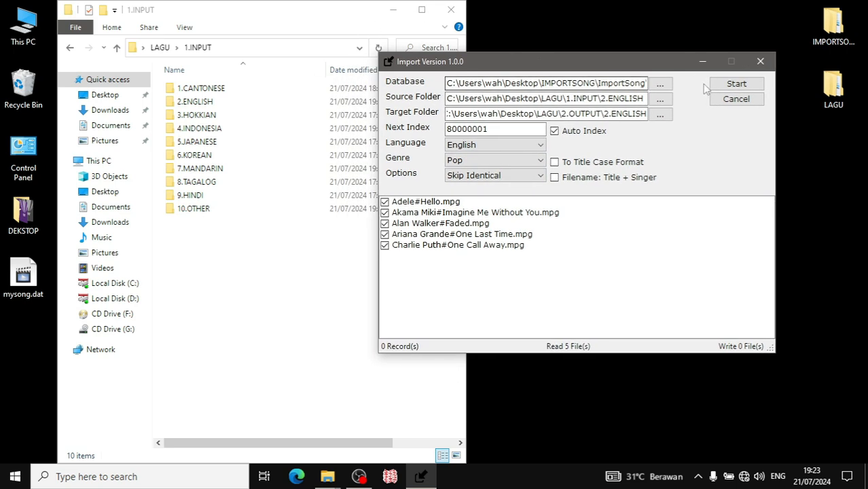
{"action": "left_click", "coordinate": [748, 85]}
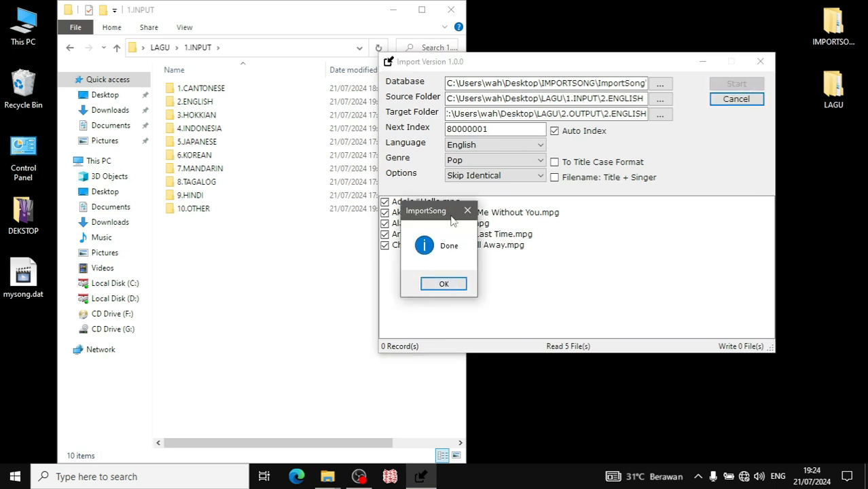
{"action": "left_click", "coordinate": [446, 288]}
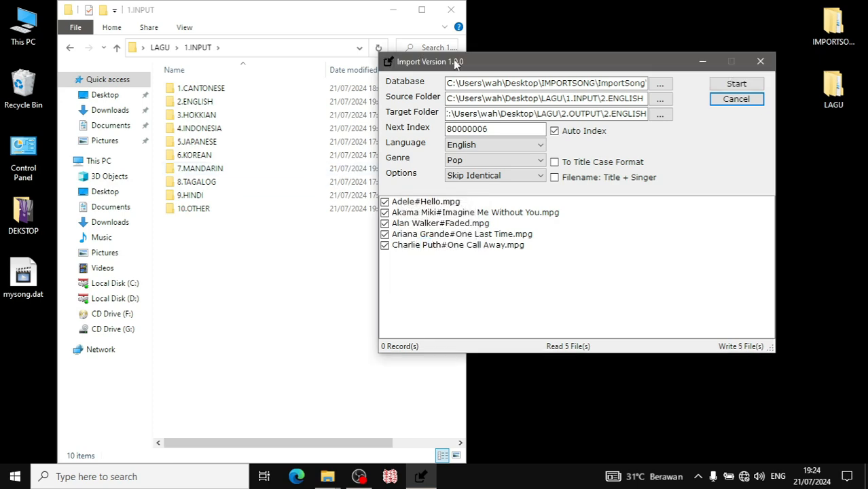
{"action": "left_click_drag", "start_coordinate": [464, 63], "coordinate": [461, 108]}
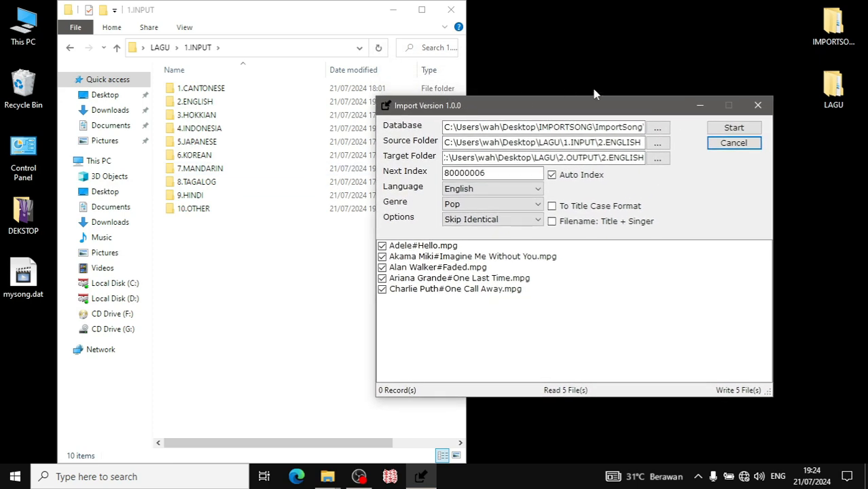
{"action": "left_click", "coordinate": [702, 105]}
Step: Open the 2.ENGLISH folder inside LAGU's 2.OUTPUT folder in a second window beside the 1.INPUT window
{"action": "double_click", "coordinate": [832, 92]}
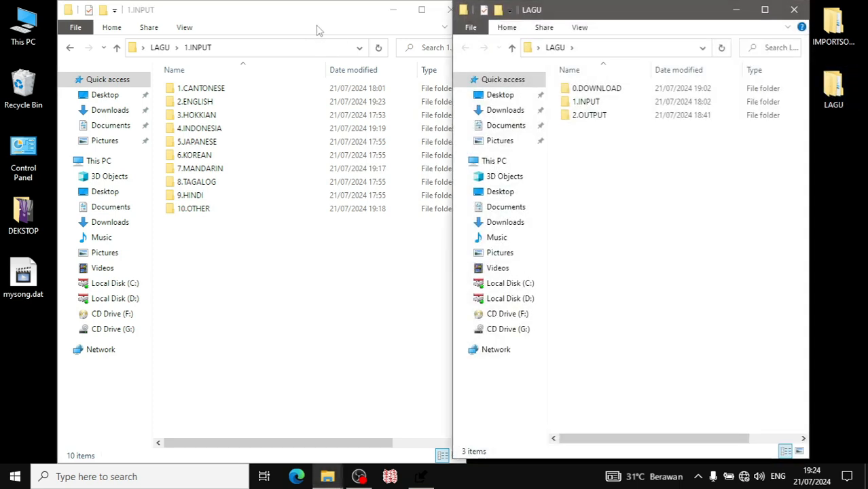
{"action": "left_click_drag", "start_coordinate": [575, 18], "coordinate": [612, 20]}
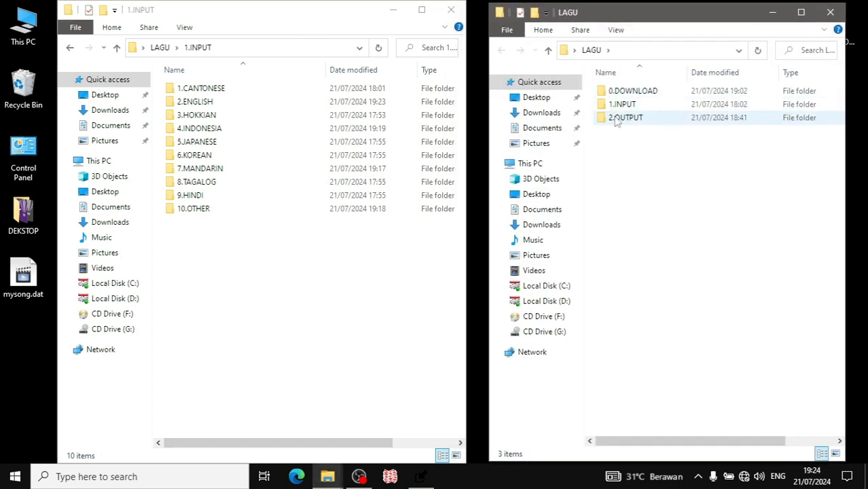
{"action": "double_click", "coordinate": [622, 119]}
{"action": "left_click", "coordinate": [624, 117]}
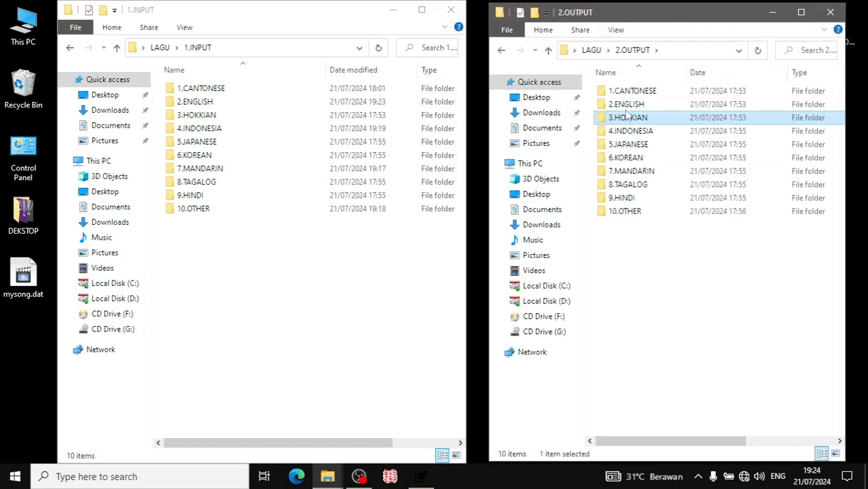
{"action": "double_click", "coordinate": [626, 104]}
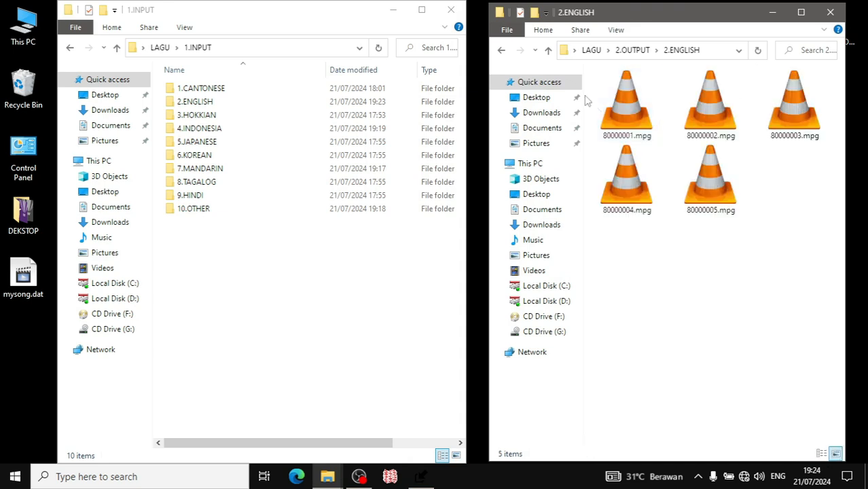
Step: Show the imported song files in the 2.OUTPUT\2.ENGLISH folder in Details view
{"action": "left_click_drag", "start_coordinate": [591, 84], "coordinate": [840, 242]}
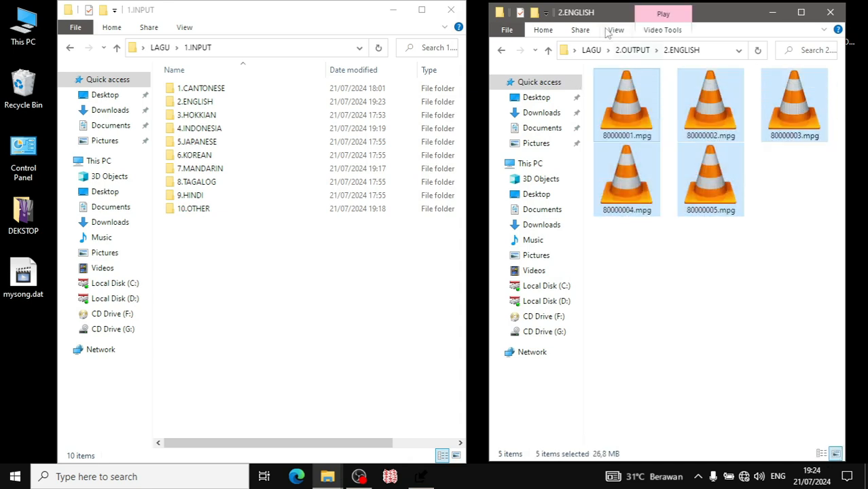
{"action": "left_click", "coordinate": [617, 30]}
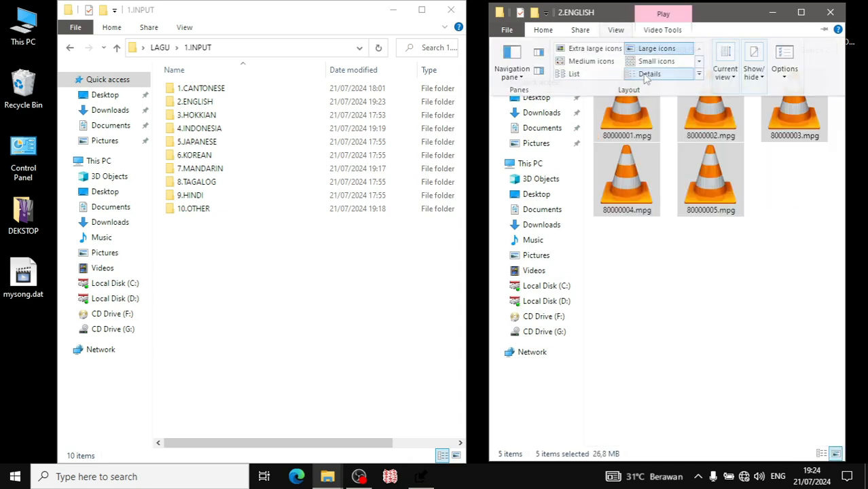
{"action": "left_click", "coordinate": [671, 76]}
{"action": "left_click", "coordinate": [645, 182]}
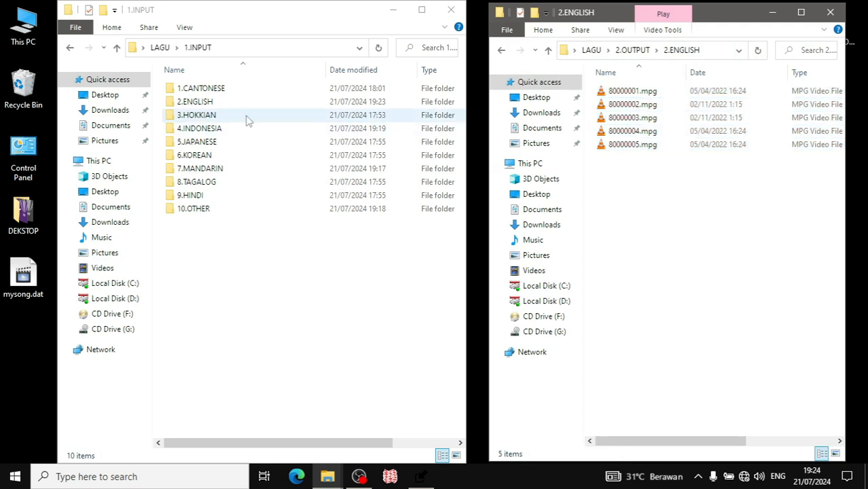
Step: Open 2.ENGLISH in 1.INPUT and compare its contents with the 2.ENGLISH folder in 2.OUTPUT
{"action": "double_click", "coordinate": [195, 102]}
{"action": "left_click_drag", "start_coordinate": [171, 181], "coordinate": [362, 156]}
{"action": "left_click_drag", "start_coordinate": [196, 111], "coordinate": [363, 273]}
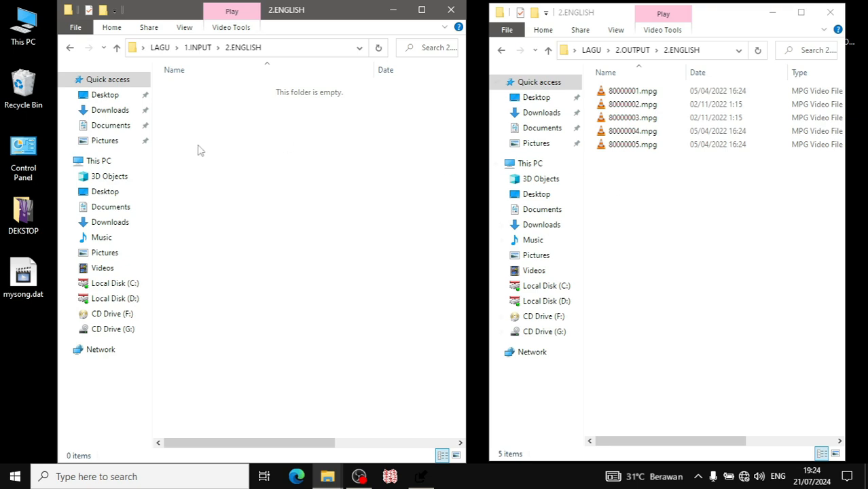
{"action": "left_click_drag", "start_coordinate": [651, 193], "coordinate": [783, 279]}
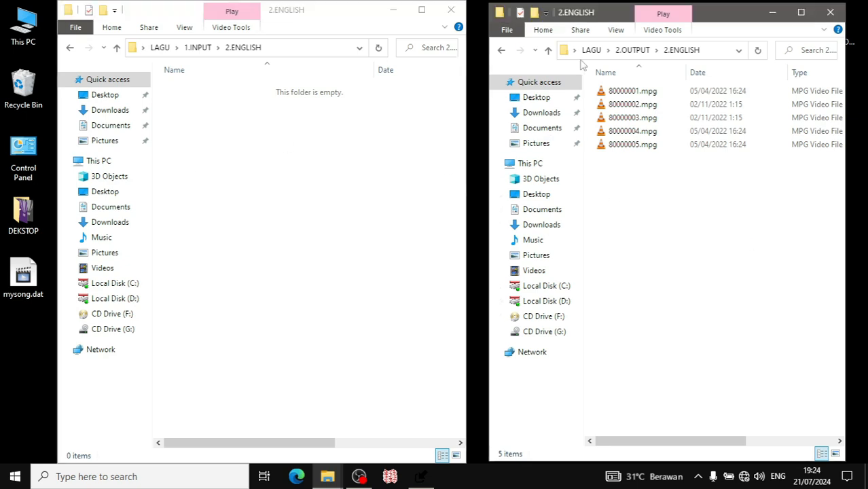
{"action": "left_click", "coordinate": [208, 128]}
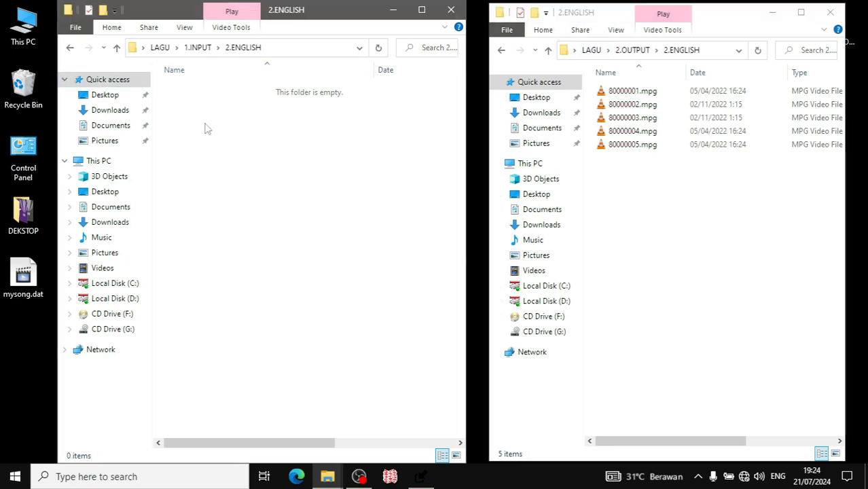
Step: Go back to LAGU and examine the contents of the A.ENGLISH folder inside 0.DOWNLOAD
{"action": "left_click", "coordinate": [70, 51]}
{"action": "left_click", "coordinate": [72, 52]}
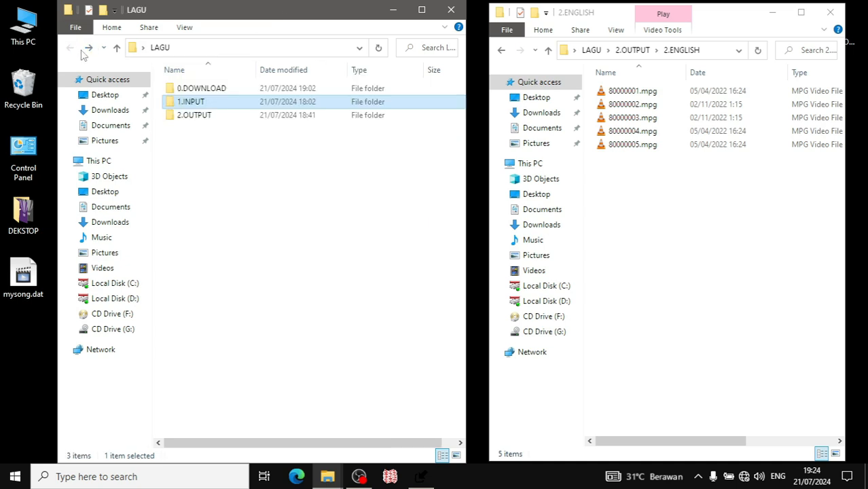
{"action": "left_click", "coordinate": [219, 132]}
{"action": "left_click", "coordinate": [210, 93]}
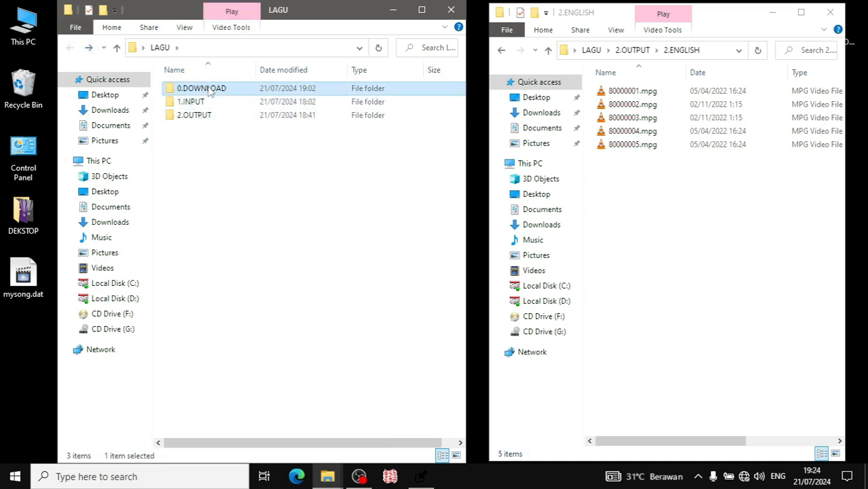
{"action": "double_click", "coordinate": [209, 94]}
{"action": "double_click", "coordinate": [208, 91]}
{"action": "left_click_drag", "start_coordinate": [209, 215], "coordinate": [266, 85]}
{"action": "left_click", "coordinate": [70, 48]}
{"action": "left_click", "coordinate": [70, 48]}
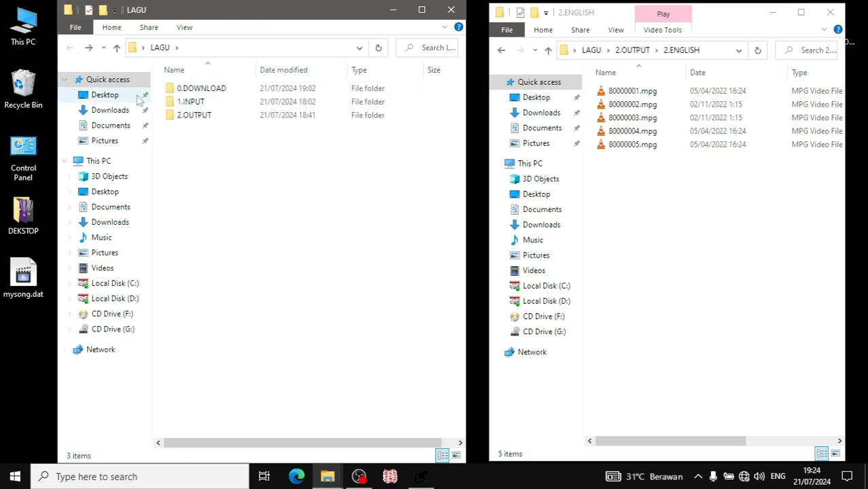
{"action": "double_click", "coordinate": [200, 89]}
{"action": "left_click", "coordinate": [195, 93]}
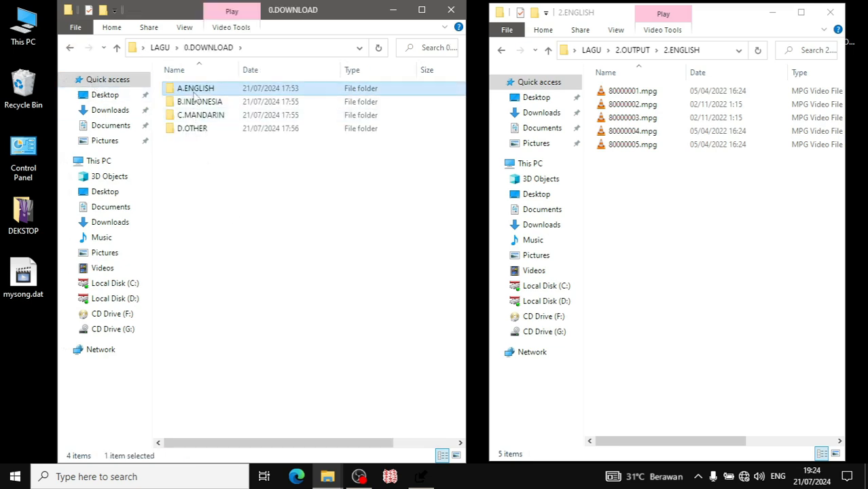
{"action": "double_click", "coordinate": [194, 93]}
{"action": "left_click_drag", "start_coordinate": [212, 203], "coordinate": [257, 81]}
{"action": "left_click", "coordinate": [70, 47]}
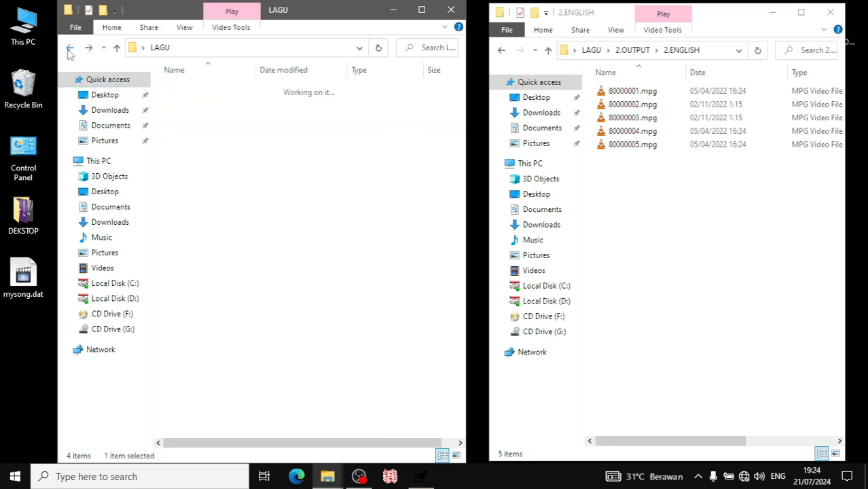
Step: Reopen 1.INPUT's 2.ENGLISH folder and check it once more against the output folder
{"action": "double_click", "coordinate": [183, 102]}
{"action": "left_click", "coordinate": [199, 104]}
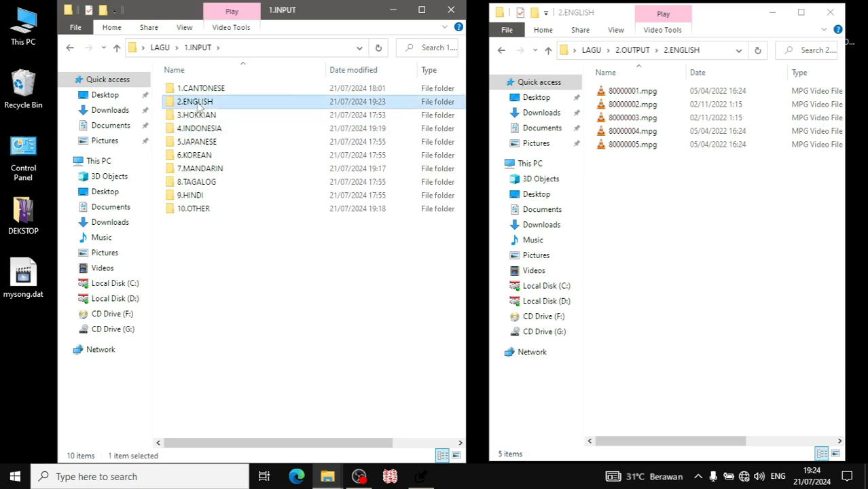
{"action": "double_click", "coordinate": [199, 103]}
{"action": "left_click_drag", "start_coordinate": [207, 252], "coordinate": [393, 113]}
{"action": "left_click", "coordinate": [668, 197]}
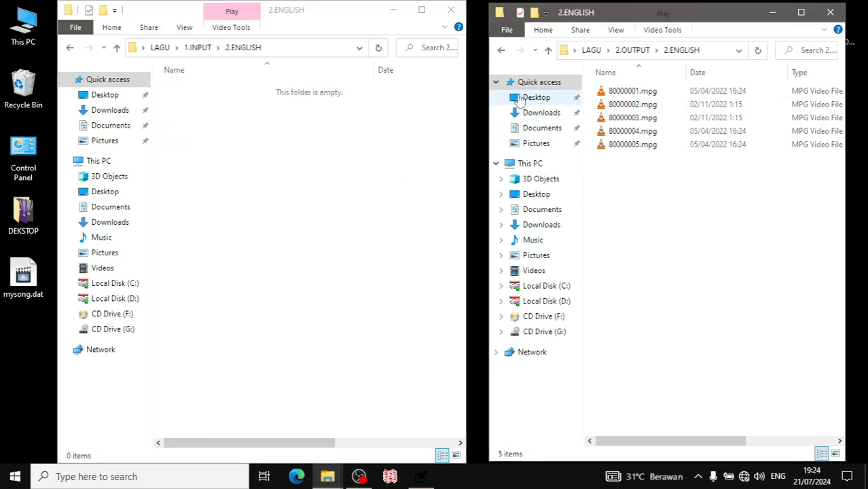
Step: Close the 1.INPUT window and open the ImportSong folder inside IMPORTSONG beside the 2.OUTPUT\2.ENGLISH window
{"action": "left_click", "coordinate": [450, 11]}
{"action": "left_click_drag", "start_coordinate": [638, 16], "coordinate": [219, 22]}
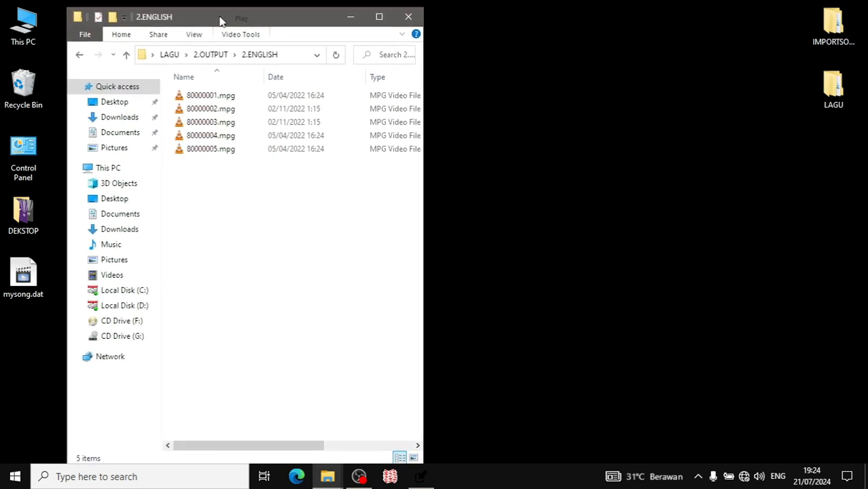
{"action": "double_click", "coordinate": [833, 26]}
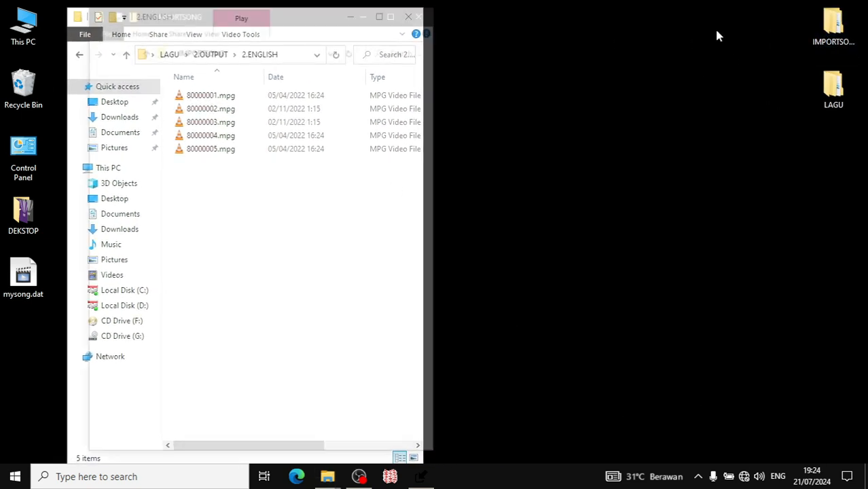
{"action": "left_click_drag", "start_coordinate": [295, 16], "coordinate": [670, 21]}
{"action": "left_click", "coordinate": [320, 136]}
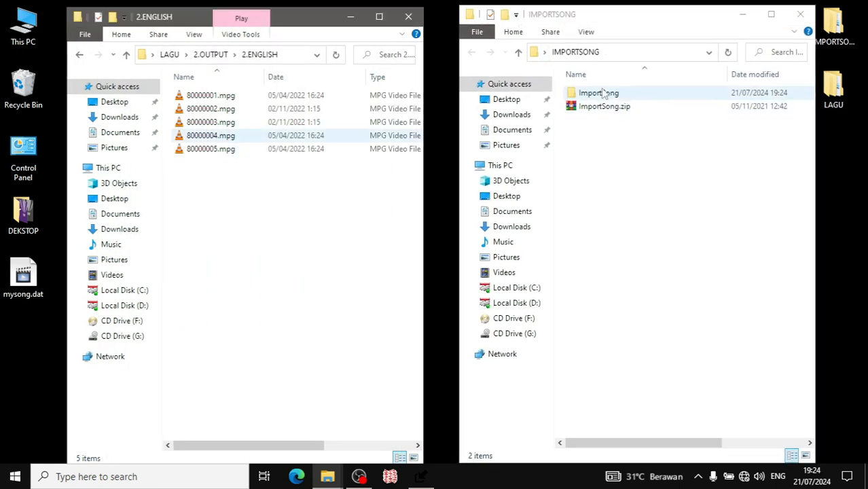
{"action": "double_click", "coordinate": [601, 95]}
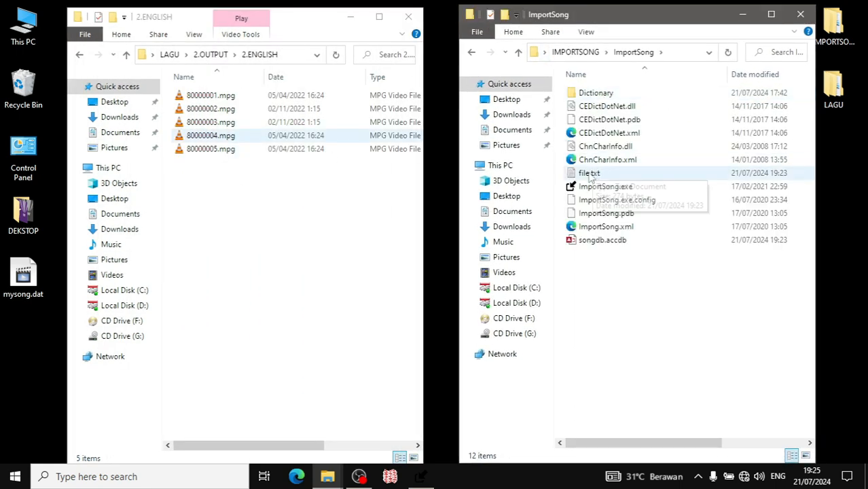
Step: Open file.txt in the ImportSong folder, compare its song entries with the 2.ENGLISH output files, and close it
{"action": "left_click", "coordinate": [586, 176]}
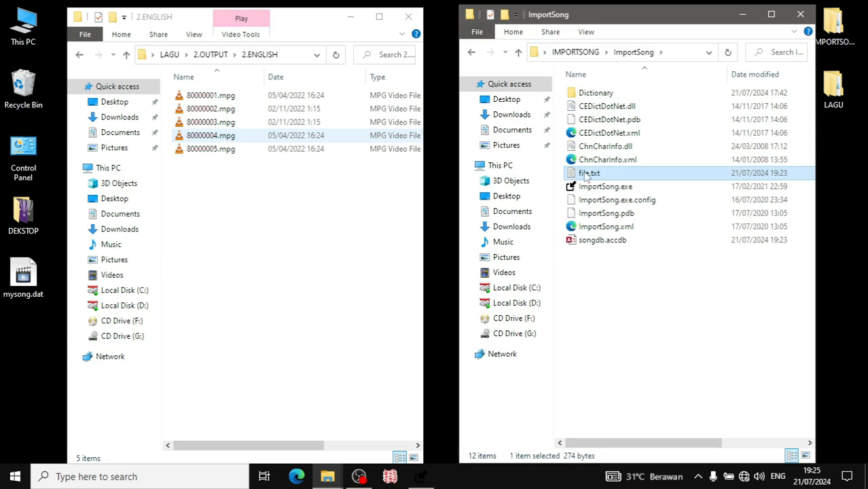
{"action": "double_click", "coordinate": [587, 175]}
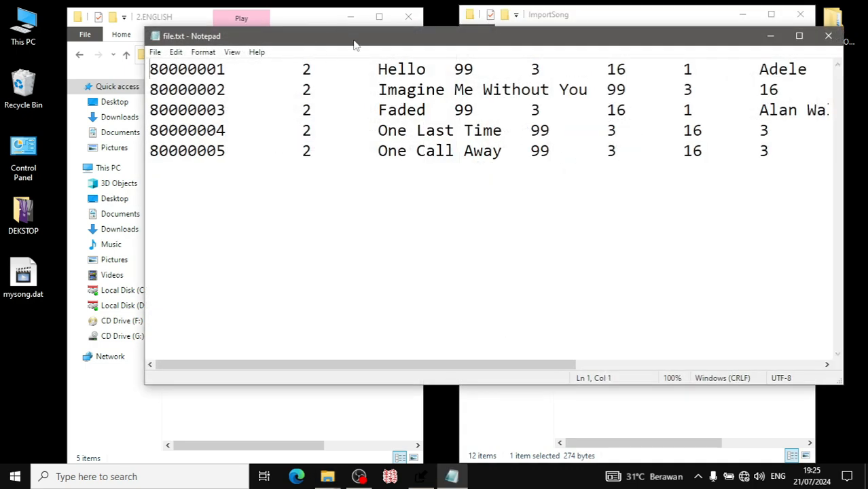
{"action": "left_click_drag", "start_coordinate": [353, 45], "coordinate": [289, 191]}
{"action": "scroll", "coordinate": [315, 326], "scroll_direction": "down", "scroll_amount": 4, "text": "ctrl"}
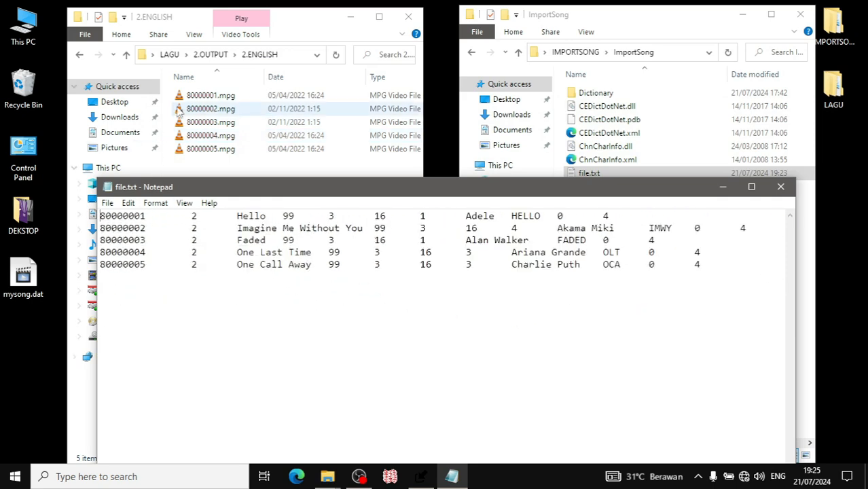
{"action": "left_click_drag", "start_coordinate": [160, 219], "coordinate": [603, 282]}
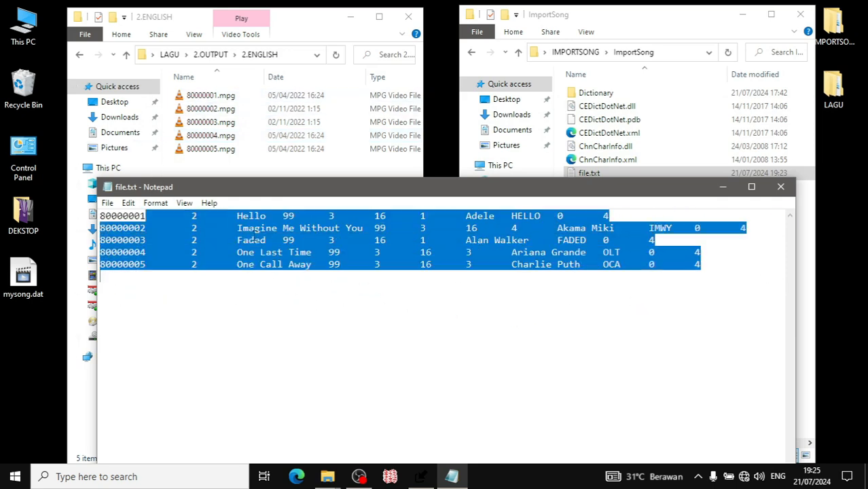
{"action": "left_click", "coordinate": [178, 233]}
{"action": "left_click", "coordinate": [781, 186]}
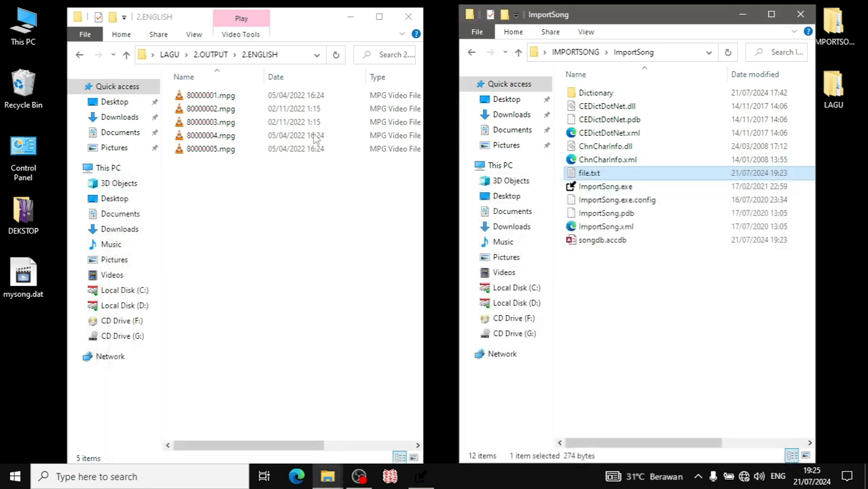
Step: Bring the Import window back to the front, close the 2.OUTPUT window, and move the Import window clear of the folder listing
{"action": "left_click", "coordinate": [285, 250]}
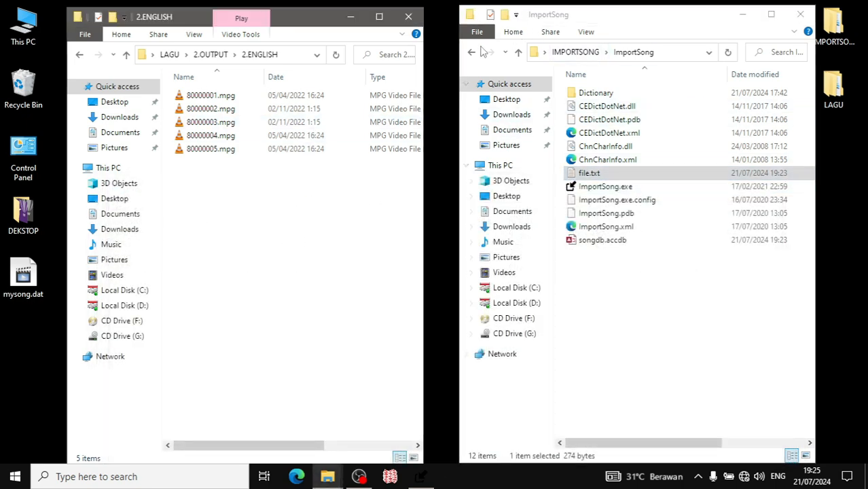
{"action": "left_click", "coordinate": [421, 477]}
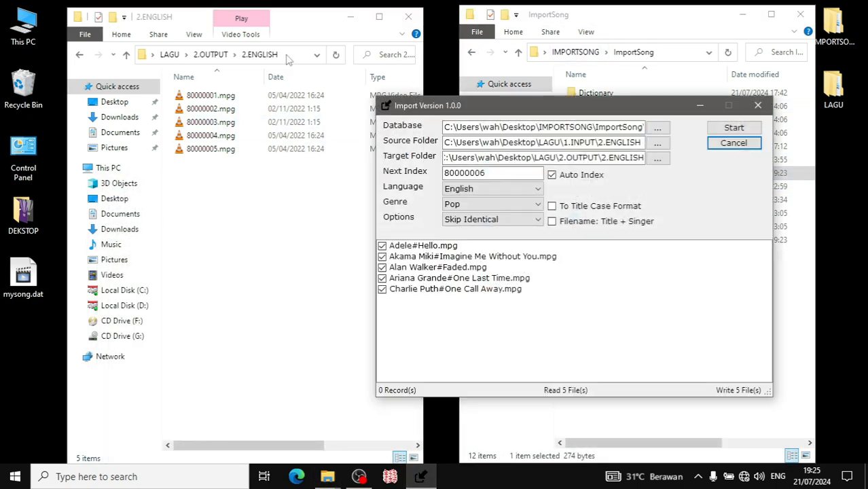
{"action": "left_click", "coordinate": [79, 55]}
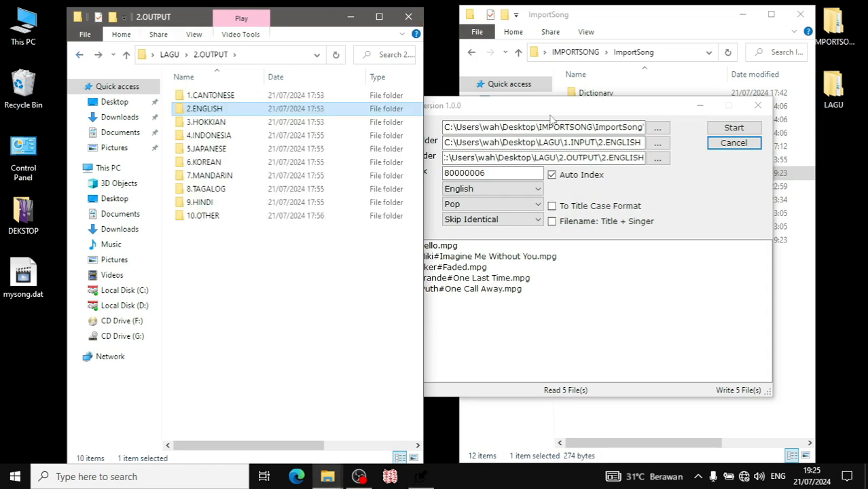
{"action": "left_click_drag", "start_coordinate": [490, 97], "coordinate": [429, 73]}
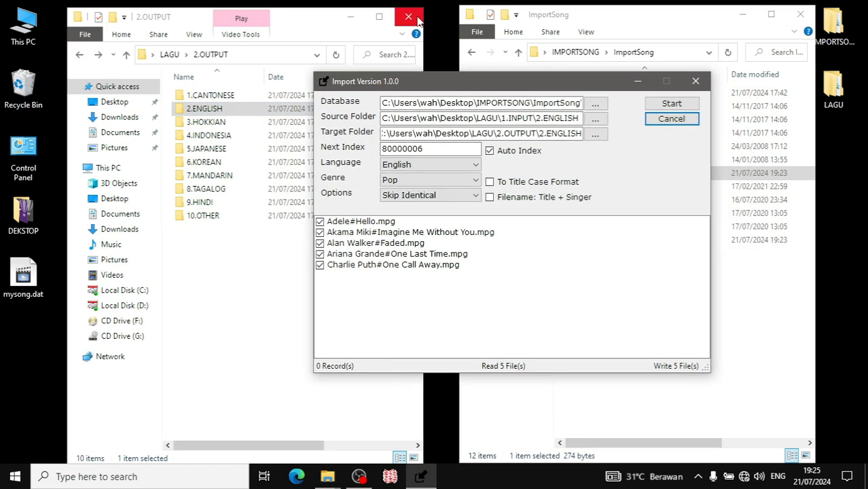
{"action": "left_click", "coordinate": [416, 20]}
{"action": "left_click_drag", "start_coordinate": [534, 88], "coordinate": [326, 36]}
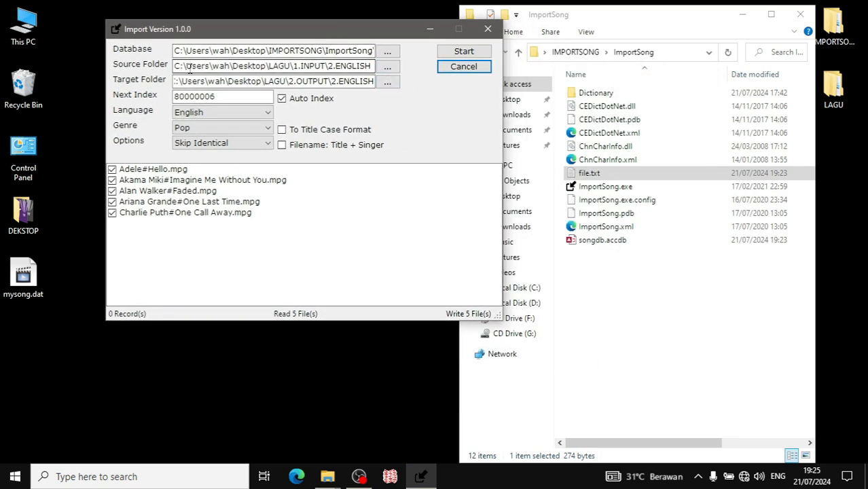
Step: Set the import's source folder to LAGU\1.INPUT\4.INDONESIA on the Desktop
{"action": "left_click", "coordinate": [387, 67]}
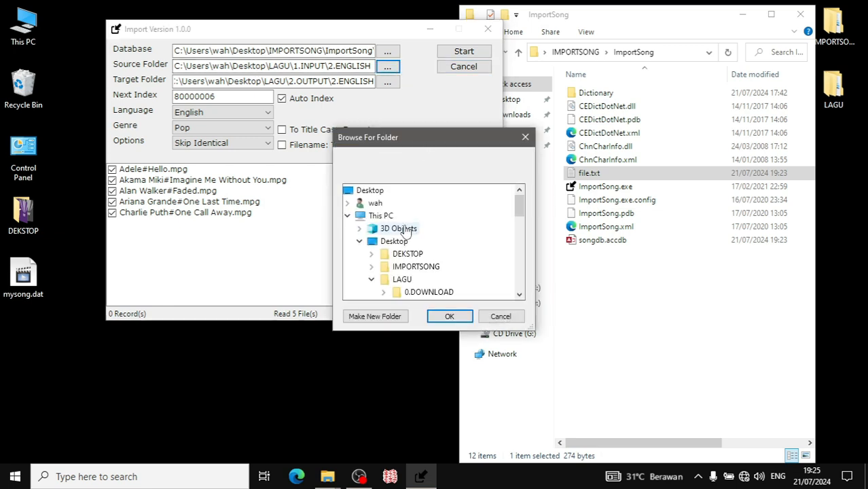
{"action": "left_click", "coordinate": [367, 191]}
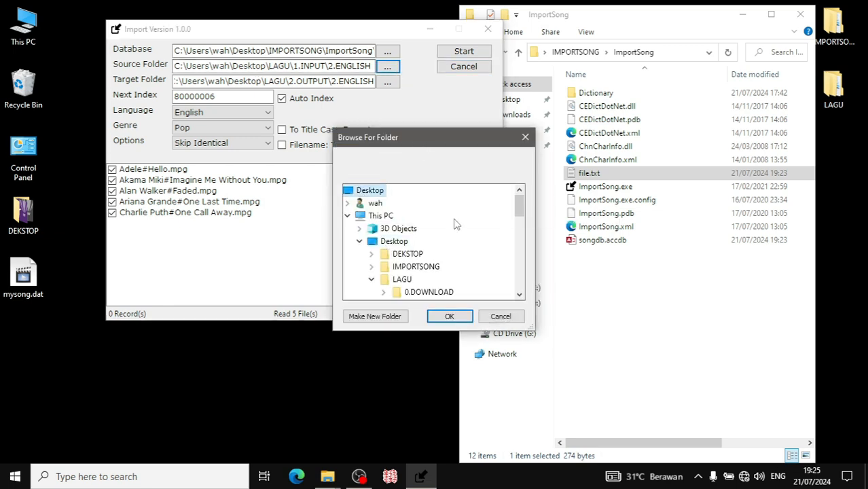
{"action": "left_click", "coordinate": [402, 280]}
{"action": "scroll", "coordinate": [481, 236], "scroll_direction": "down", "scroll_amount": 1}
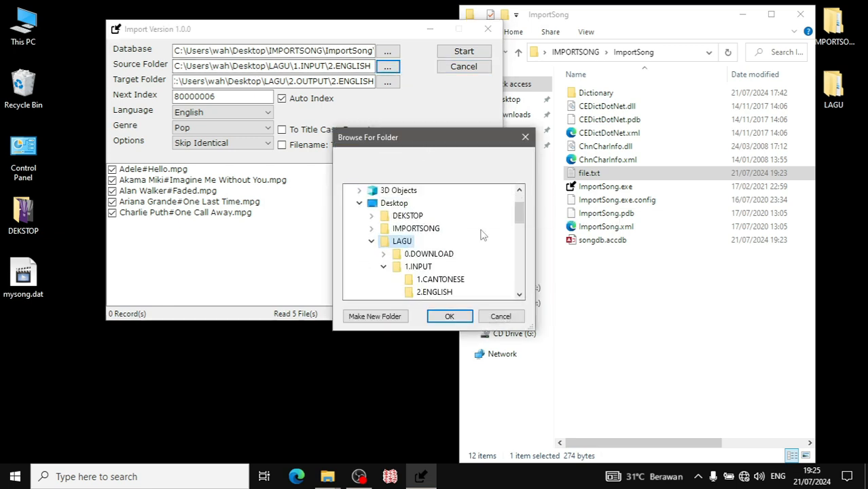
{"action": "left_click", "coordinate": [418, 269]}
{"action": "scroll", "coordinate": [480, 233], "scroll_direction": "down", "scroll_amount": 1}
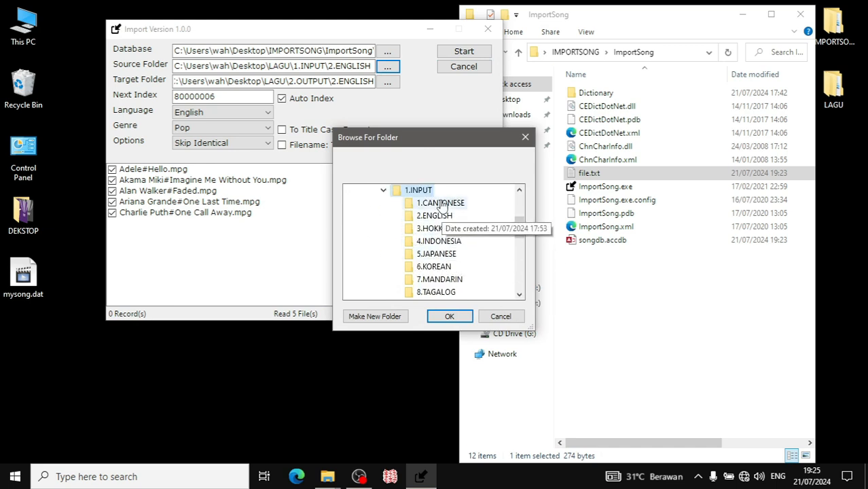
{"action": "left_click", "coordinate": [448, 241]}
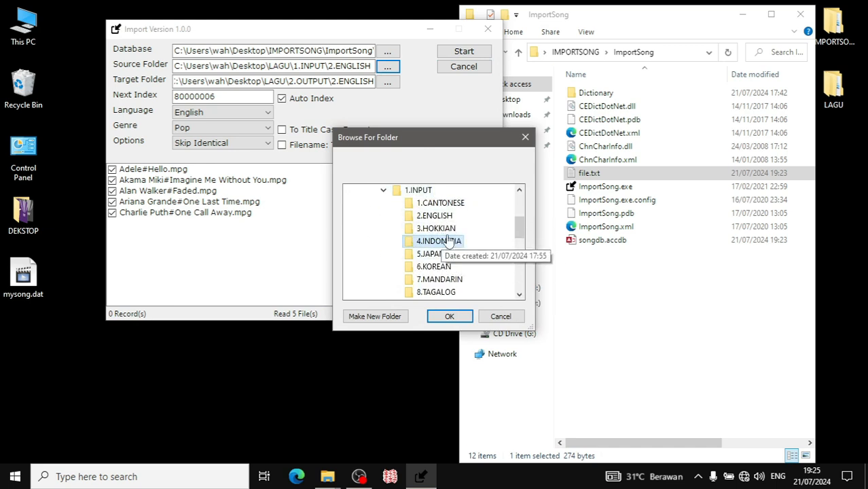
{"action": "left_click", "coordinate": [449, 317]}
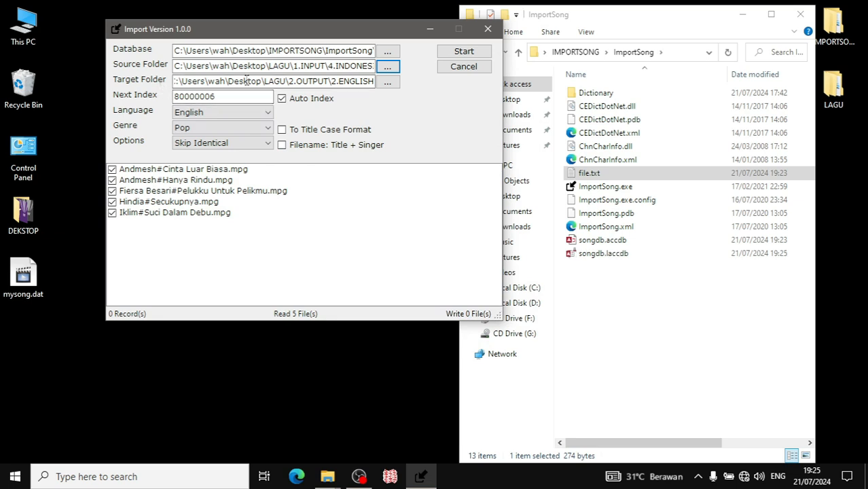
Step: Set the import's target folder to LAGU\2.OUTPUT\4.INDONESIA on the Desktop
{"action": "left_click", "coordinate": [388, 82]}
{"action": "scroll", "coordinate": [441, 234], "scroll_direction": "down", "scroll_amount": 1}
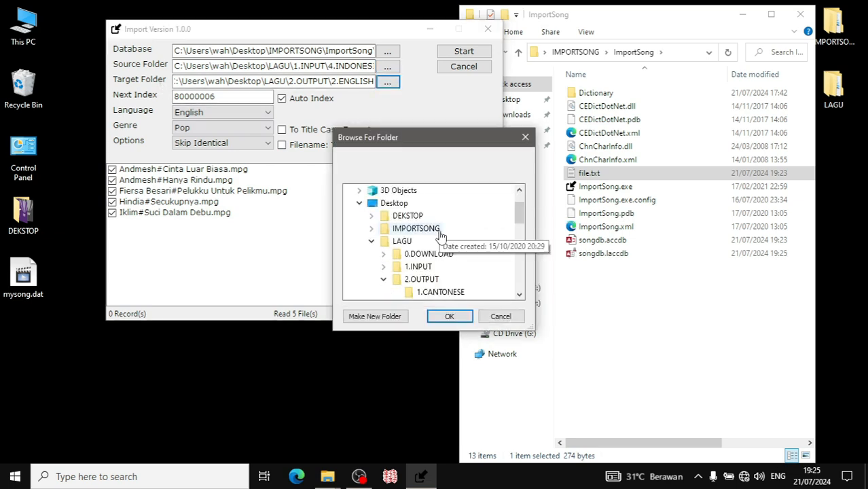
{"action": "scroll", "coordinate": [421, 231], "scroll_direction": "down", "scroll_amount": 1}
{"action": "scroll", "coordinate": [400, 227], "scroll_direction": "up", "scroll_amount": 2}
{"action": "scroll", "coordinate": [401, 234], "scroll_direction": "down", "scroll_amount": 1}
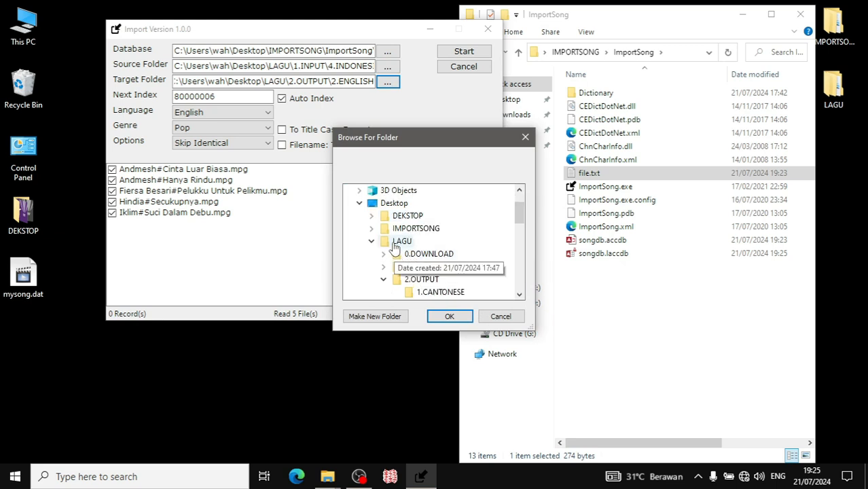
{"action": "left_click", "coordinate": [399, 242]}
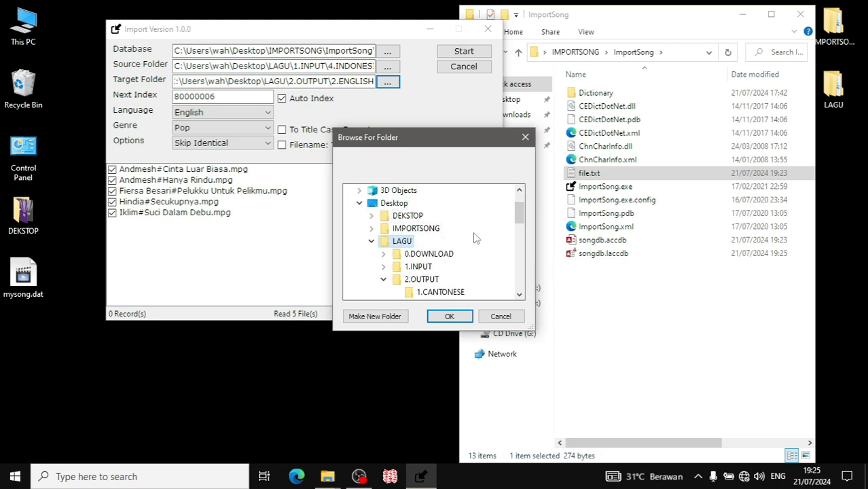
{"action": "left_click", "coordinate": [423, 280]}
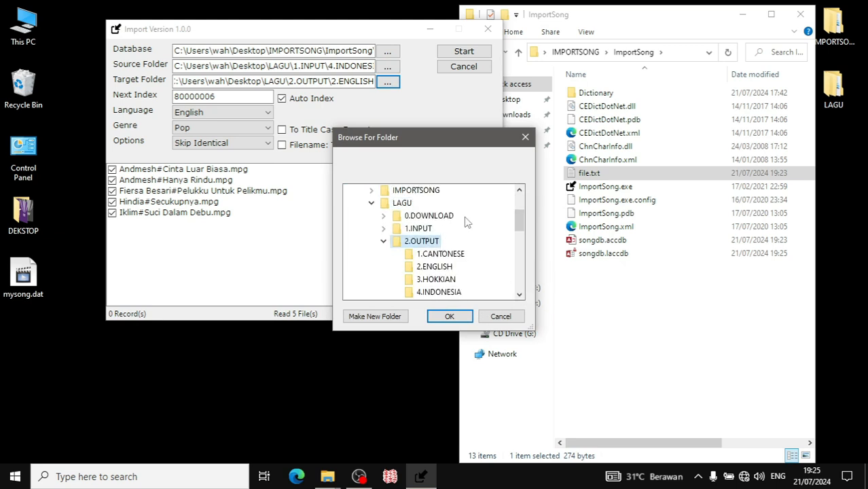
{"action": "left_click", "coordinate": [435, 294]}
{"action": "left_click", "coordinate": [453, 316]}
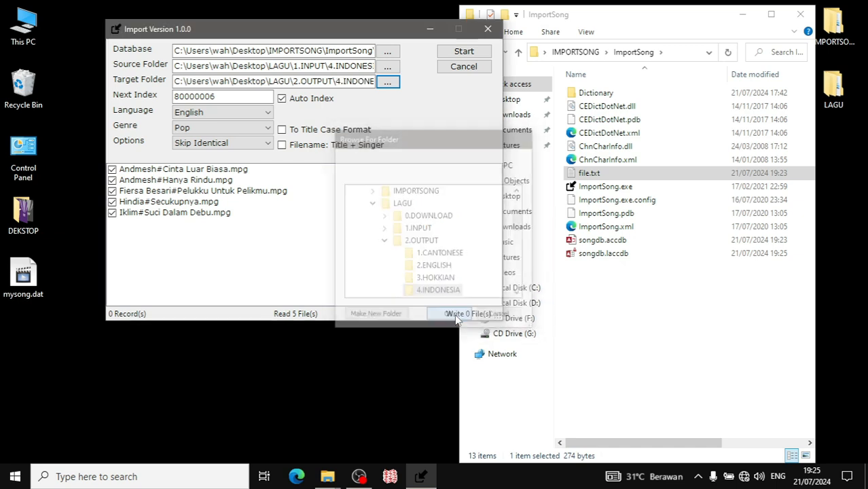
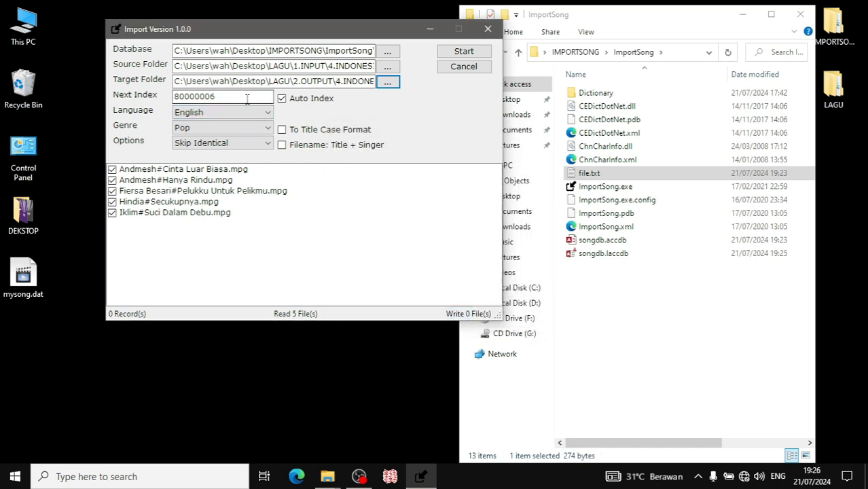
Step: Check the next index against the numbered song files in LAGU\2.OUTPUT\2.ENGLISH, and close that folder window
{"action": "left_click", "coordinate": [221, 97]}
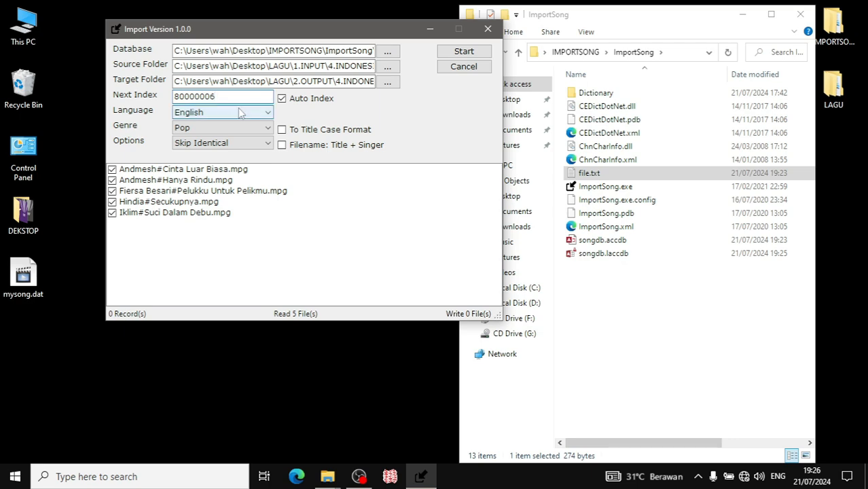
{"action": "double_click", "coordinate": [834, 89]}
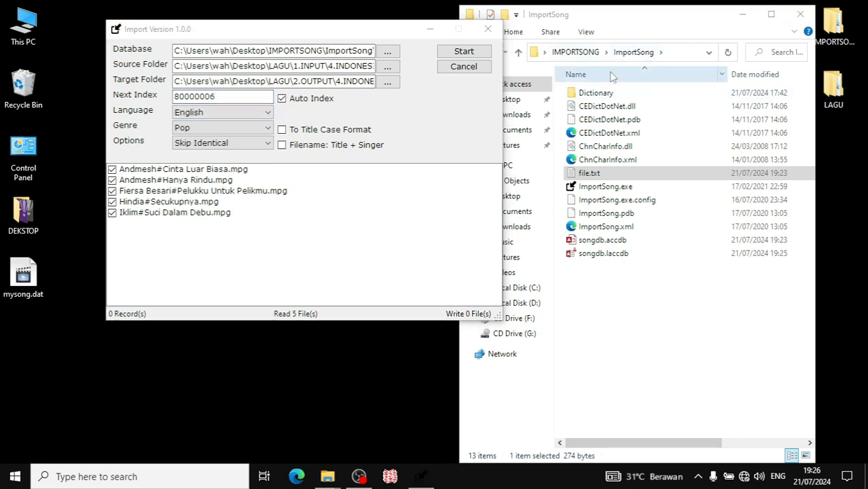
{"action": "double_click", "coordinate": [614, 115]}
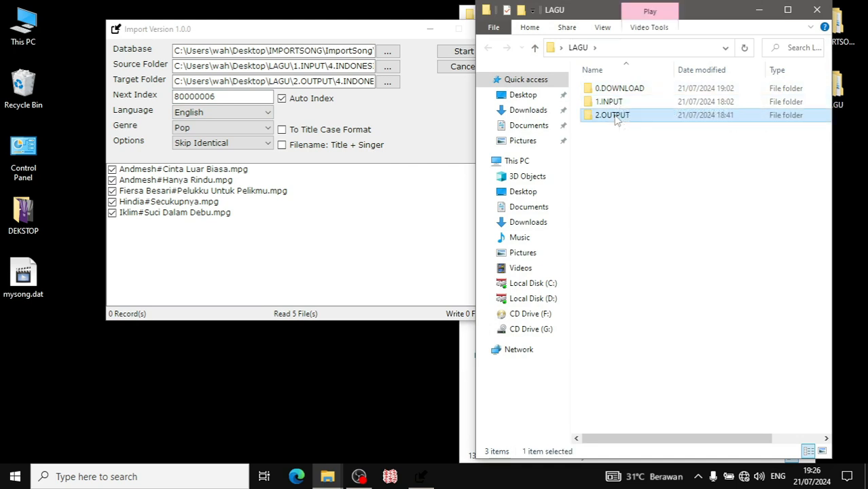
{"action": "double_click", "coordinate": [615, 102]}
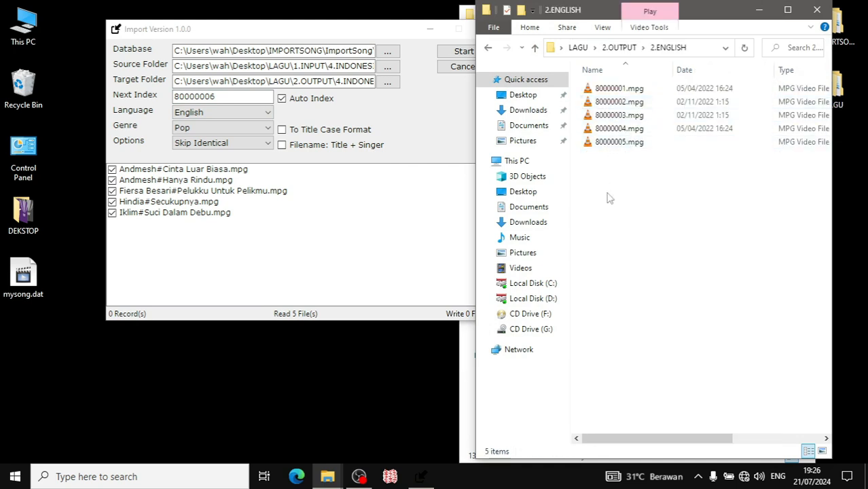
{"action": "left_click_drag", "start_coordinate": [606, 194], "coordinate": [652, 84]}
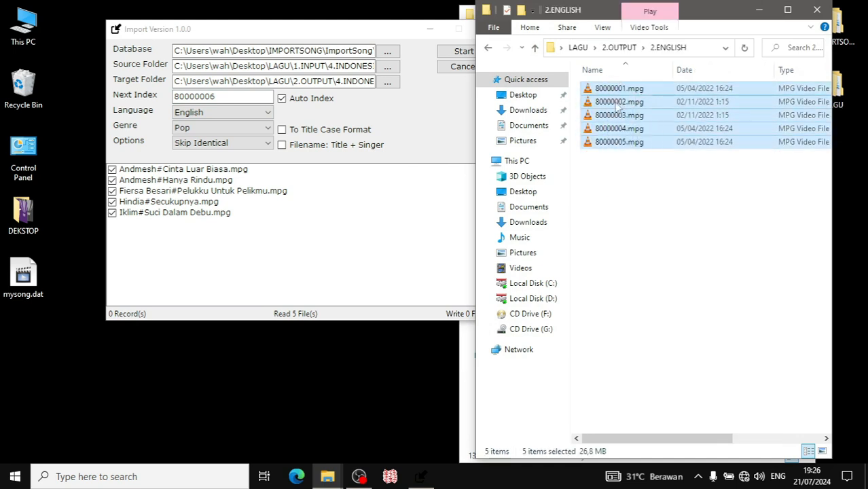
{"action": "left_click", "coordinate": [817, 10]}
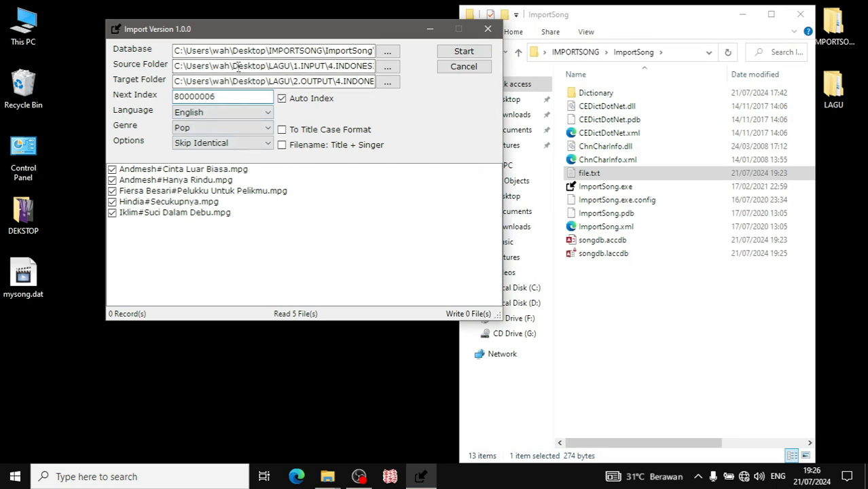
Step: Review the source and target folder paths and the next index for the Indonesian songs import
{"action": "left_click_drag", "start_coordinate": [238, 66], "coordinate": [405, 73]}
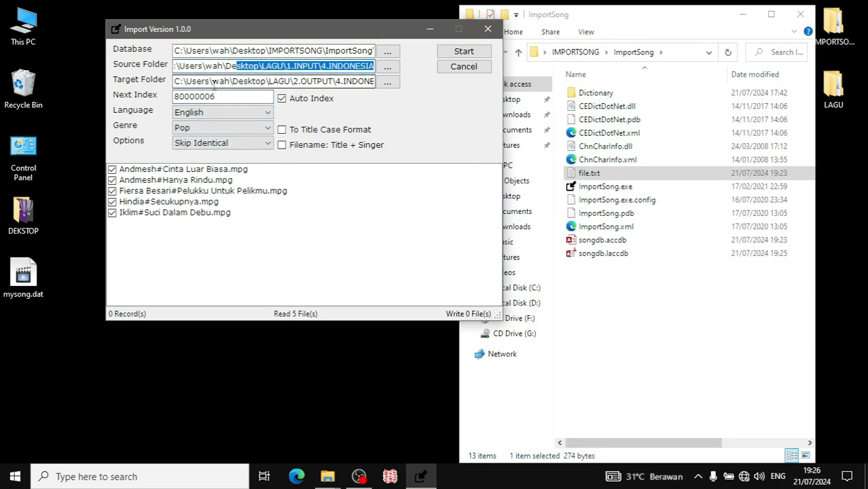
{"action": "left_click_drag", "start_coordinate": [213, 81], "coordinate": [407, 81]}
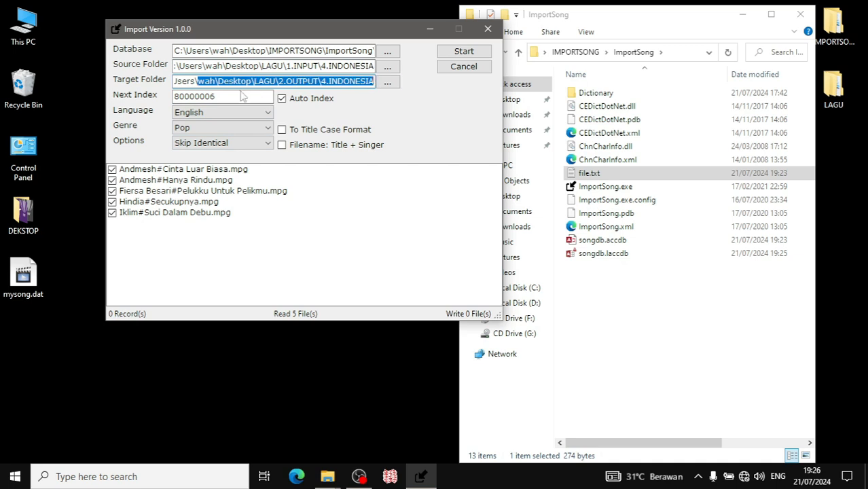
{"action": "left_click", "coordinate": [223, 97]}
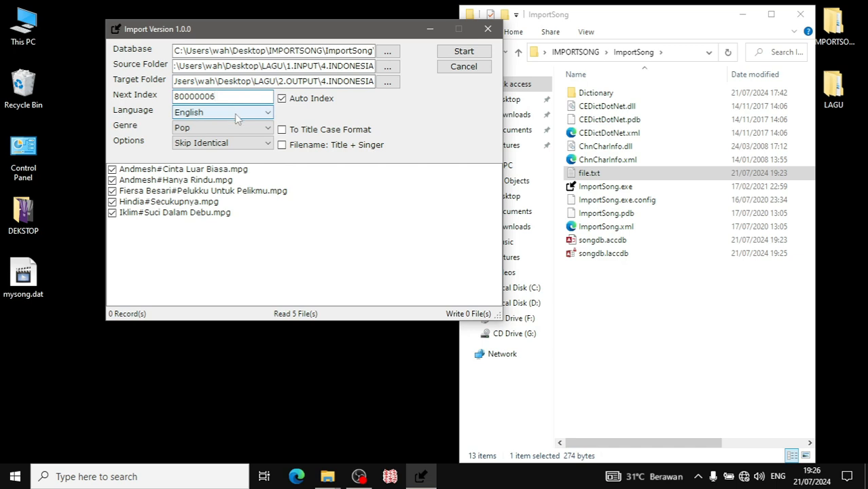
Step: Set the import's language to Indonesia, keep the genre as Pop, and run the import of the Indonesian songs
{"action": "left_click", "coordinate": [235, 113]}
{"action": "left_click", "coordinate": [208, 156]}
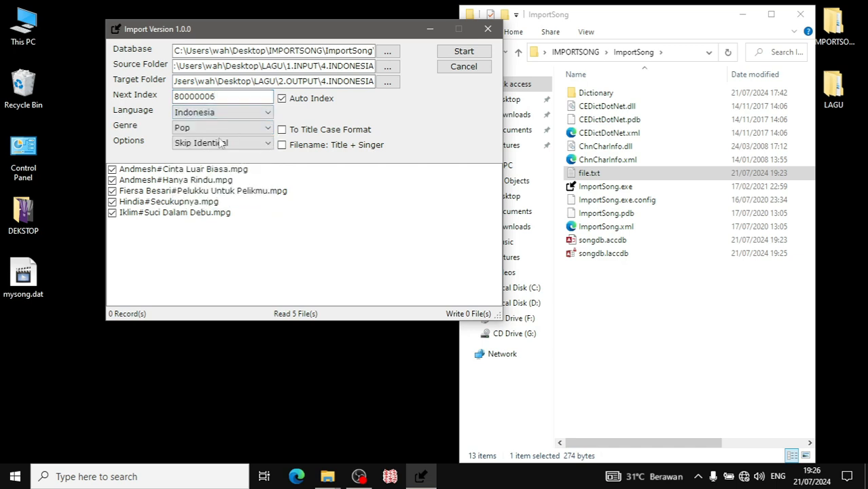
{"action": "left_click", "coordinate": [251, 135]}
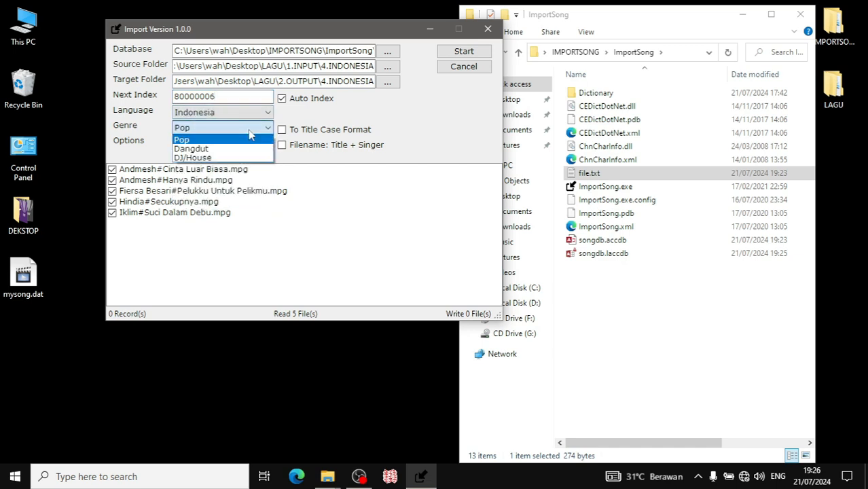
{"action": "left_click", "coordinate": [233, 135]}
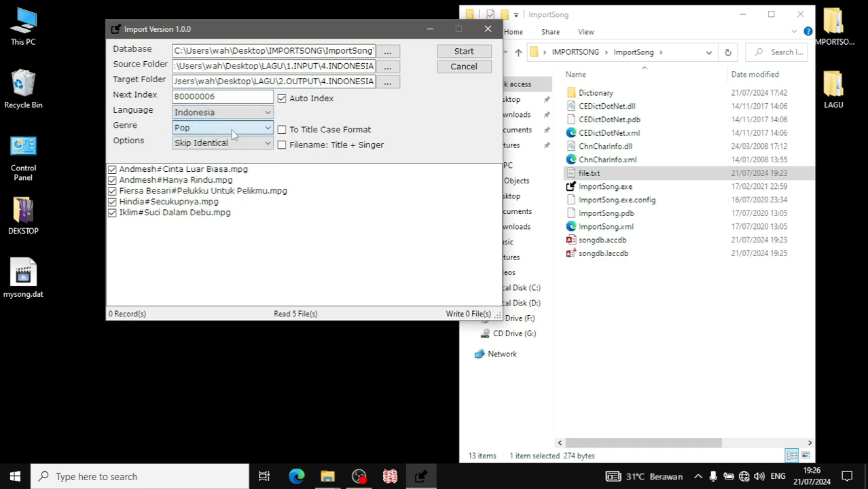
{"action": "left_click", "coordinate": [461, 54]}
{"action": "left_click", "coordinate": [443, 284]}
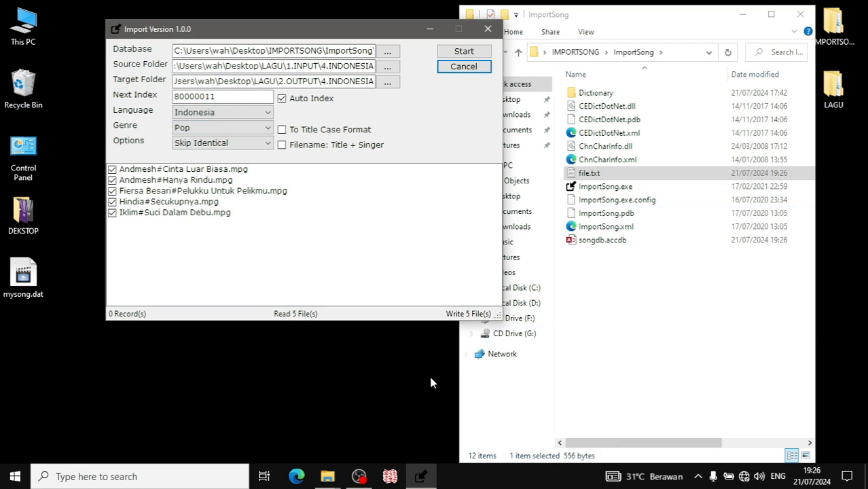
{"action": "mouse_move", "coordinate": [327, 477]}
{"action": "left_click", "coordinate": [294, 416]}
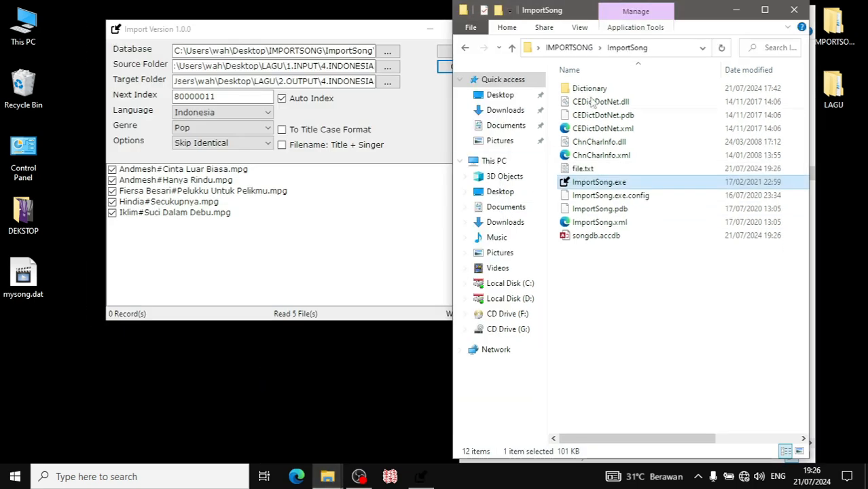
{"action": "left_click_drag", "start_coordinate": [582, 24], "coordinate": [191, 19]}
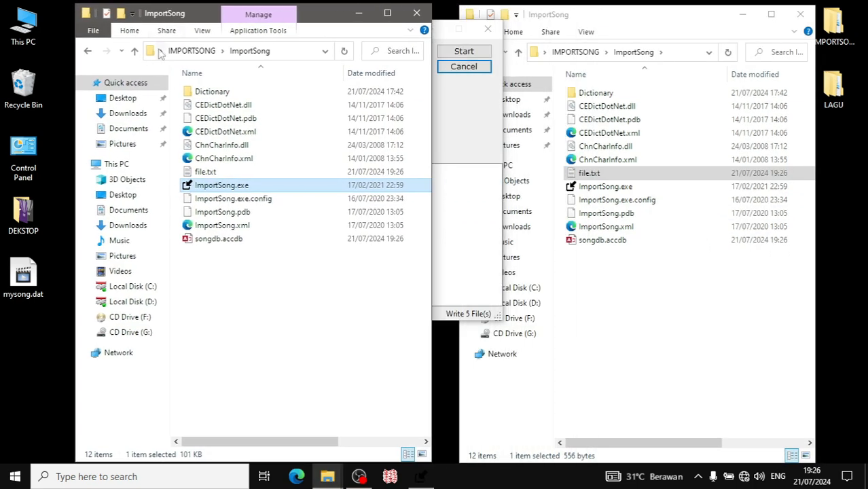
{"action": "left_click", "coordinate": [89, 52]}
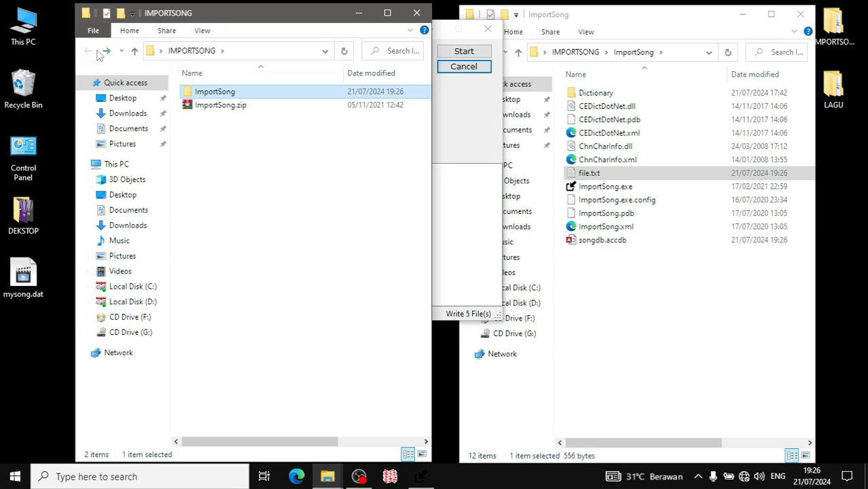
{"action": "left_click", "coordinate": [417, 13]}
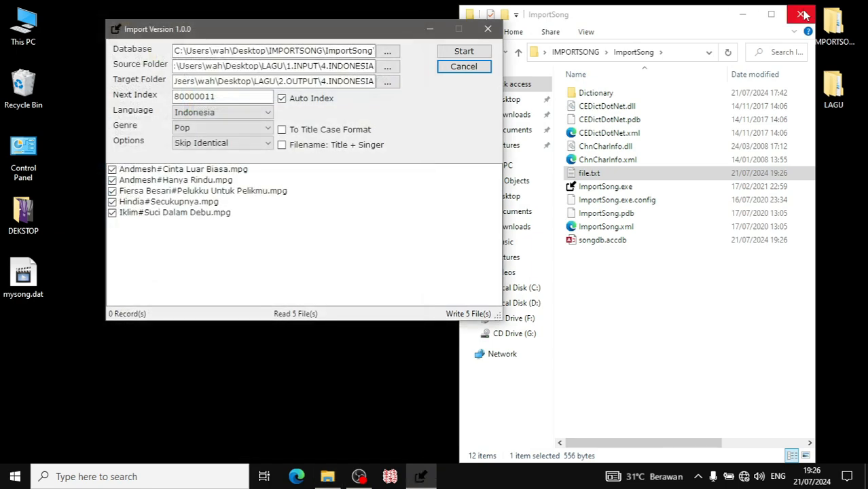
Step: Open the LAGU folder on the Desktop and check 1.INPUT\4.INDONESIA for remaining song files
{"action": "right_click", "coordinate": [835, 90]}
{"action": "left_click", "coordinate": [707, 52]}
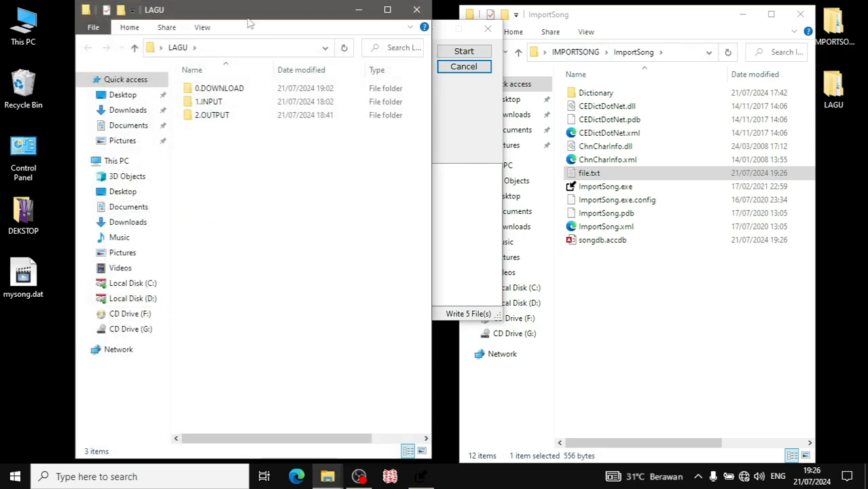
{"action": "double_click", "coordinate": [224, 102]}
{"action": "double_click", "coordinate": [225, 128]}
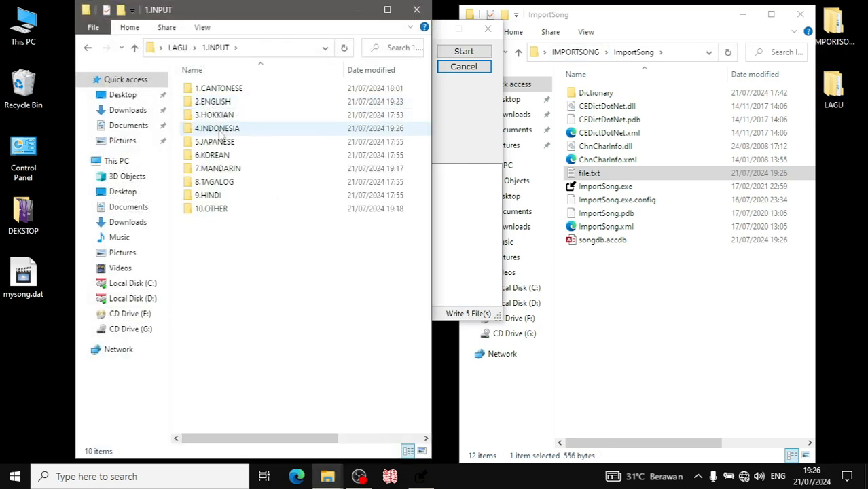
{"action": "left_click_drag", "start_coordinate": [201, 194], "coordinate": [385, 74]}
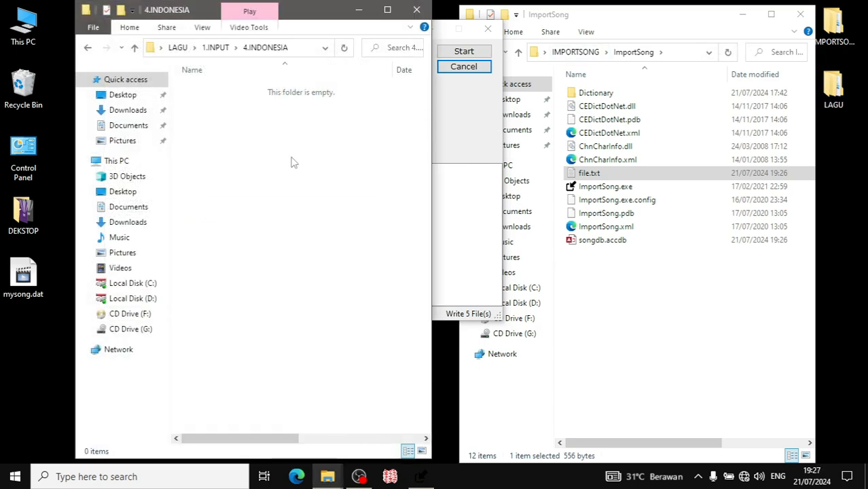
Step: Check the numbered song files in LAGU\2.OUTPUT\4.INDONESIA, and minimize that folder window
{"action": "key", "text": "alt+Up"}
{"action": "key", "text": "alt+Up"}
{"action": "double_click", "coordinate": [204, 116]}
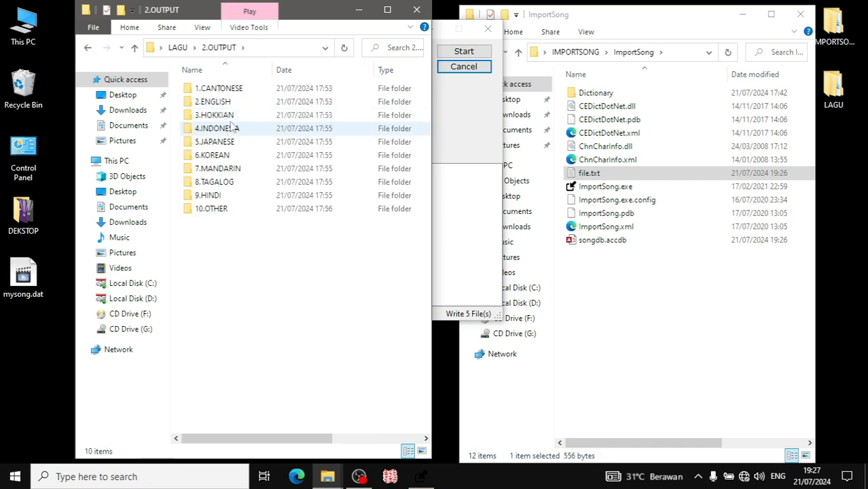
{"action": "double_click", "coordinate": [232, 128]}
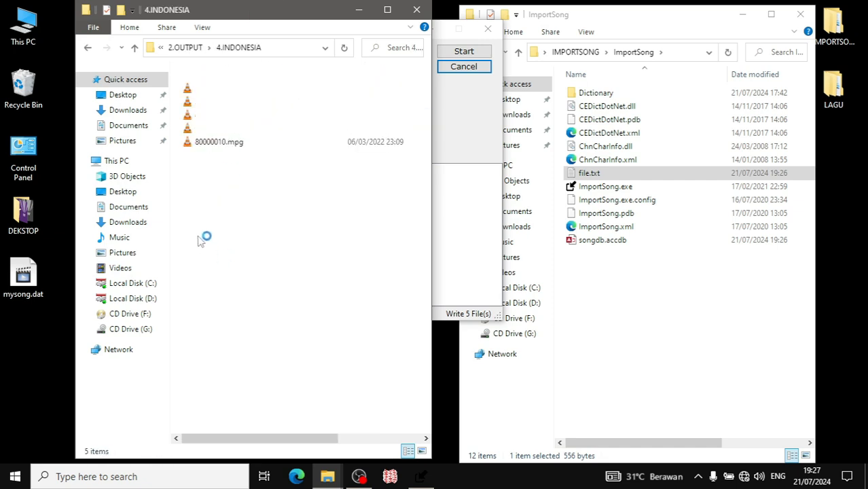
{"action": "left_click_drag", "start_coordinate": [181, 90], "coordinate": [399, 231]}
{"action": "left_click", "coordinate": [359, 9]}
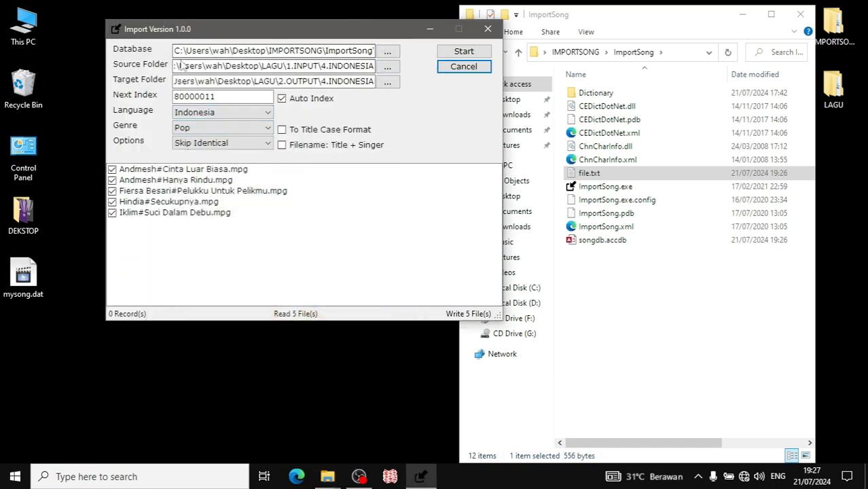
Step: Set the import's source folder to LAGU\1.INPUT\7.MANDARIN on the Desktop
{"action": "left_click_drag", "start_coordinate": [190, 66], "coordinate": [375, 67]}
{"action": "left_click", "coordinate": [387, 67]}
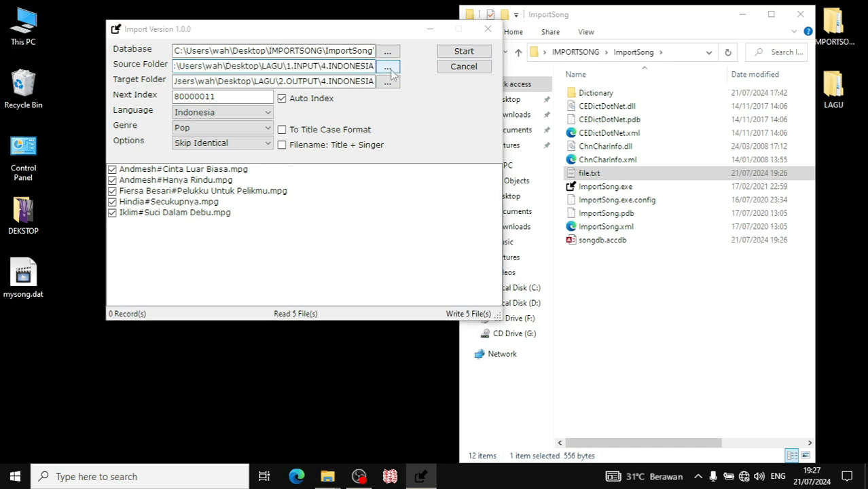
{"action": "scroll", "coordinate": [441, 228], "scroll_direction": "down", "scroll_amount": 2}
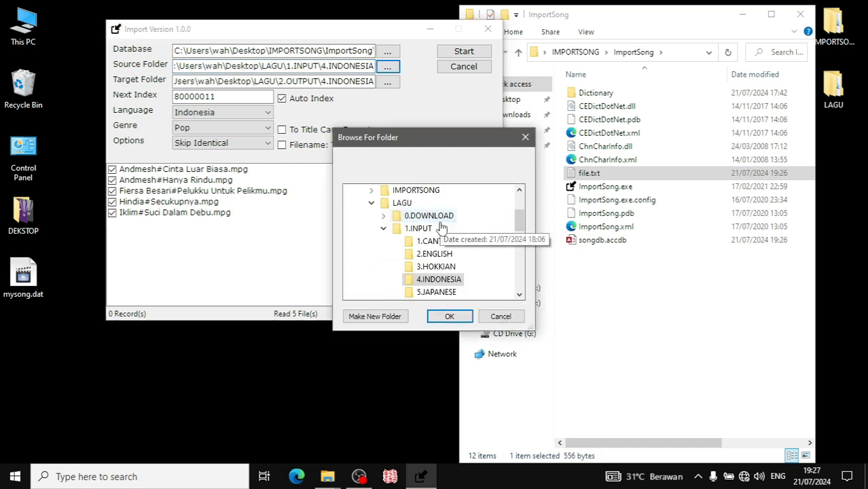
{"action": "scroll", "coordinate": [408, 235], "scroll_direction": "up", "scroll_amount": 2}
{"action": "left_click", "coordinate": [393, 240]}
{"action": "scroll", "coordinate": [454, 235], "scroll_direction": "down", "scroll_amount": 1}
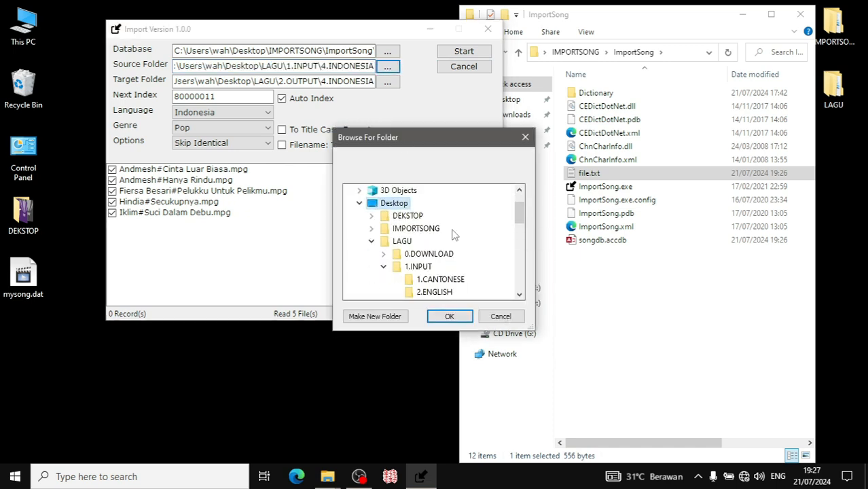
{"action": "left_click", "coordinate": [416, 267]}
{"action": "scroll", "coordinate": [462, 238], "scroll_direction": "down", "scroll_amount": 1}
{"action": "scroll", "coordinate": [460, 256], "scroll_direction": "down", "scroll_amount": 1}
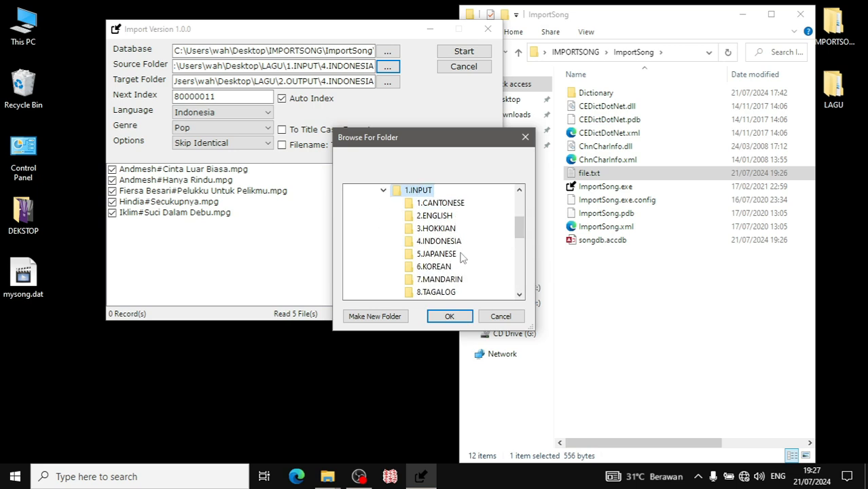
{"action": "left_click", "coordinate": [447, 280]}
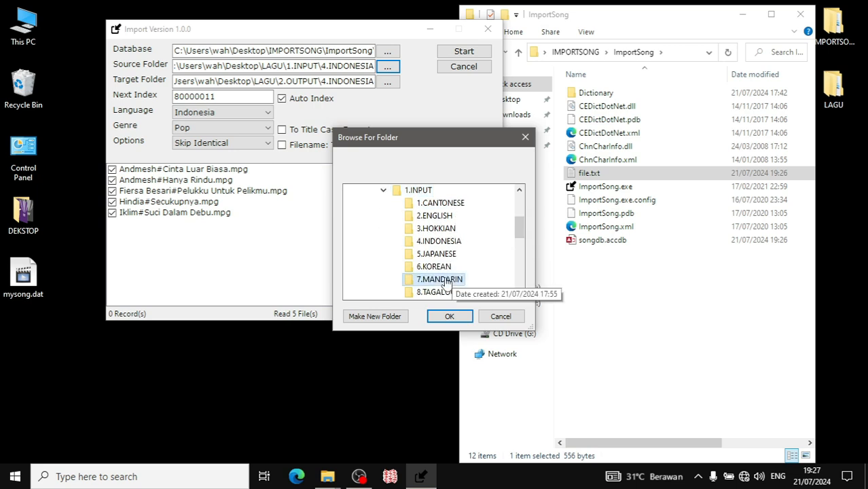
{"action": "left_click", "coordinate": [449, 317]}
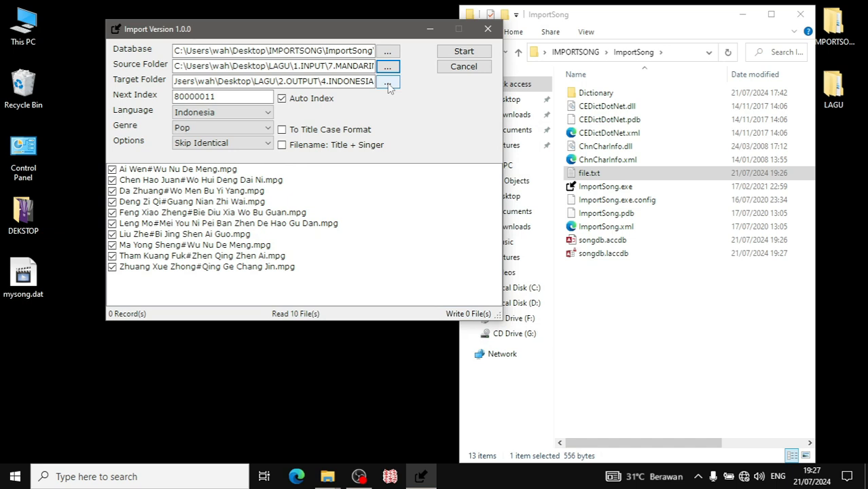
Step: Set the import's target folder to LAGU\2.OUTPUT\7.MANDARIN and review the ends of both folder paths
{"action": "left_click", "coordinate": [388, 82]}
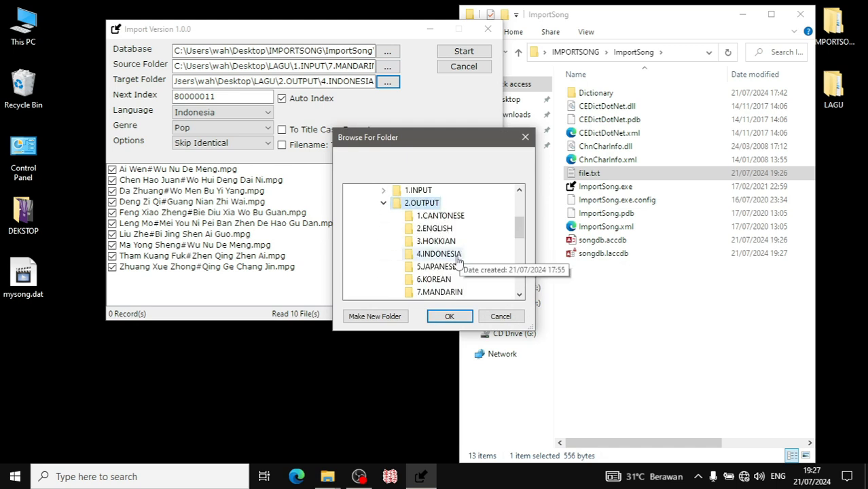
{"action": "left_click", "coordinate": [445, 292]}
{"action": "left_click", "coordinate": [449, 317]}
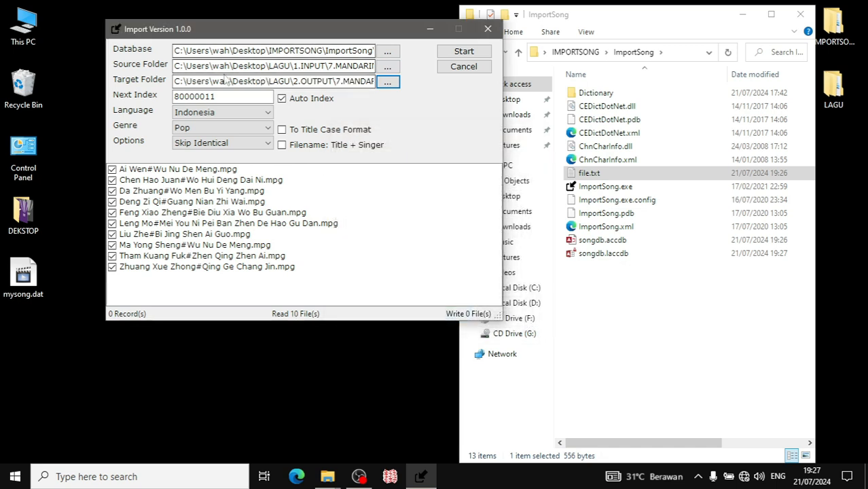
{"action": "left_click_drag", "start_coordinate": [291, 66], "coordinate": [394, 65]}
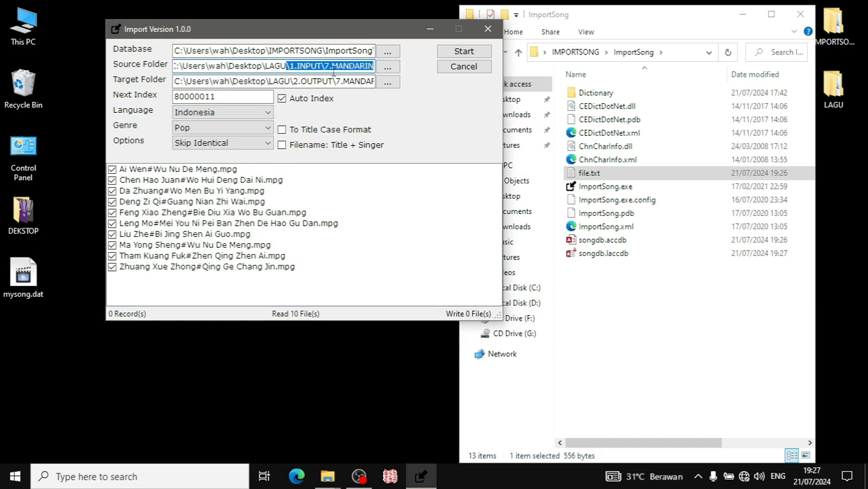
{"action": "left_click_drag", "start_coordinate": [291, 80], "coordinate": [403, 79]}
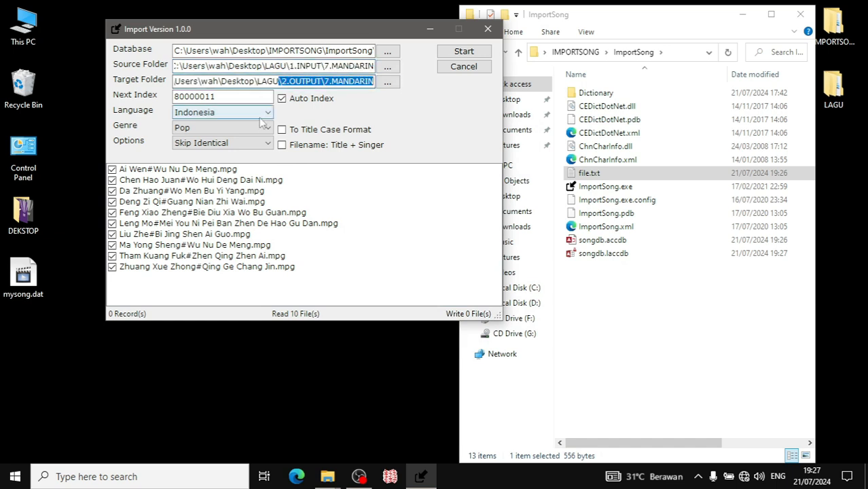
Step: Set the import's language to Mandarin, keep the genre as Pop, and run the import of the Mandarin songs
{"action": "left_click", "coordinate": [262, 112]}
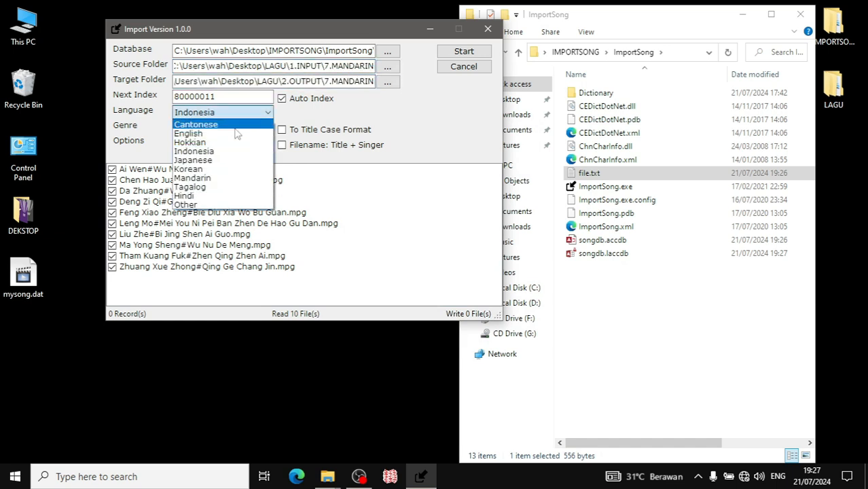
{"action": "left_click", "coordinate": [212, 178]}
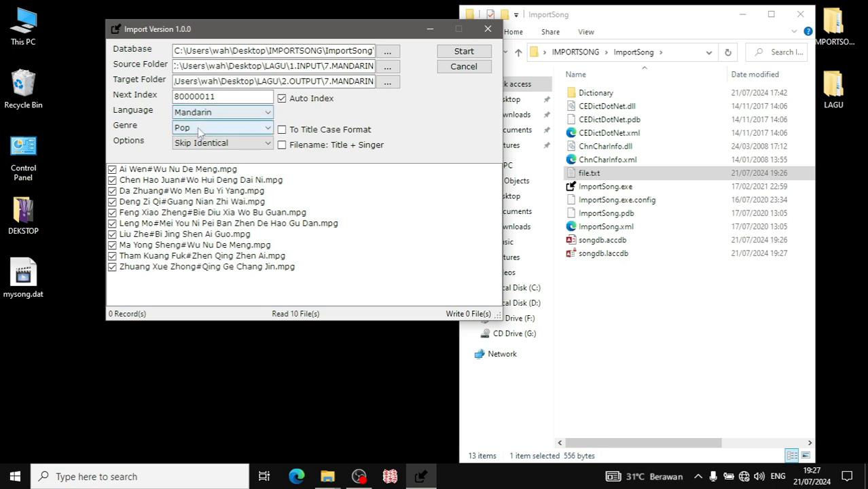
{"action": "left_click", "coordinate": [199, 133]}
{"action": "left_click", "coordinate": [201, 135]}
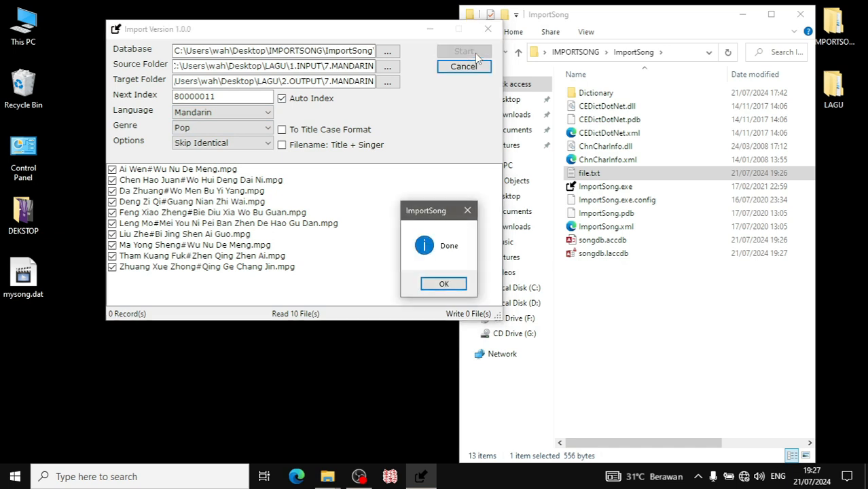
{"action": "left_click", "coordinate": [442, 284]}
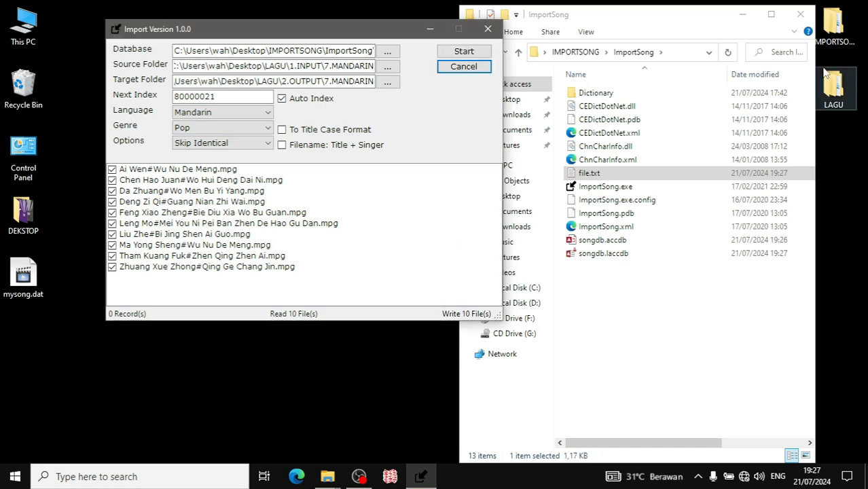
Step: Open the LAGU folder on the Desktop and check 1.INPUT\7.MANDARIN for remaining song files
{"action": "double_click", "coordinate": [834, 89]}
{"action": "double_click", "coordinate": [216, 102]}
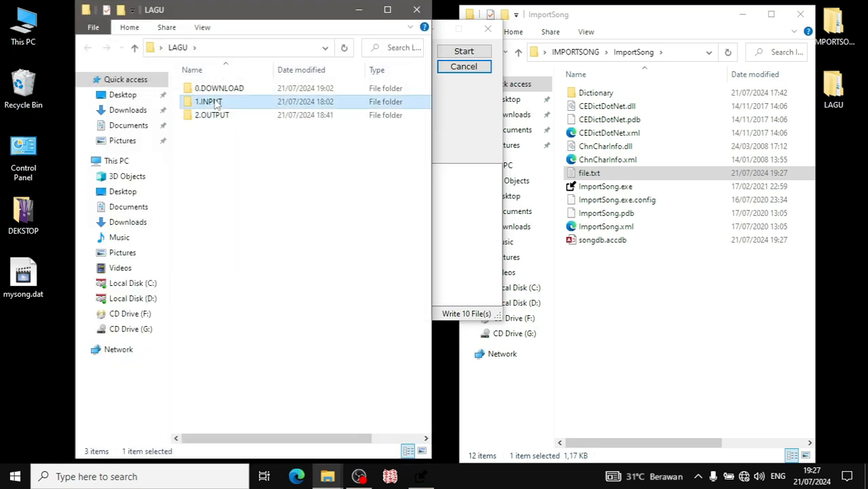
{"action": "double_click", "coordinate": [219, 170]}
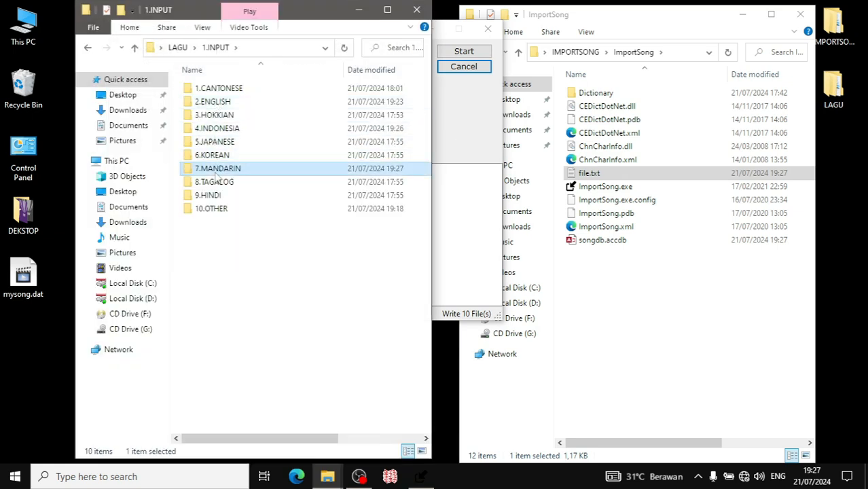
Step: Check the numbered song files in LAGU\2.OUTPUT\7.MANDARIN, and close that folder window
{"action": "key", "text": "alt+Left"}
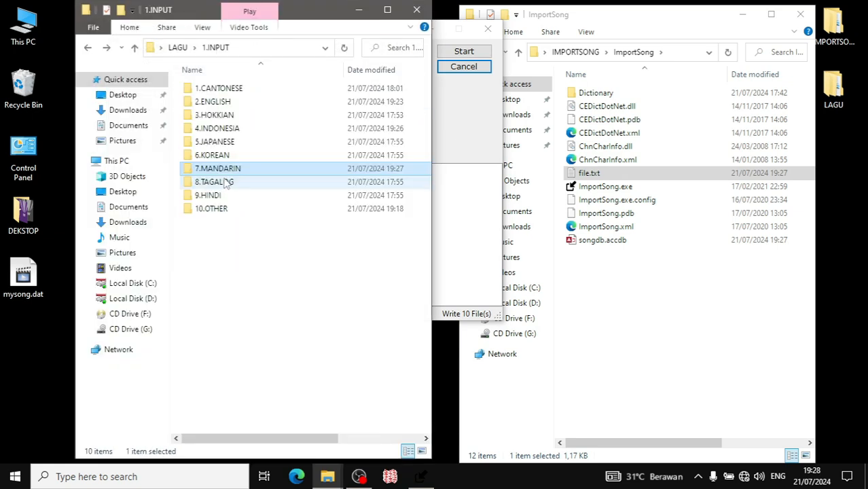
{"action": "key", "text": "alt+Left"}
{"action": "left_click", "coordinate": [216, 116]}
{"action": "double_click", "coordinate": [215, 120]}
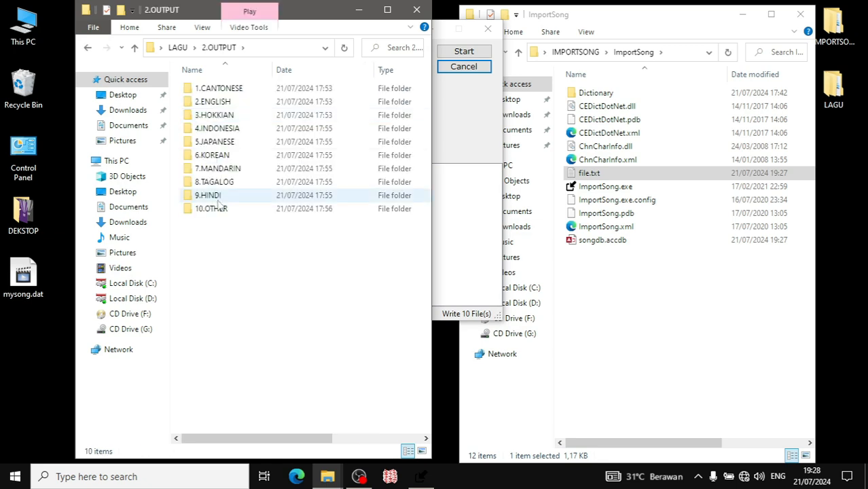
{"action": "double_click", "coordinate": [219, 169]}
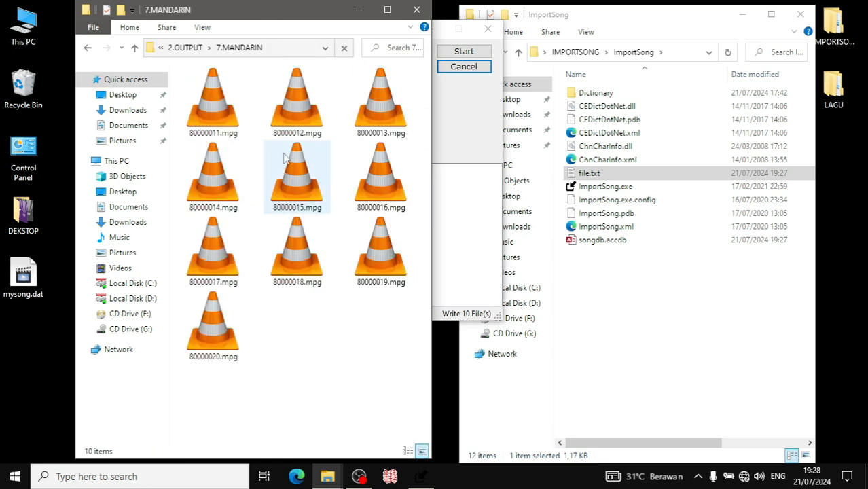
{"action": "left_click", "coordinate": [417, 9]}
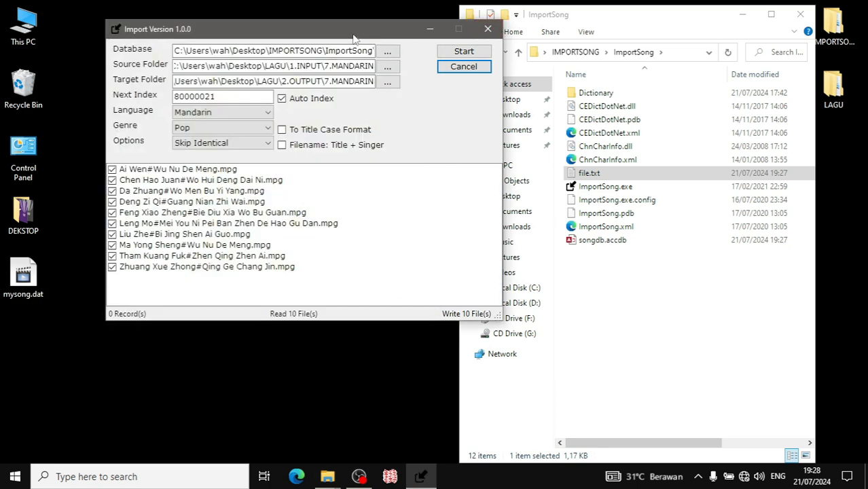
{"action": "left_click_drag", "start_coordinate": [353, 33], "coordinate": [331, 51]}
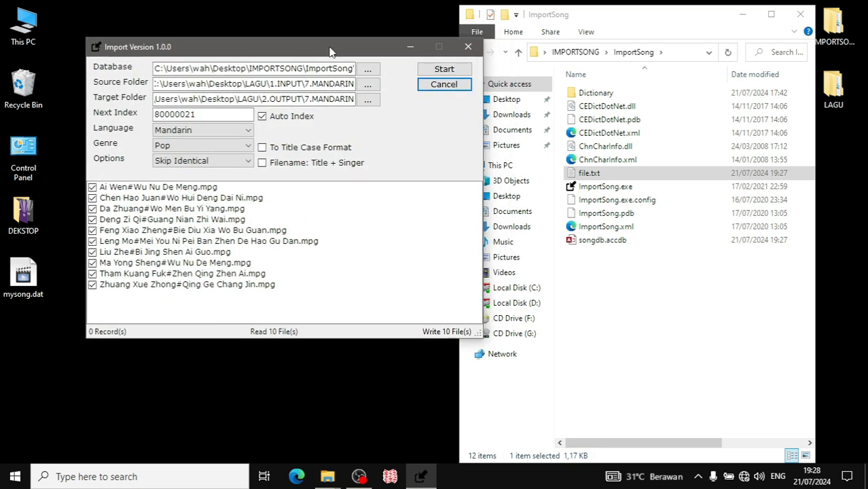
Step: Set the import's source folder to Desktop\LAGU\1.INPUT\10.OTHER to load the House Music song files
{"action": "left_click", "coordinate": [368, 84]}
{"action": "scroll", "coordinate": [422, 212], "scroll_direction": "down", "scroll_amount": 2}
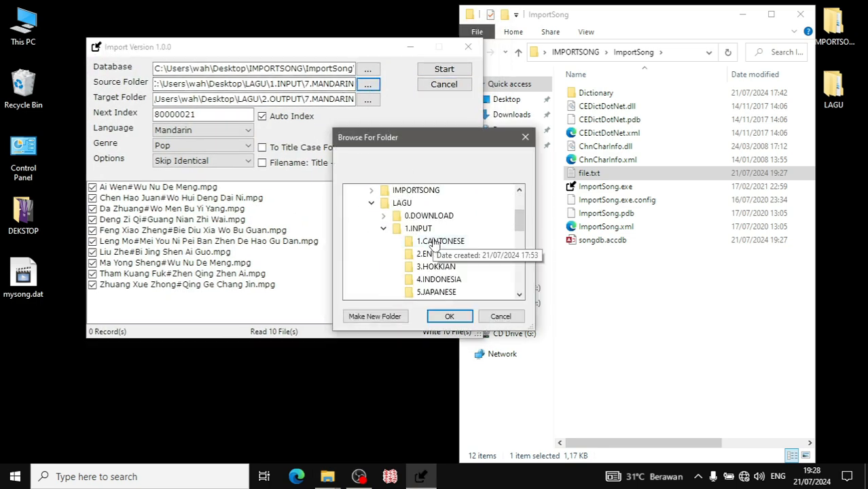
{"action": "scroll", "coordinate": [397, 216], "scroll_direction": "up", "scroll_amount": 1}
{"action": "left_click", "coordinate": [394, 203]}
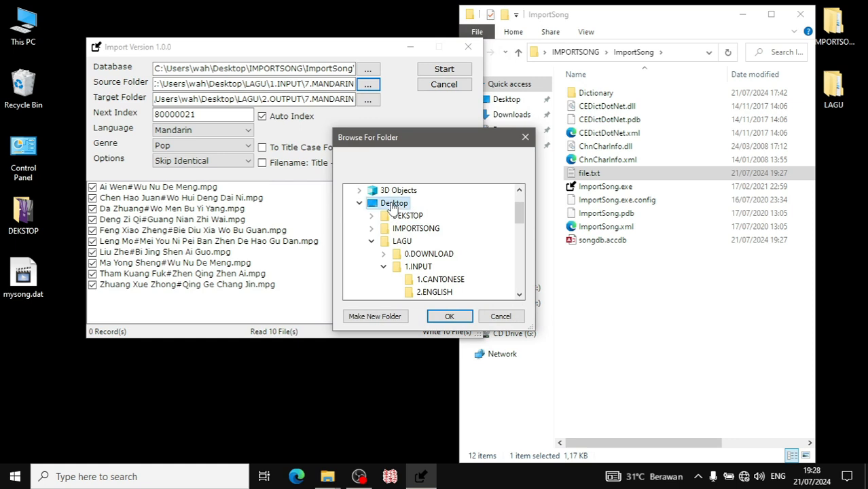
{"action": "left_click", "coordinate": [402, 242]}
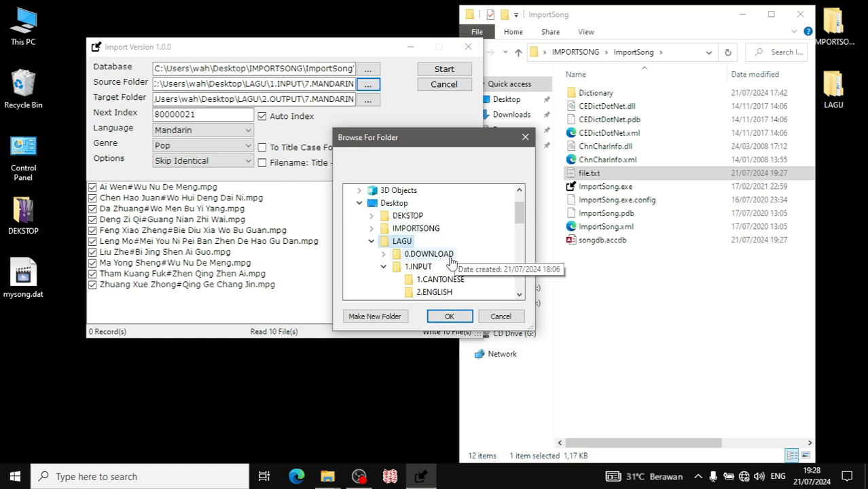
{"action": "left_click", "coordinate": [425, 266]}
{"action": "scroll", "coordinate": [469, 251], "scroll_direction": "down", "scroll_amount": 1}
{"action": "scroll", "coordinate": [464, 253], "scroll_direction": "down", "scroll_amount": 2}
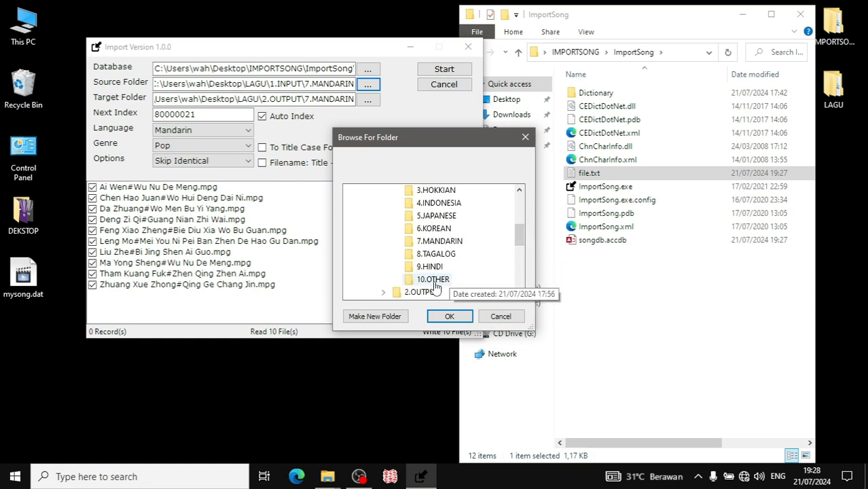
{"action": "left_click", "coordinate": [433, 281]}
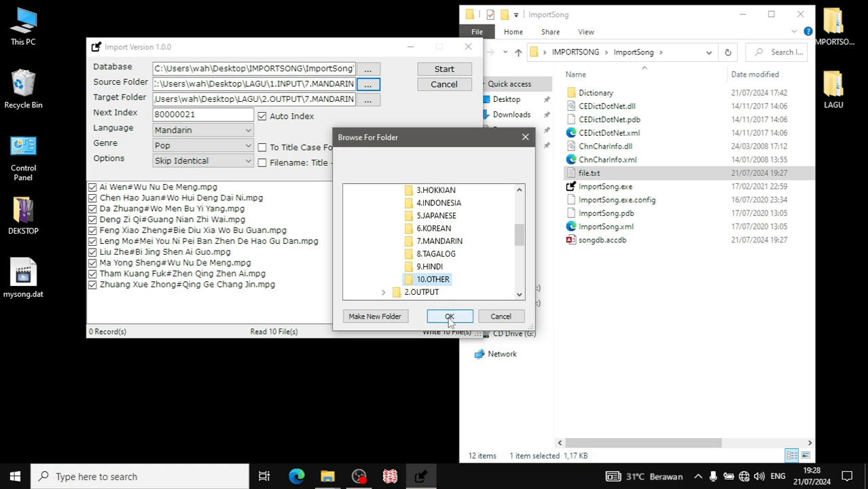
{"action": "left_click", "coordinate": [449, 317]}
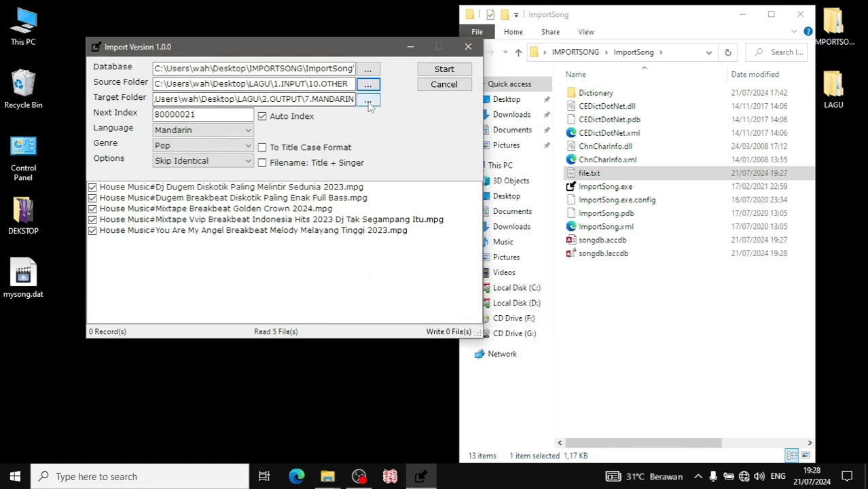
Step: Open the folder selection for the import's target folder
{"action": "left_click", "coordinate": [368, 99]}
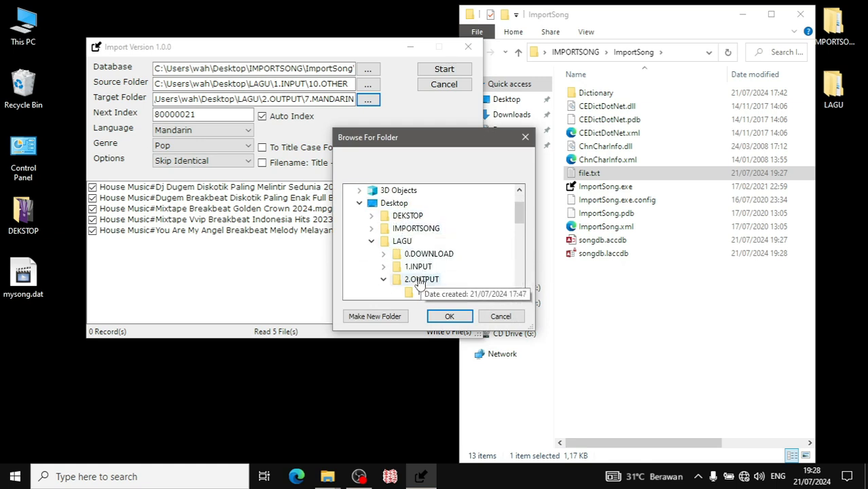
Step: Set the import's target folder to LAGU\2.OUTPUT\10.OTHER on the desktop
{"action": "scroll", "coordinate": [442, 234], "scroll_direction": "down", "scroll_amount": 4}
{"action": "left_click", "coordinate": [435, 254]}
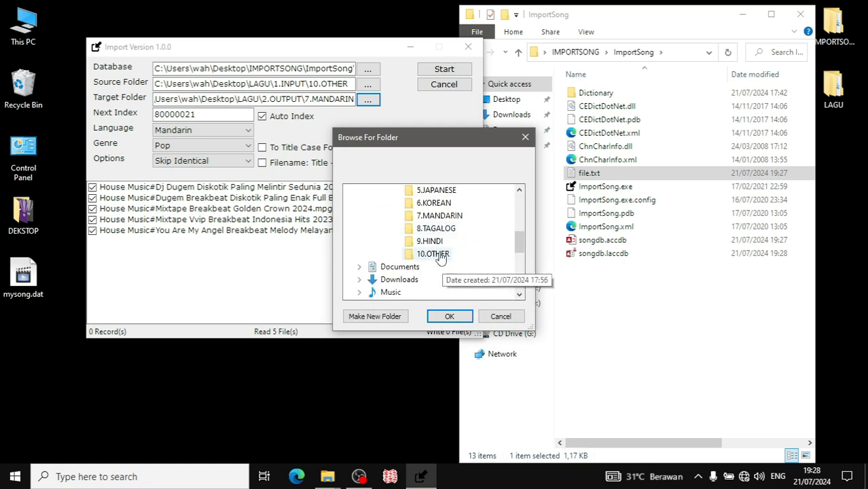
{"action": "left_click", "coordinate": [449, 316]}
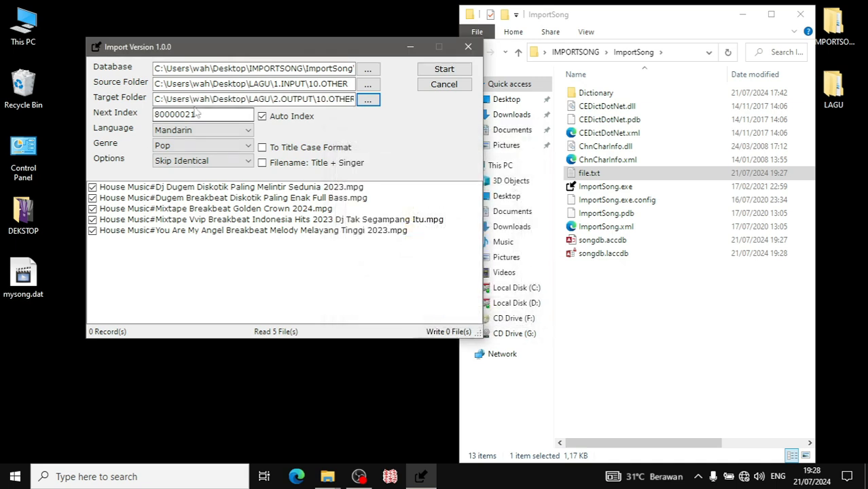
Step: Set the language to Other and the genre to DJ/House, and run the import of the listed songs
{"action": "left_click", "coordinate": [223, 136]}
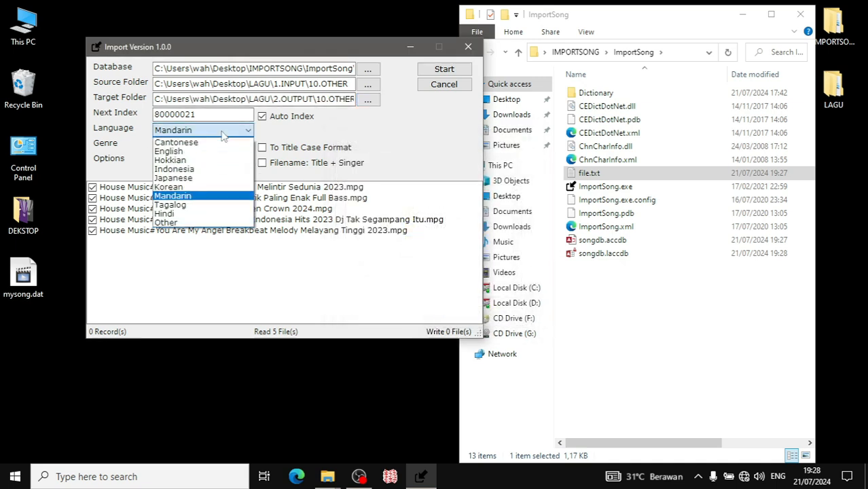
{"action": "left_click", "coordinate": [172, 223]}
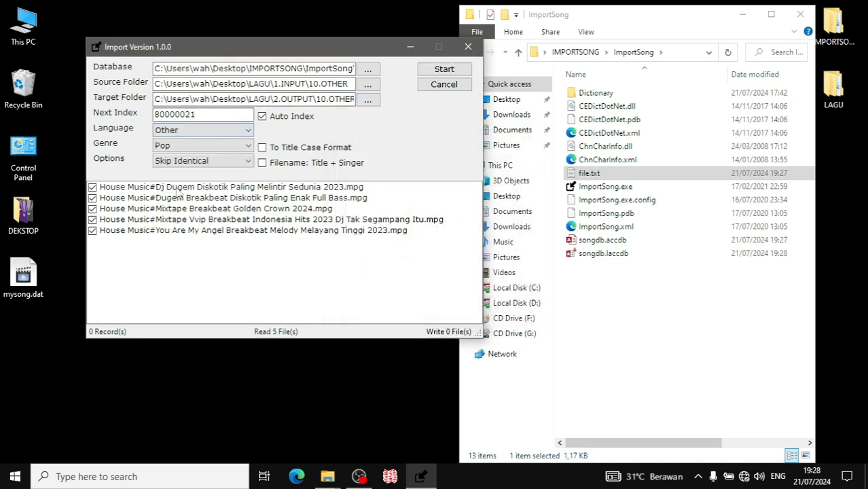
{"action": "left_click", "coordinate": [237, 148]}
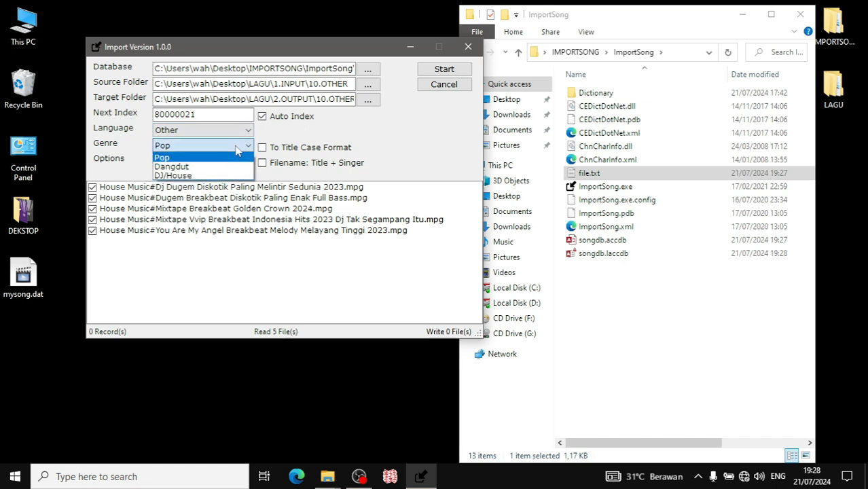
{"action": "left_click", "coordinate": [182, 177]}
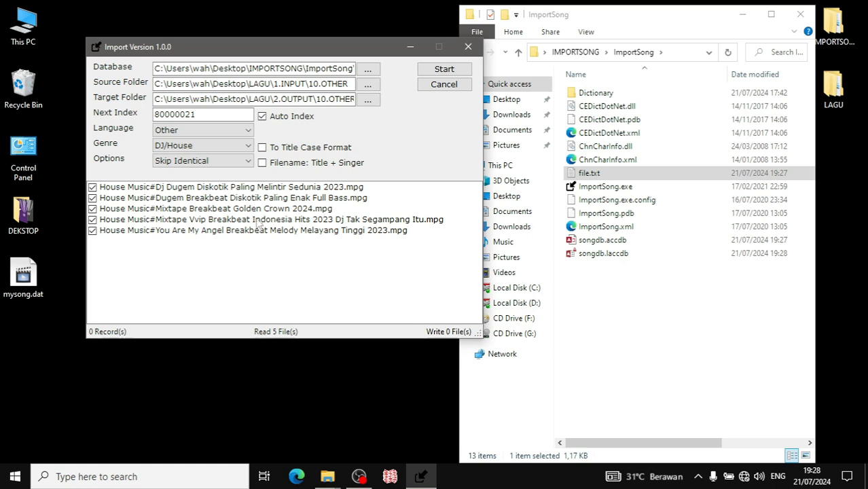
{"action": "left_click", "coordinate": [445, 70]}
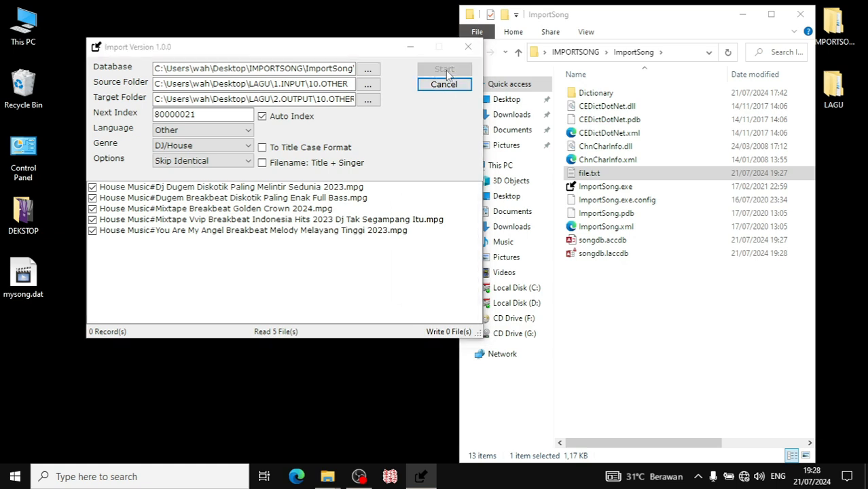
{"action": "left_click", "coordinate": [443, 284]}
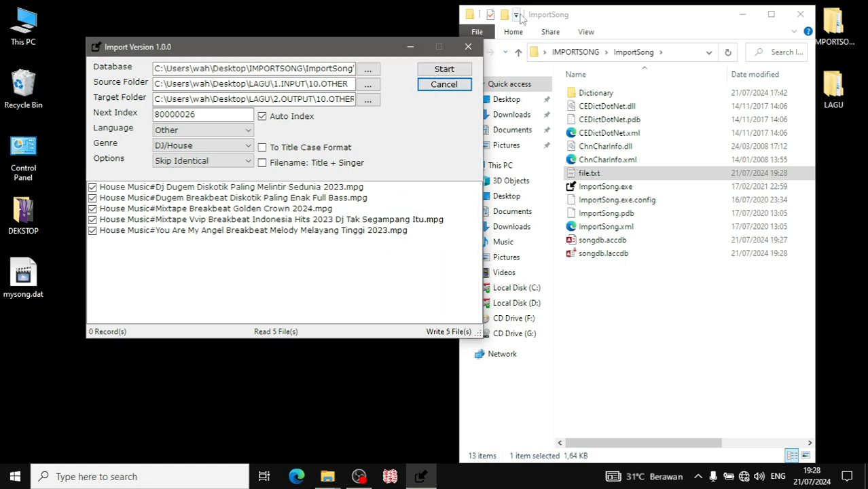
Step: Check the imported video files in the LAGU\2.OUTPUT\10.OTHER folder on the desktop
{"action": "double_click", "coordinate": [834, 89]}
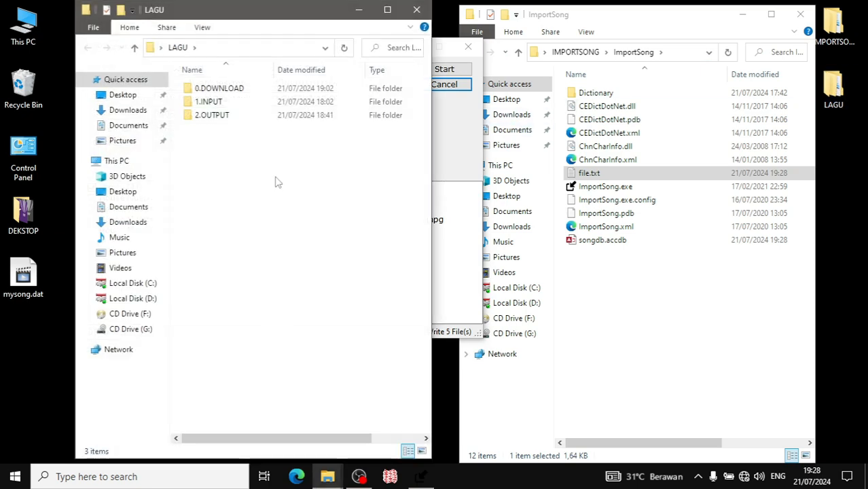
{"action": "left_click", "coordinate": [202, 120]}
{"action": "double_click", "coordinate": [203, 121]}
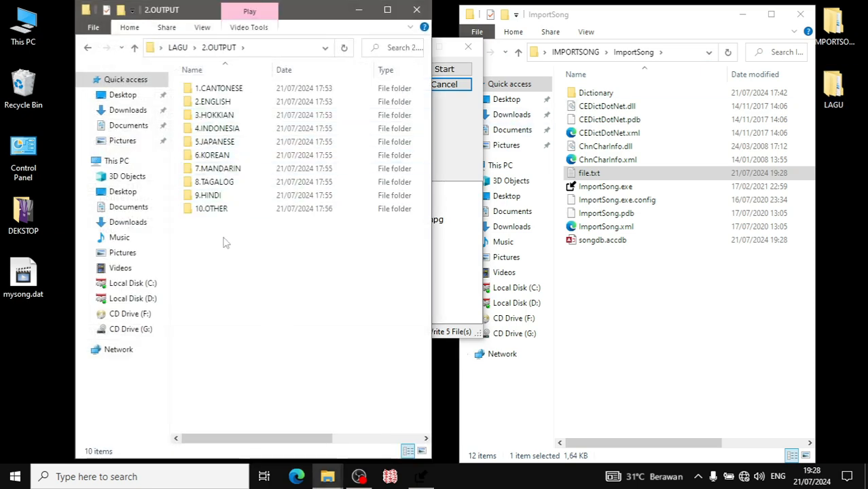
{"action": "double_click", "coordinate": [214, 217]}
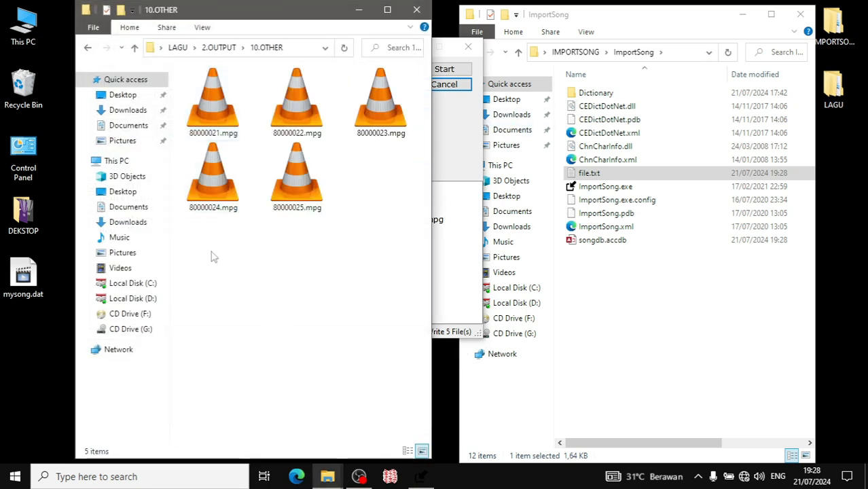
{"action": "left_click_drag", "start_coordinate": [214, 246], "coordinate": [416, 67]}
Step: Check the contents of the LAGU\1.INPUT\10.OTHER source folder and close the folder window
{"action": "left_click", "coordinate": [87, 48]}
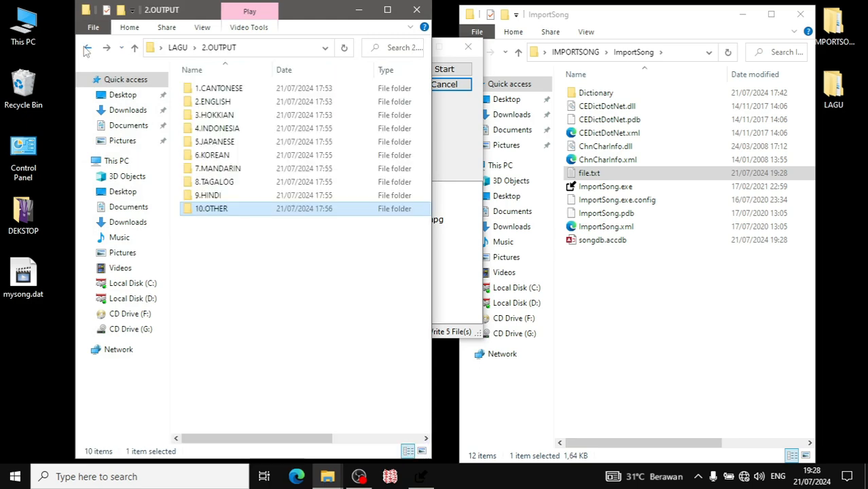
{"action": "left_click", "coordinate": [87, 48]}
{"action": "double_click", "coordinate": [204, 115]}
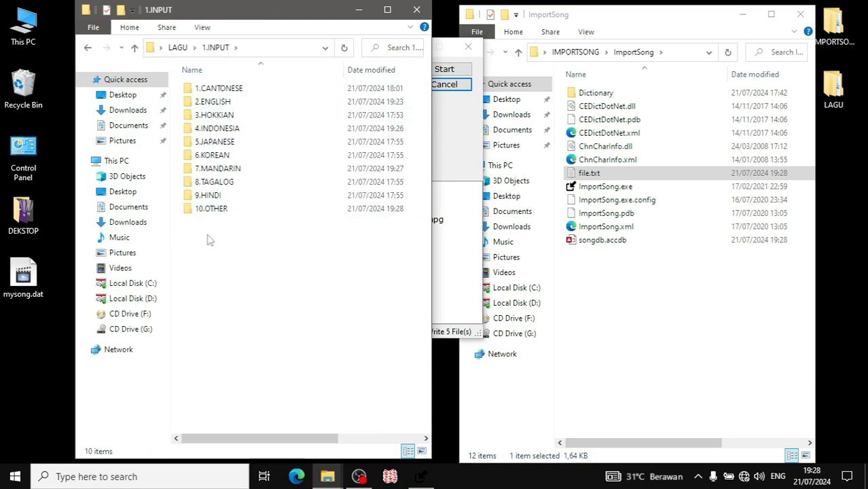
{"action": "left_click", "coordinate": [197, 213]}
{"action": "double_click", "coordinate": [197, 213]}
{"action": "left_click", "coordinate": [416, 10]}
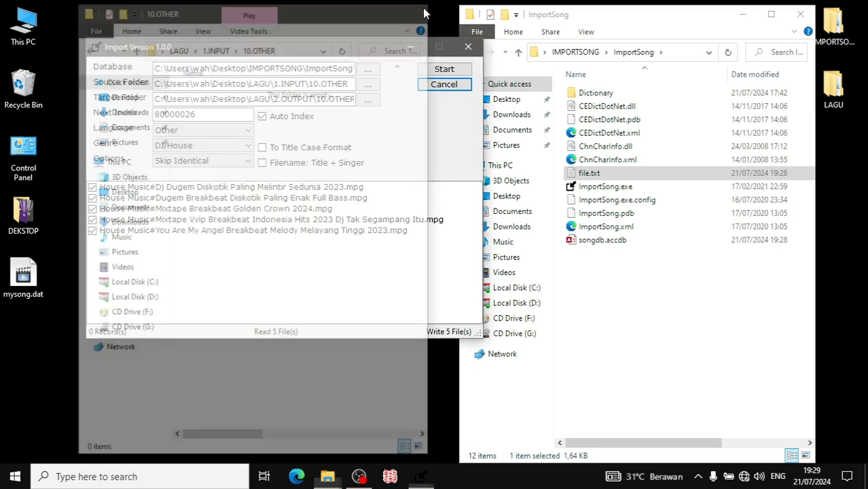
Step: Open file.txt from the ImportSong folder, review its song entries through the last line, and close it
{"action": "left_click_drag", "start_coordinate": [360, 49], "coordinate": [302, 34]}
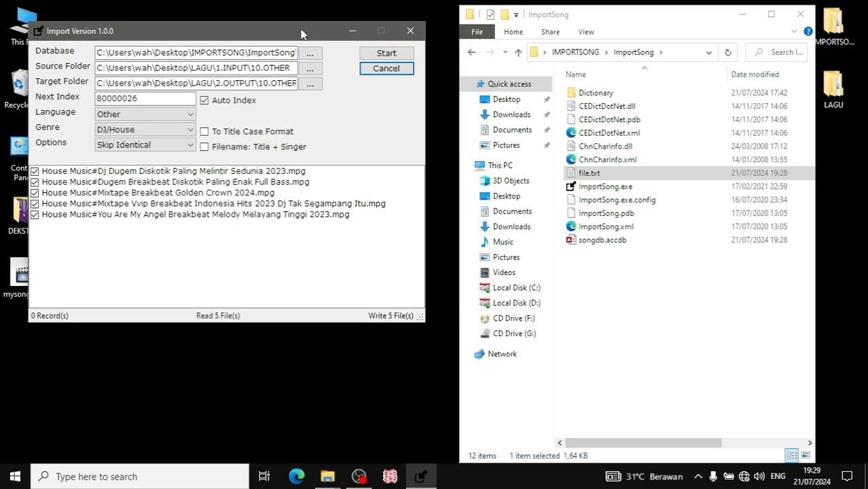
{"action": "left_click", "coordinate": [593, 178]}
{"action": "double_click", "coordinate": [591, 175]}
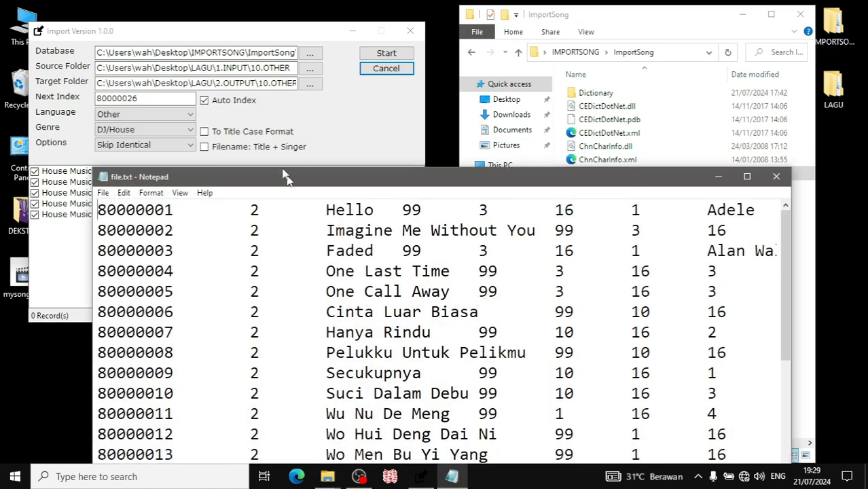
{"action": "left_click_drag", "start_coordinate": [292, 187], "coordinate": [227, 22]}
{"action": "scroll", "coordinate": [237, 102], "scroll_direction": "down", "scroll_amount": 4}
{"action": "scroll", "coordinate": [231, 147], "scroll_direction": "up", "scroll_amount": 4}
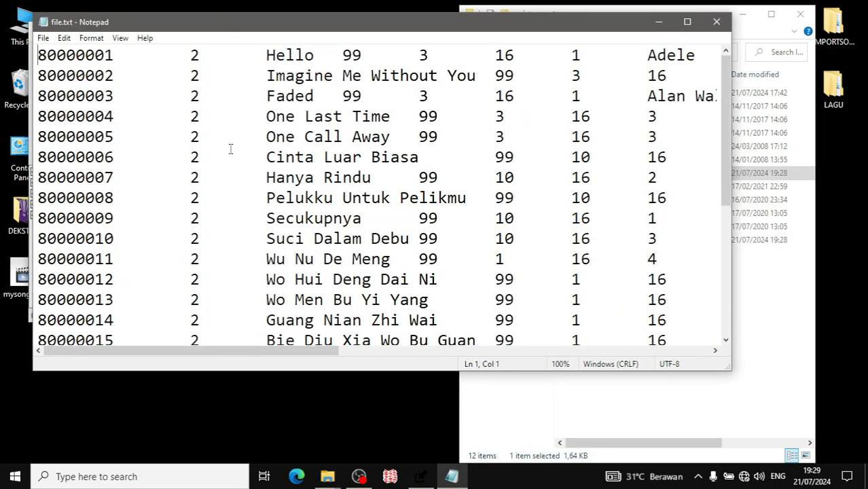
{"action": "scroll", "coordinate": [218, 155], "scroll_direction": "down", "scroll_amount": 4}
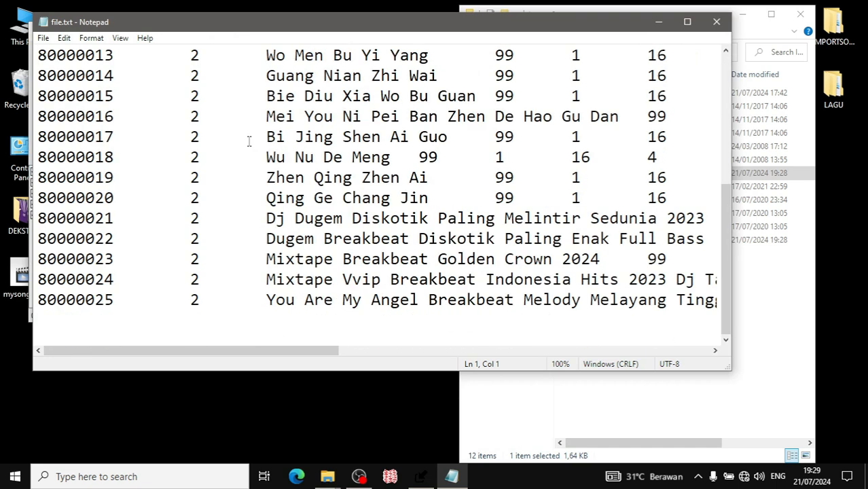
{"action": "left_click", "coordinate": [716, 24]}
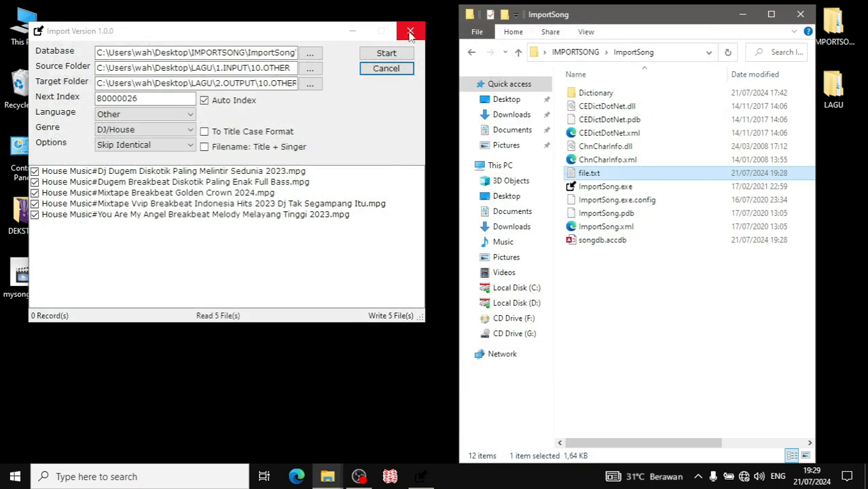
{"action": "mouse_move", "coordinate": [288, 31]}
{"action": "left_mouse_down"}
{"action": "mouse_move", "coordinate": [341, 46]}
{"action": "mouse_move", "coordinate": [296, 37]}
{"action": "left_mouse_up"}
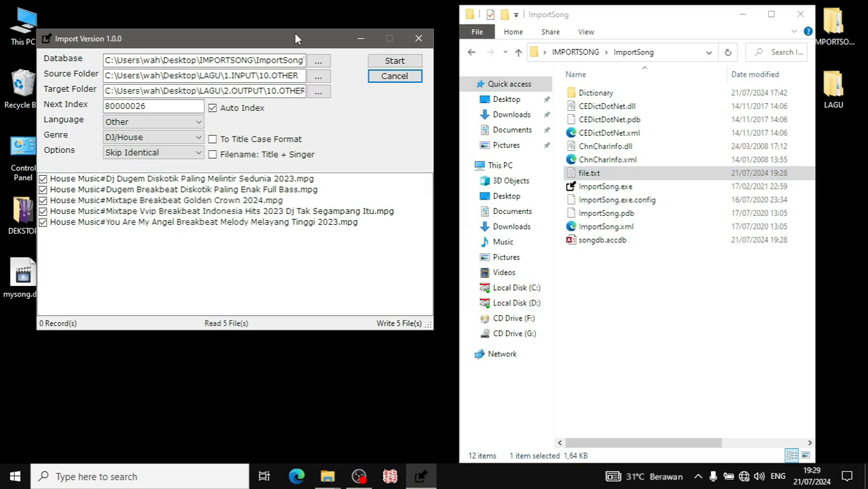
{"action": "left_click", "coordinate": [439, 56]}
{"action": "left_click", "coordinate": [673, 126]}
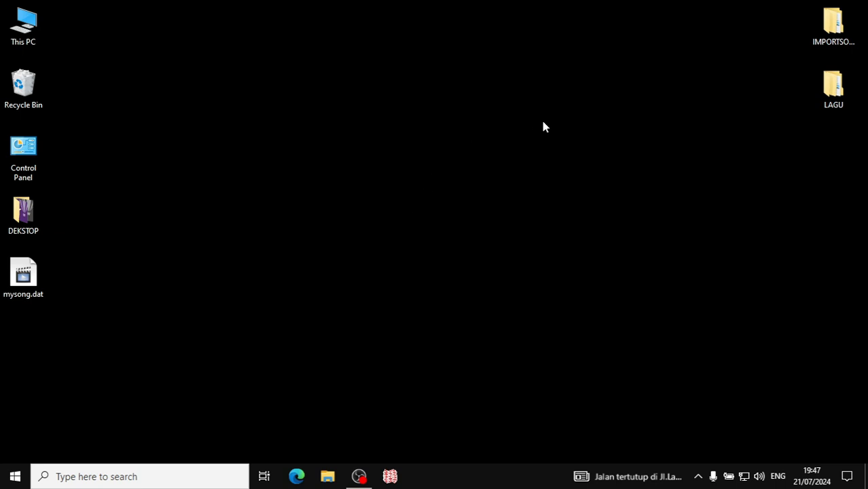
{"action": "right_click", "coordinate": [495, 83]}
{"action": "left_click", "coordinate": [520, 121]}
Step: Open the Ethernet adapter's status from the Control Panel's network adapter settings
{"action": "double_click", "coordinate": [19, 155]}
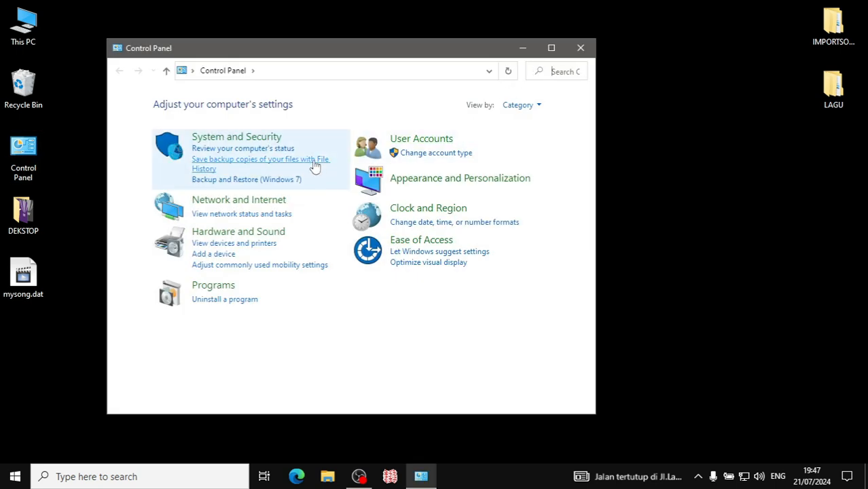
{"action": "left_click", "coordinate": [264, 201]}
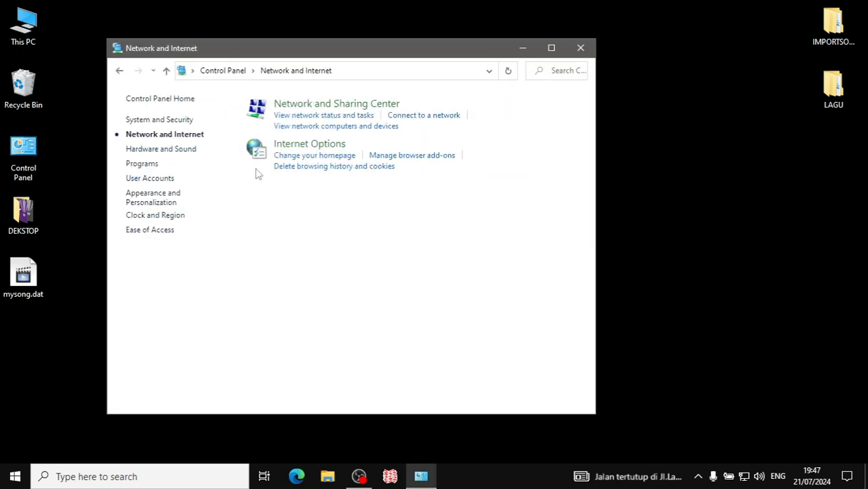
{"action": "left_click", "coordinate": [306, 111]}
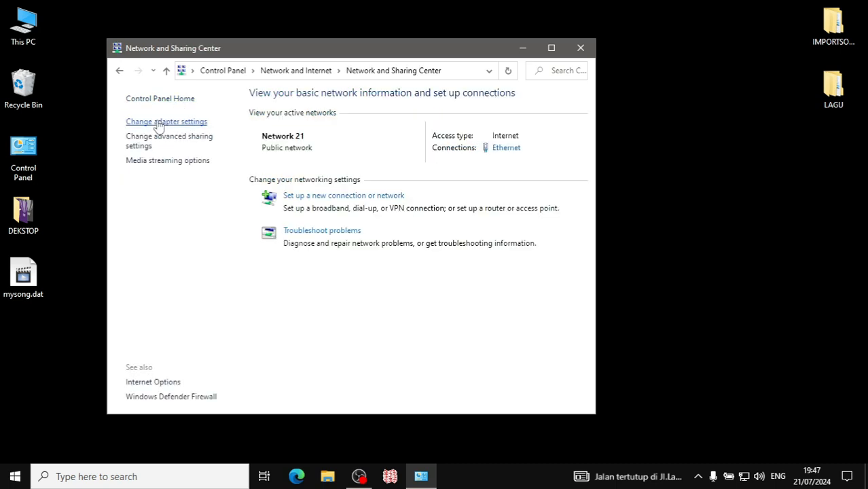
{"action": "left_click", "coordinate": [158, 121]}
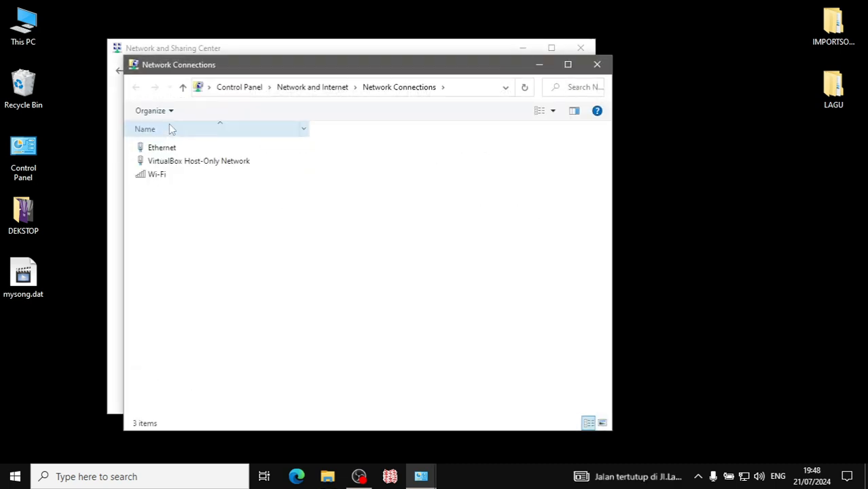
{"action": "double_click", "coordinate": [162, 148]}
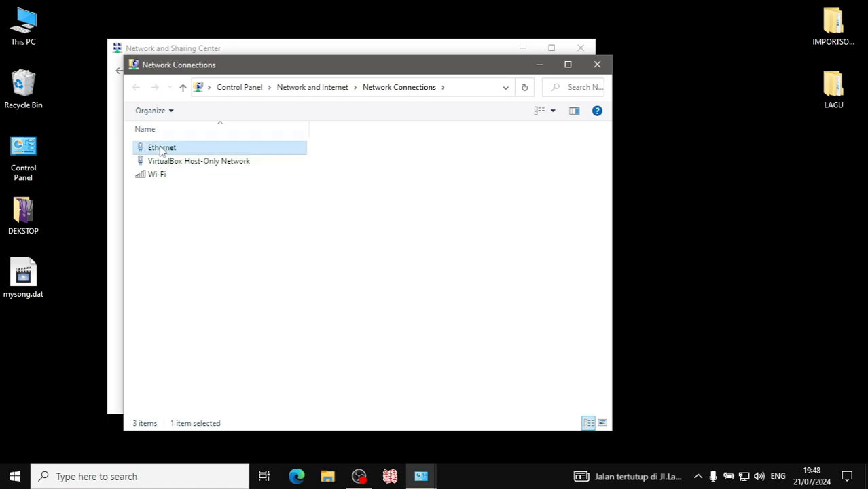
Step: Look up the IPv4 address in the Ethernet connection details and close all the network windows
{"action": "left_click", "coordinate": [367, 232]}
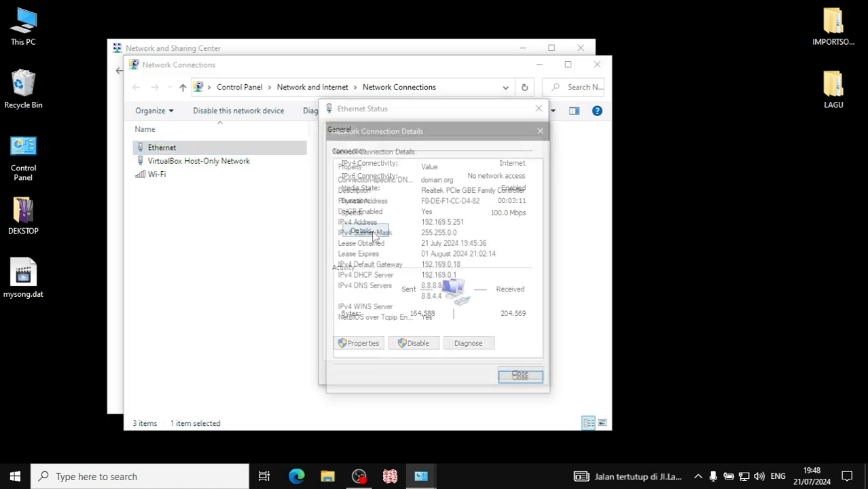
{"action": "left_click", "coordinate": [425, 222]}
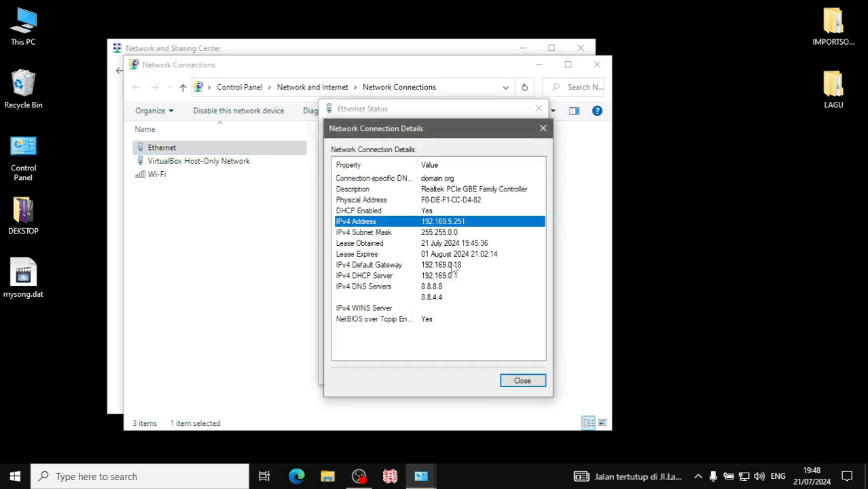
{"action": "left_click", "coordinate": [542, 128]}
{"action": "left_click", "coordinate": [539, 108]}
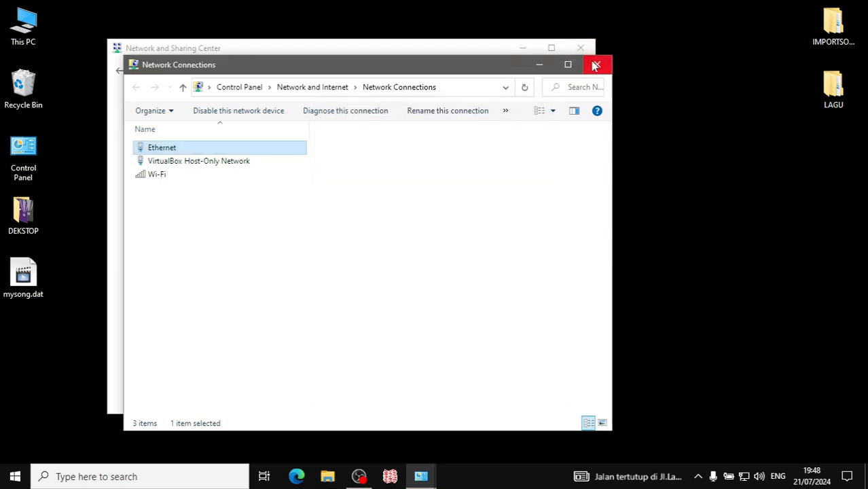
{"action": "left_click", "coordinate": [595, 65]}
{"action": "left_click", "coordinate": [581, 49]}
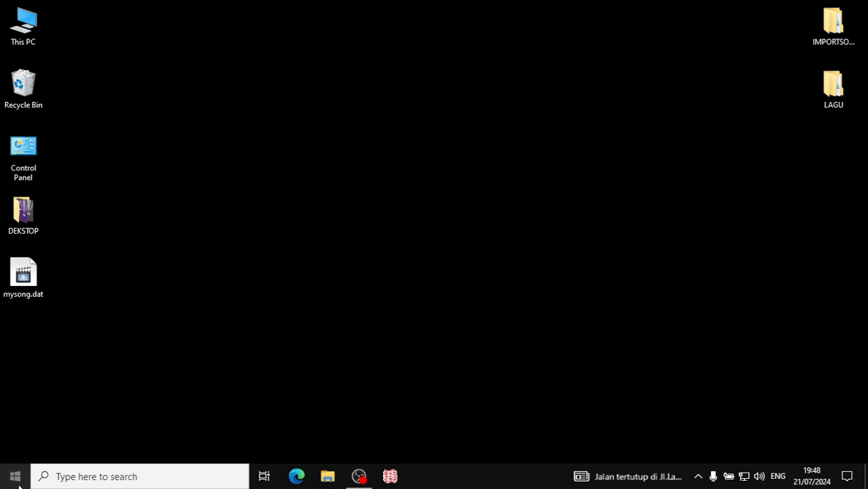
{"action": "right_click", "coordinate": [225, 157]}
{"action": "left_click", "coordinate": [257, 196]}
Step: Search the computer for "filezilla" and launch the FileZilla app
{"action": "key", "text": "super"}
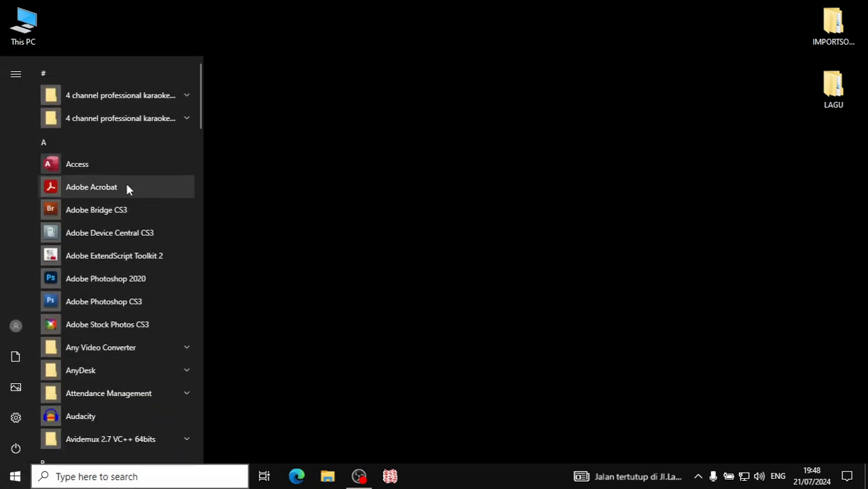
{"action": "scroll", "coordinate": [112, 236], "scroll_direction": "down", "scroll_amount": 5}
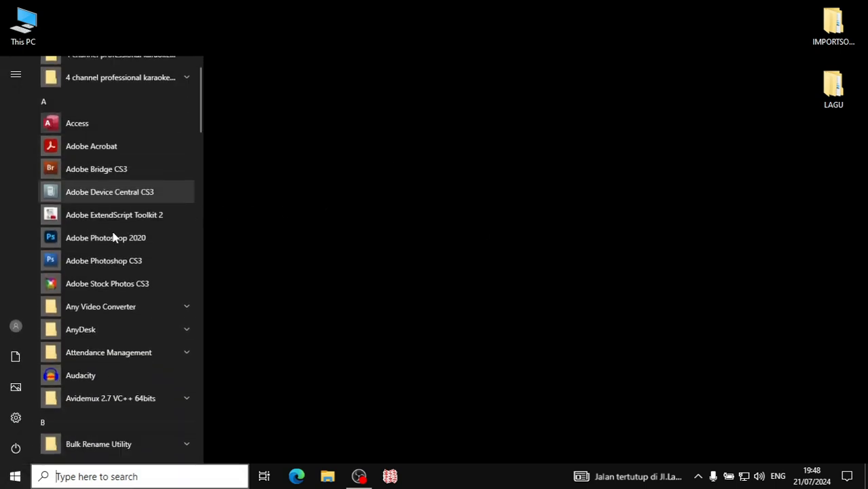
{"action": "left_click", "coordinate": [155, 470]}
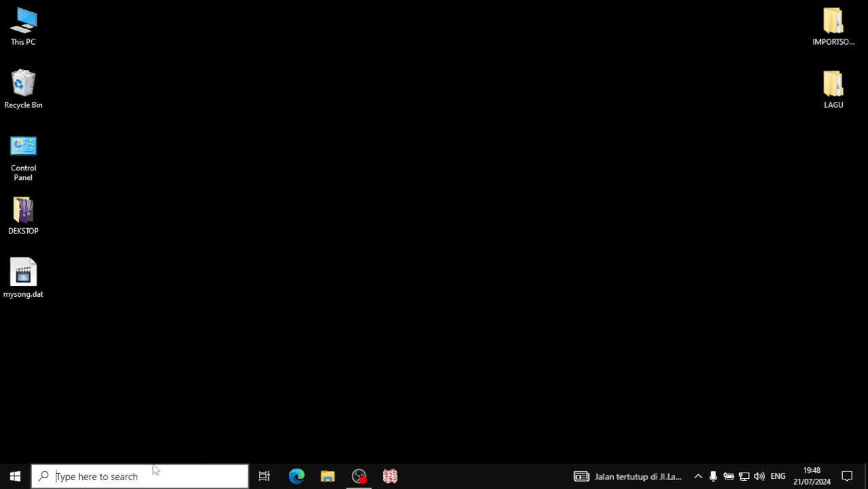
{"action": "type", "text": "filezilla"}
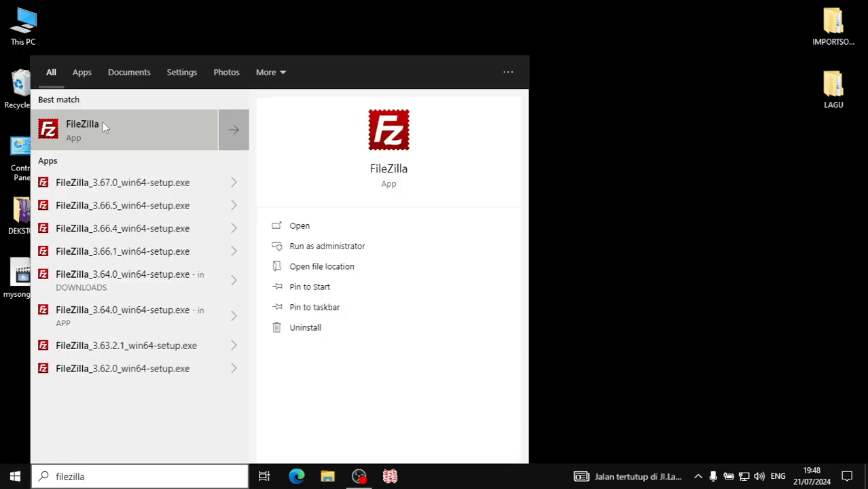
{"action": "left_click", "coordinate": [97, 131]}
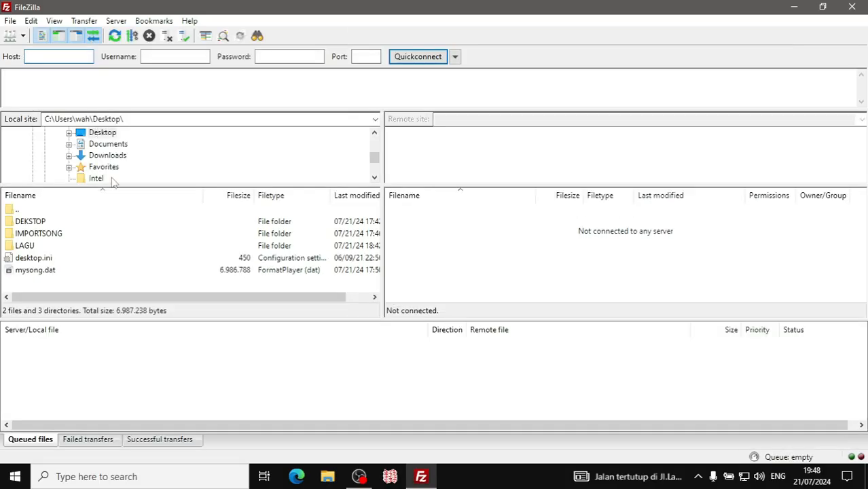
{"action": "double_click", "coordinate": [21, 212]}
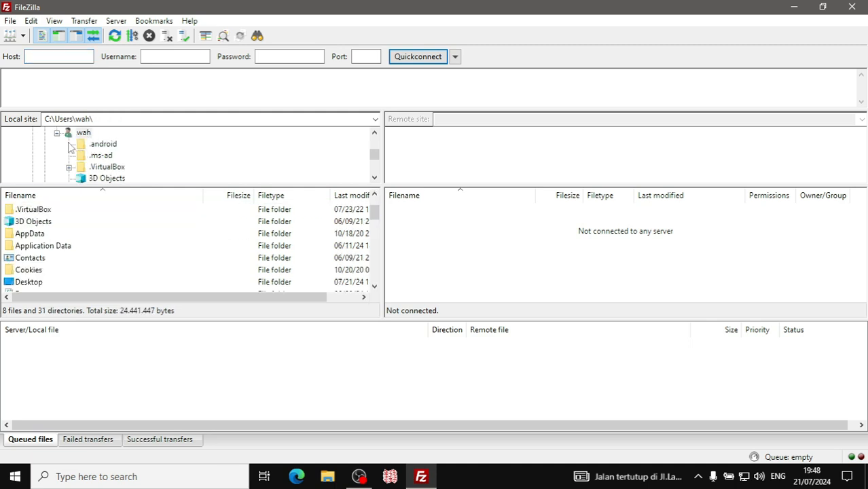
{"action": "scroll", "coordinate": [71, 147], "scroll_direction": "up", "scroll_amount": 4}
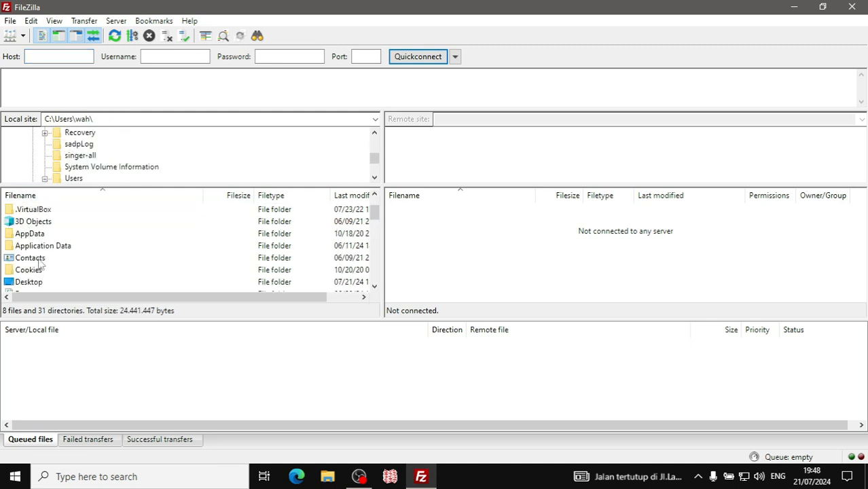
{"action": "double_click", "coordinate": [42, 283]}
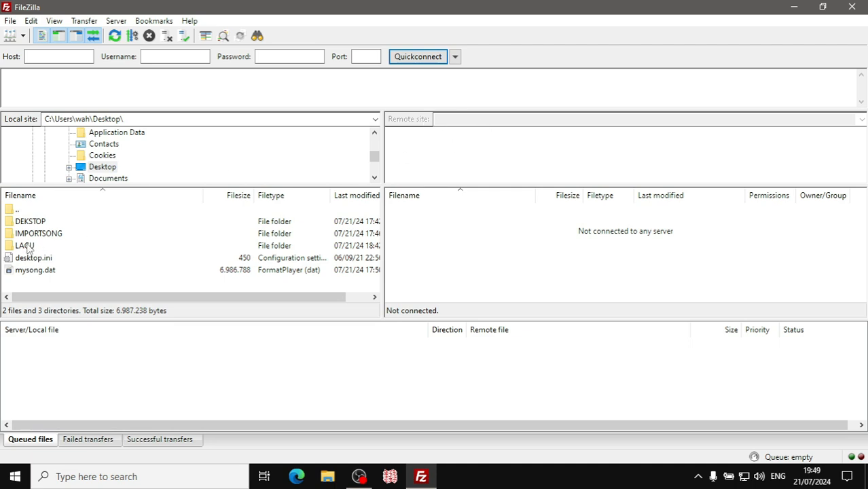
Step: Create a local directory named DATABASE in the Desktop folder and enter it
{"action": "right_click", "coordinate": [110, 227]}
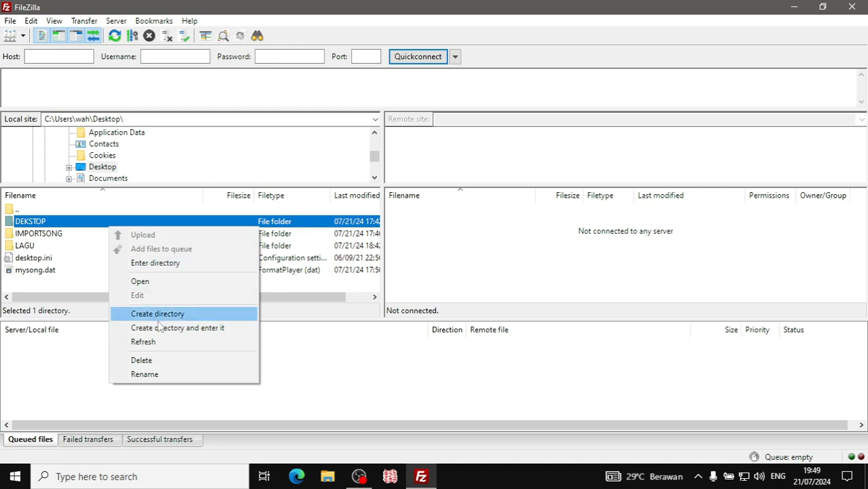
{"action": "left_click", "coordinate": [136, 314]}
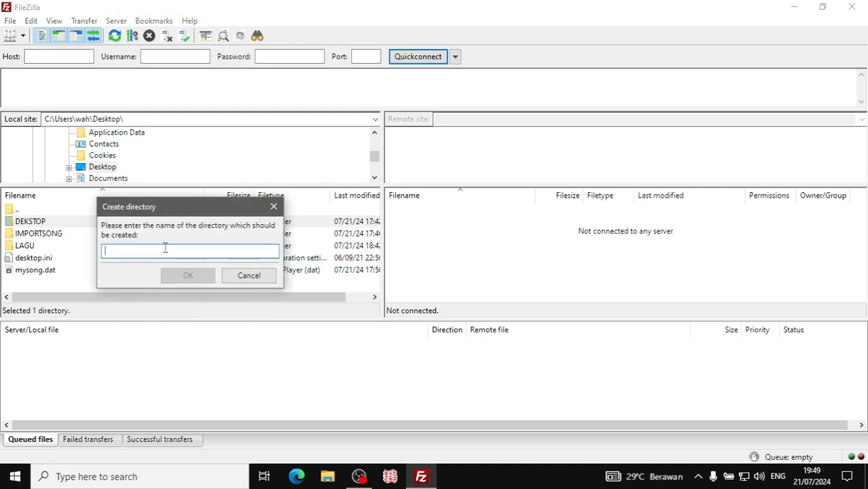
{"action": "type", "text": "DATABASE"}
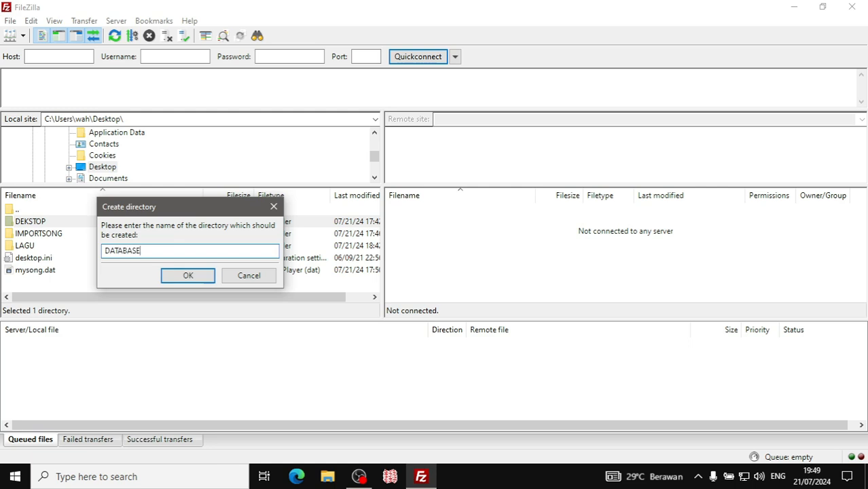
{"action": "key", "text": "Return"}
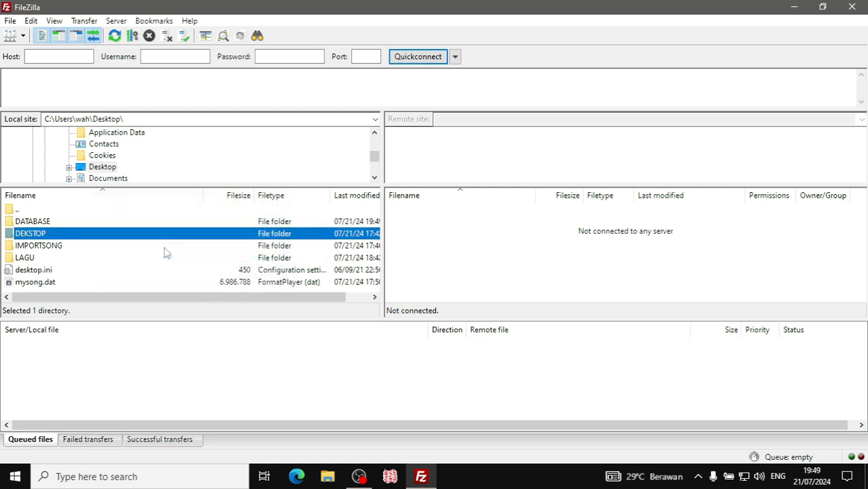
{"action": "double_click", "coordinate": [43, 225]}
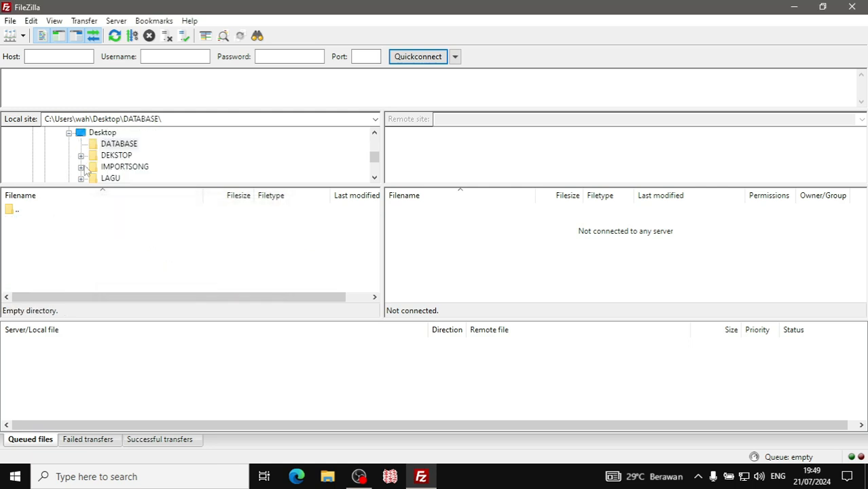
Step: Connect to the saved site "server" and open the remote folder /hda/linux/config
{"action": "left_click", "coordinate": [23, 36]}
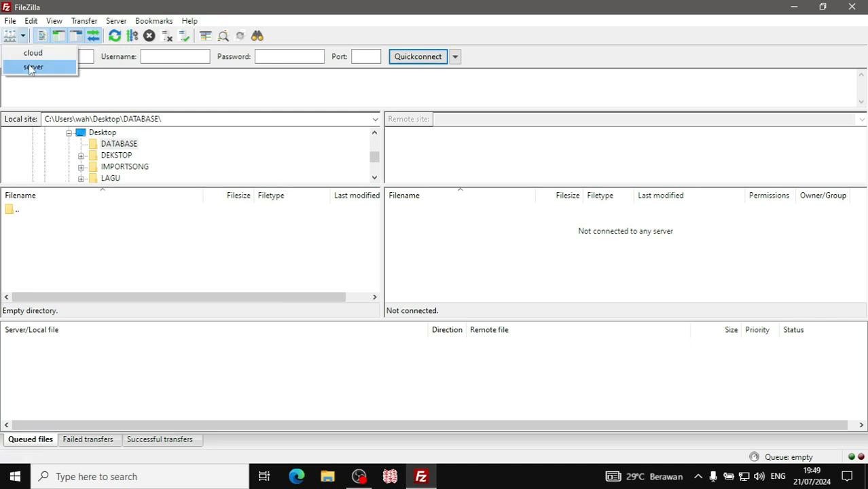
{"action": "left_click", "coordinate": [30, 67]}
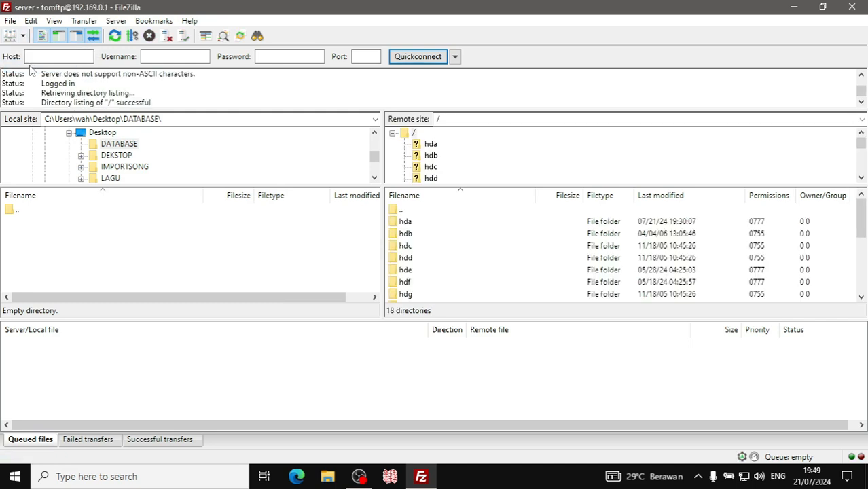
{"action": "double_click", "coordinate": [410, 223]}
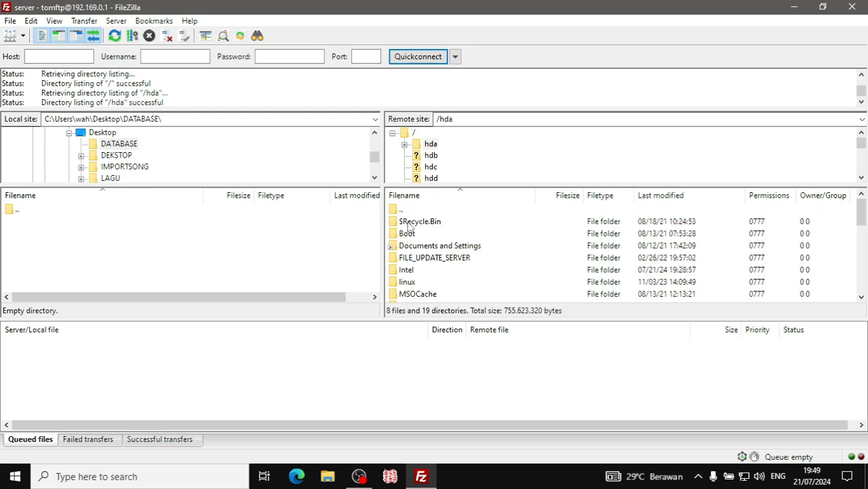
{"action": "double_click", "coordinate": [403, 211]}
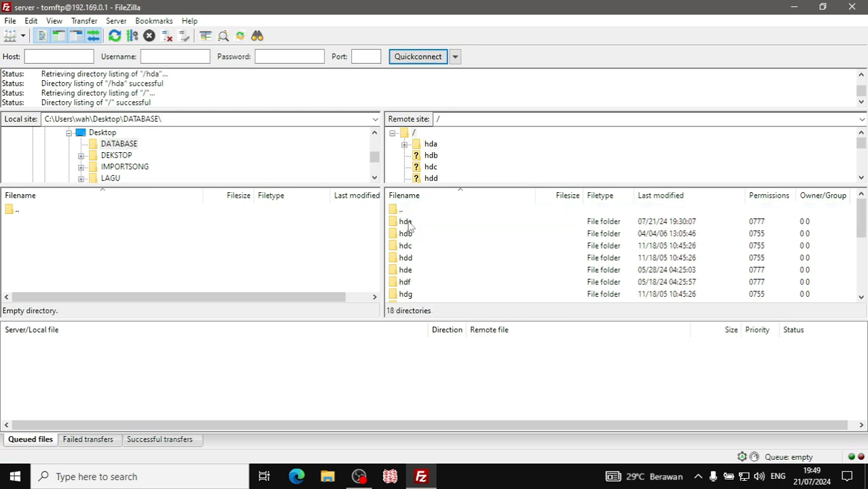
{"action": "left_click", "coordinate": [410, 223]}
{"action": "double_click", "coordinate": [410, 223]}
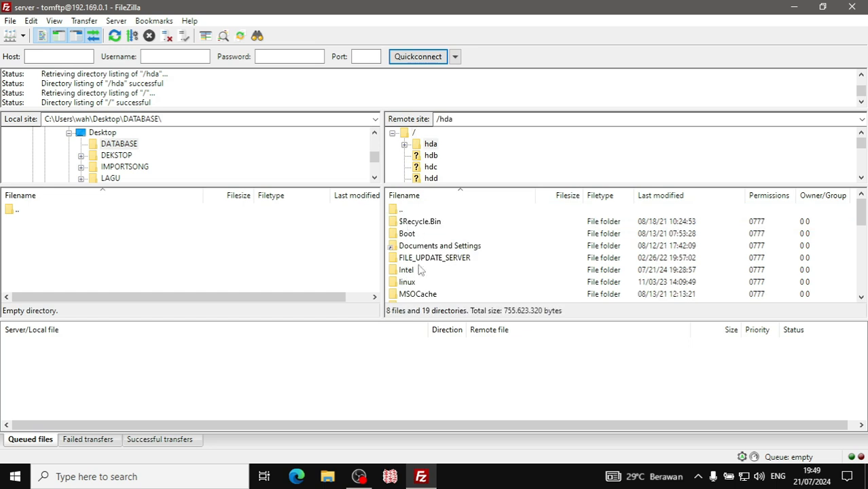
{"action": "double_click", "coordinate": [409, 284]}
{"action": "double_click", "coordinate": [417, 224]}
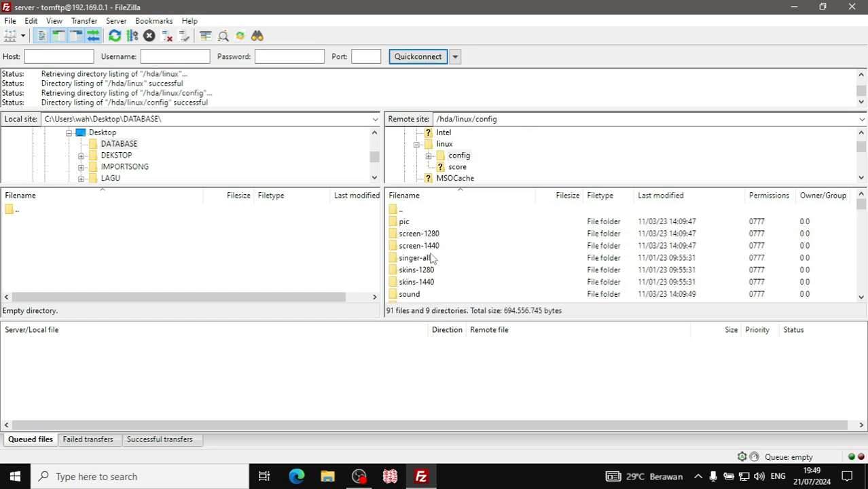
Step: Download mysong.dat from the remote config folder into the local DATABASE folder
{"action": "scroll", "coordinate": [432, 258], "scroll_direction": "down", "scroll_amount": 7}
{"action": "scroll", "coordinate": [432, 258], "scroll_direction": "down", "scroll_amount": 2}
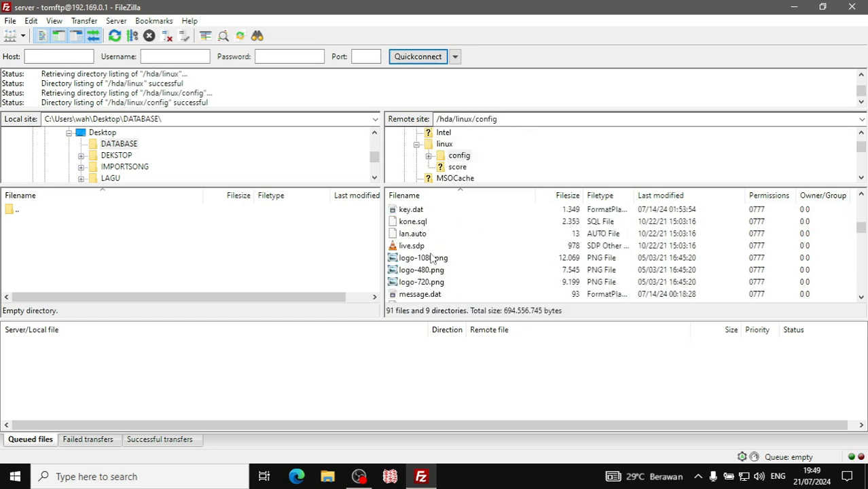
{"action": "scroll", "coordinate": [431, 258], "scroll_direction": "down", "scroll_amount": 2}
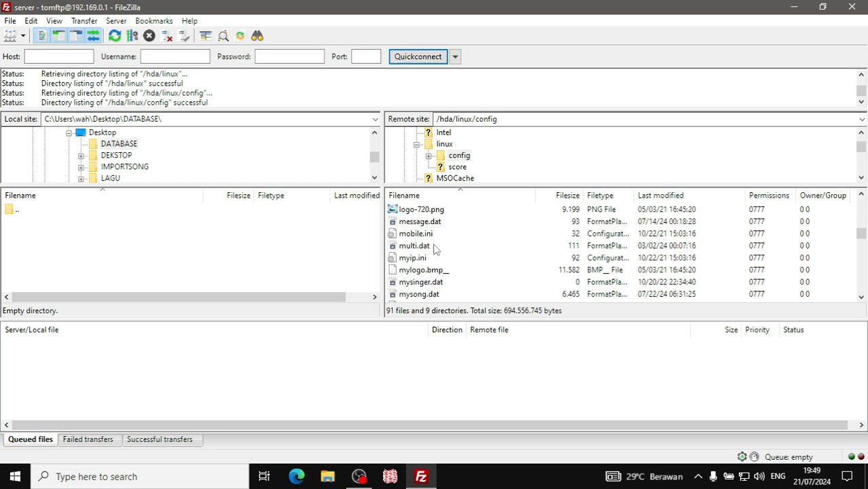
{"action": "scroll", "coordinate": [433, 265], "scroll_direction": "down", "scroll_amount": 1}
{"action": "left_click", "coordinate": [412, 261]}
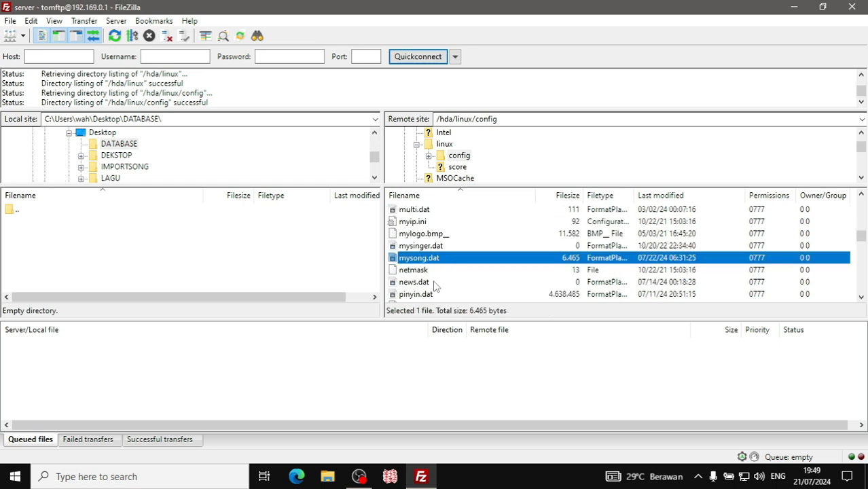
{"action": "left_click", "coordinate": [416, 249]}
{"action": "left_click", "coordinate": [419, 260]}
{"action": "right_click", "coordinate": [431, 260]}
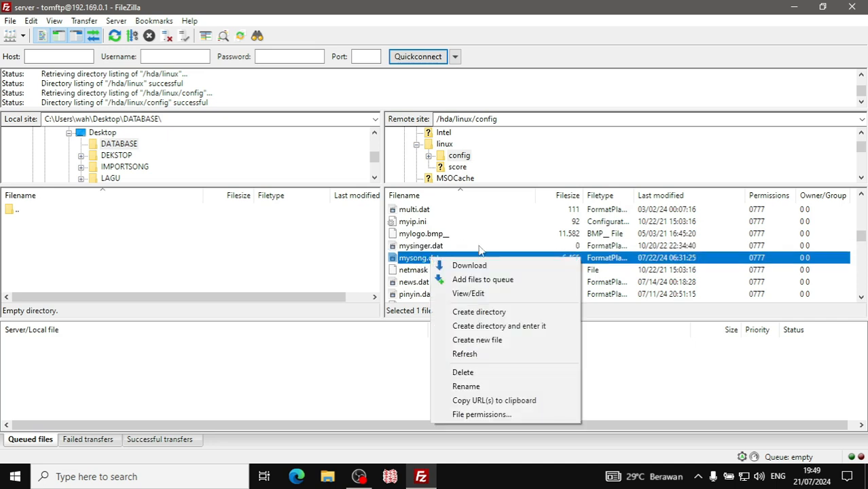
{"action": "left_click", "coordinate": [472, 266]}
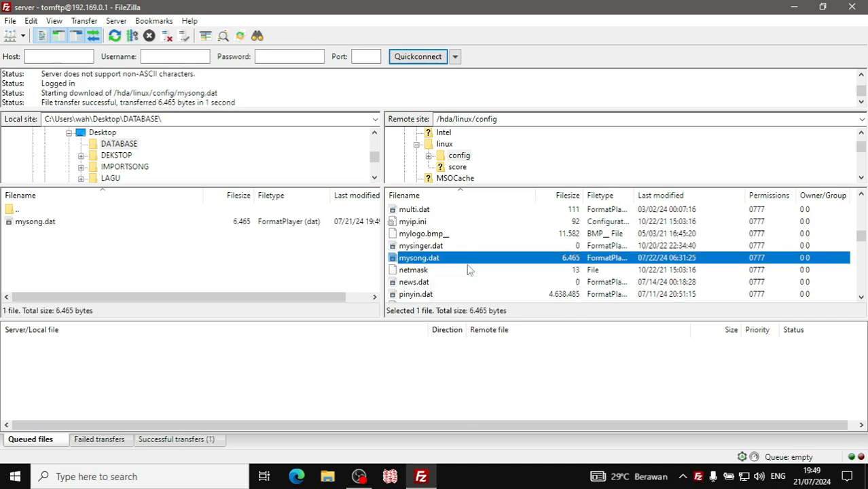
Step: Create a directory named BACKUP_SEBELUMNYA inside the local DATABASE folder
{"action": "left_click", "coordinate": [59, 252]}
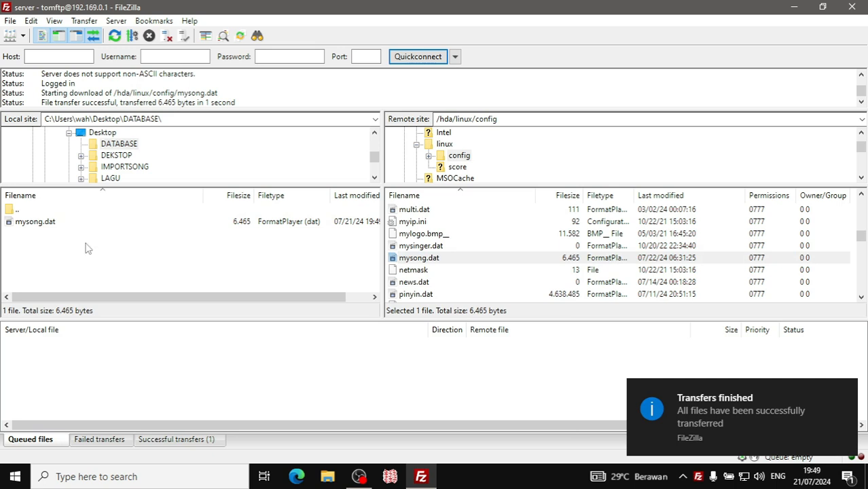
{"action": "right_click", "coordinate": [97, 248]}
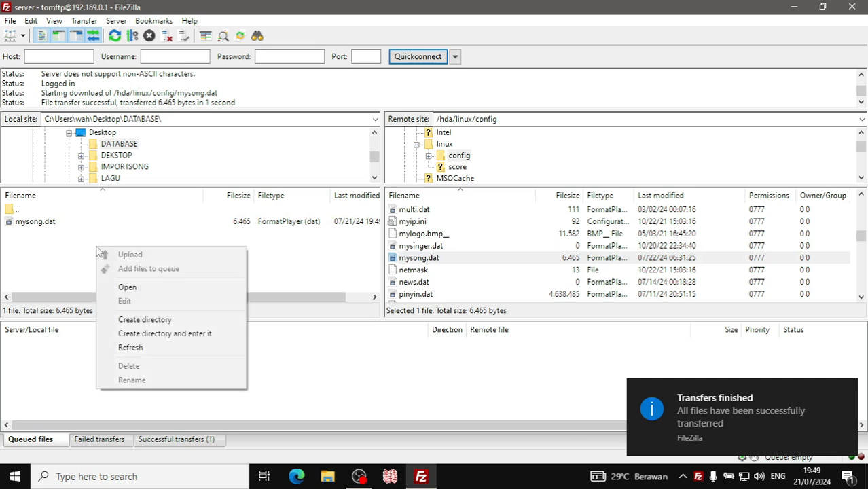
{"action": "left_click", "coordinate": [146, 319]}
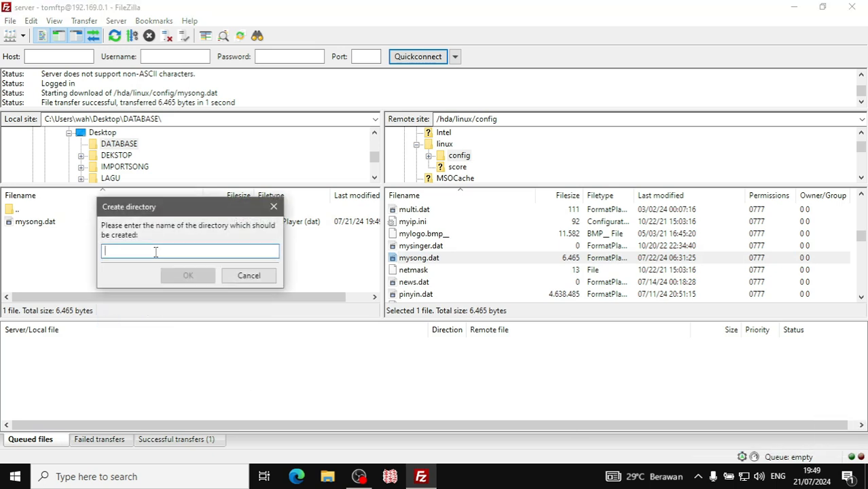
{"action": "type", "text": "BACK"}
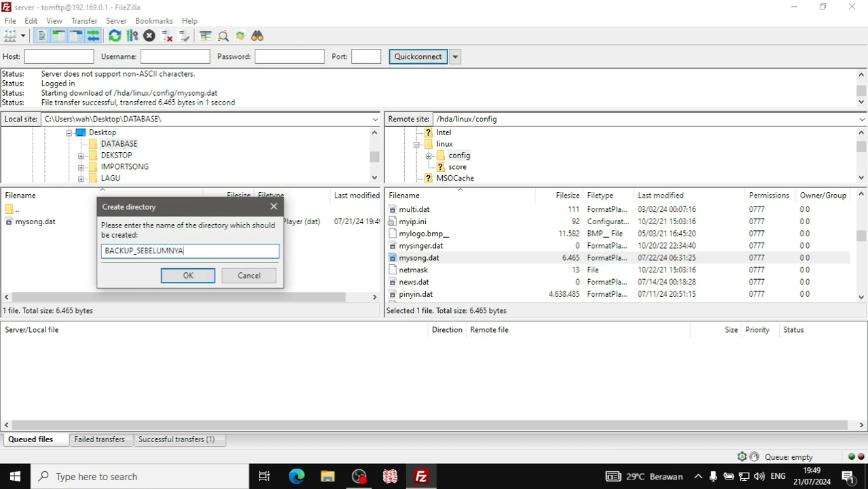
{"action": "type", "text": "UP_SEBELUMNYA"}
{"action": "key", "text": "Return"}
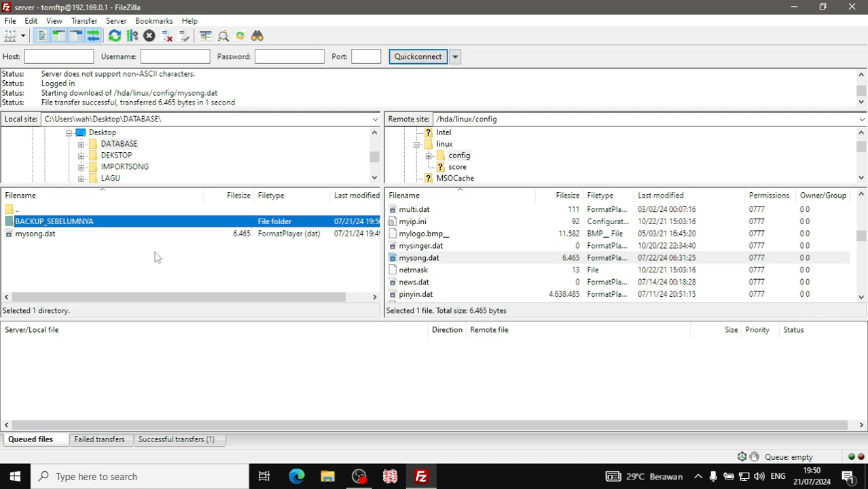
Step: Enter the local BACKUP_SEBELUMNYA folder and download the remote mysong.dat into it as a backup copy
{"action": "left_click", "coordinate": [31, 237]}
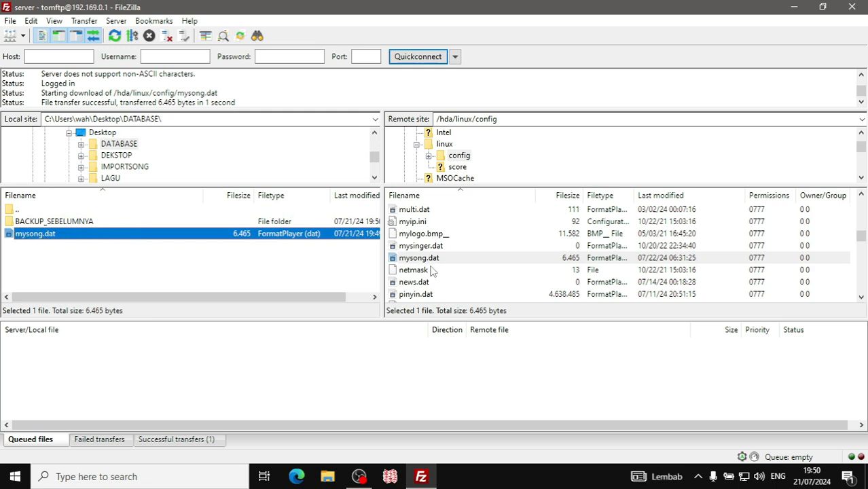
{"action": "double_click", "coordinate": [62, 226]}
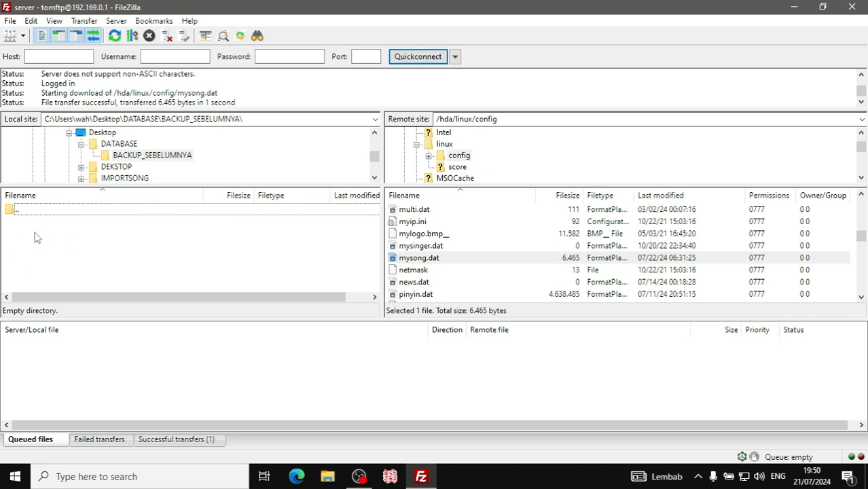
{"action": "right_click", "coordinate": [401, 258]}
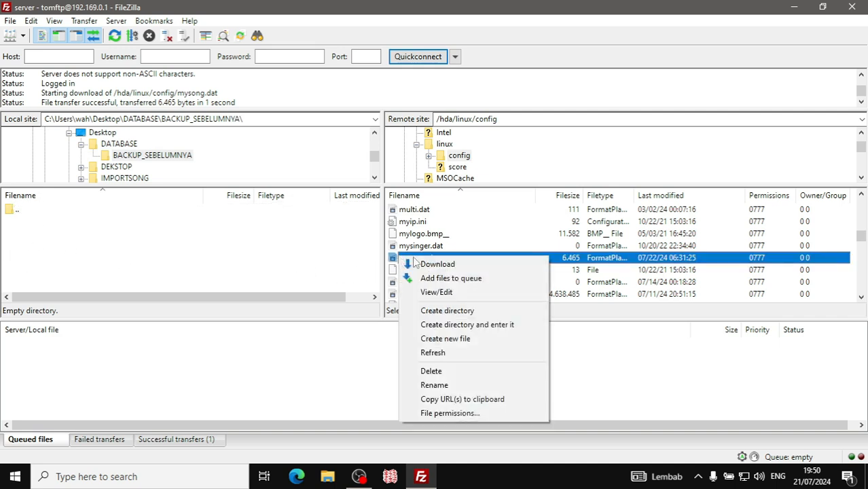
{"action": "left_click", "coordinate": [432, 264]}
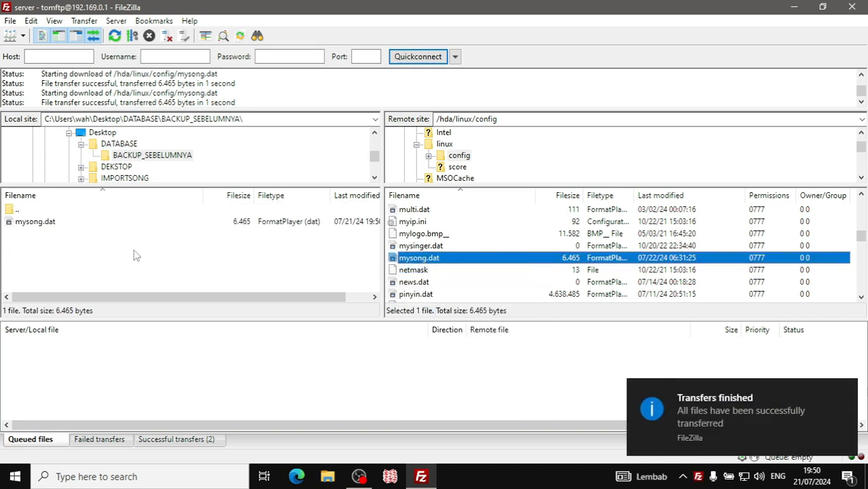
Step: Return the local site from BACKUP_SEBELUMNYA through DATABASE to the Desktop folder
{"action": "double_click", "coordinate": [35, 211]}
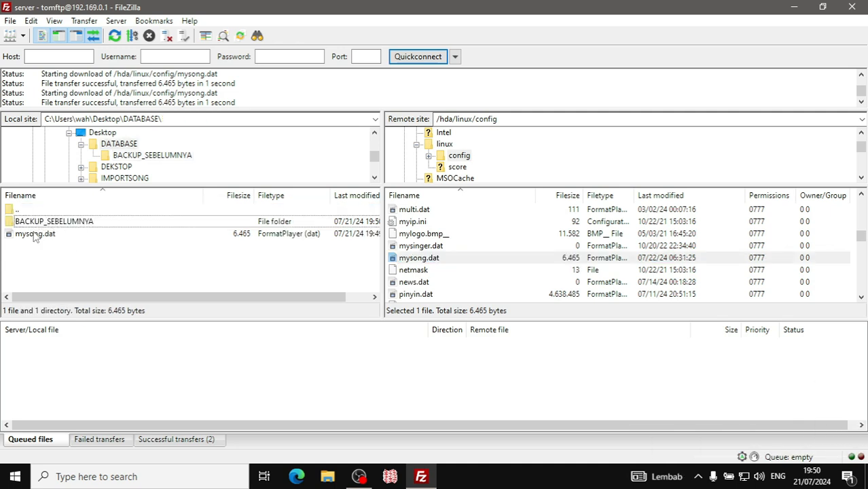
{"action": "left_click", "coordinate": [30, 236]}
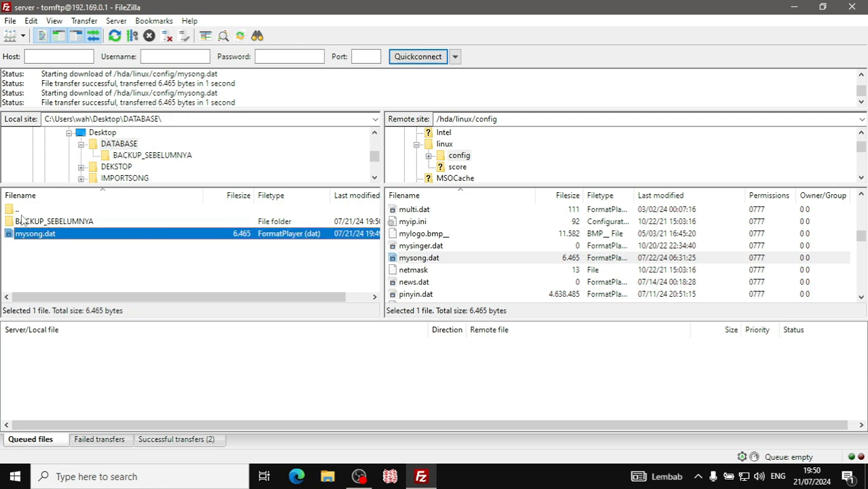
{"action": "left_click", "coordinate": [30, 251]}
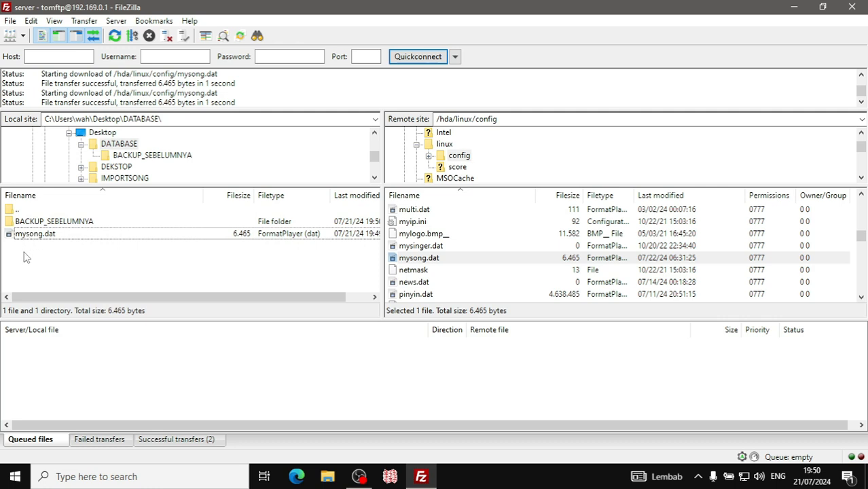
{"action": "left_click_drag", "start_coordinate": [24, 252], "coordinate": [67, 238]}
{"action": "left_click", "coordinate": [44, 262]}
{"action": "double_click", "coordinate": [20, 211]}
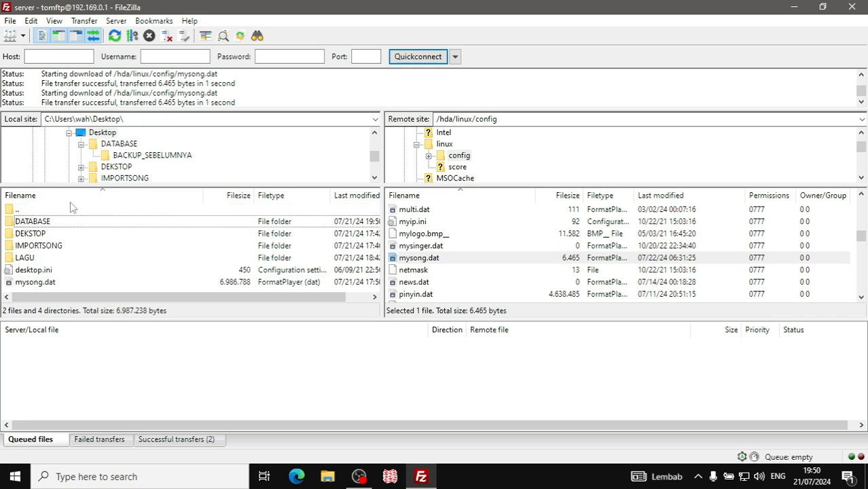
Step: Navigate the remote site from /hda/linux/config back up to the root directory
{"action": "left_click", "coordinate": [412, 212]}
{"action": "scroll", "coordinate": [406, 214], "scroll_direction": "up", "scroll_amount": 5}
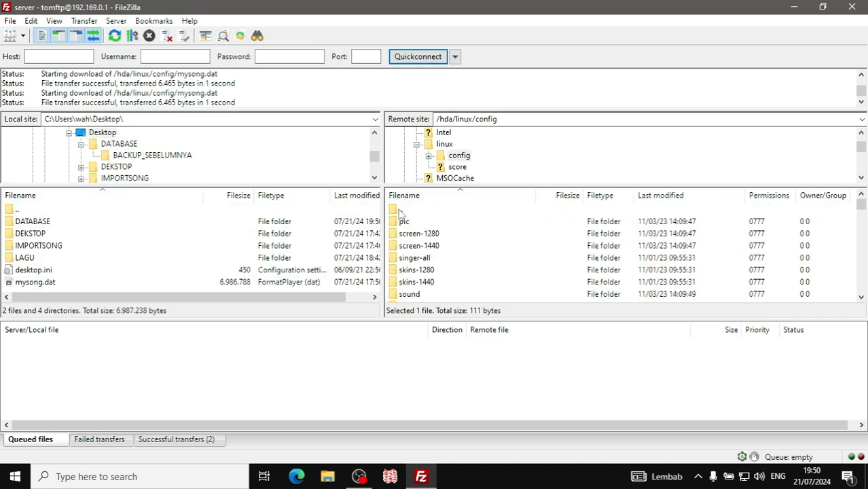
{"action": "double_click", "coordinate": [401, 211]}
{"action": "double_click", "coordinate": [401, 211]}
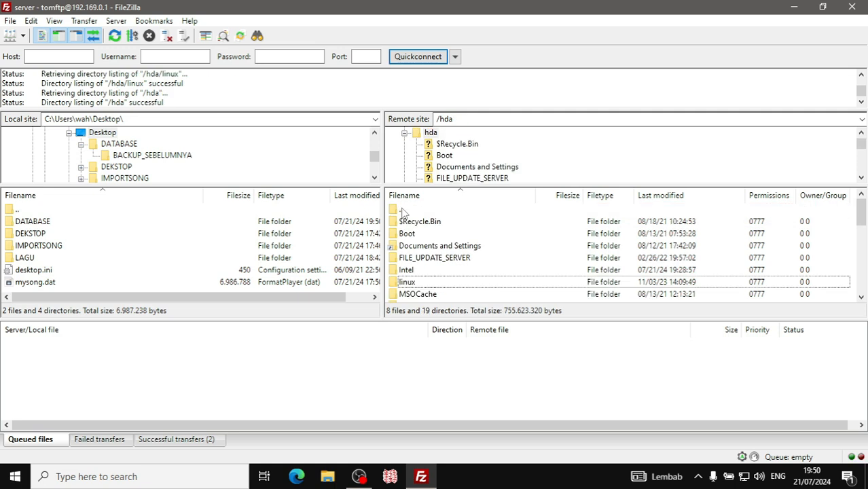
{"action": "double_click", "coordinate": [401, 210]}
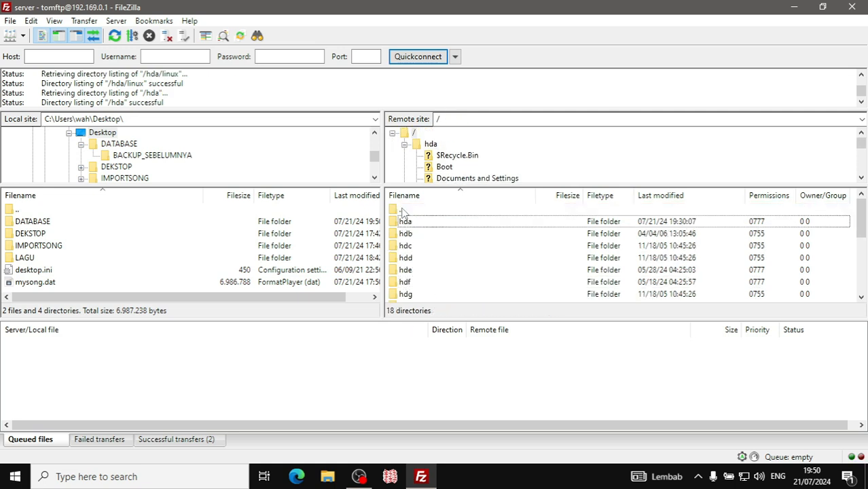
Step: Open the local 2.OUTPUT folder inside LAGU and look over its language folders
{"action": "double_click", "coordinate": [24, 260]}
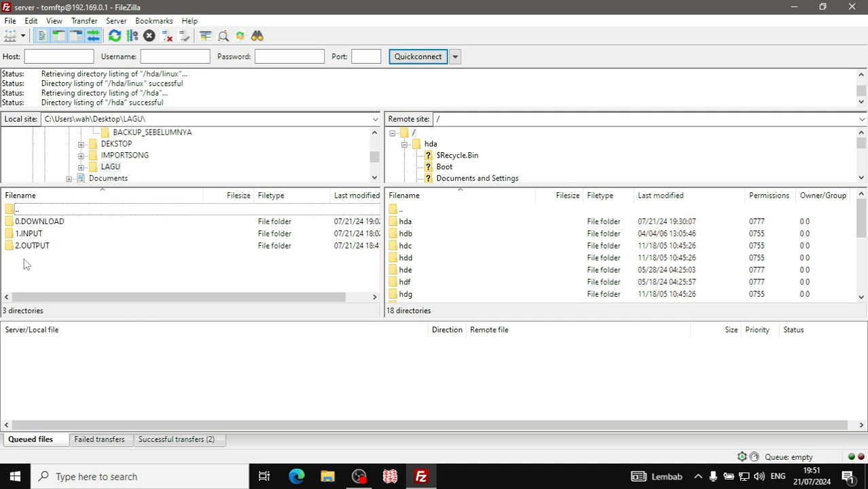
{"action": "double_click", "coordinate": [32, 246]}
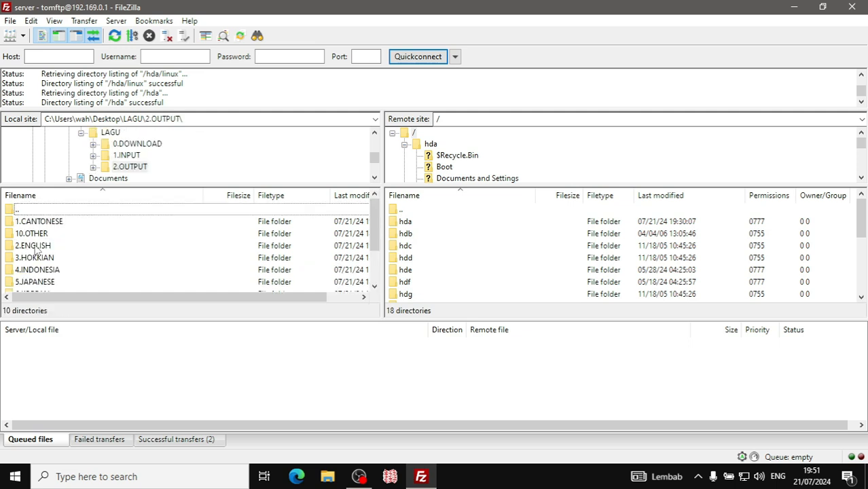
{"action": "scroll", "coordinate": [49, 233], "scroll_direction": "down", "scroll_amount": 2}
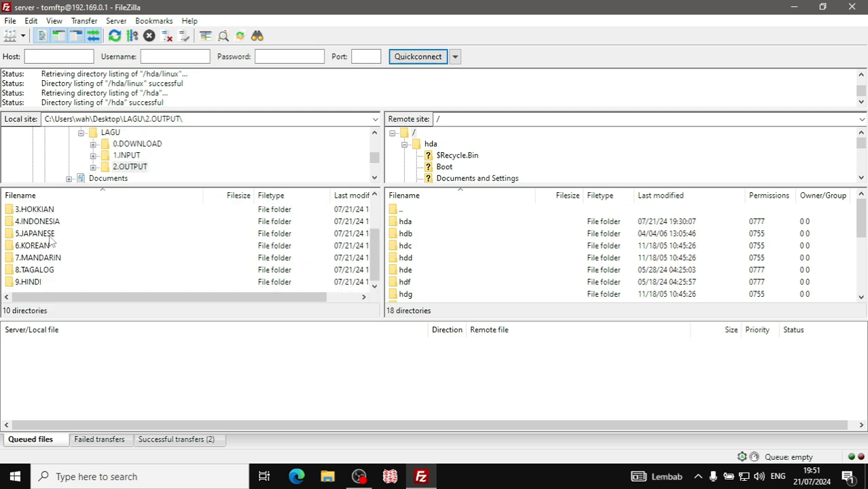
{"action": "scroll", "coordinate": [53, 238], "scroll_direction": "up", "scroll_amount": 2}
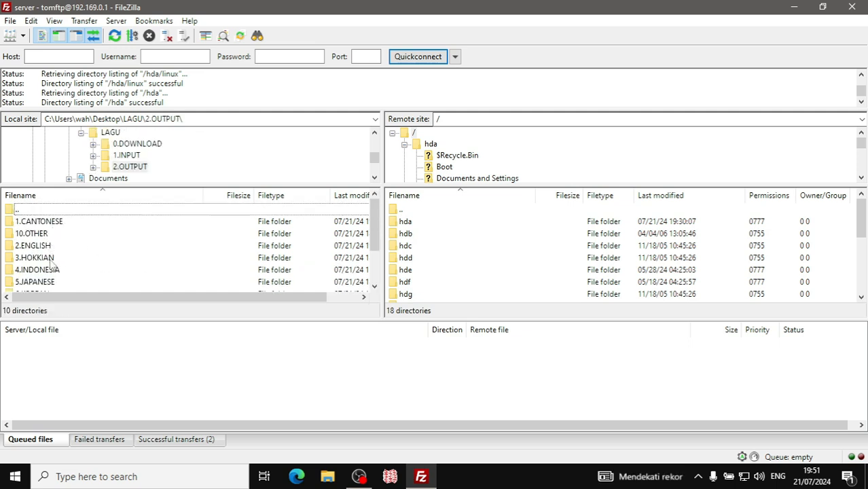
Step: Examine the remote drive folders from hde to hdi, check the contents of hdf and return to the root
{"action": "left_click", "coordinate": [403, 211]}
{"action": "left_click", "coordinate": [412, 272]}
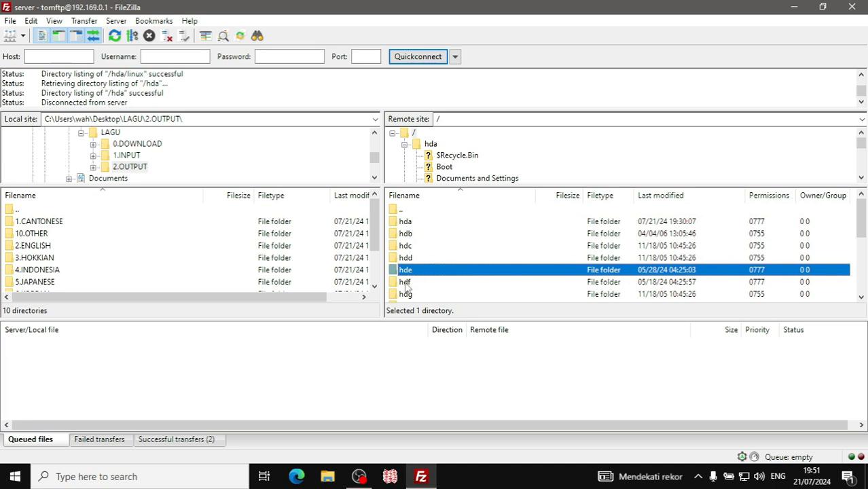
{"action": "left_click", "coordinate": [407, 282]}
{"action": "left_click", "coordinate": [408, 273]}
{"action": "scroll", "coordinate": [417, 268], "scroll_direction": "down", "scroll_amount": 1}
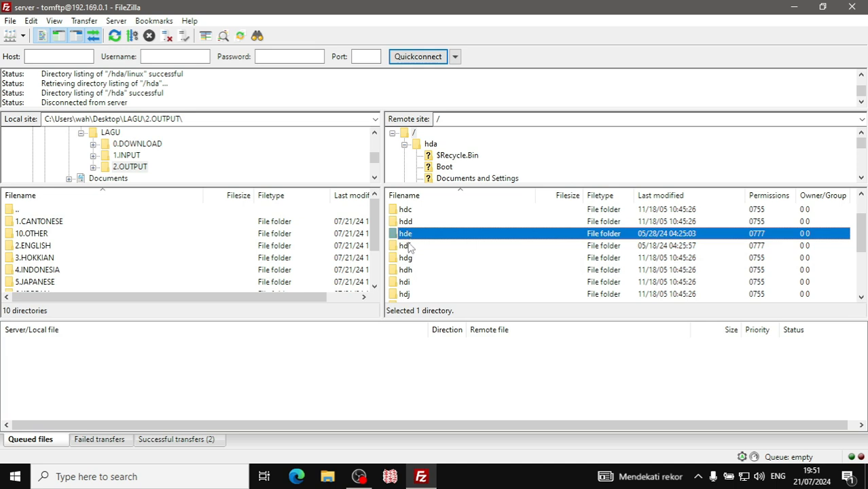
{"action": "left_click", "coordinate": [408, 247], "text": "shift"}
{"action": "left_click", "coordinate": [406, 258], "text": "shift"}
{"action": "left_click", "coordinate": [405, 271], "text": "shift"}
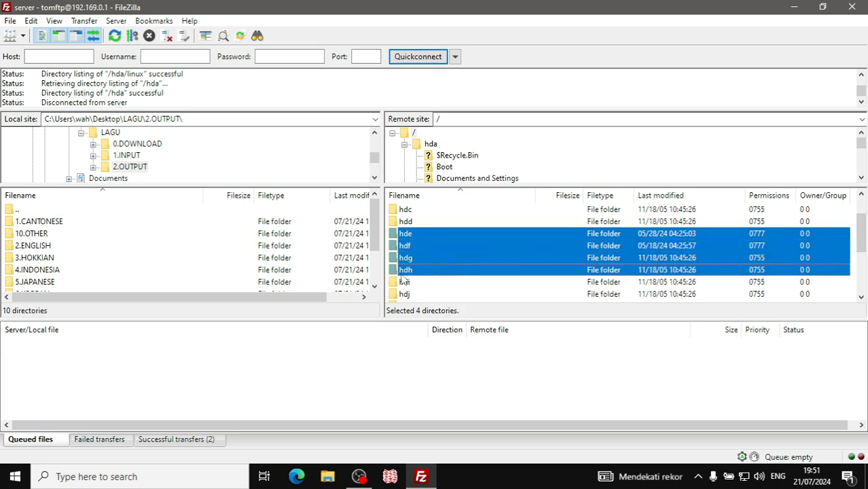
{"action": "left_click", "coordinate": [402, 283], "text": "shift"}
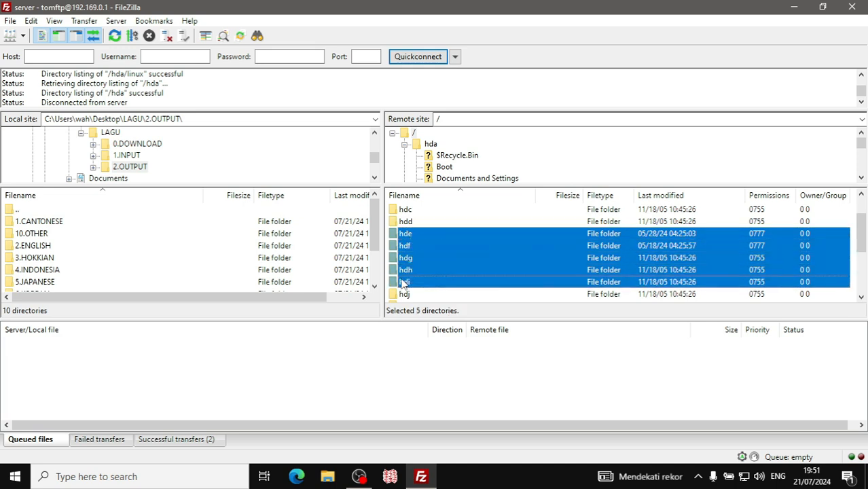
{"action": "left_click", "coordinate": [411, 238], "text": "ctrl"}
{"action": "double_click", "coordinate": [409, 245]}
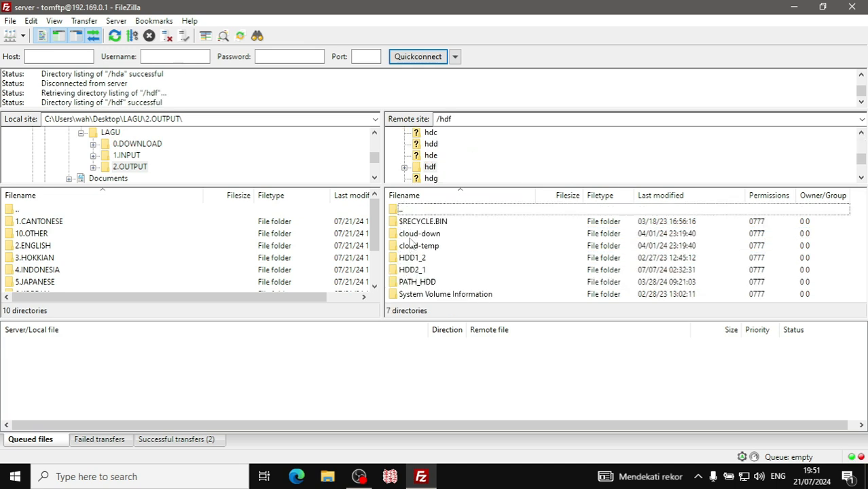
{"action": "double_click", "coordinate": [412, 214]}
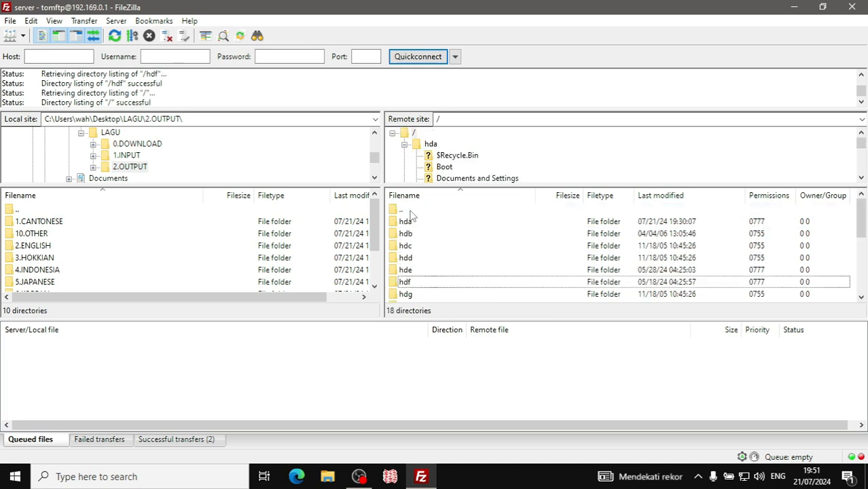
Step: Open the remote hdf directory from the server root
{"action": "left_click", "coordinate": [408, 269]}
{"action": "left_click", "coordinate": [408, 282]}
{"action": "scroll", "coordinate": [444, 246], "scroll_direction": "down", "scroll_amount": 1}
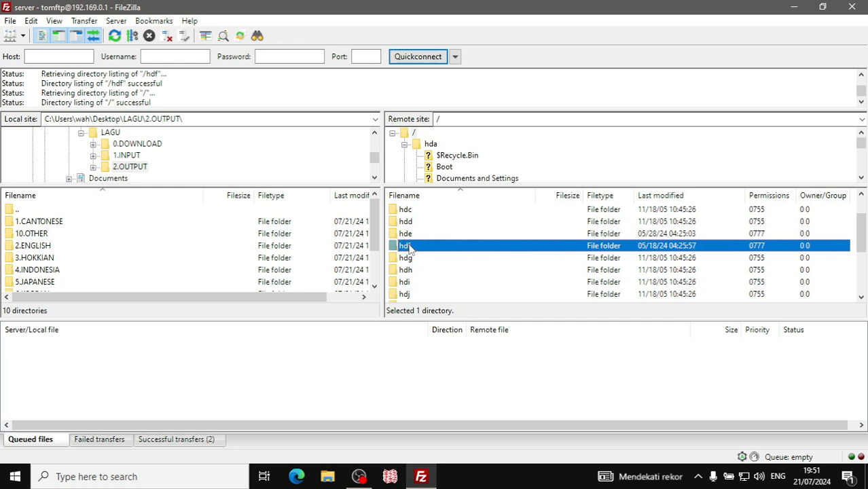
{"action": "double_click", "coordinate": [407, 247]}
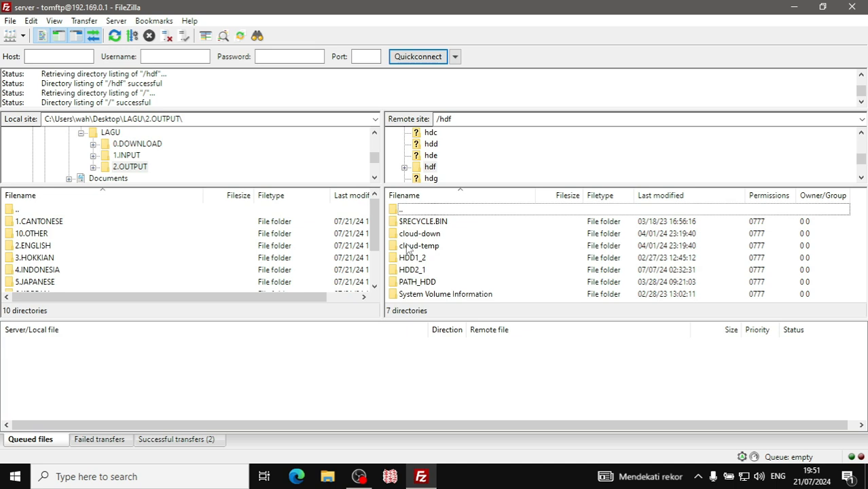
Step: Create a directory named LAGUSENDIRI inside the remote /hdf directory and enter it
{"action": "right_click", "coordinate": [488, 245]}
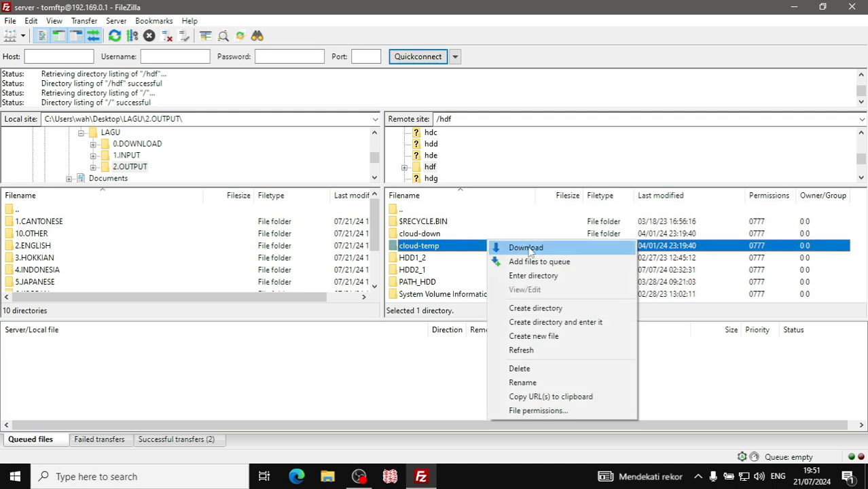
{"action": "left_click", "coordinate": [536, 308]}
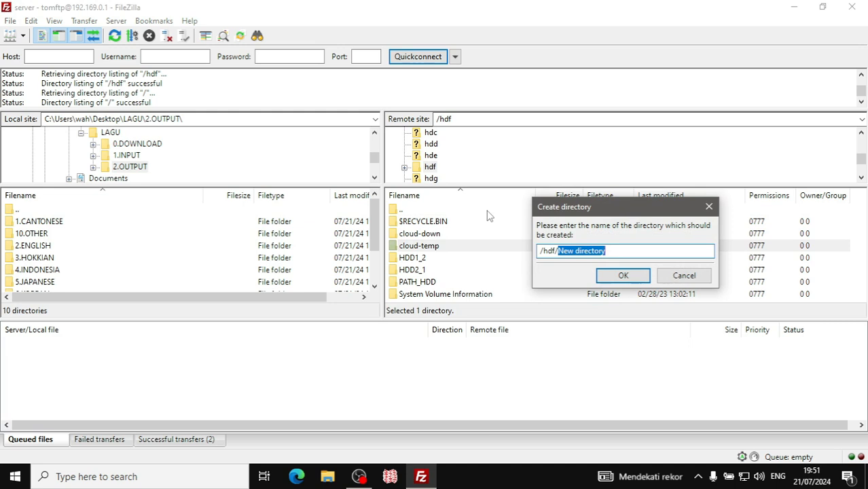
{"action": "type", "text": "LAGUSENDIRI"}
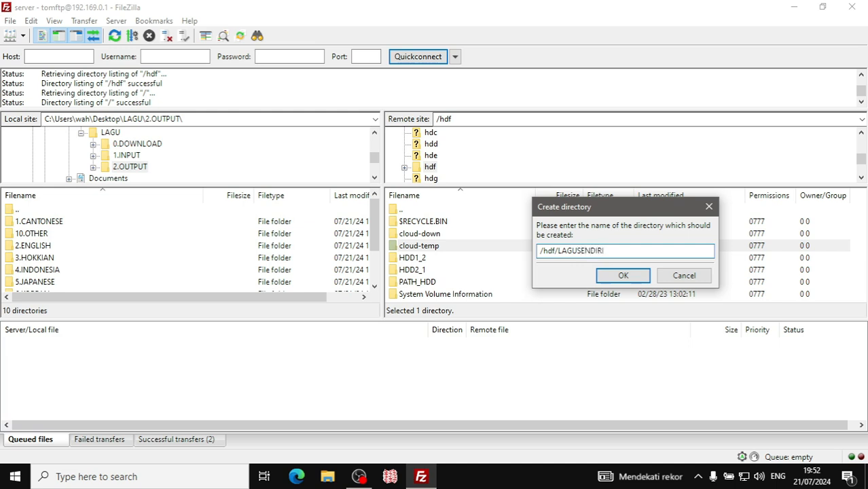
{"action": "key", "text": "Return"}
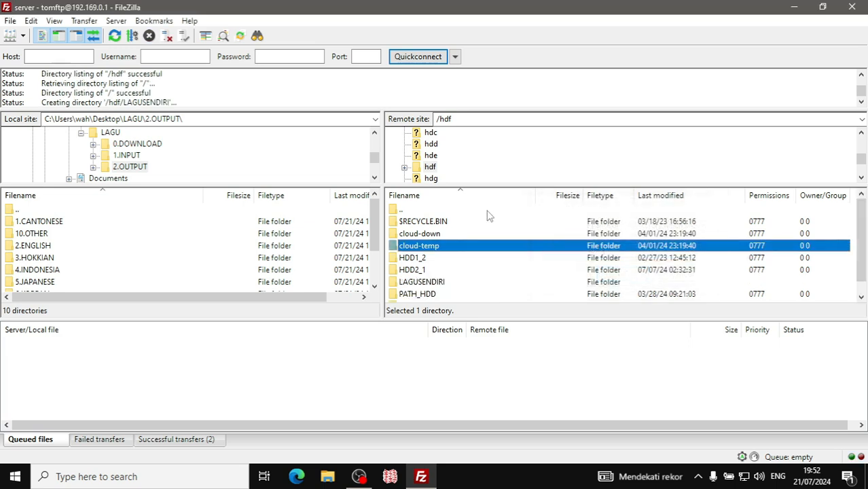
{"action": "double_click", "coordinate": [428, 284]}
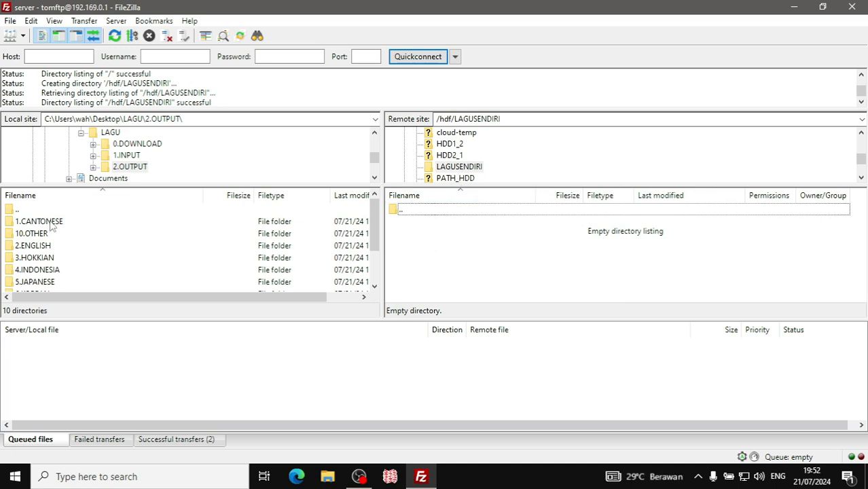
Step: Check the song files in the local 2.ENGLISH folder and return to 2.OUTPUT
{"action": "double_click", "coordinate": [35, 248]}
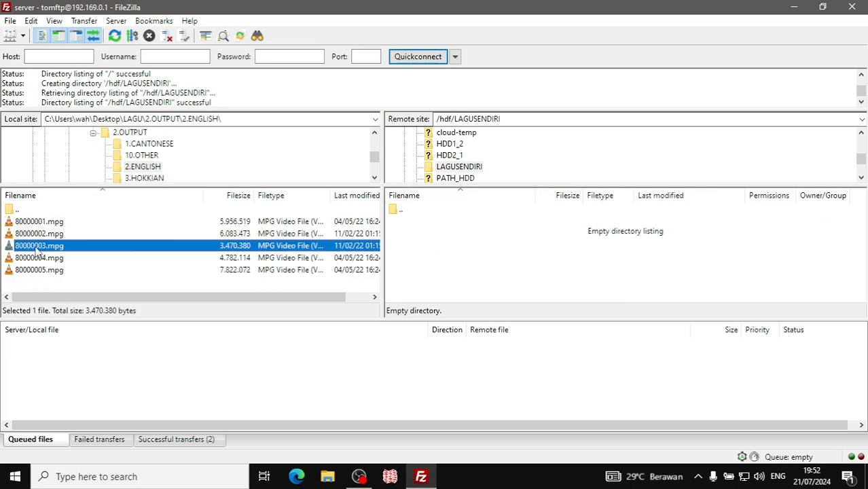
{"action": "left_click", "coordinate": [490, 263]}
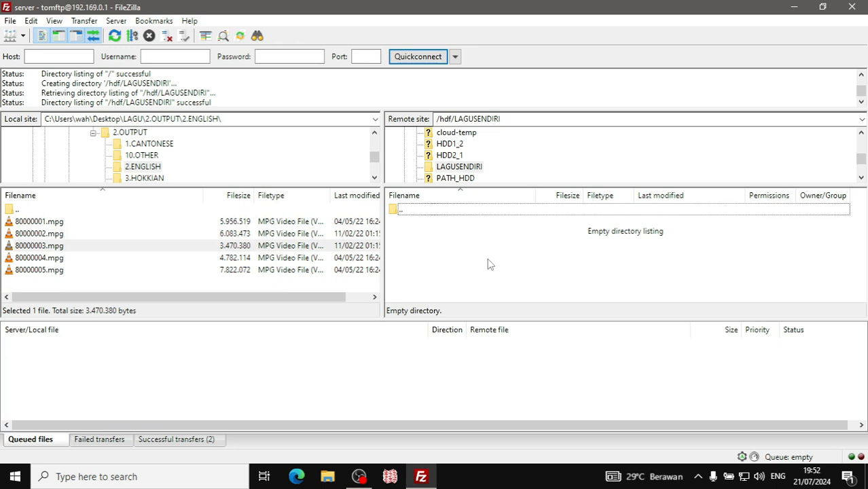
{"action": "double_click", "coordinate": [14, 211]}
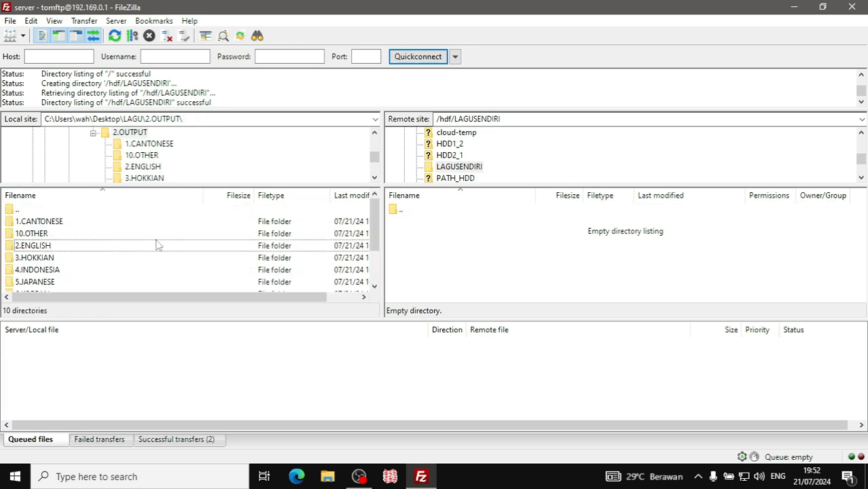
Step: Create a directory named 2.ENGLISH inside the remote LAGUSENDIRI folder and return to LAGUSENDIRI
{"action": "left_click", "coordinate": [417, 253]}
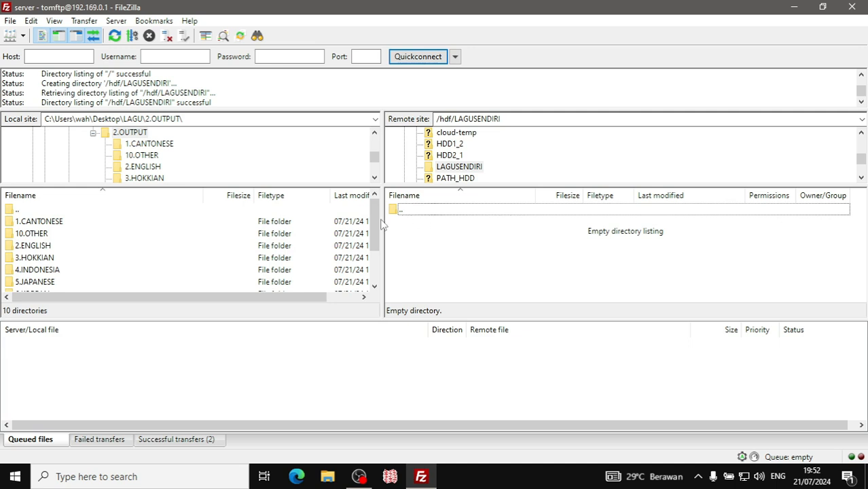
{"action": "right_click", "coordinate": [423, 245]}
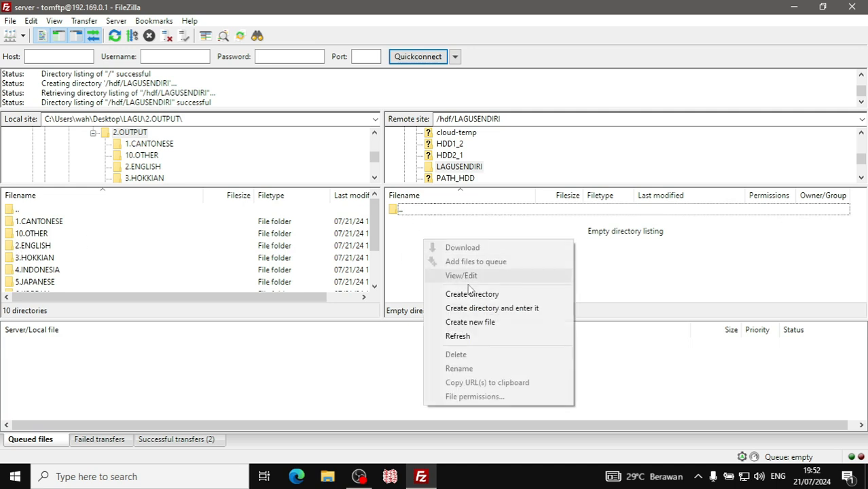
{"action": "left_click", "coordinate": [470, 307]}
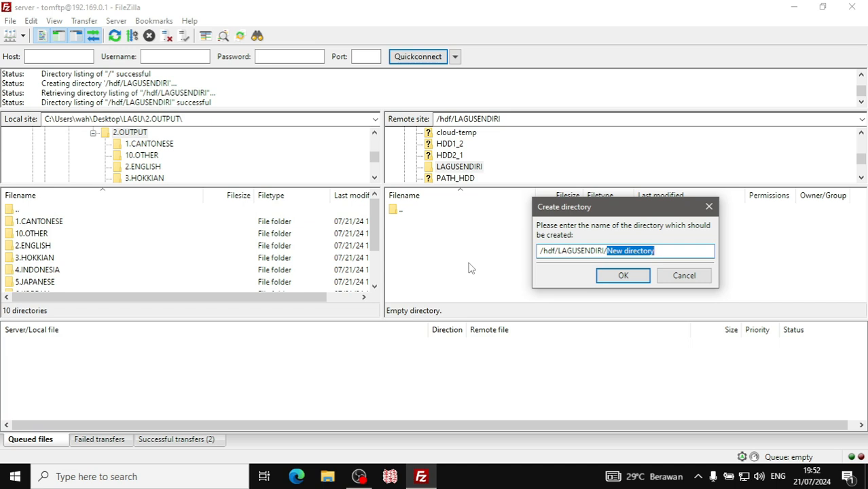
{"action": "type", "text": "2.ENGLISH"}
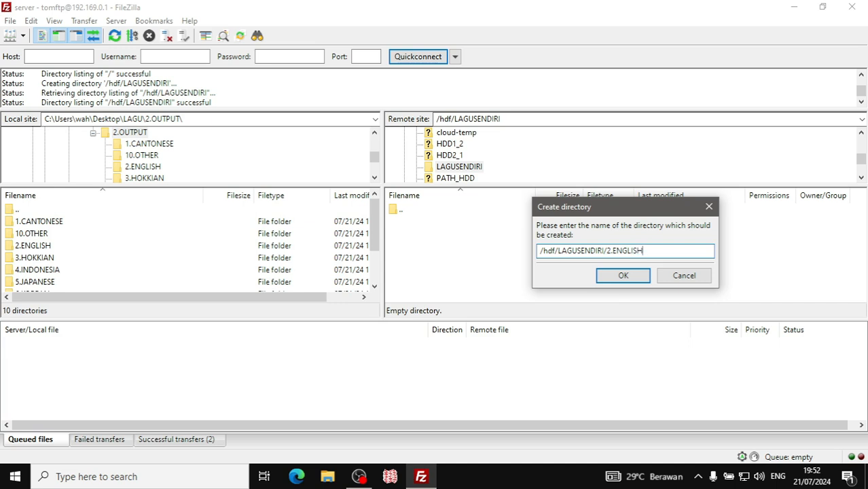
{"action": "key", "text": "Return"}
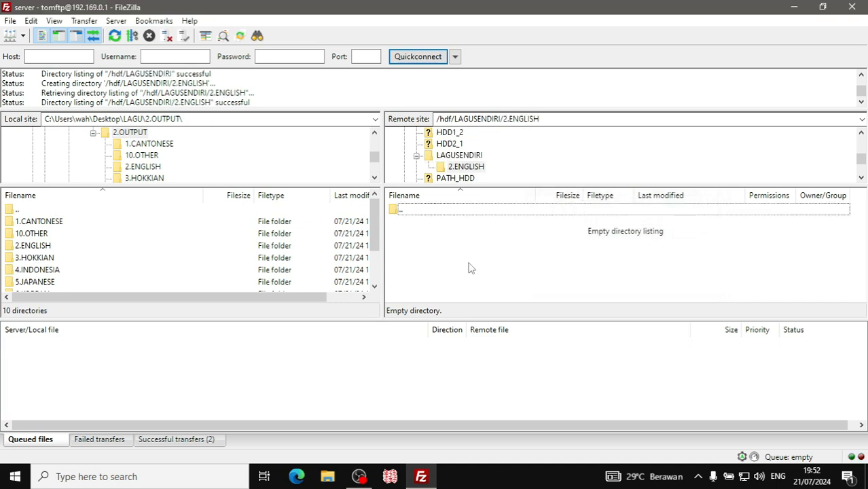
{"action": "double_click", "coordinate": [397, 211]}
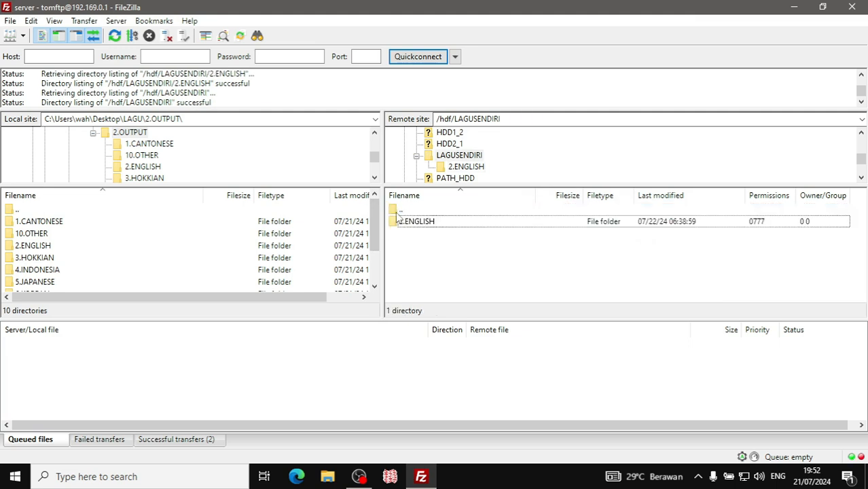
Step: Create a directory named 4.INDONESIA inside the remote LAGUSENDIRI folder
{"action": "right_click", "coordinate": [408, 264]}
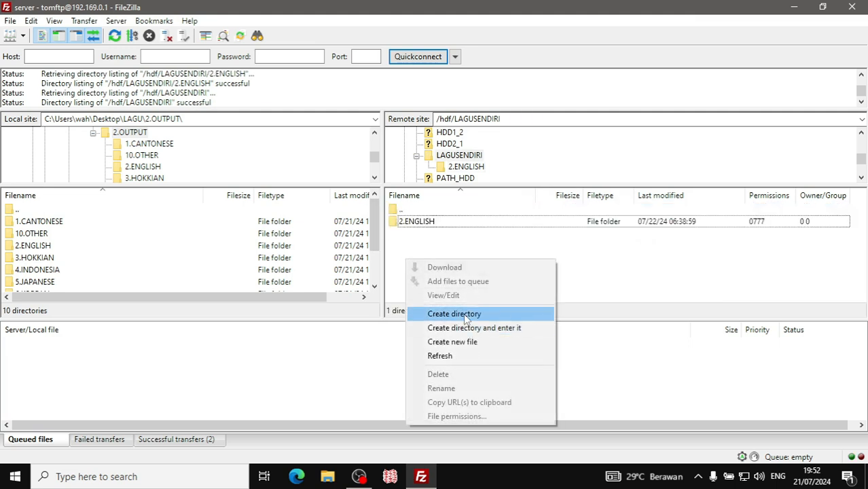
{"action": "left_click", "coordinate": [454, 314]}
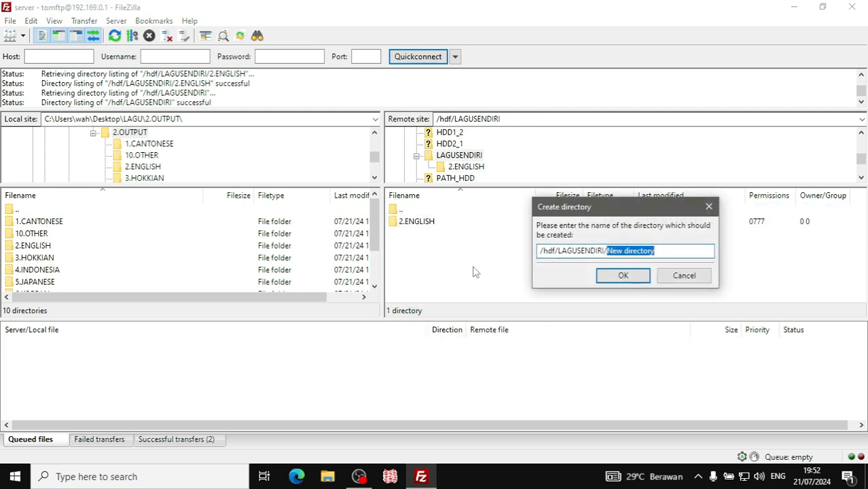
{"action": "type", "text": "4.INDONESIA"}
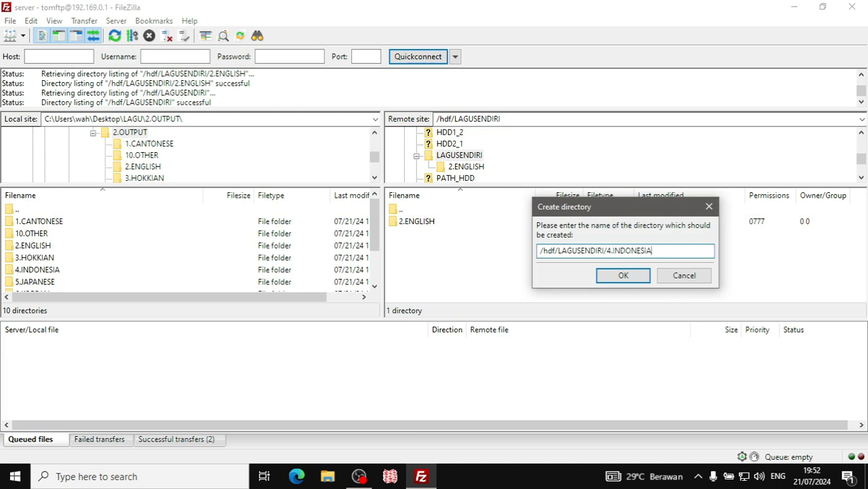
{"action": "key", "text": "Return"}
{"action": "right_click", "coordinate": [481, 267]}
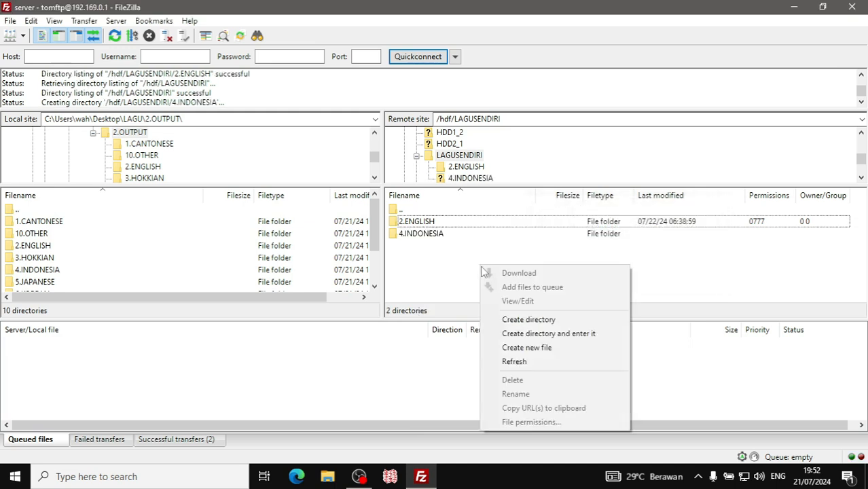
{"action": "left_click", "coordinate": [506, 318]}
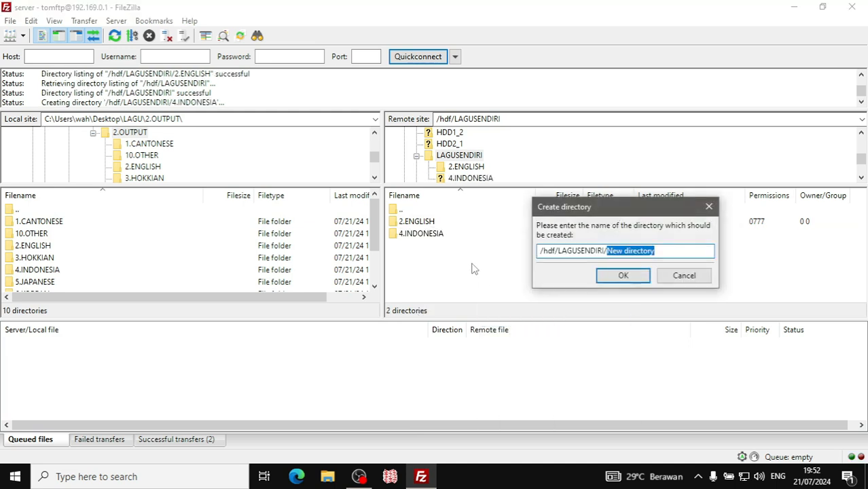
{"action": "type", "text": "MAND"}
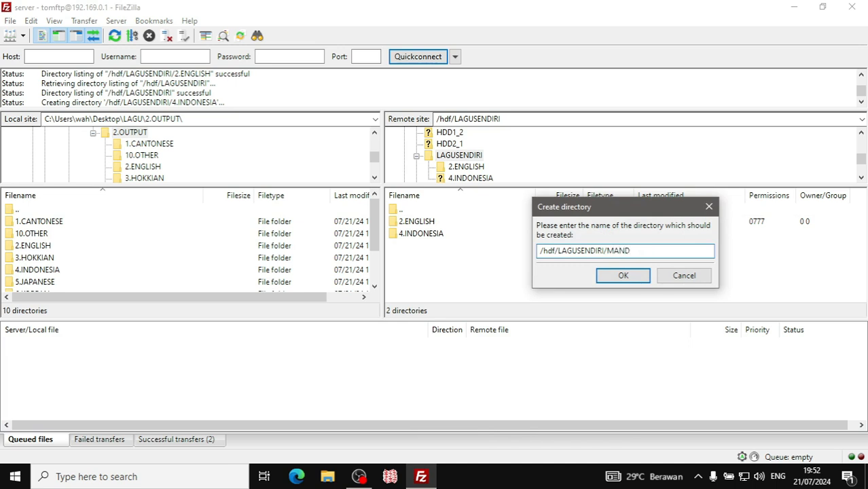
{"action": "key", "text": "Return"}
Step: Create a directory named 7.MANDARIN inside the remote LAGUSENDIRI folder
{"action": "scroll", "coordinate": [382, 274], "scroll_direction": "down", "scroll_amount": 2}
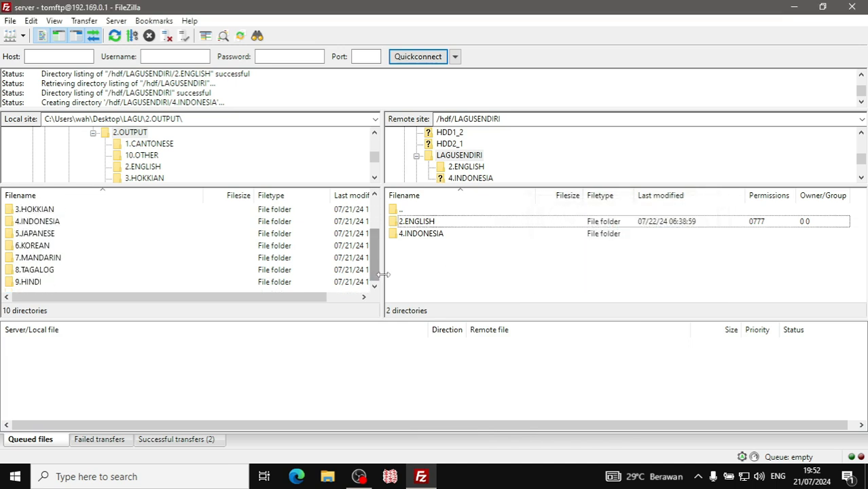
{"action": "right_click", "coordinate": [437, 268]}
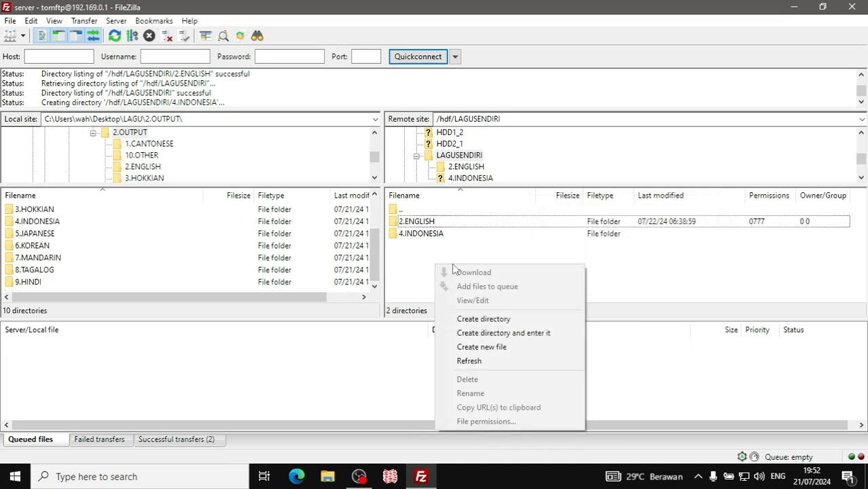
{"action": "left_click", "coordinate": [481, 318]}
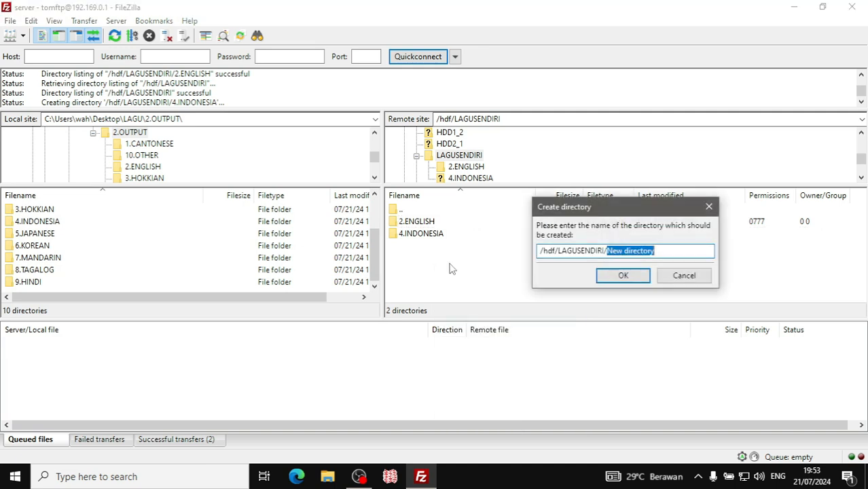
{"action": "type", "text": "7.MANDARIN"}
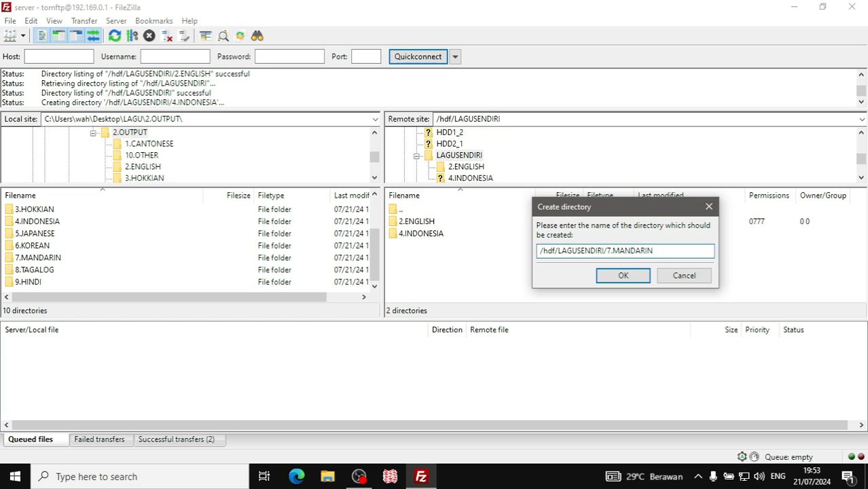
{"action": "key", "text": "Return"}
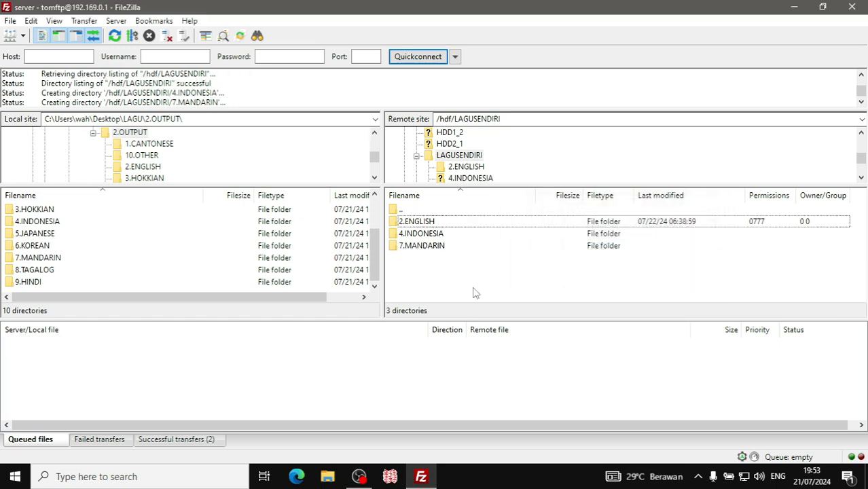
Step: Create a directory named 10.OTHER inside the remote LAGUSENDIRI folder
{"action": "left_click_drag", "start_coordinate": [372, 264], "coordinate": [373, 212]}
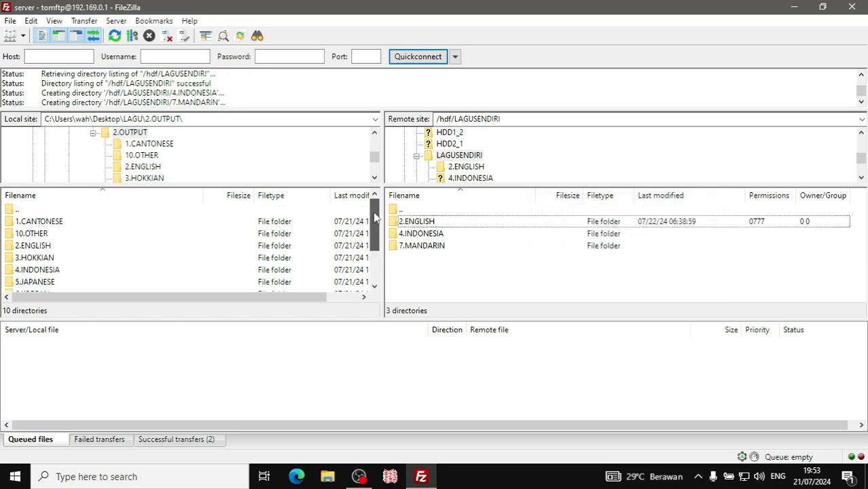
{"action": "right_click", "coordinate": [428, 273]}
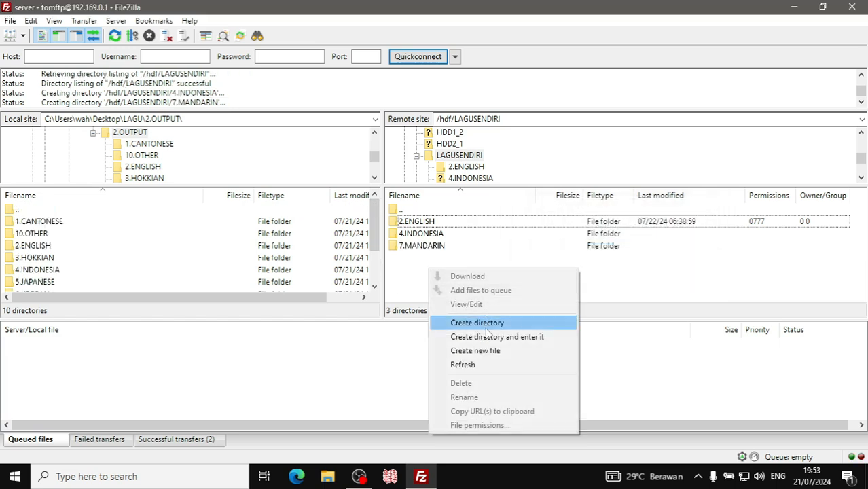
{"action": "left_click", "coordinate": [477, 322]}
{"action": "type", "text": "10.OTHER"}
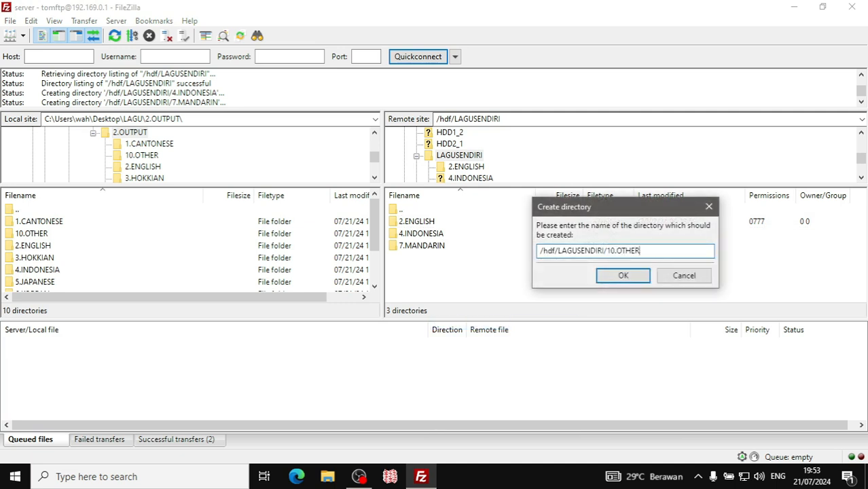
{"action": "key", "text": "Return"}
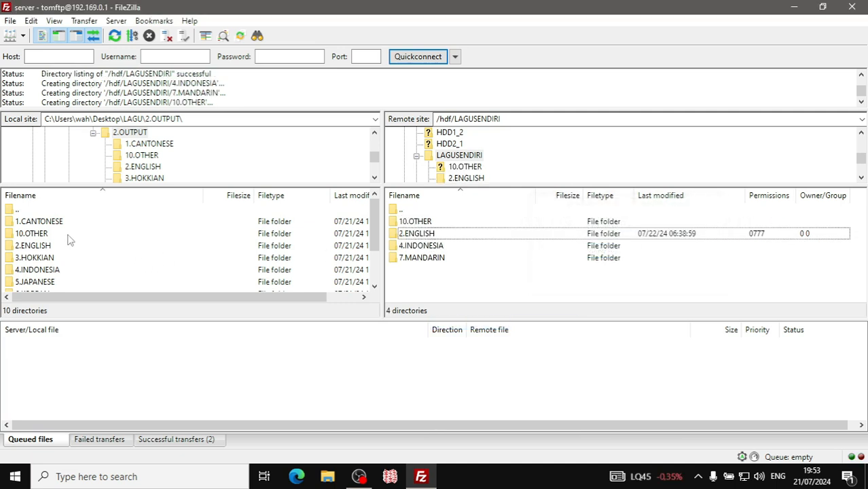
Step: Compare the local 2.ENGLISH, 4.INDONESIA, 7.MANDARIN and 10.OTHER folders with their counterparts in the remote LAGUSENDIRI folder
{"action": "left_click", "coordinate": [33, 247]}
{"action": "key", "text": "Tab"}
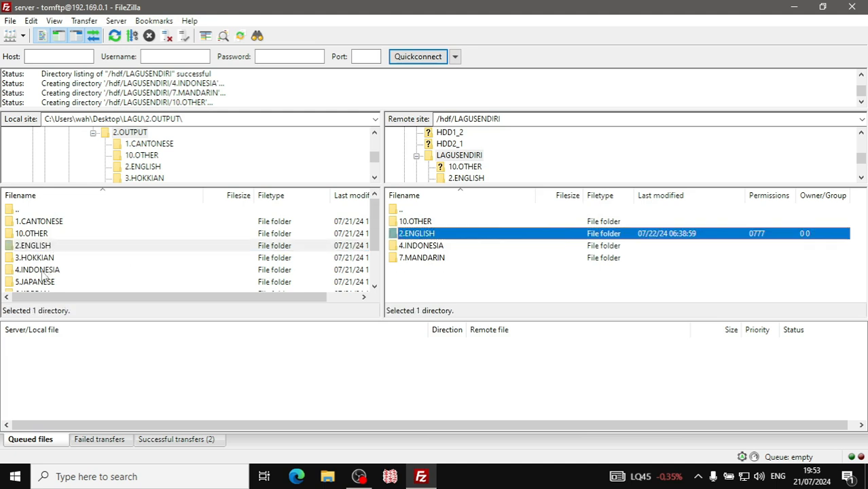
{"action": "left_click", "coordinate": [43, 272]}
{"action": "left_click", "coordinate": [428, 246]}
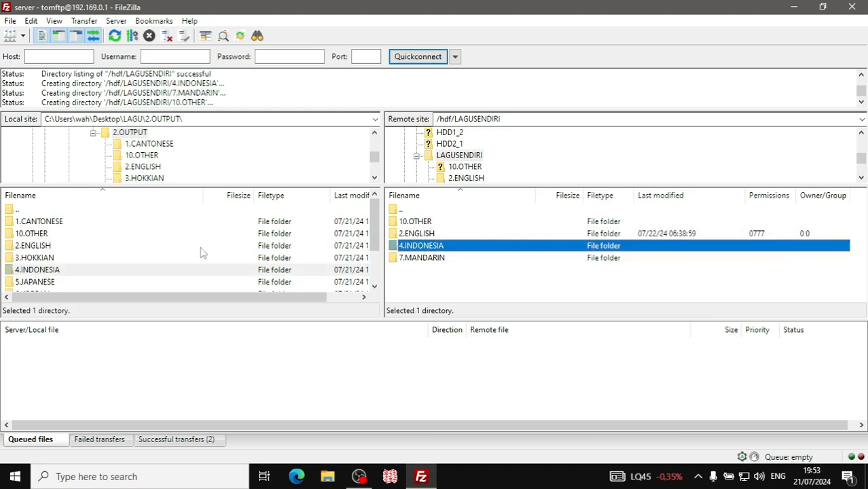
{"action": "scroll", "coordinate": [108, 254], "scroll_direction": "down", "scroll_amount": 2}
{"action": "left_click", "coordinate": [34, 258]}
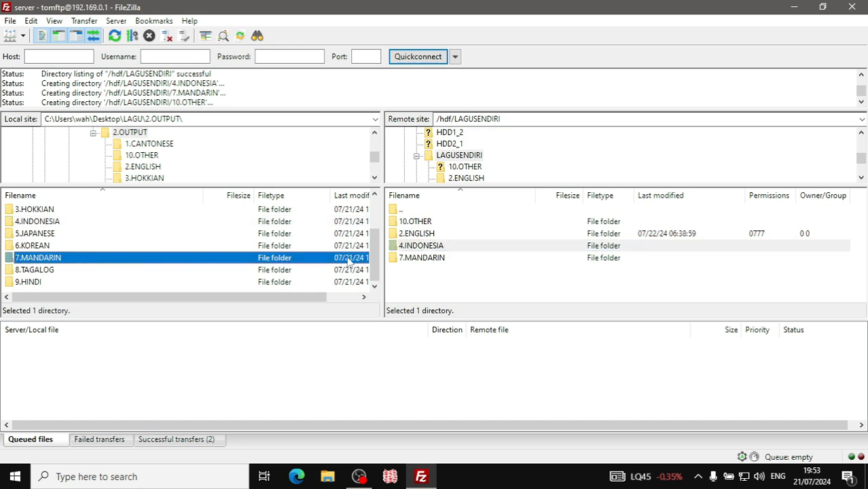
{"action": "left_click", "coordinate": [422, 258]}
{"action": "scroll", "coordinate": [170, 245], "scroll_direction": "up", "scroll_amount": 2}
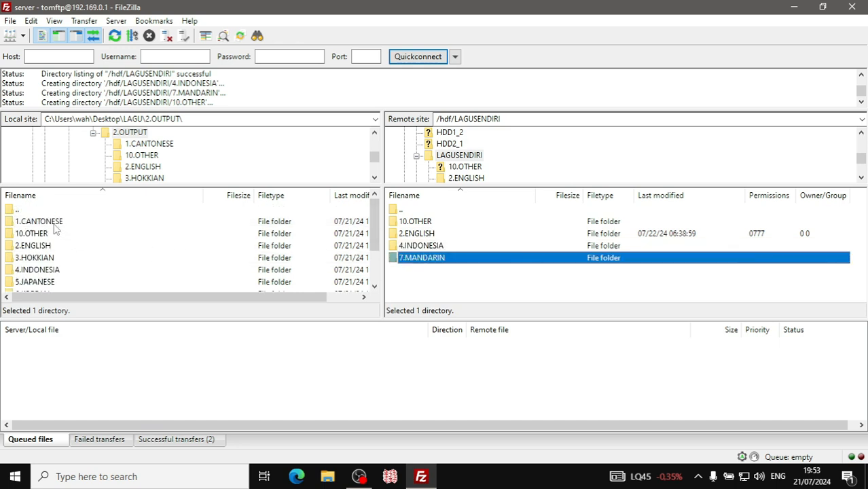
{"action": "left_click", "coordinate": [32, 234]}
{"action": "left_click", "coordinate": [404, 222]}
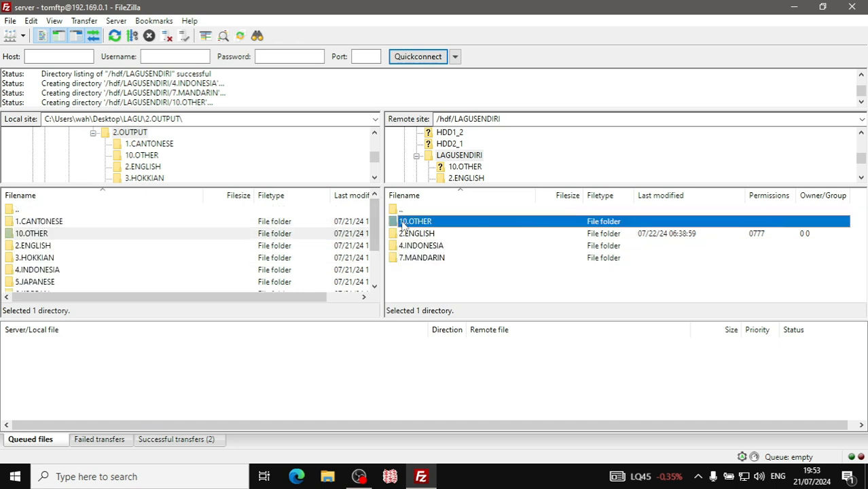
{"action": "left_click", "coordinate": [415, 284]}
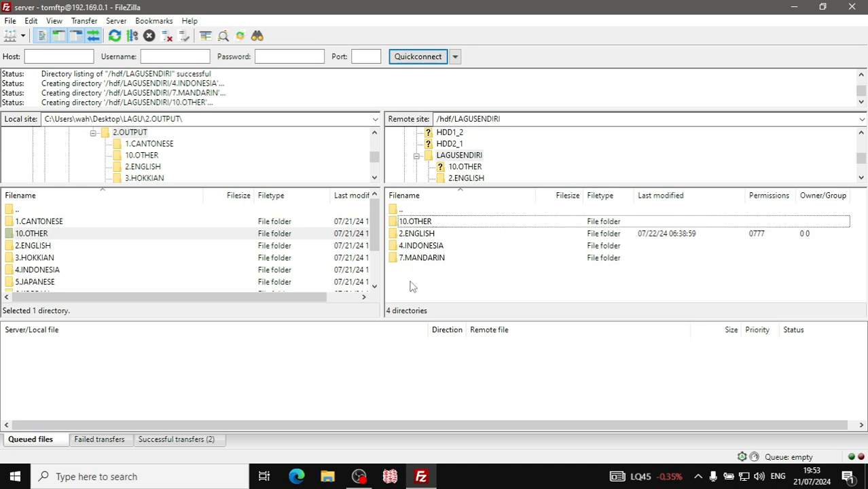
Step: Upload all song files from the local 2.ENGLISH folder to the remote /hdf/LAGUSENDIRI/2.ENGLISH directory
{"action": "left_click", "coordinate": [34, 248]}
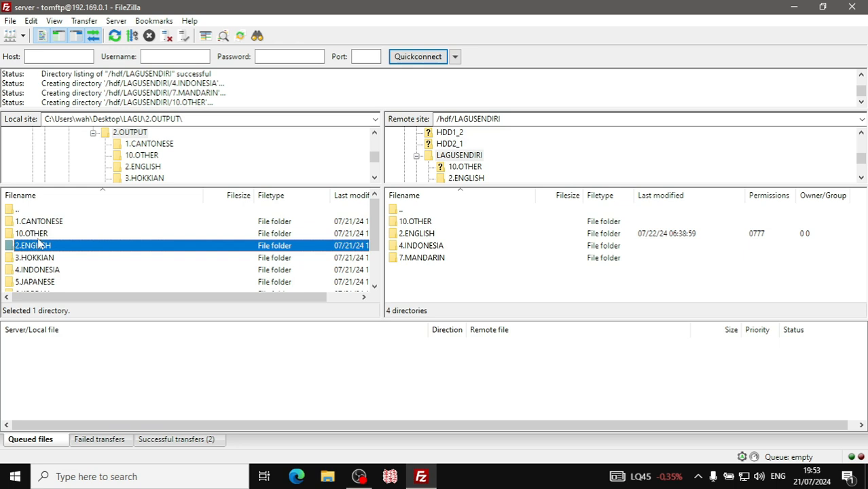
{"action": "double_click", "coordinate": [38, 247]}
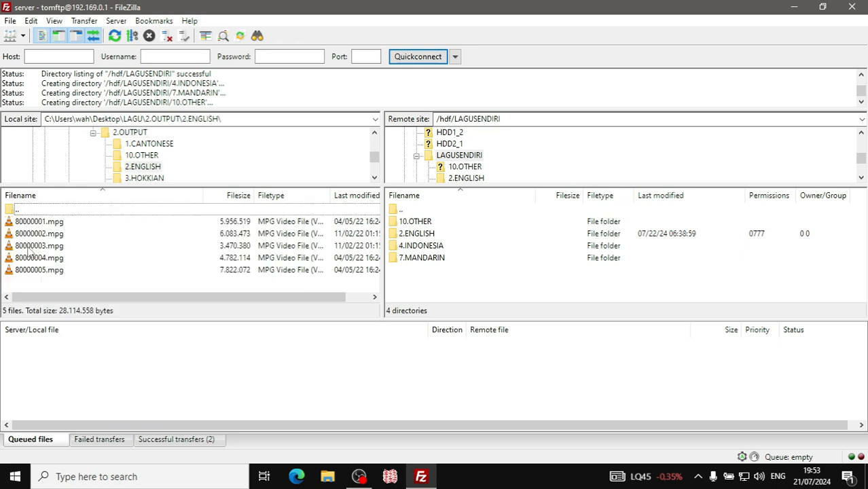
{"action": "double_click", "coordinate": [417, 234]}
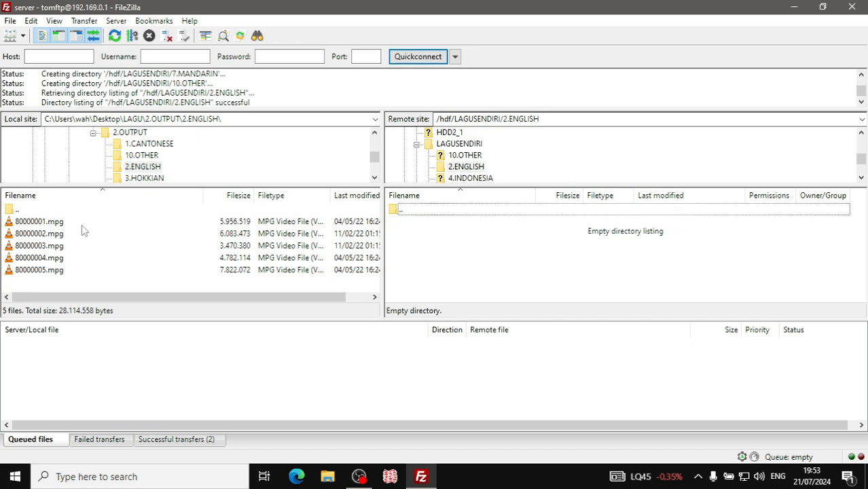
{"action": "left_click", "coordinate": [53, 224]}
{"action": "key", "text": "ctrl+a"}
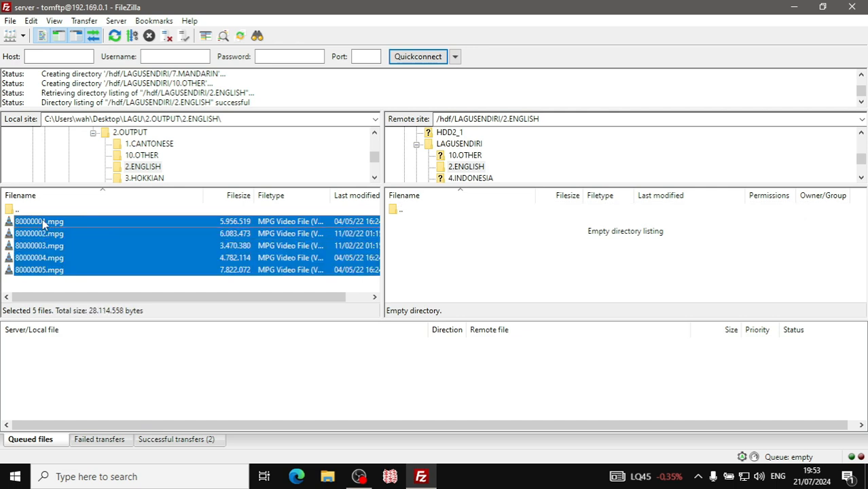
{"action": "right_click", "coordinate": [43, 222]}
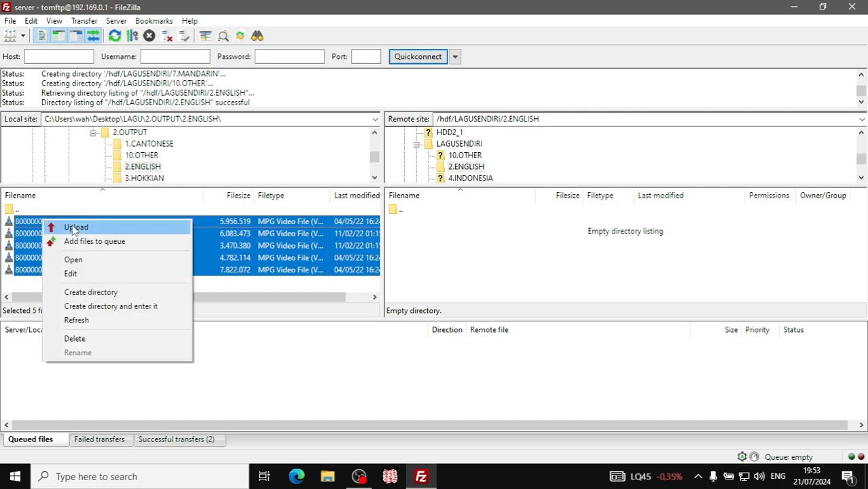
{"action": "left_click", "coordinate": [74, 228]}
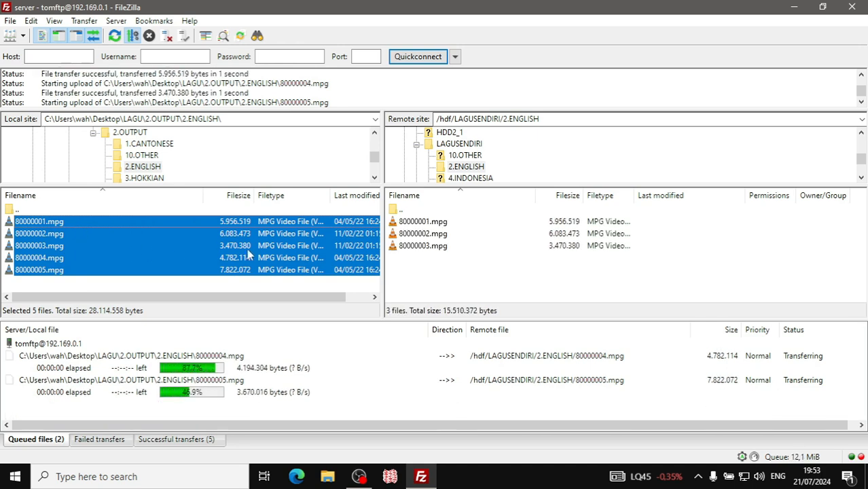
Step: Upload all song files from the local 4.INDONESIA folder to the remote /hdf/LAGUSENDIRI/4.INDONESIA directory
{"action": "double_click", "coordinate": [408, 211]}
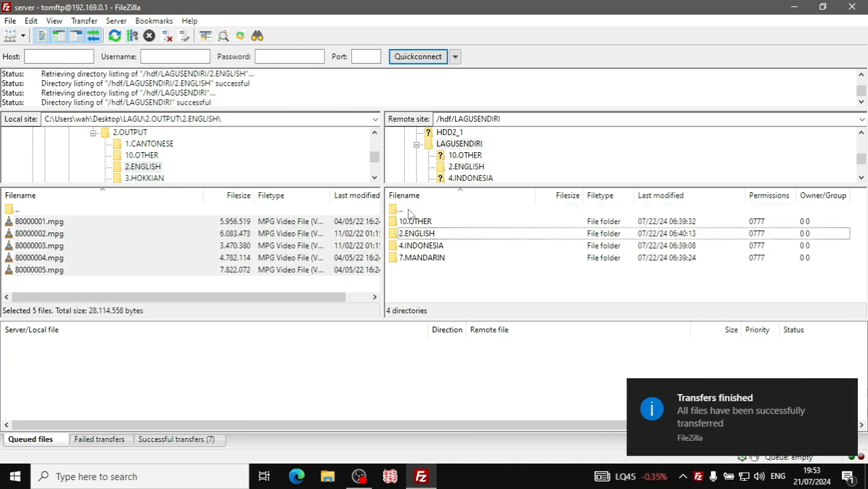
{"action": "double_click", "coordinate": [26, 212]}
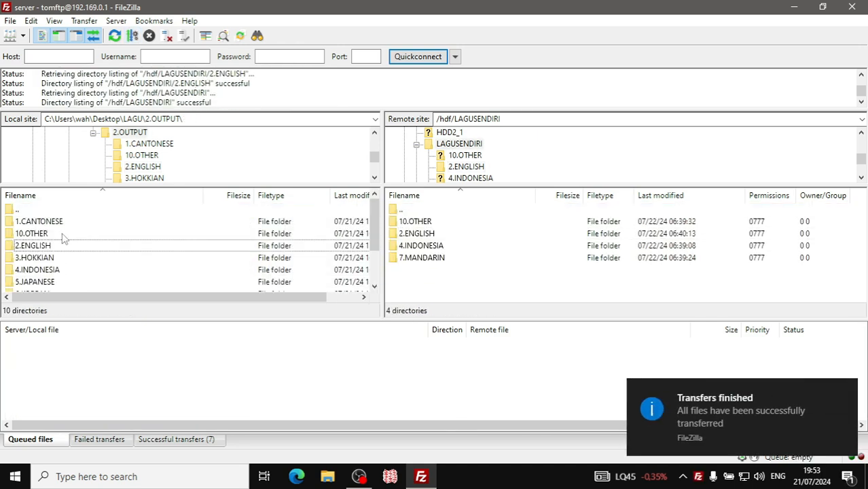
{"action": "double_click", "coordinate": [37, 270]}
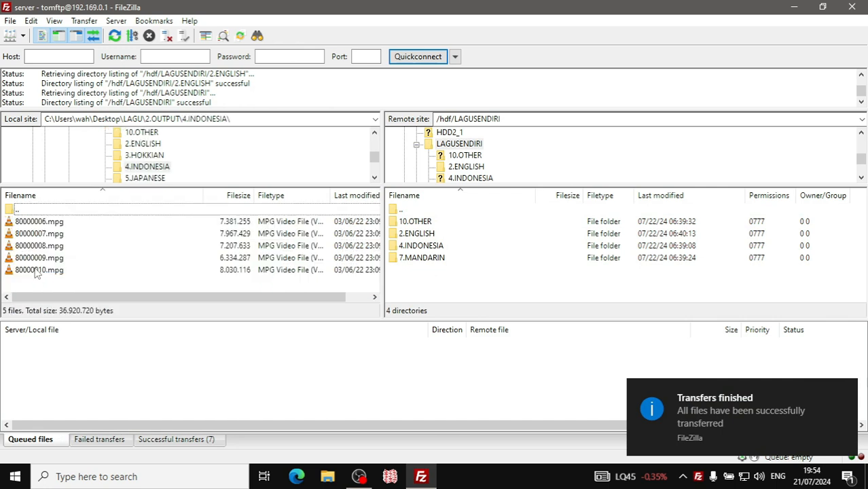
{"action": "double_click", "coordinate": [428, 246]}
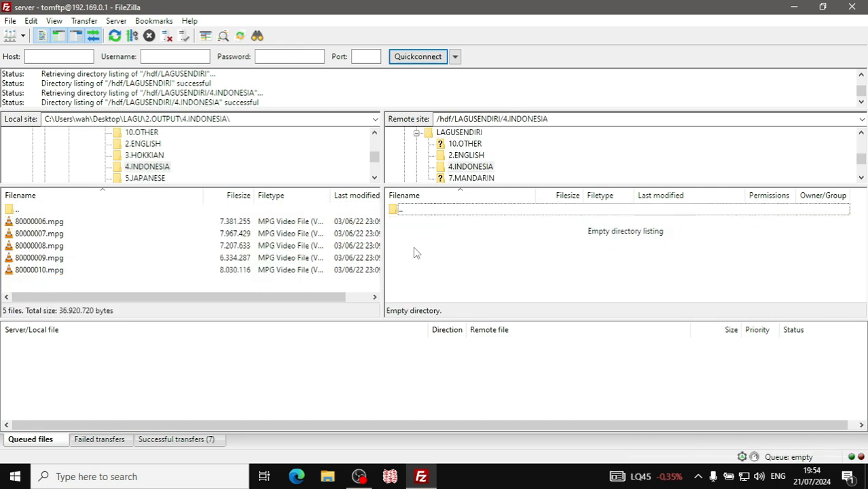
{"action": "left_click", "coordinate": [34, 225]}
{"action": "key", "text": "ctrl+a"}
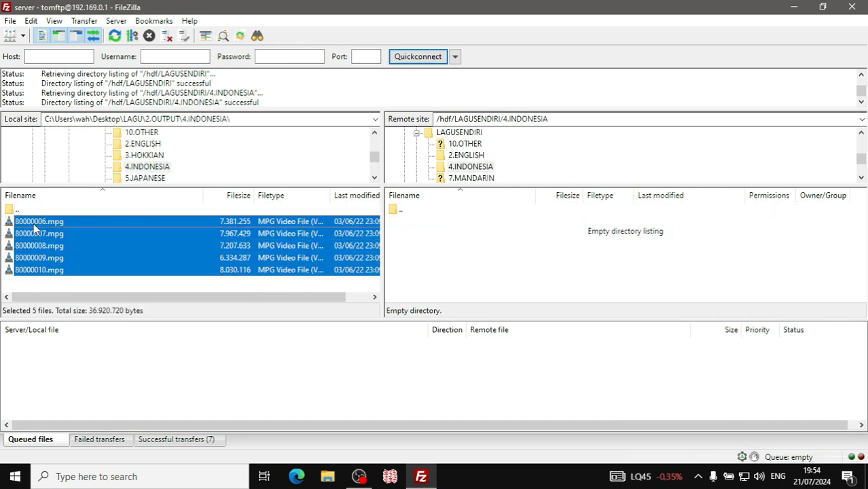
{"action": "right_click", "coordinate": [39, 226]}
{"action": "left_click", "coordinate": [61, 229]}
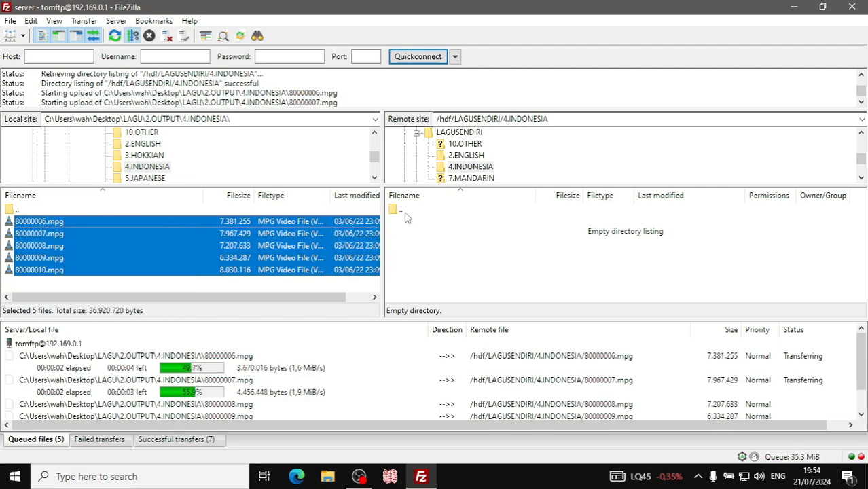
Step: Upload all song files from the local 7.MANDARIN folder to the remote /hdf/LAGUSENDIRI/7.MANDARIN directory
{"action": "double_click", "coordinate": [403, 211]}
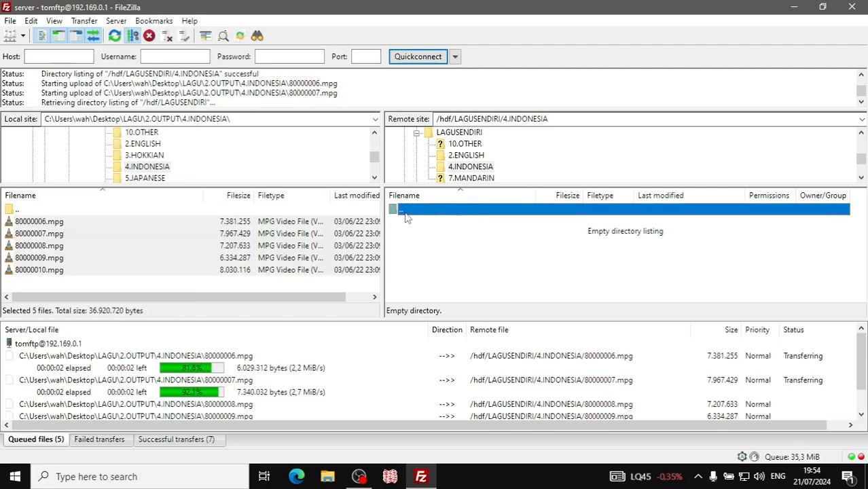
{"action": "double_click", "coordinate": [27, 210]}
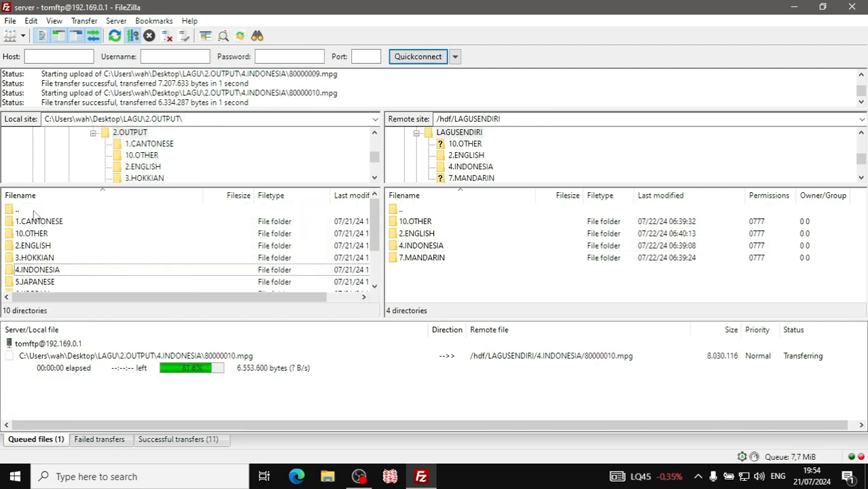
{"action": "double_click", "coordinate": [420, 259]}
{"action": "scroll", "coordinate": [44, 272], "scroll_direction": "down", "scroll_amount": 1}
{"action": "double_click", "coordinate": [43, 271]}
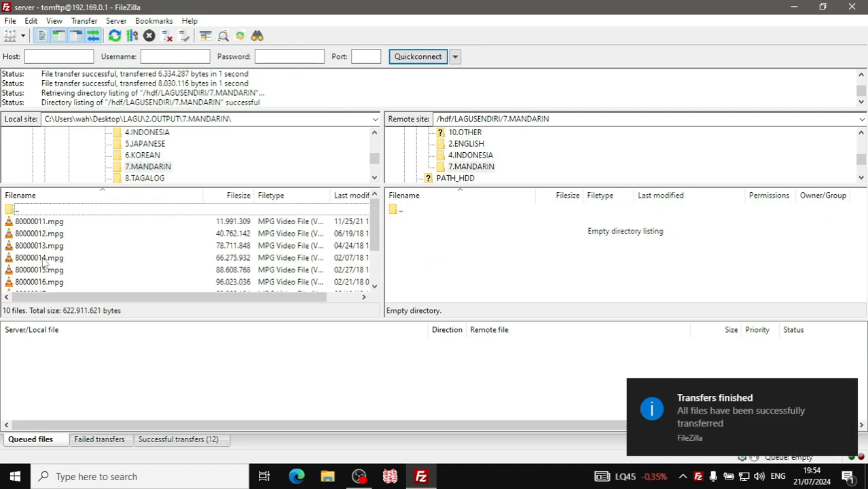
{"action": "left_click", "coordinate": [45, 224]}
{"action": "key", "text": "ctrl+a"}
{"action": "right_click", "coordinate": [58, 225]}
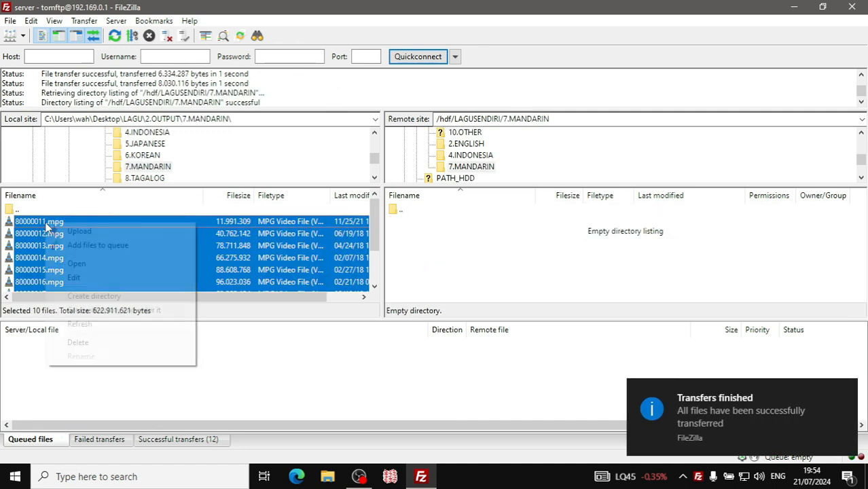
{"action": "left_click", "coordinate": [68, 231]}
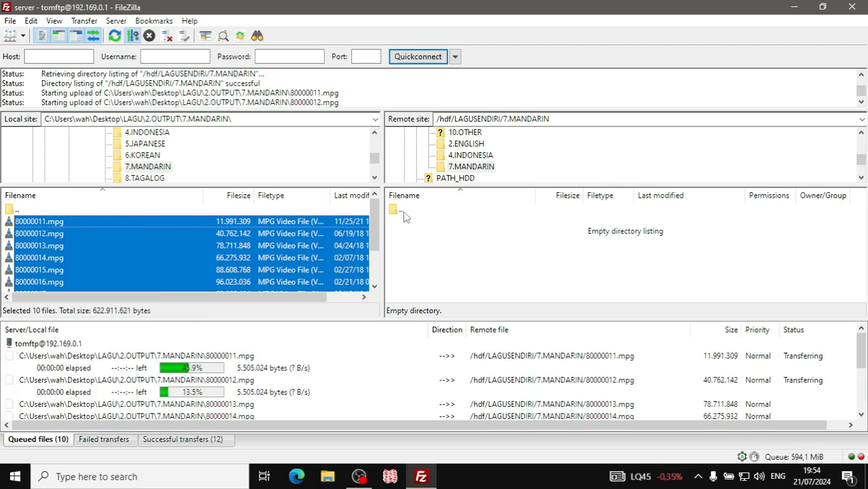
Step: Upload all song files from the local 10.OTHER folder to the remote /hdf/LAGUSENDIRI/10.OTHER directory
{"action": "double_click", "coordinate": [401, 211]}
{"action": "left_click", "coordinate": [19, 210]}
{"action": "double_click", "coordinate": [19, 211]}
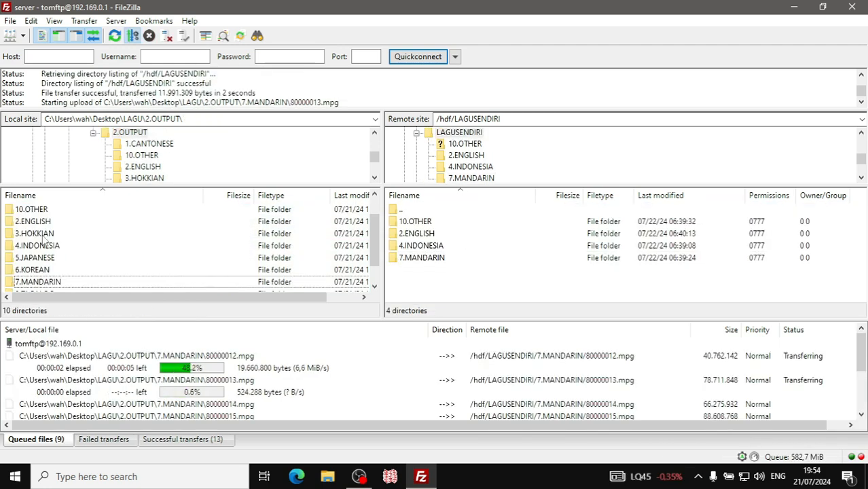
{"action": "double_click", "coordinate": [31, 234]}
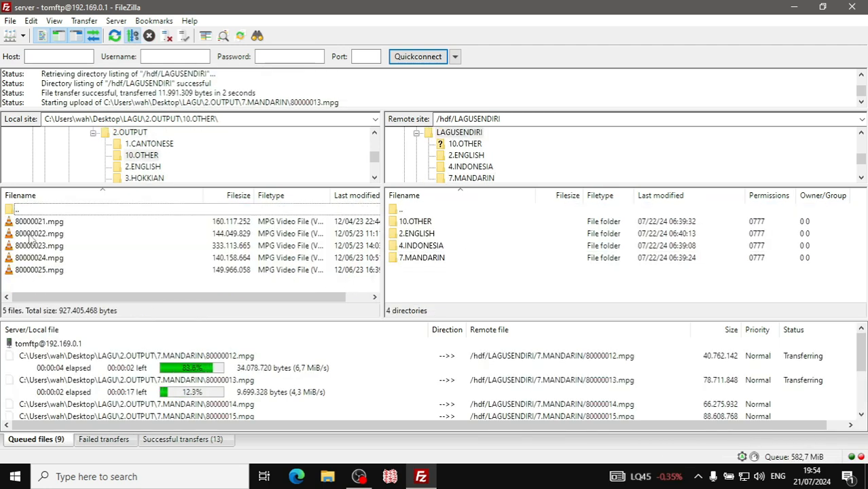
{"action": "left_click", "coordinate": [408, 223]}
{"action": "double_click", "coordinate": [408, 224]}
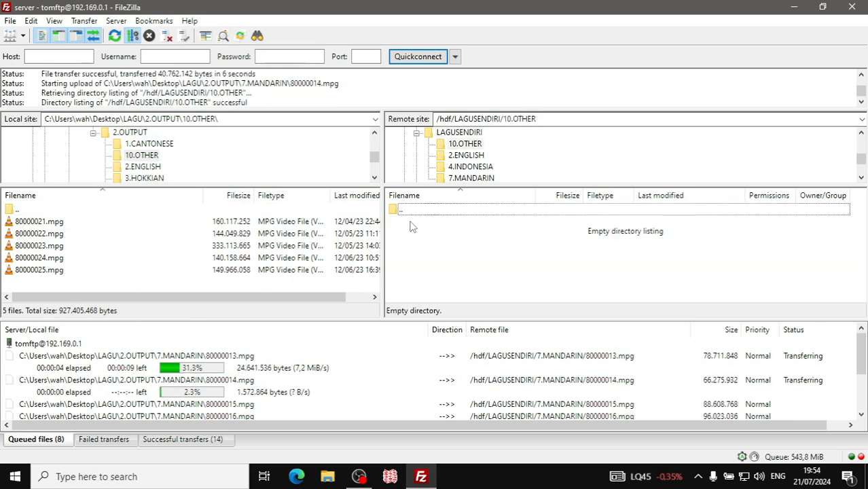
{"action": "left_click", "coordinate": [48, 223]}
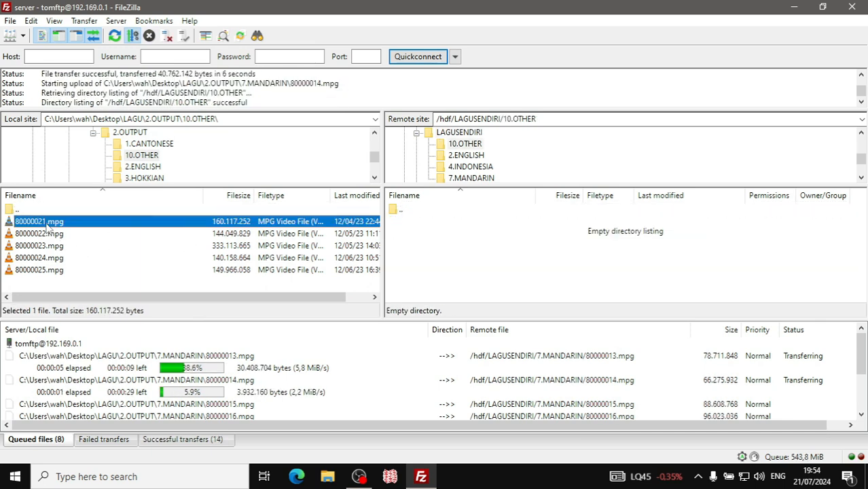
{"action": "key", "text": "ctrl+a"}
{"action": "right_click", "coordinate": [48, 226]}
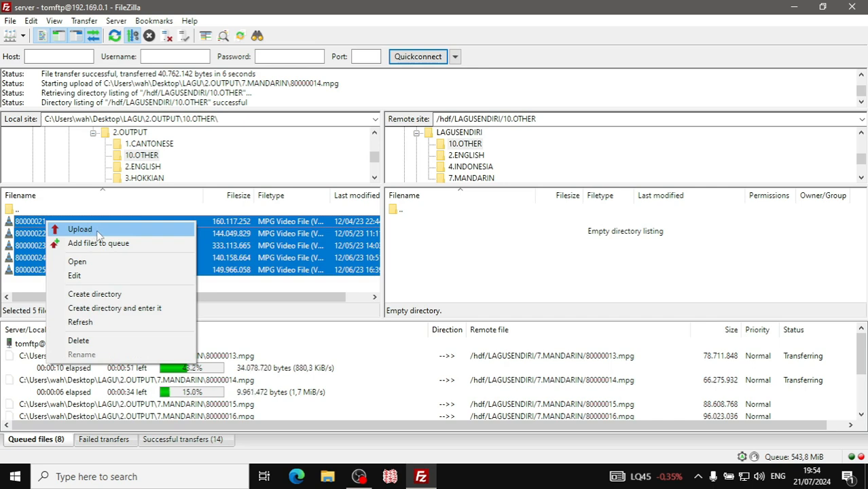
{"action": "left_click", "coordinate": [97, 232]}
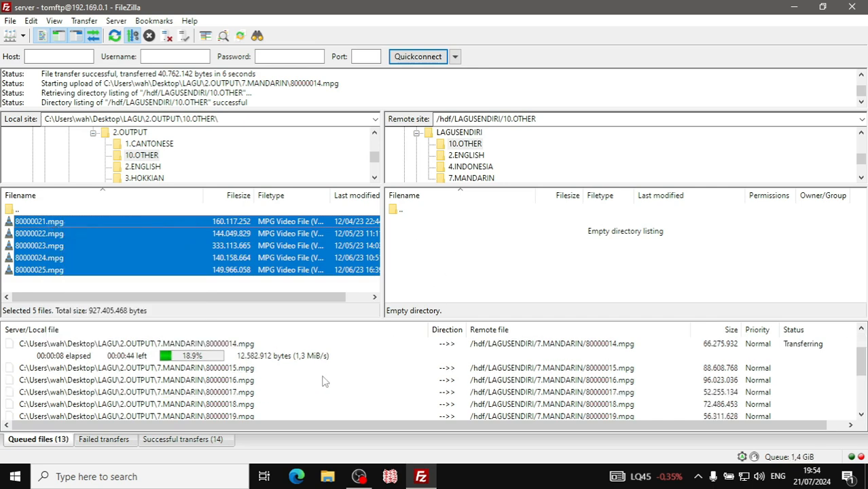
{"action": "scroll", "coordinate": [323, 381], "scroll_direction": "down", "scroll_amount": 3}
{"action": "scroll", "coordinate": [323, 382], "scroll_direction": "up", "scroll_amount": 5}
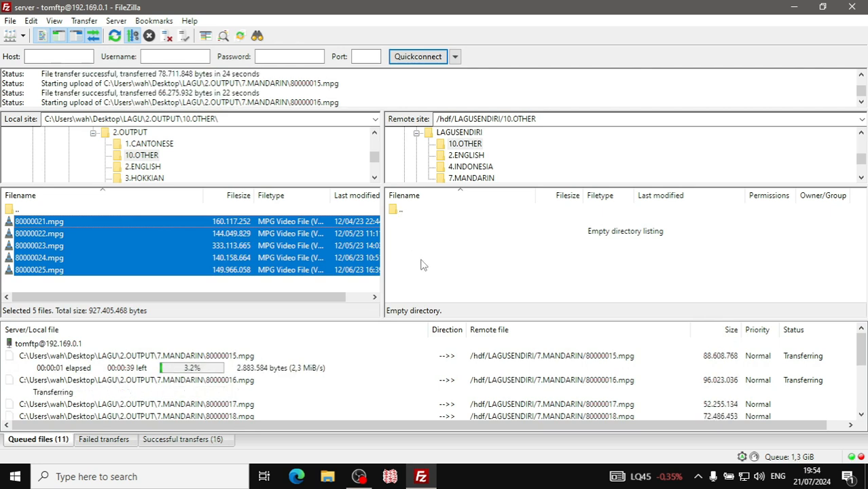
Step: Minimize FileZilla, refresh the desktop and locate file.txt inside the IMPORTSONG\ImportSong folder
{"action": "left_click", "coordinate": [797, 8]}
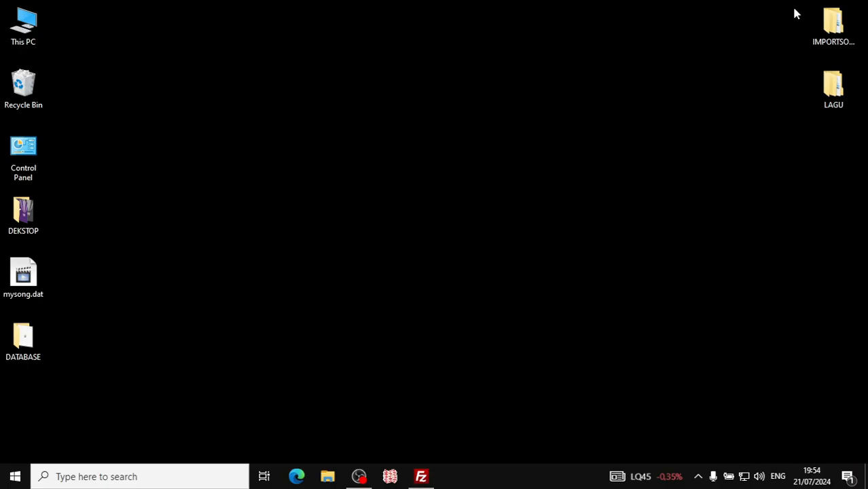
{"action": "right_click", "coordinate": [374, 130]}
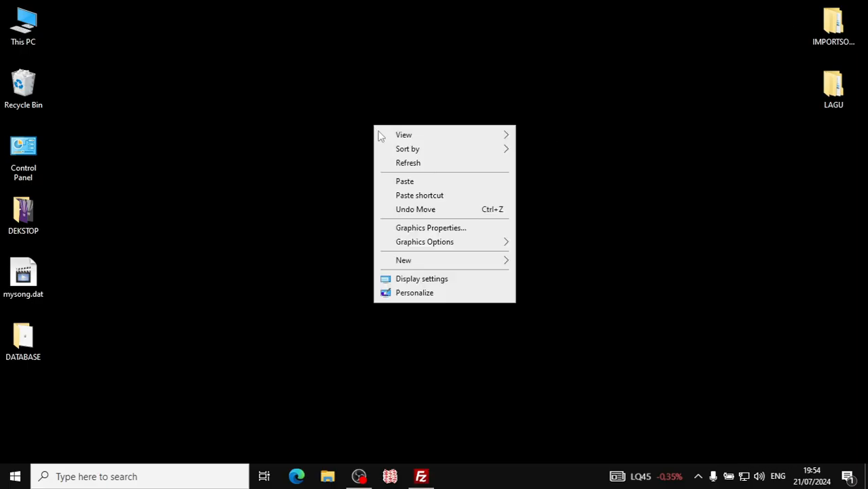
{"action": "left_click", "coordinate": [396, 163]}
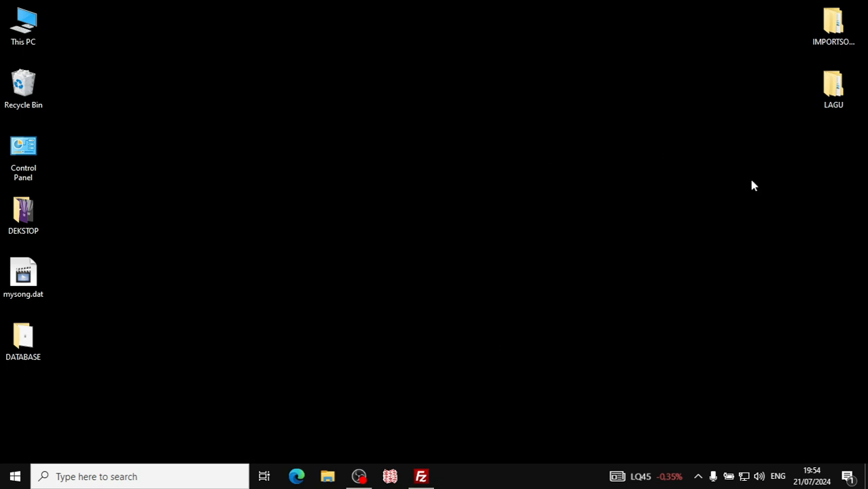
{"action": "double_click", "coordinate": [834, 41]}
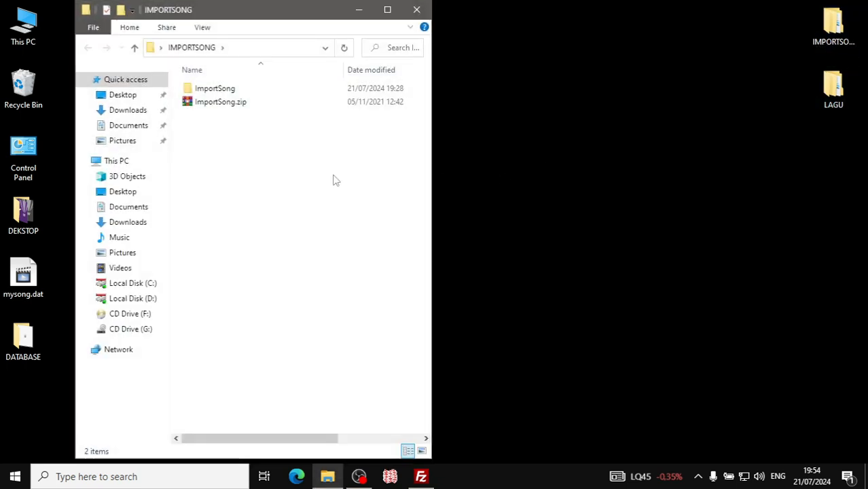
{"action": "double_click", "coordinate": [216, 88]}
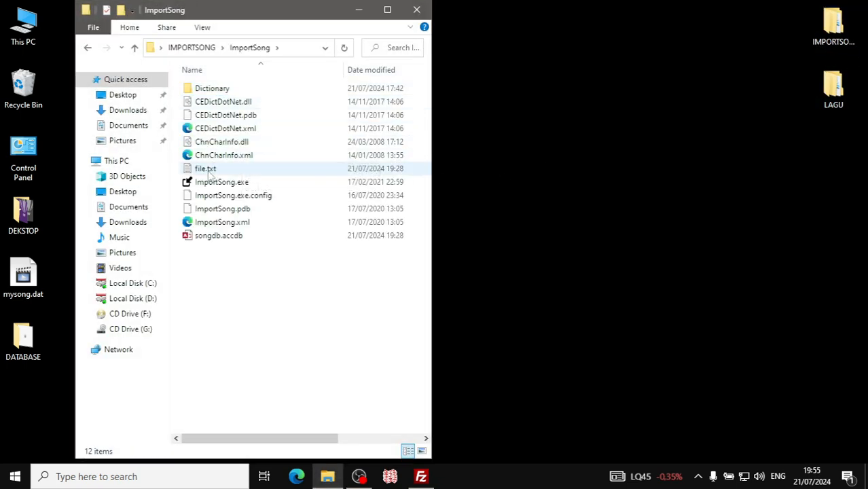
{"action": "left_click", "coordinate": [207, 170]}
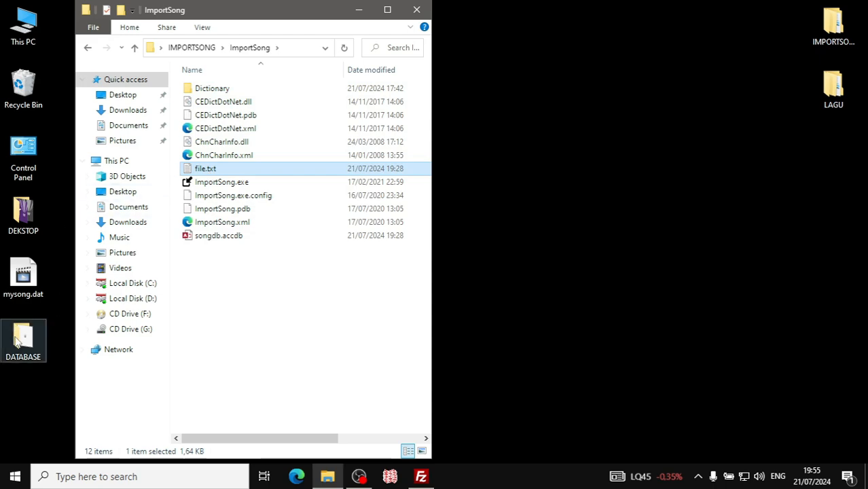
Step: Move the DATABASE folder below LAGU on the desktop and check its mysong.dat, closing both folder windows
{"action": "left_click_drag", "start_coordinate": [18, 342], "coordinate": [842, 165]}
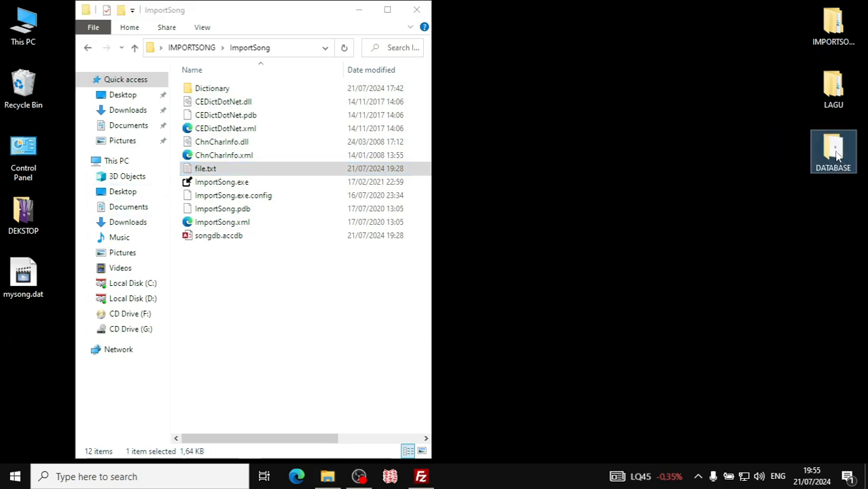
{"action": "double_click", "coordinate": [836, 150]}
{"action": "left_click_drag", "start_coordinate": [276, 14], "coordinate": [649, 19]}
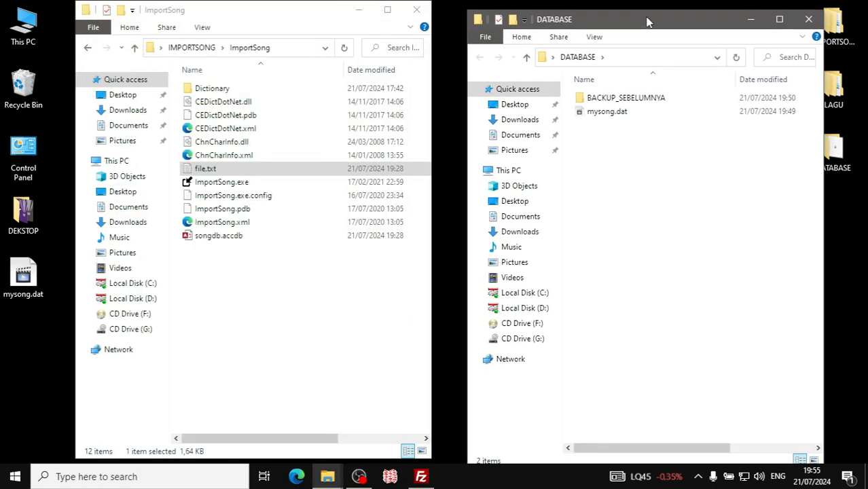
{"action": "left_click", "coordinate": [606, 117]}
{"action": "left_click", "coordinate": [608, 178]}
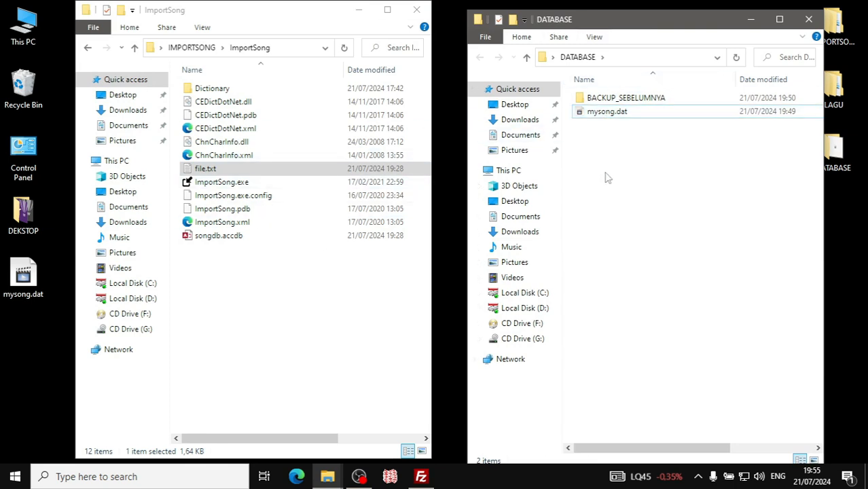
{"action": "left_click", "coordinate": [810, 21]}
{"action": "left_click", "coordinate": [416, 10]}
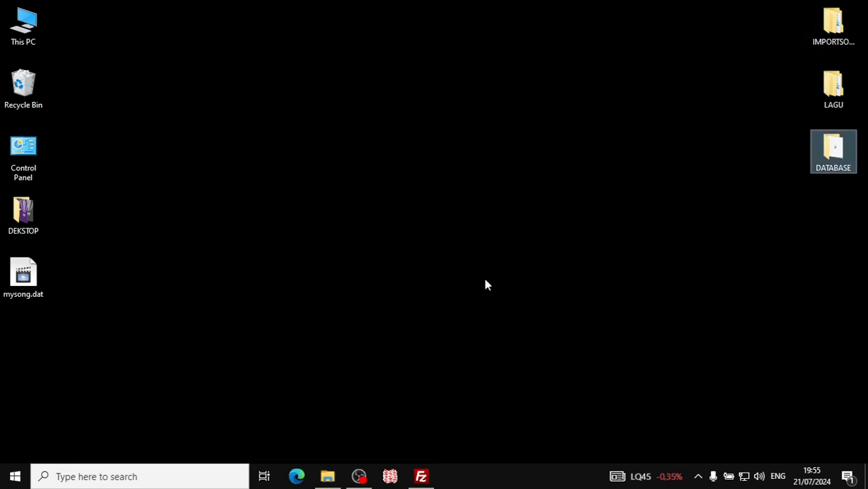
Step: Switch to BabelPad, open a second blank window and arrange the two untitled windows side by side
{"action": "left_click", "coordinate": [390, 478]}
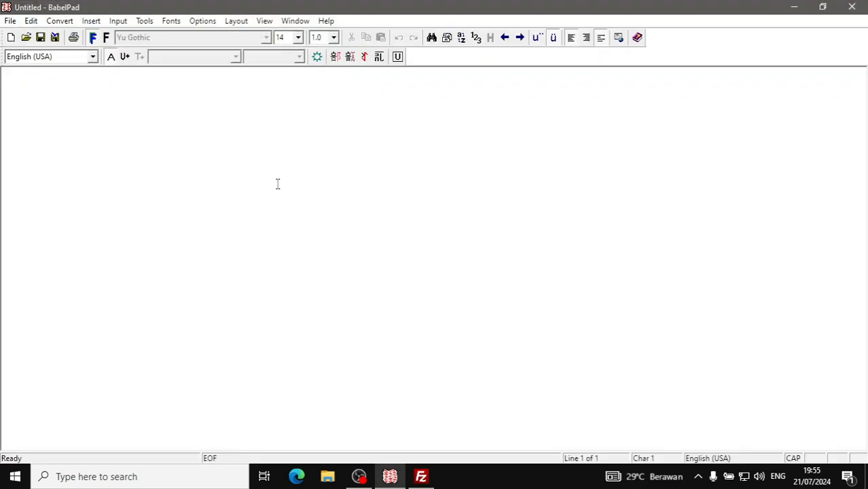
{"action": "right_click", "coordinate": [389, 478]}
{"action": "left_click", "coordinate": [354, 409]}
{"action": "key", "text": "ctrl+n"}
{"action": "left_click_drag", "start_coordinate": [469, 7], "coordinate": [329, 45]}
{"action": "left_click_drag", "start_coordinate": [697, 150], "coordinate": [809, 126]}
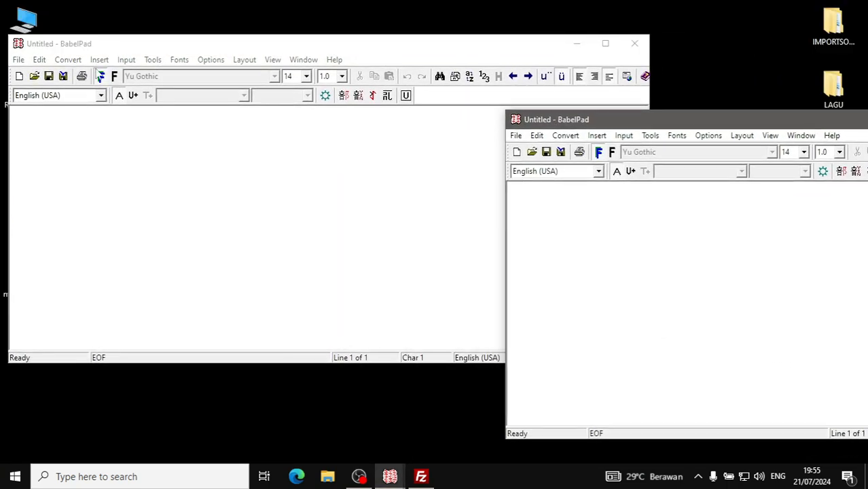
{"action": "left_click_drag", "start_coordinate": [100, 45], "coordinate": [104, 26]}
Step: Open file.txt from the Desktop's IMPORTSONG\ImportSong folder in the first BabelPad window, using Auto Detect encoding
{"action": "left_click", "coordinate": [21, 42]}
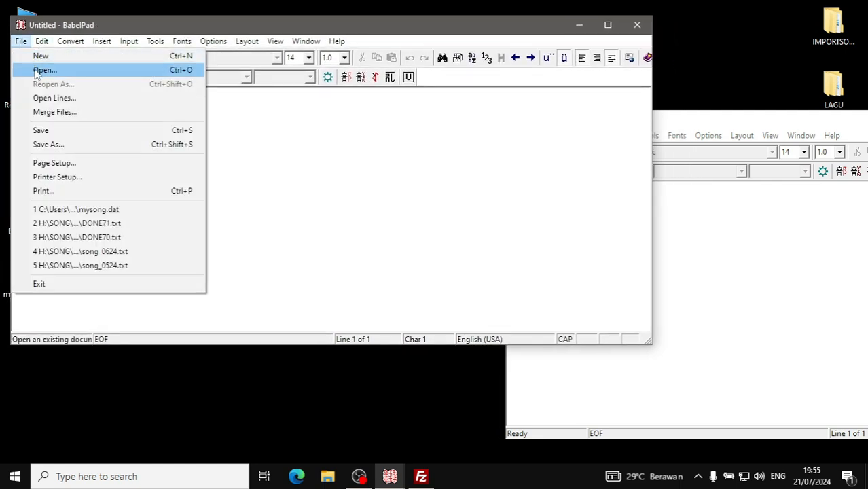
{"action": "left_click", "coordinate": [37, 71]}
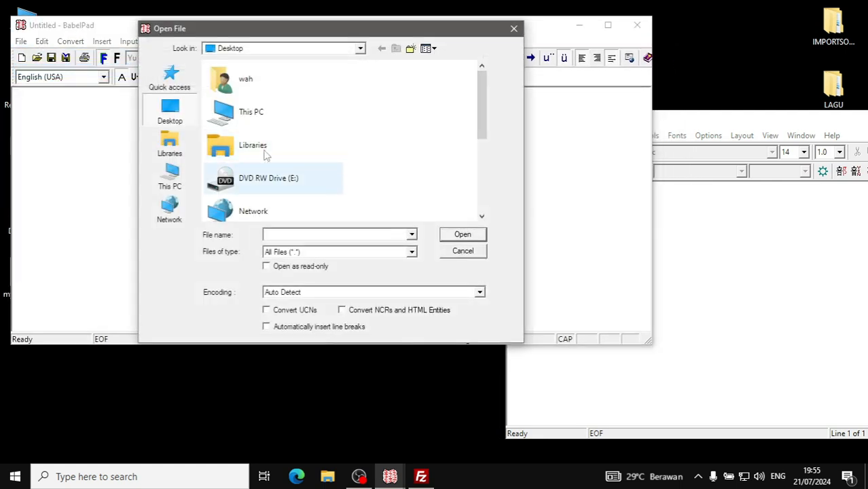
{"action": "scroll", "coordinate": [269, 178], "scroll_direction": "down", "scroll_amount": 3}
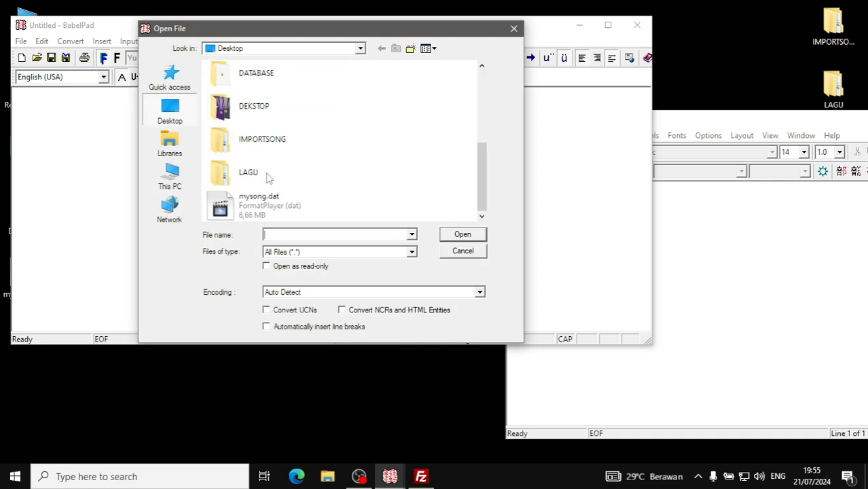
{"action": "double_click", "coordinate": [236, 149]}
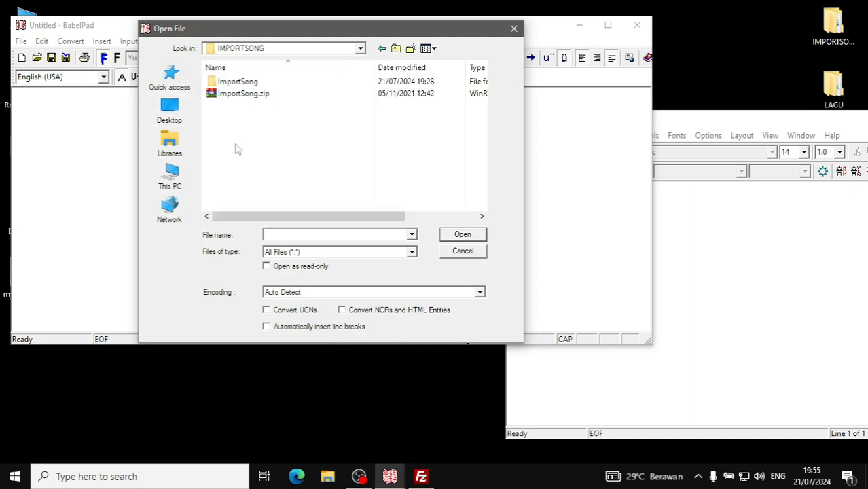
{"action": "double_click", "coordinate": [232, 83]}
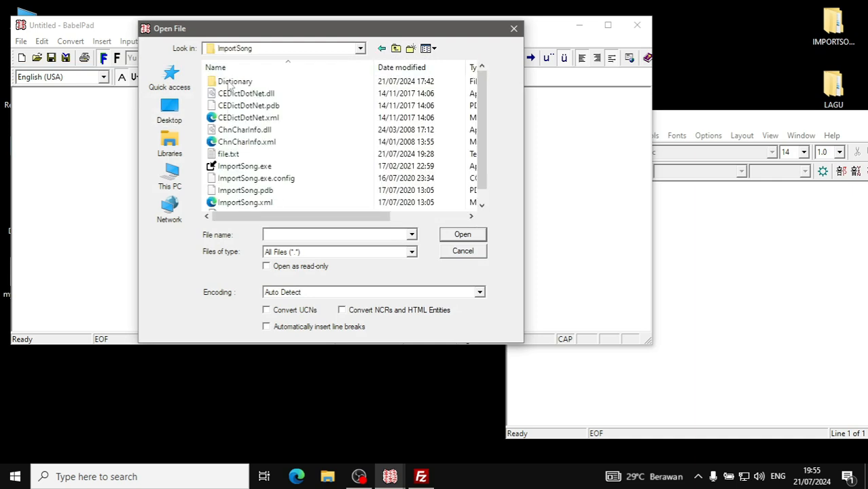
{"action": "left_click", "coordinate": [234, 156]}
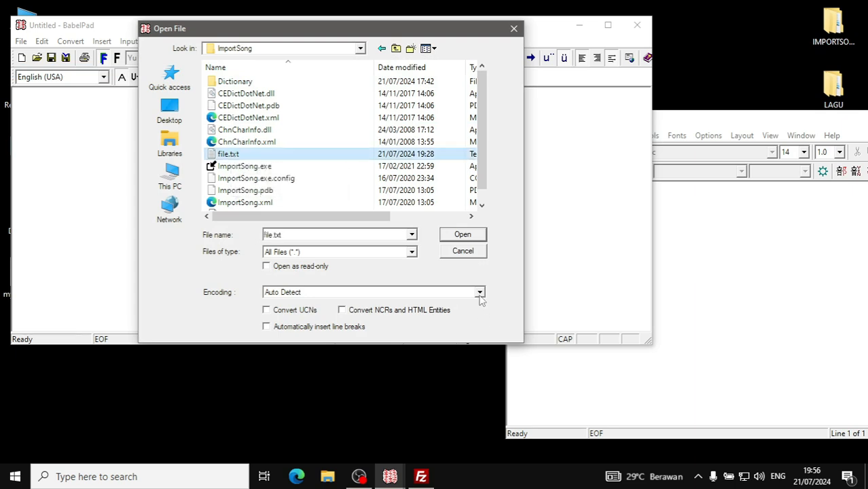
{"action": "left_click", "coordinate": [460, 240]}
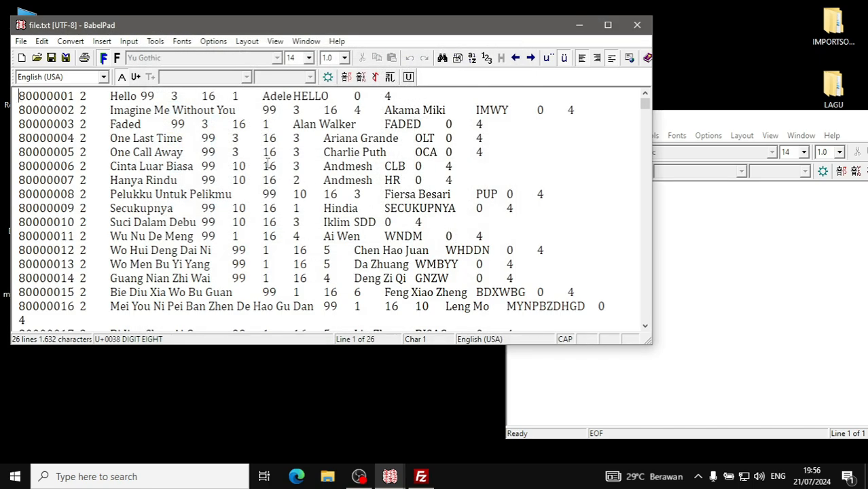
Step: Widen the file.txt window to fit whole song lines and review the entries down to the last one
{"action": "scroll", "coordinate": [249, 159], "scroll_direction": "down", "scroll_amount": 3}
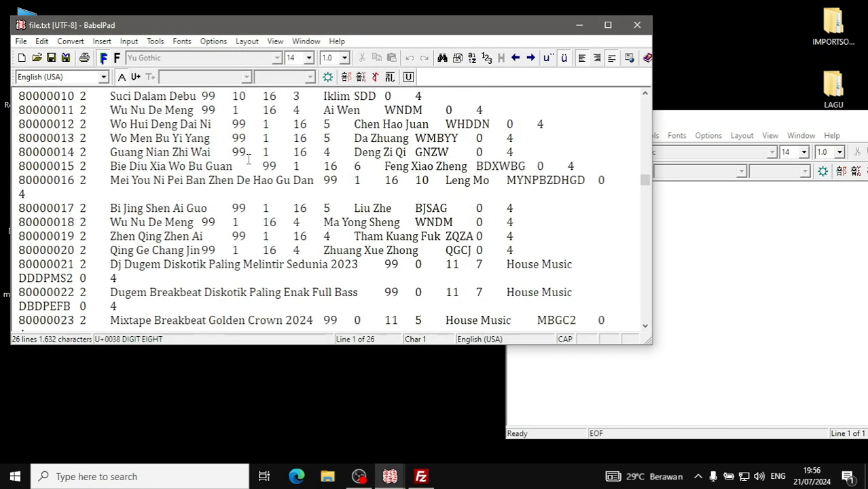
{"action": "left_click_drag", "start_coordinate": [651, 143], "coordinate": [864, 141]}
{"action": "scroll", "coordinate": [251, 156], "scroll_direction": "down", "scroll_amount": 1}
{"action": "scroll", "coordinate": [252, 157], "scroll_direction": "up", "scroll_amount": 4}
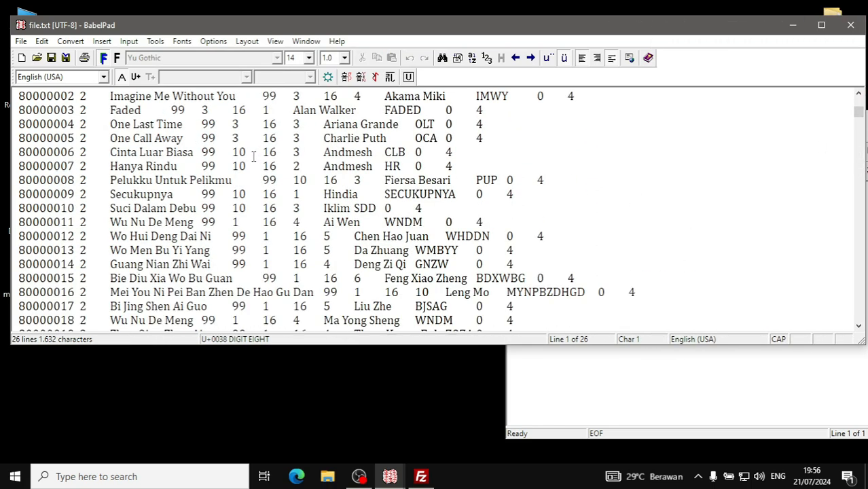
{"action": "scroll", "coordinate": [251, 157], "scroll_direction": "down", "scroll_amount": 6}
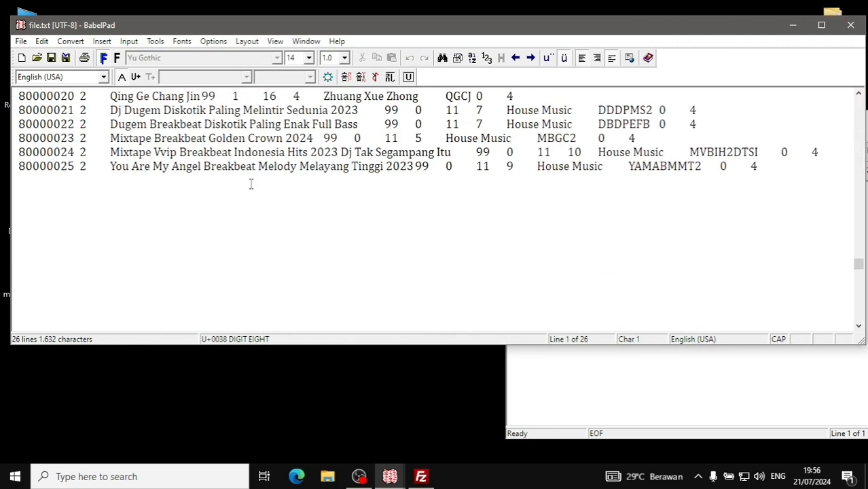
Step: Place the blank BabelPad window over the lower part of the file.txt window and widen it to match
{"action": "left_click", "coordinate": [586, 399]}
{"action": "left_click_drag", "start_coordinate": [572, 121], "coordinate": [80, 140]}
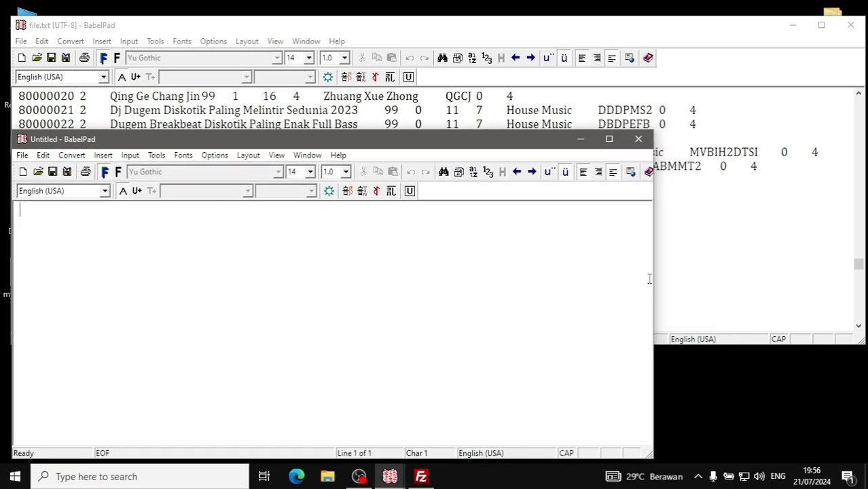
{"action": "left_click_drag", "start_coordinate": [654, 276], "coordinate": [860, 274]}
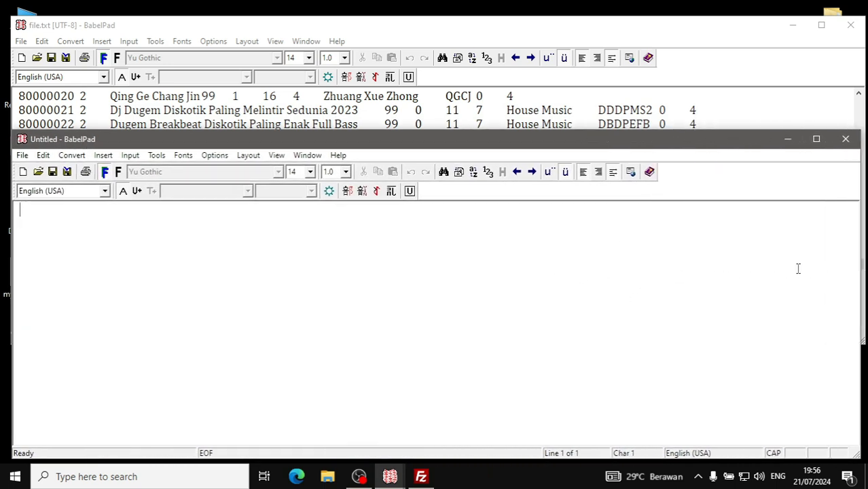
Step: Open mysong.dat from the Desktop's DATABASE folder in the blank BabelPad window, using GB18030 : Extended Chinese encoding
{"action": "left_click", "coordinate": [22, 156]}
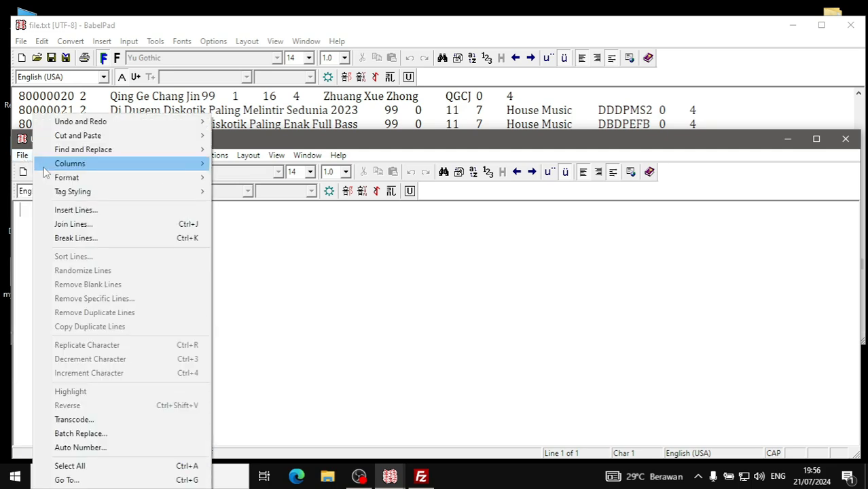
{"action": "left_click", "coordinate": [43, 184]}
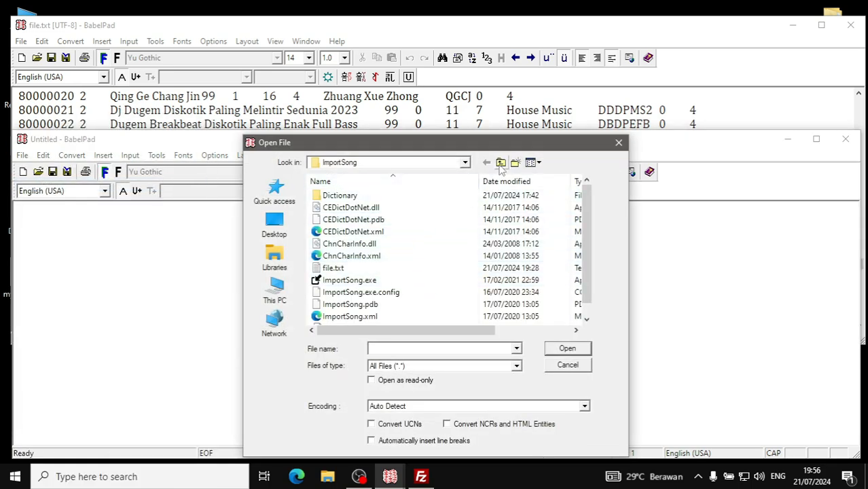
{"action": "left_click", "coordinate": [500, 163]}
{"action": "left_click", "coordinate": [501, 163]}
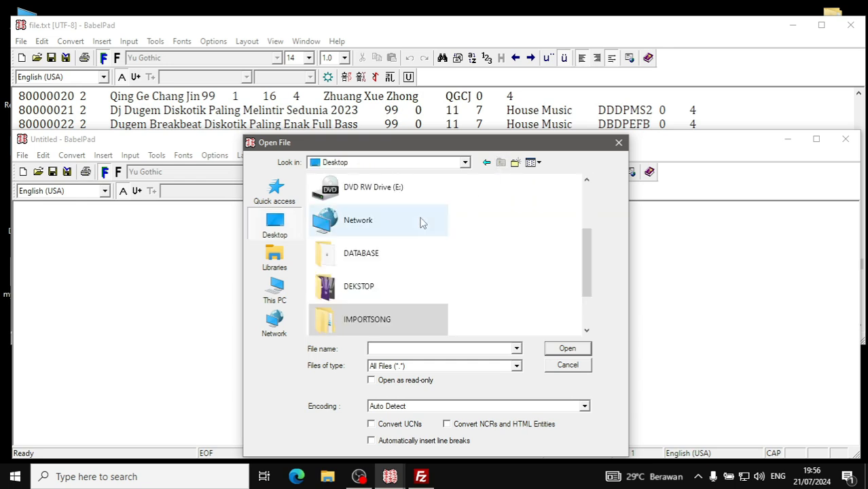
{"action": "scroll", "coordinate": [349, 262], "scroll_direction": "up", "scroll_amount": 3}
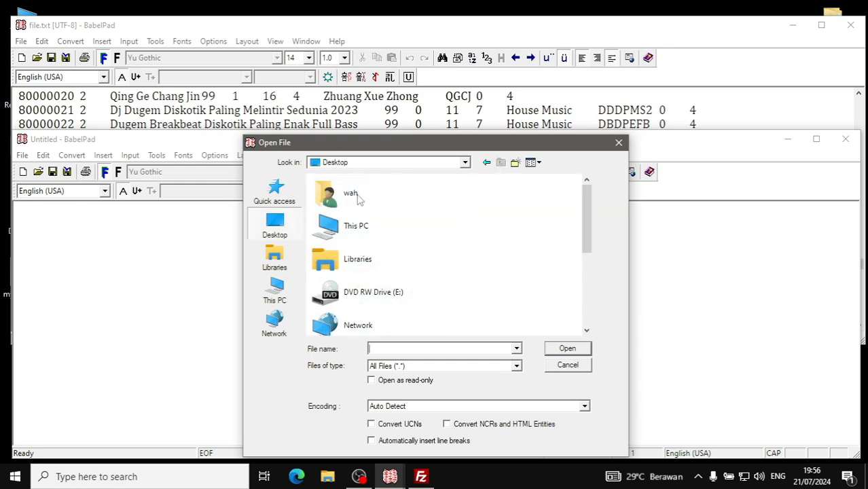
{"action": "scroll", "coordinate": [356, 197], "scroll_direction": "down", "scroll_amount": 5}
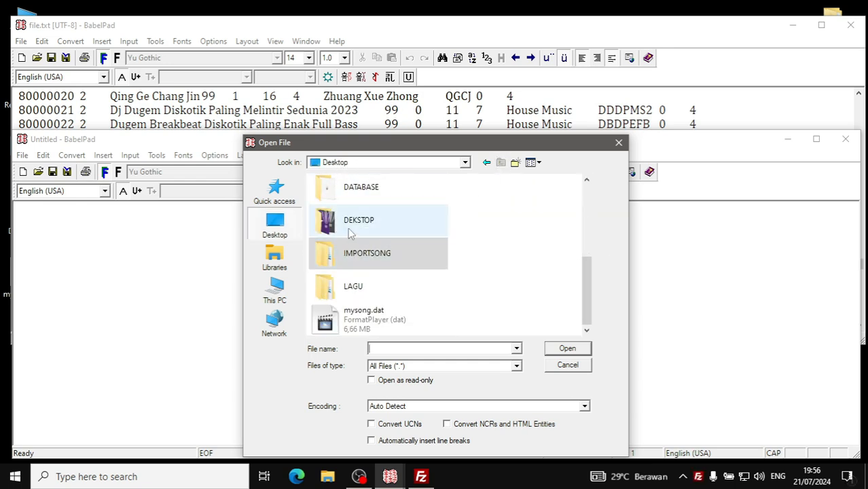
{"action": "double_click", "coordinate": [347, 195]}
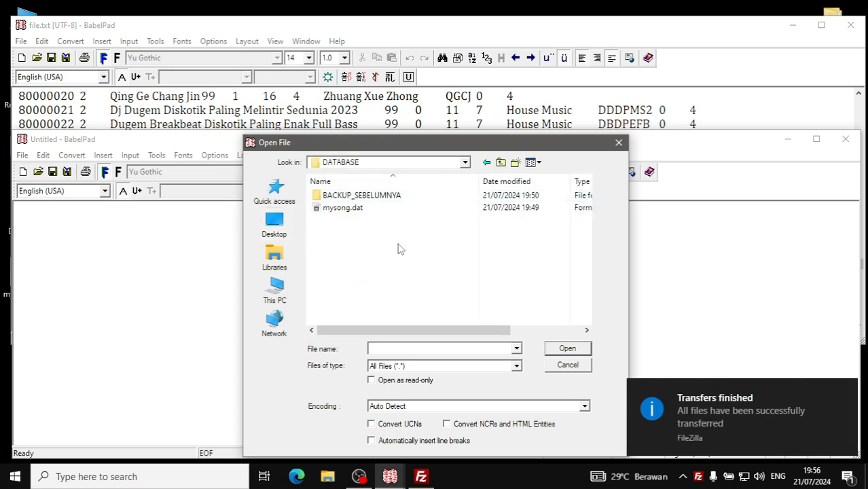
{"action": "left_click", "coordinate": [333, 211]}
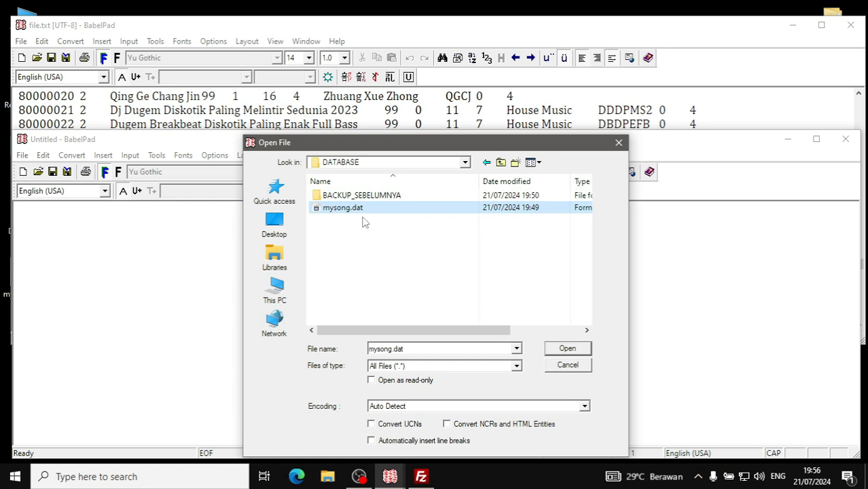
{"action": "left_click", "coordinate": [584, 407]}
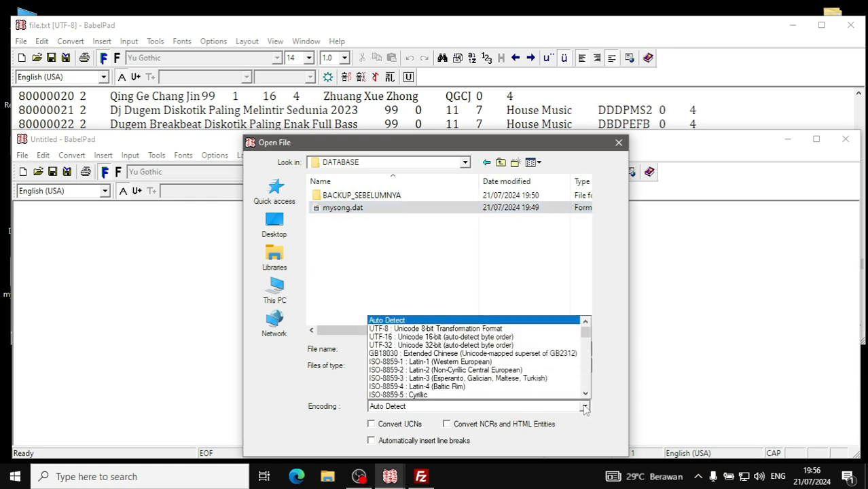
{"action": "left_click", "coordinate": [407, 354]}
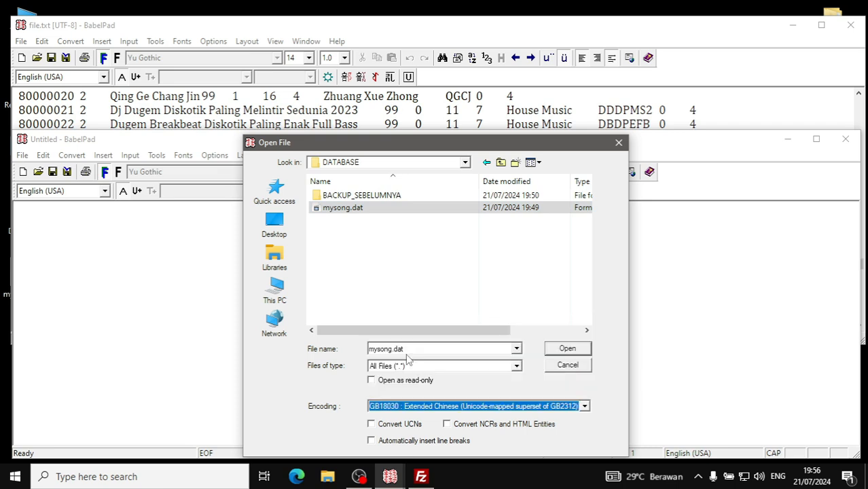
{"action": "left_click", "coordinate": [569, 351]}
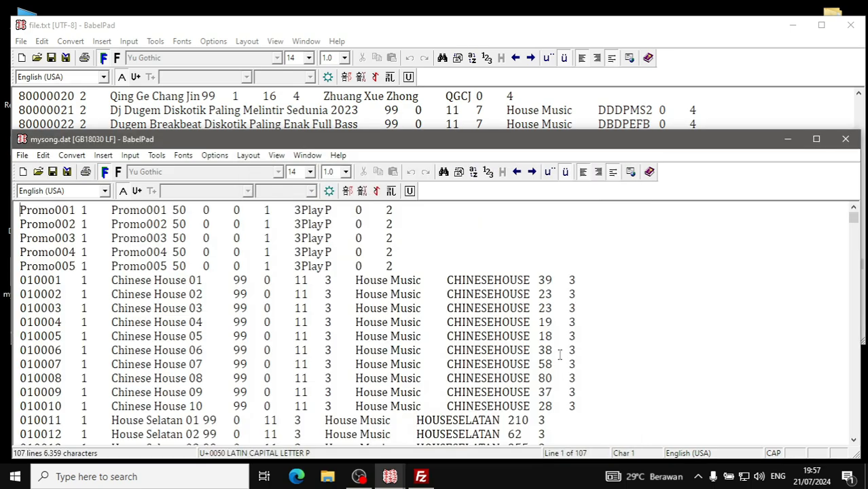
Step: Move the mysong.dat window up to overlap the file.txt window, and bring file.txt to the front
{"action": "left_click_drag", "start_coordinate": [362, 143], "coordinate": [374, 57]}
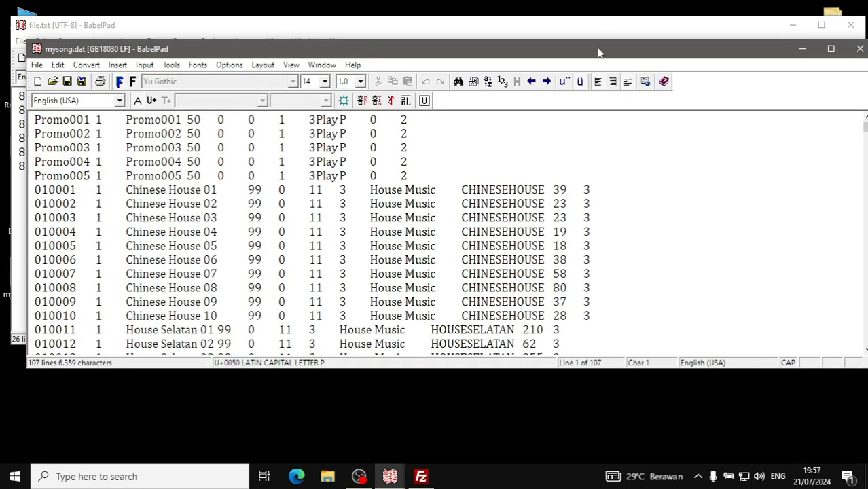
{"action": "left_click_drag", "start_coordinate": [599, 53], "coordinate": [574, 64]}
{"action": "left_click", "coordinate": [495, 42]}
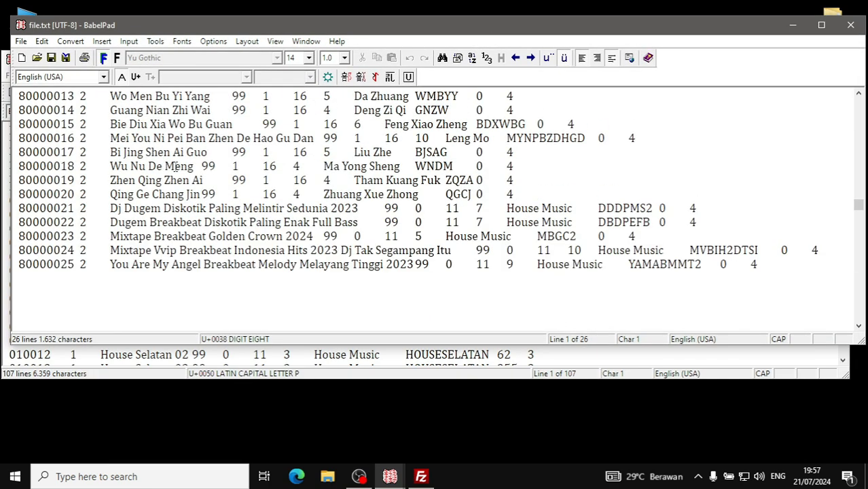
Step: Copy all song lines in file.txt, from entry 80000001 through 80000025
{"action": "scroll", "coordinate": [174, 166], "scroll_direction": "up", "scroll_amount": 4}
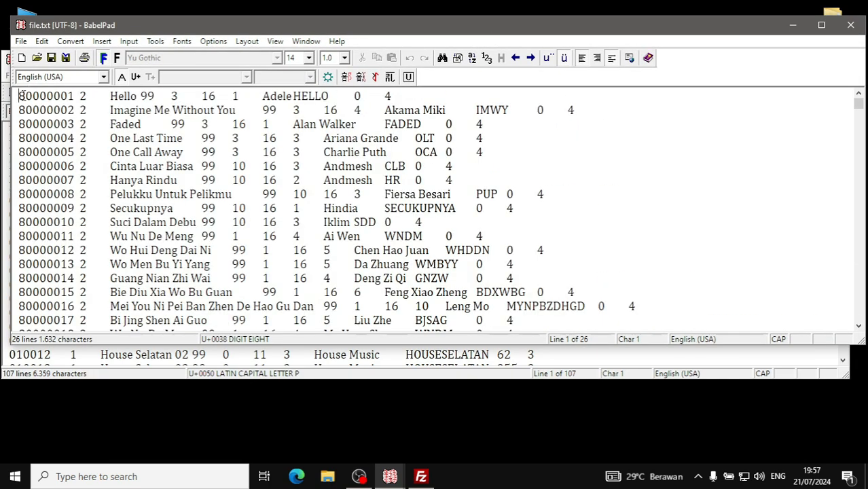
{"action": "left_click_drag", "start_coordinate": [19, 96], "coordinate": [768, 138]}
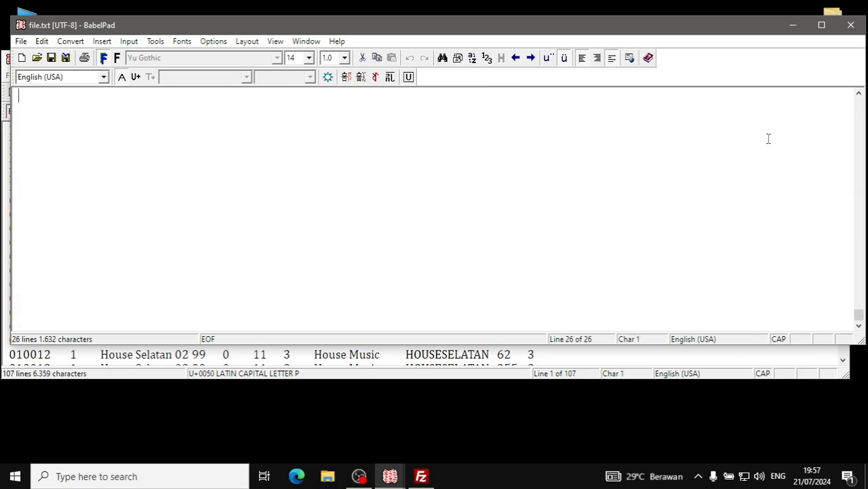
{"action": "scroll", "coordinate": [684, 177], "scroll_direction": "up", "scroll_amount": 2}
{"action": "scroll", "coordinate": [685, 178], "scroll_direction": "up", "scroll_amount": 6}
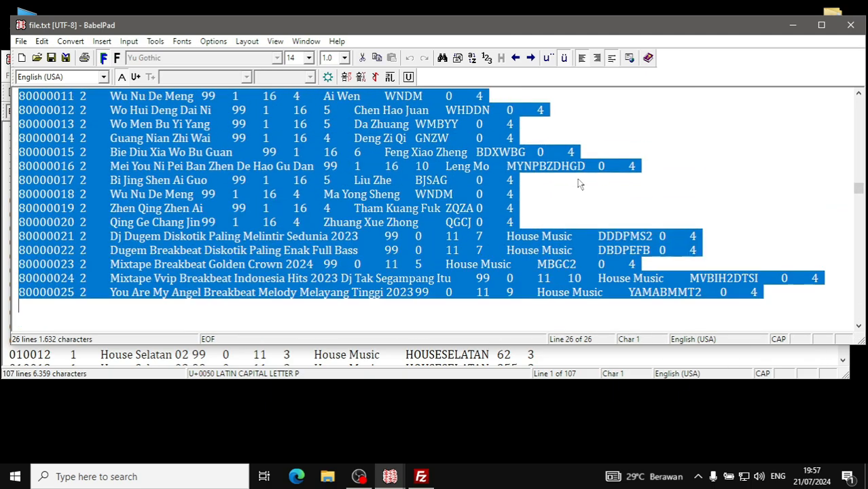
{"action": "scroll", "coordinate": [576, 185], "scroll_direction": "up", "scroll_amount": 1}
{"action": "scroll", "coordinate": [476, 176], "scroll_direction": "down", "scroll_amount": 5}
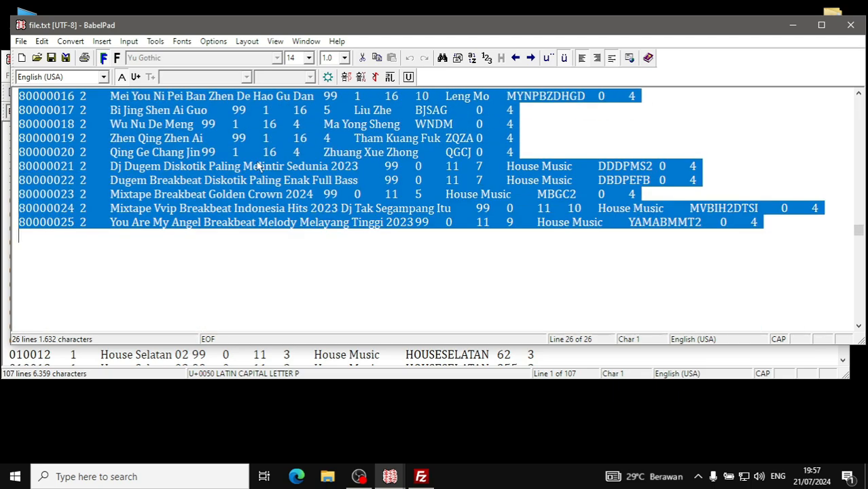
{"action": "scroll", "coordinate": [202, 151], "scroll_direction": "up", "scroll_amount": 2}
{"action": "right_click", "coordinate": [188, 126]}
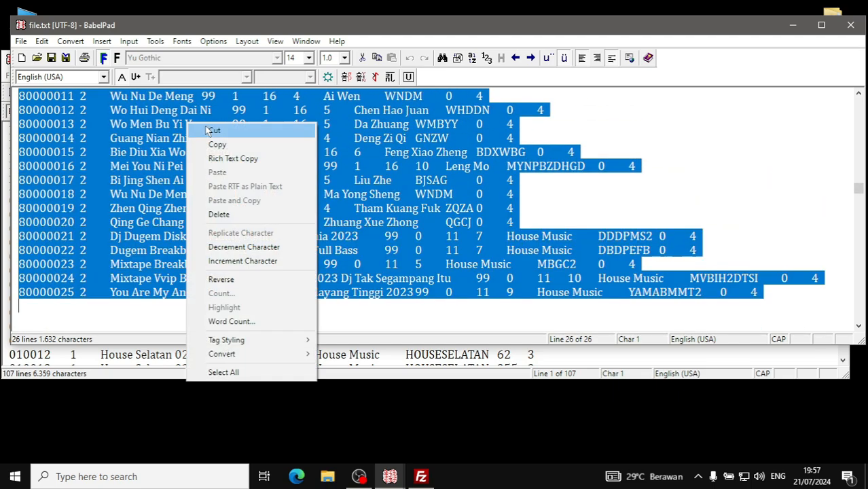
{"action": "left_click", "coordinate": [216, 145]}
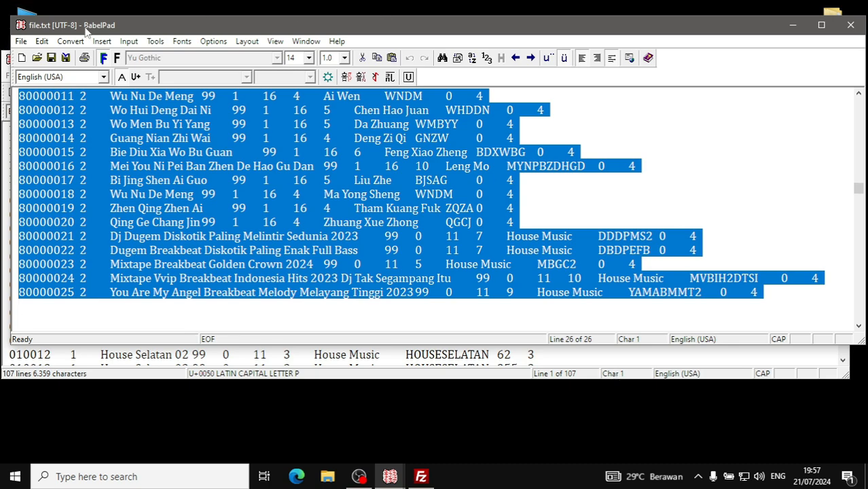
Step: Shift the file.txt window aside, bring mysong.dat forward and start a new line after its last entry, 010101
{"action": "left_click_drag", "start_coordinate": [88, 27], "coordinate": [212, 14]}
{"action": "left_click", "coordinate": [65, 62]}
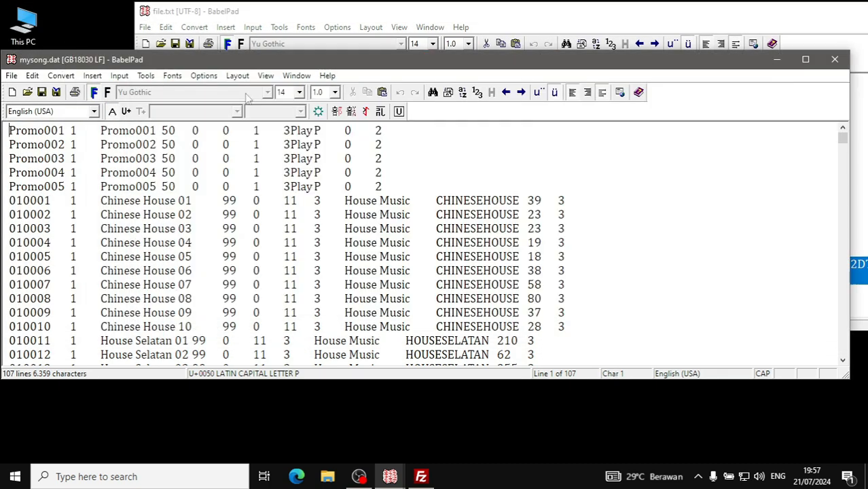
{"action": "scroll", "coordinate": [323, 178], "scroll_direction": "down", "scroll_amount": 7}
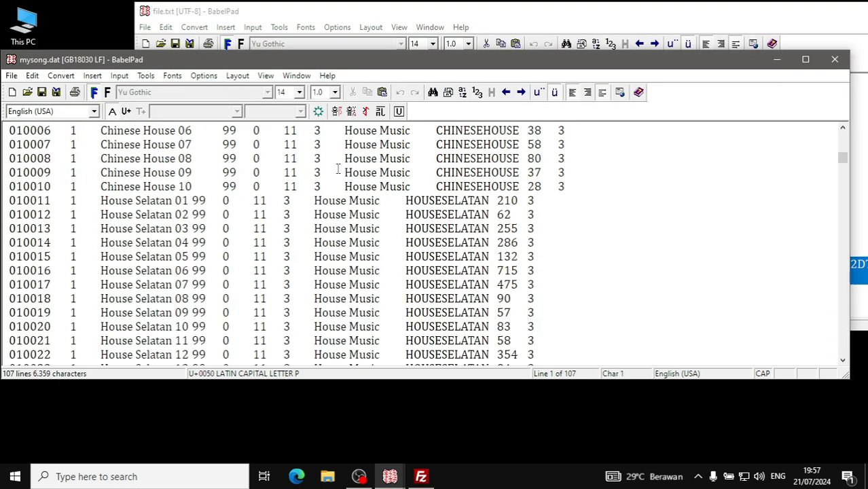
{"action": "scroll", "coordinate": [337, 168], "scroll_direction": "down", "scroll_amount": 6}
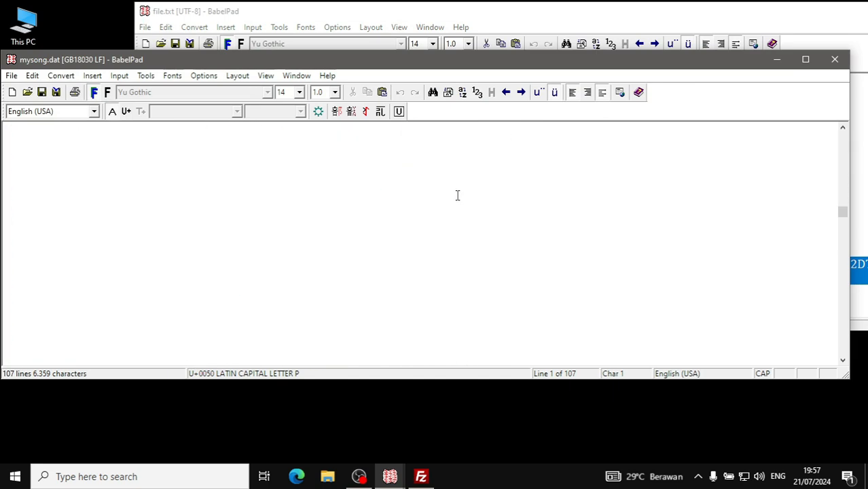
{"action": "left_click_drag", "start_coordinate": [846, 222], "coordinate": [845, 343]}
{"action": "scroll", "coordinate": [577, 224], "scroll_direction": "up", "scroll_amount": 1}
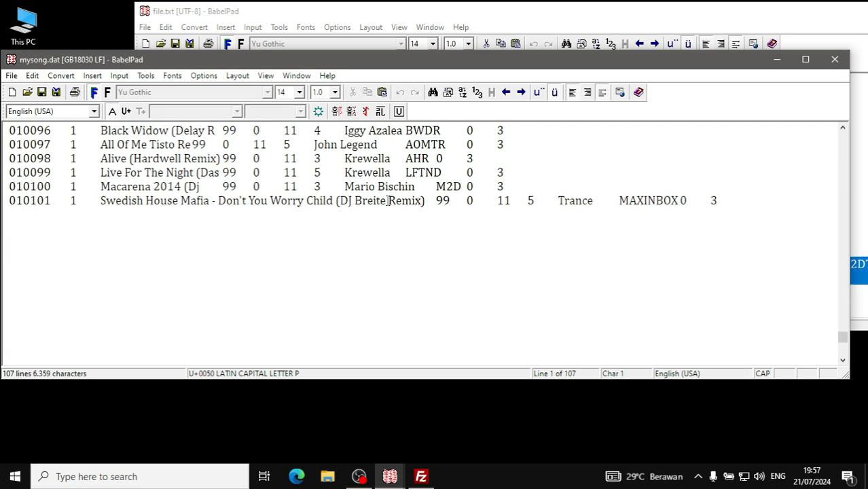
{"action": "left_click_drag", "start_coordinate": [388, 200], "coordinate": [630, 208]}
{"action": "left_click", "coordinate": [743, 198]}
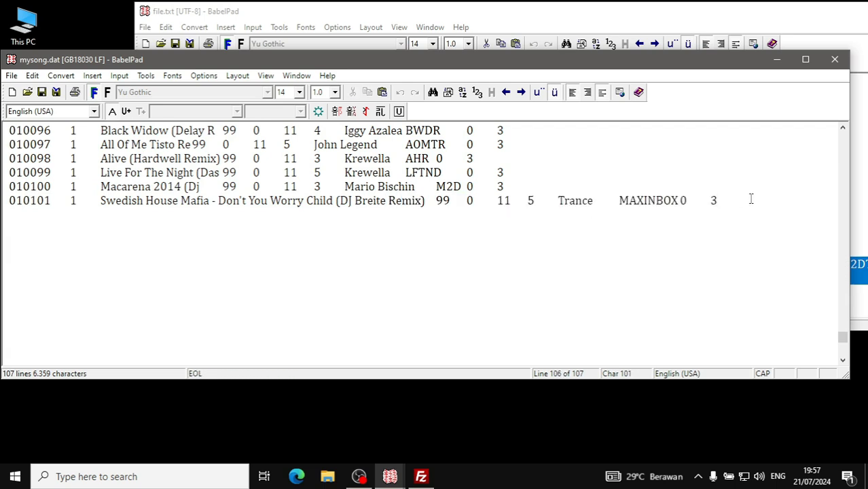
{"action": "key", "text": "Return"}
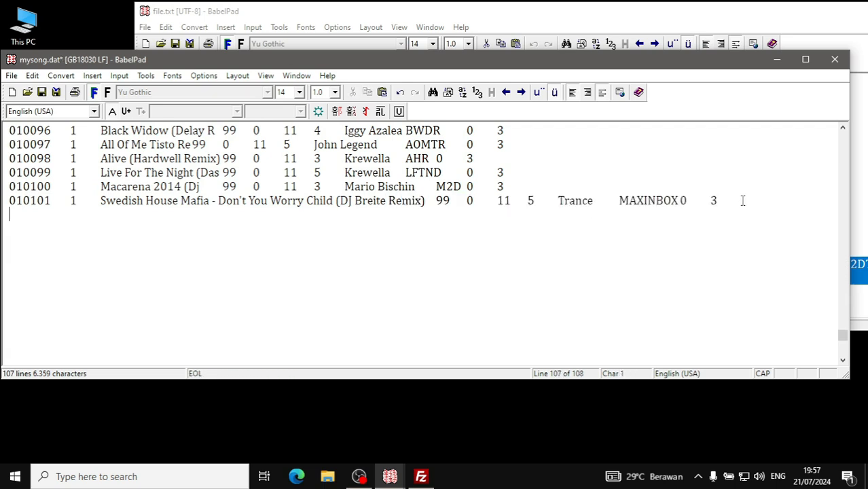
Step: Paste the copied song lines below entry 010101 in mysong.dat and check them through to entry 80000025
{"action": "right_click", "coordinate": [17, 213]}
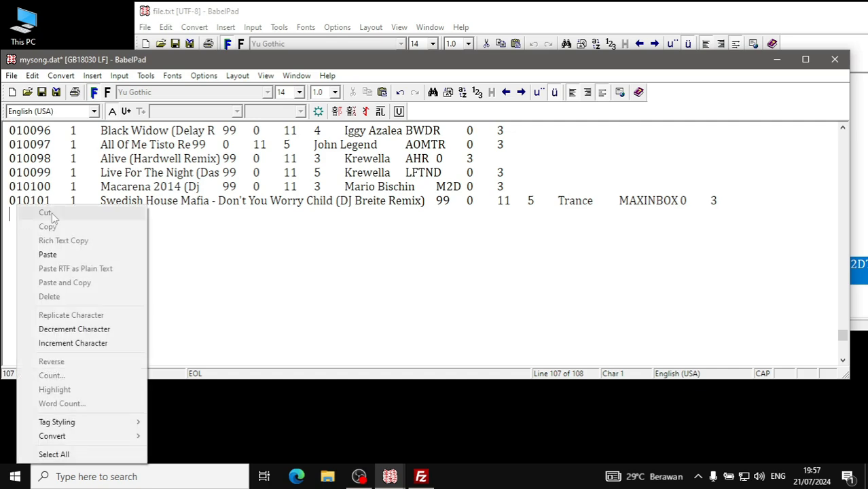
{"action": "left_click", "coordinate": [47, 254]}
{"action": "scroll", "coordinate": [195, 228], "scroll_direction": "up", "scroll_amount": 5}
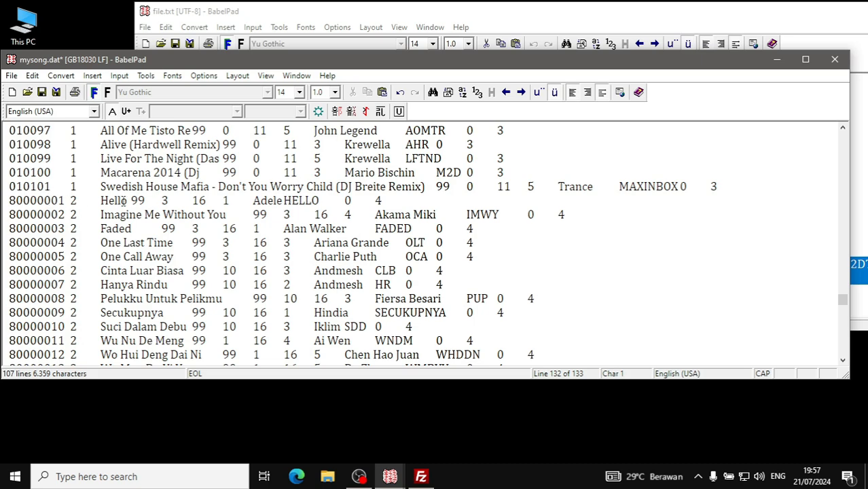
{"action": "scroll", "coordinate": [123, 201], "scroll_direction": "down", "scroll_amount": 9}
{"action": "scroll", "coordinate": [205, 218], "scroll_direction": "up", "scroll_amount": 2}
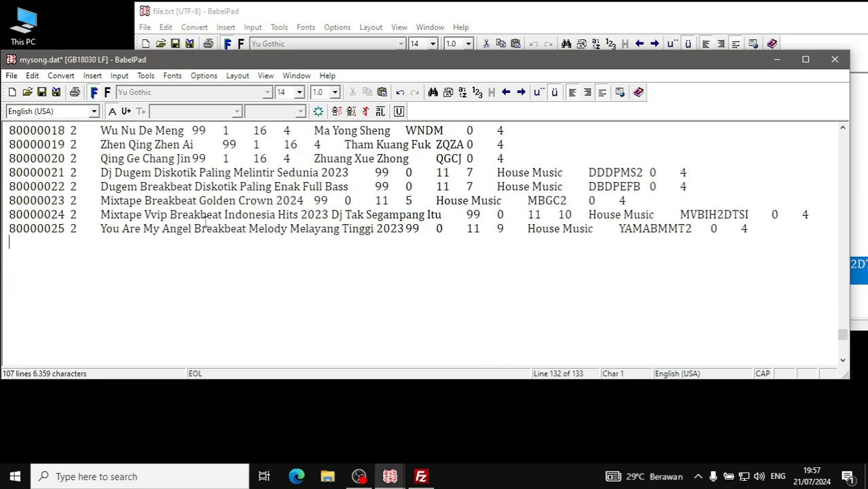
Step: Save mysong.dat, and close both the mysong.dat and file.txt windows
{"action": "left_click", "coordinate": [12, 76]}
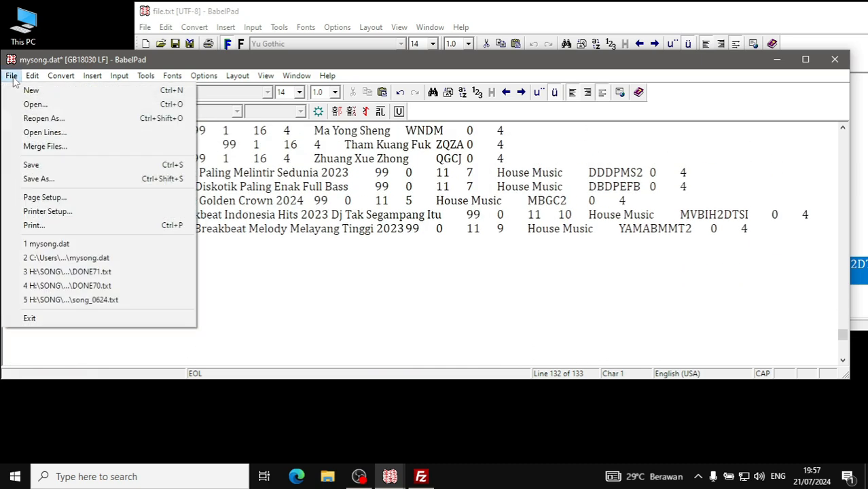
{"action": "left_click", "coordinate": [34, 165]}
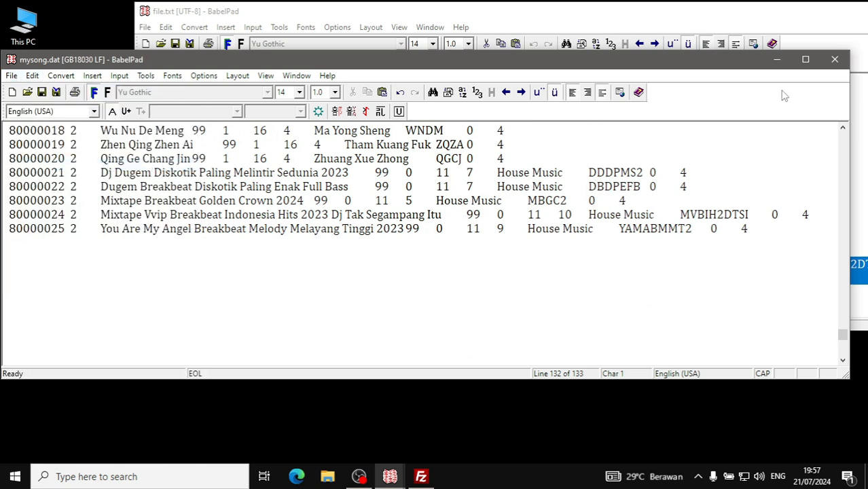
{"action": "left_click", "coordinate": [839, 61]}
{"action": "left_click_drag", "start_coordinate": [761, 20], "coordinate": [543, 65]}
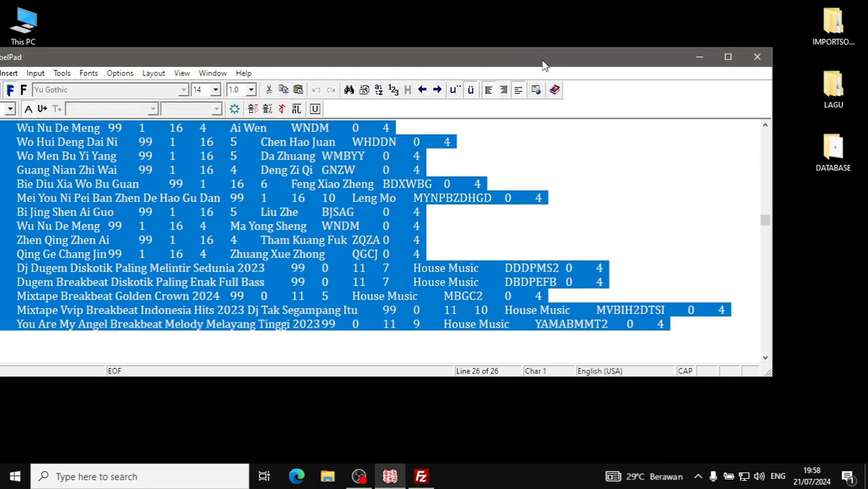
{"action": "left_click", "coordinate": [759, 57]}
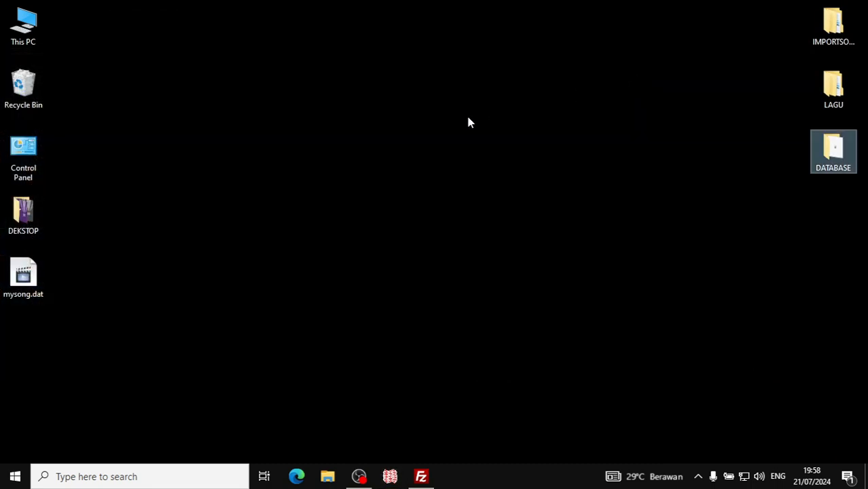
Step: Switch to FileZilla and review the list of successful transfers, returning to the queued files list
{"action": "left_click", "coordinate": [421, 477]}
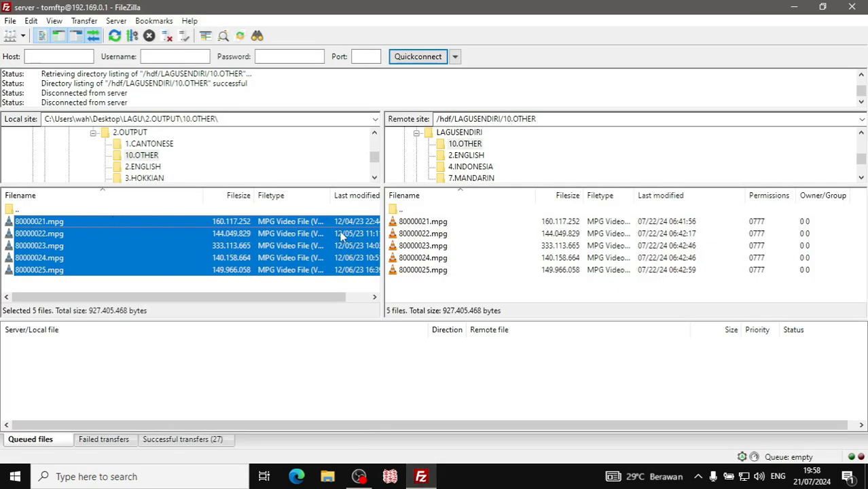
{"action": "left_click", "coordinate": [202, 442]}
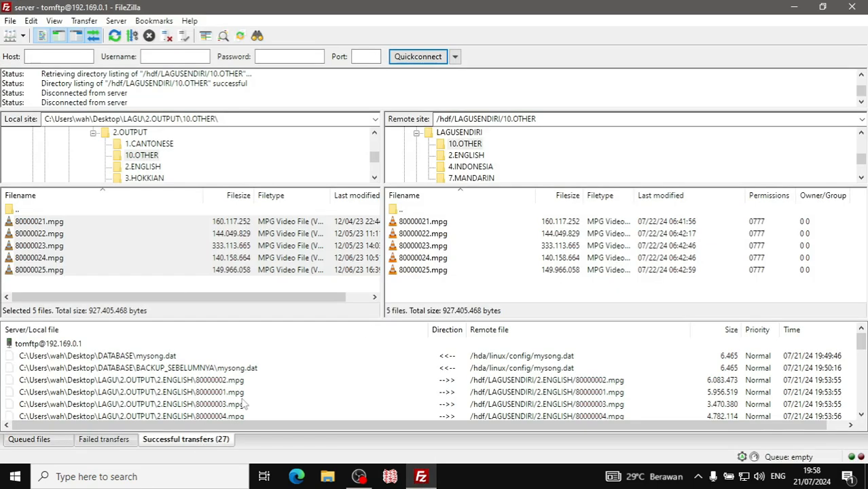
{"action": "scroll", "coordinate": [245, 405], "scroll_direction": "down", "scroll_amount": 7}
{"action": "scroll", "coordinate": [242, 381], "scroll_direction": "up", "scroll_amount": 7}
{"action": "left_click", "coordinate": [31, 439]}
Step: Browse the remote site from /hdf/LAGUSENDIRI/10.OTHER to /hda/linux/config and locate mysong.dat there
{"action": "double_click", "coordinate": [401, 209]}
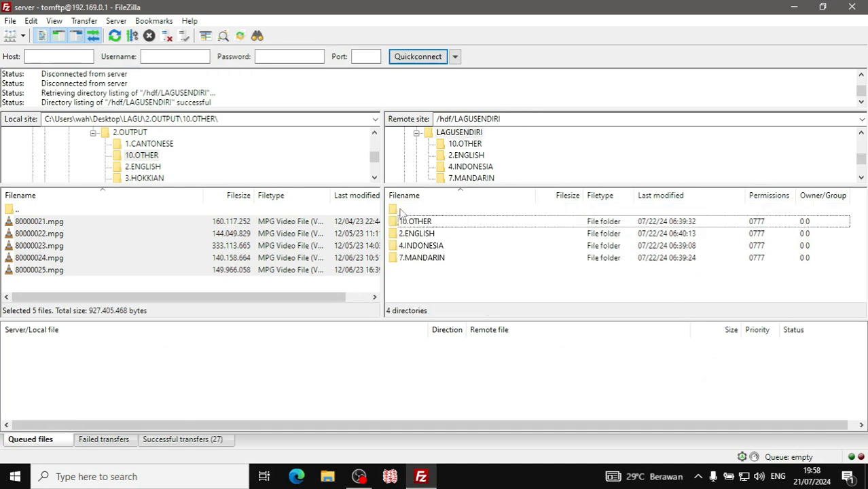
{"action": "double_click", "coordinate": [401, 210]}
{"action": "double_click", "coordinate": [402, 211]}
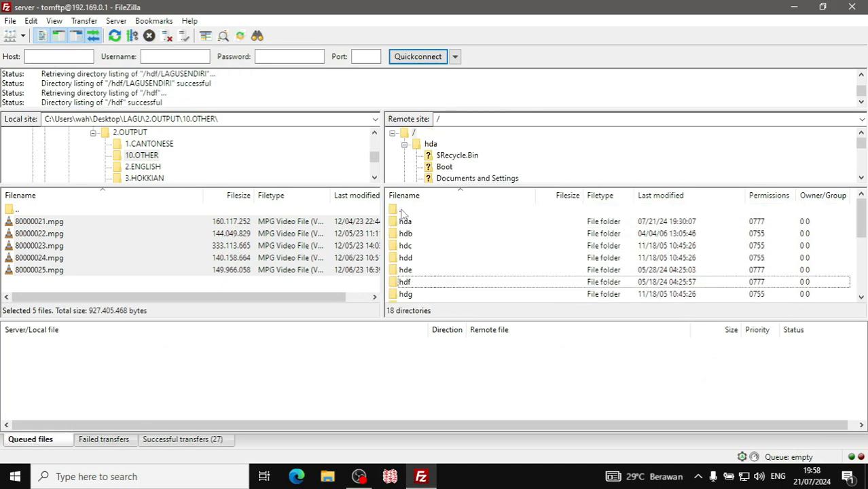
{"action": "double_click", "coordinate": [410, 224]}
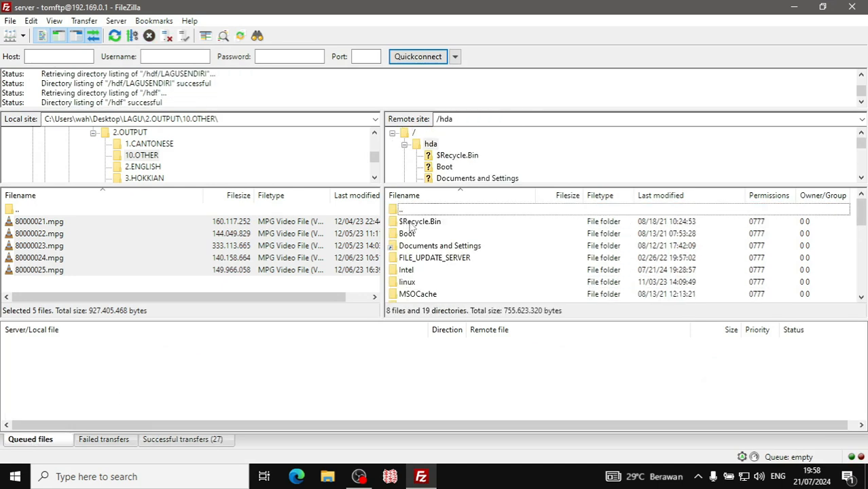
{"action": "double_click", "coordinate": [406, 282]}
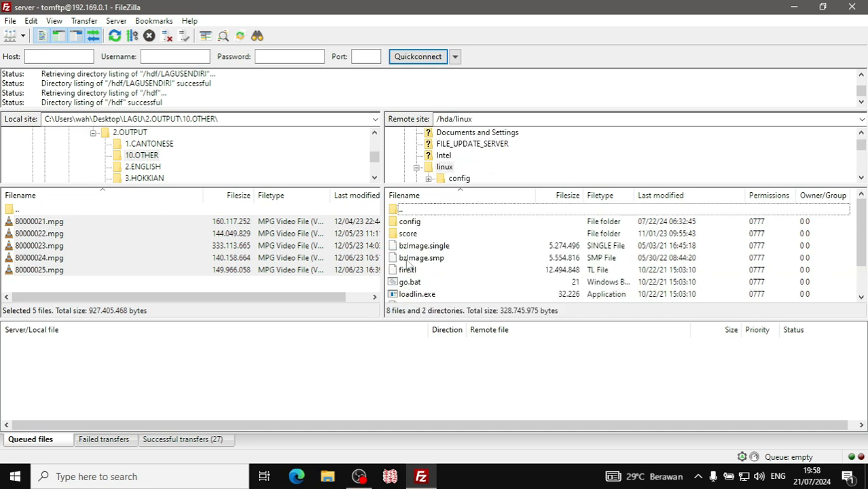
{"action": "double_click", "coordinate": [407, 222]}
{"action": "scroll", "coordinate": [435, 257], "scroll_direction": "down", "scroll_amount": 1}
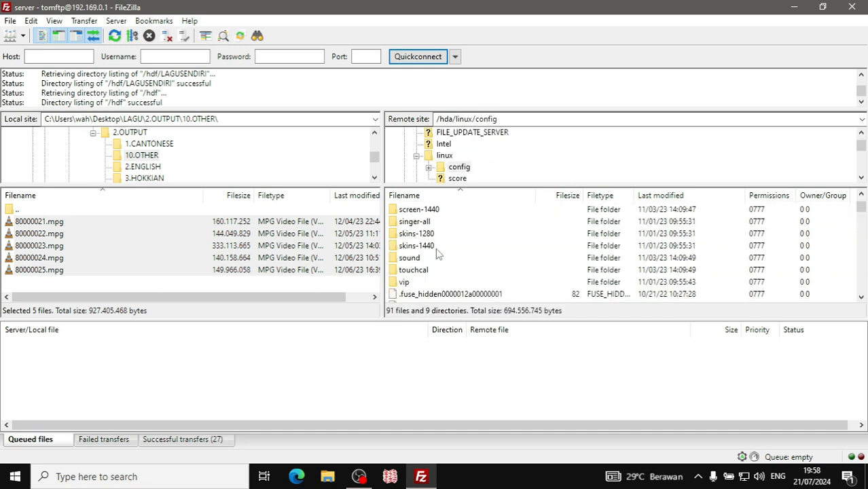
{"action": "scroll", "coordinate": [438, 252], "scroll_direction": "down", "scroll_amount": 8}
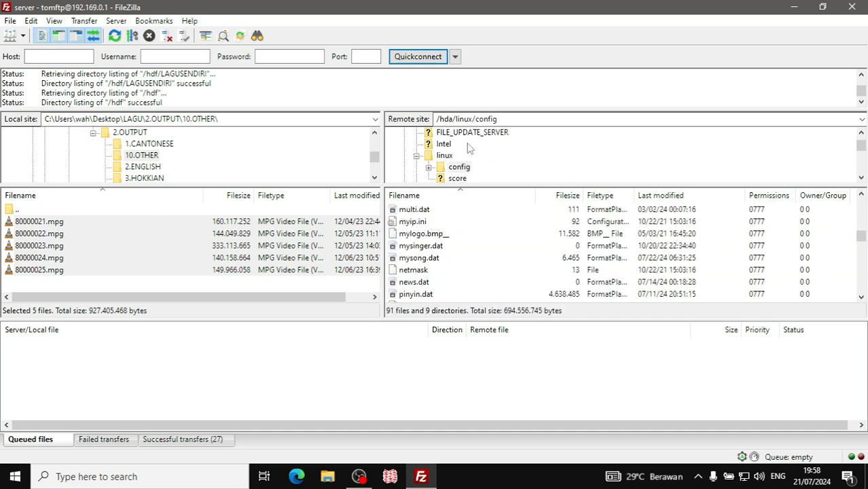
Step: Browse the local site from the 10.OTHER song folder to the DATABASE folder on the Desktop
{"action": "double_click", "coordinate": [18, 212]}
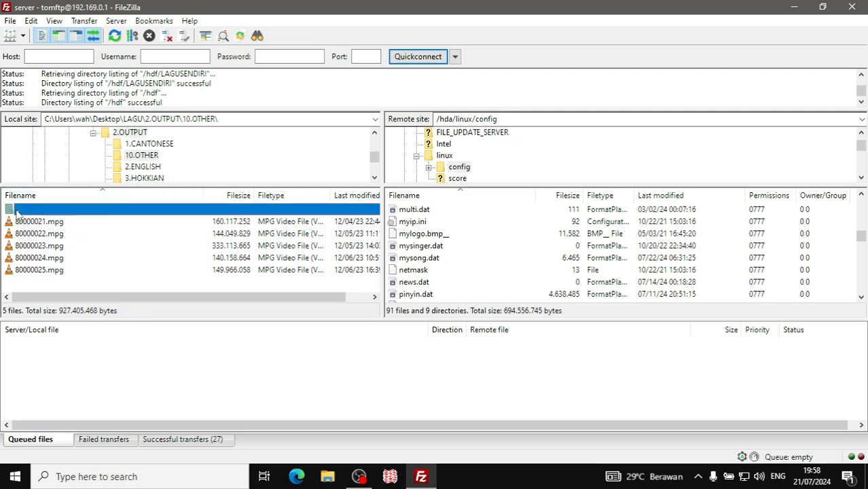
{"action": "double_click", "coordinate": [17, 213]}
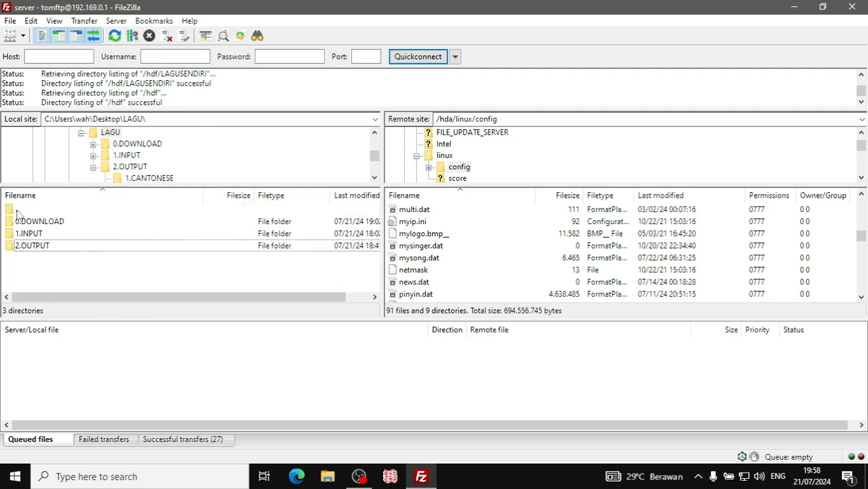
{"action": "double_click", "coordinate": [19, 215]}
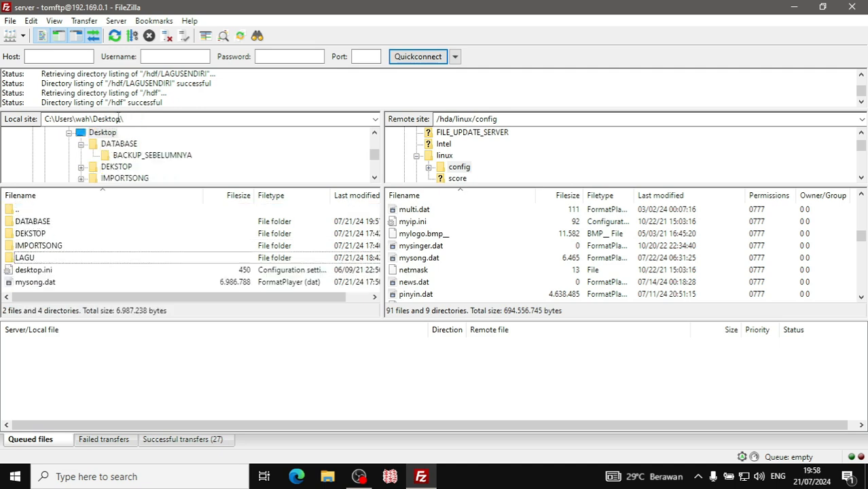
{"action": "double_click", "coordinate": [43, 225]}
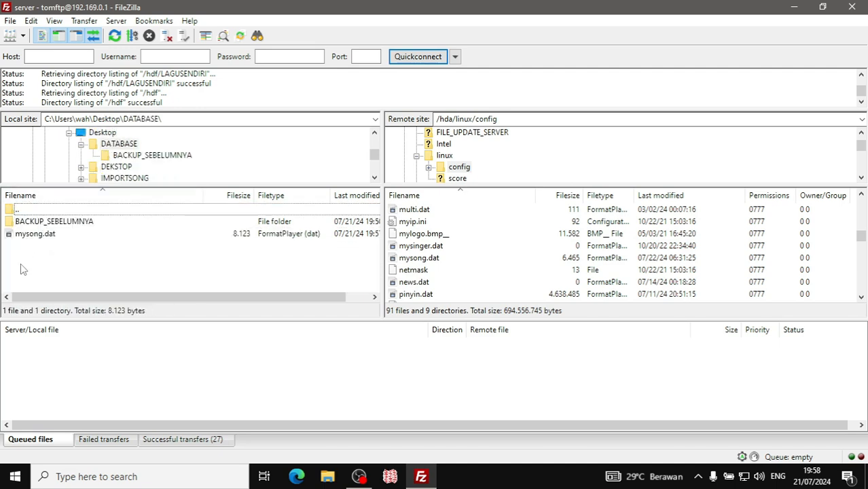
Step: Upload the edited mysong.dat from the DATABASE folder to /hda/linux/config, overwriting the existing file on the server
{"action": "left_click", "coordinate": [23, 234]}
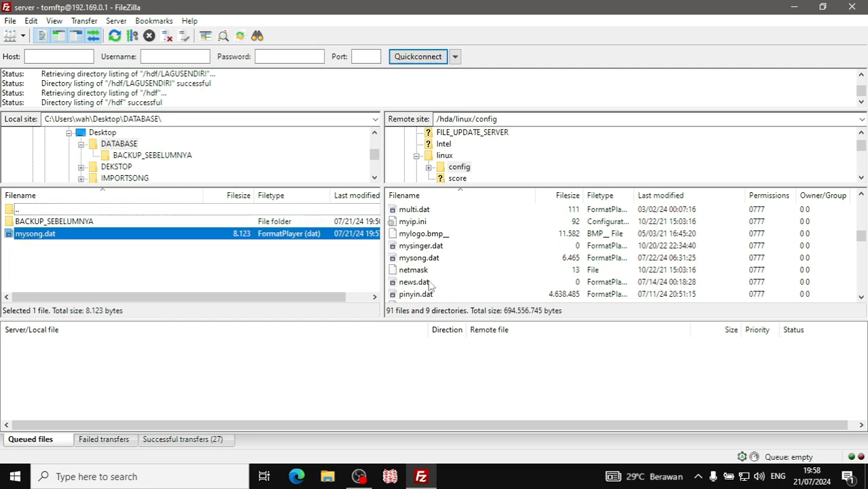
{"action": "left_click", "coordinate": [216, 268]}
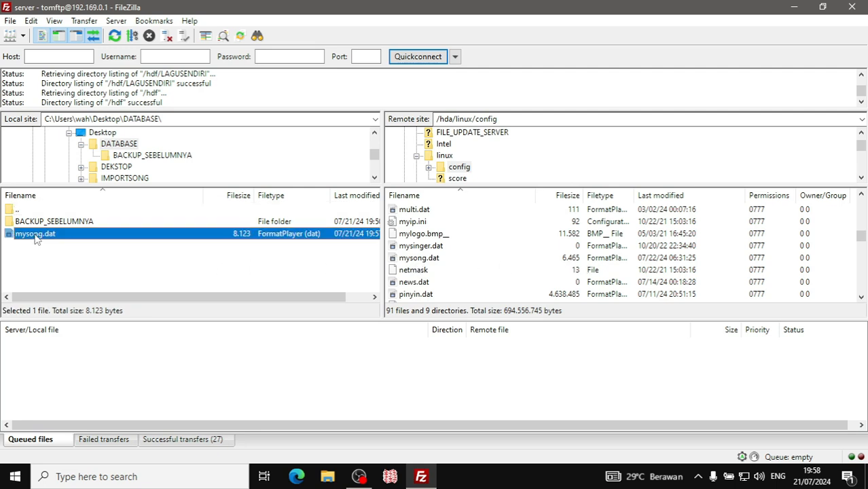
{"action": "left_click", "coordinate": [20, 262]}
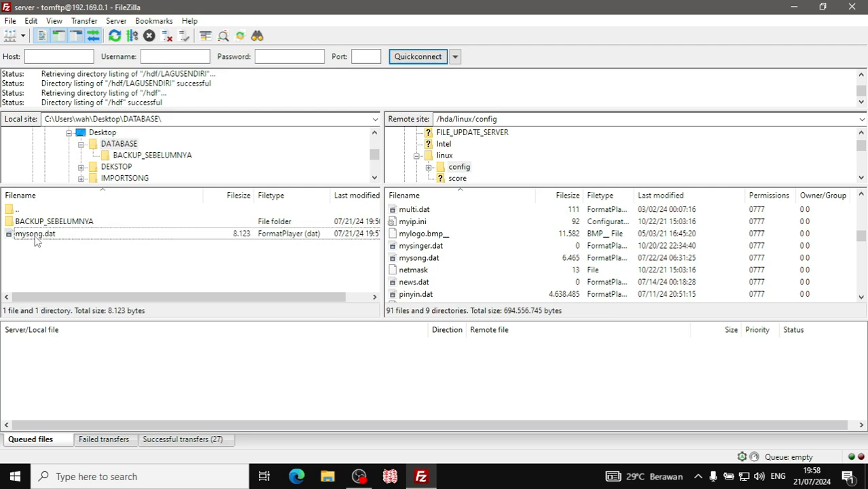
{"action": "left_click", "coordinate": [34, 236]}
{"action": "right_click", "coordinate": [36, 236]}
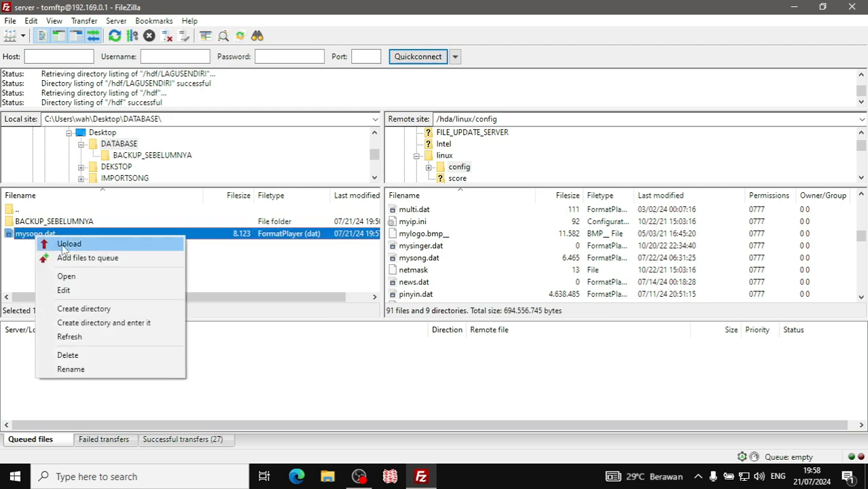
{"action": "left_click", "coordinate": [62, 245]}
{"action": "left_click_drag", "start_coordinate": [434, 144], "coordinate": [421, 133]}
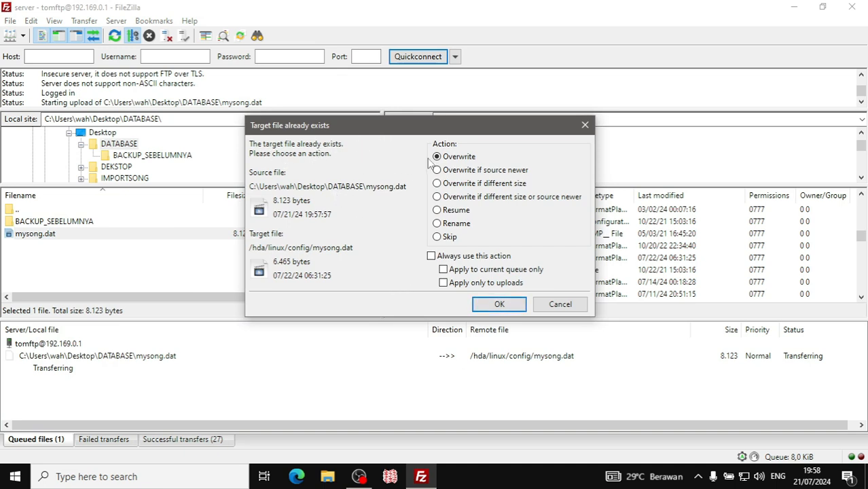
{"action": "left_click", "coordinate": [500, 304]}
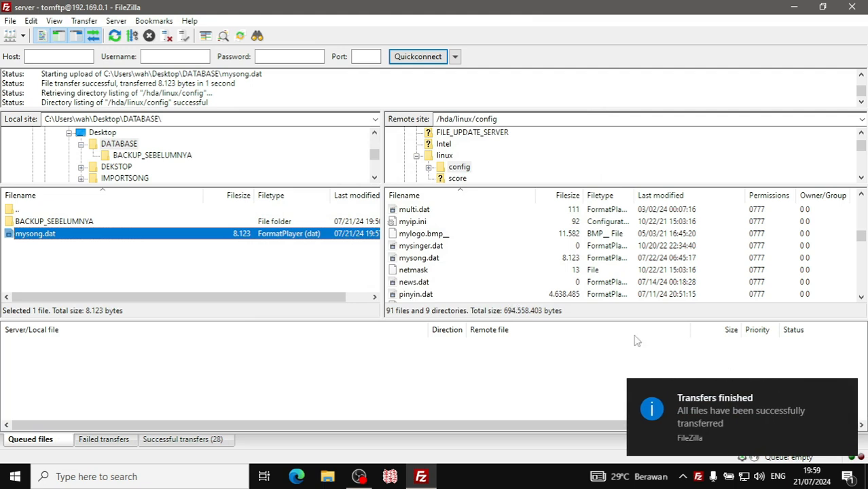
Step: Return the remote site to its root folder and the local site to the drive list, and close FileZilla
{"action": "left_click", "coordinate": [422, 223]}
{"action": "scroll", "coordinate": [422, 229], "scroll_direction": "up", "scroll_amount": 3}
{"action": "scroll", "coordinate": [422, 229], "scroll_direction": "up", "scroll_amount": 5}
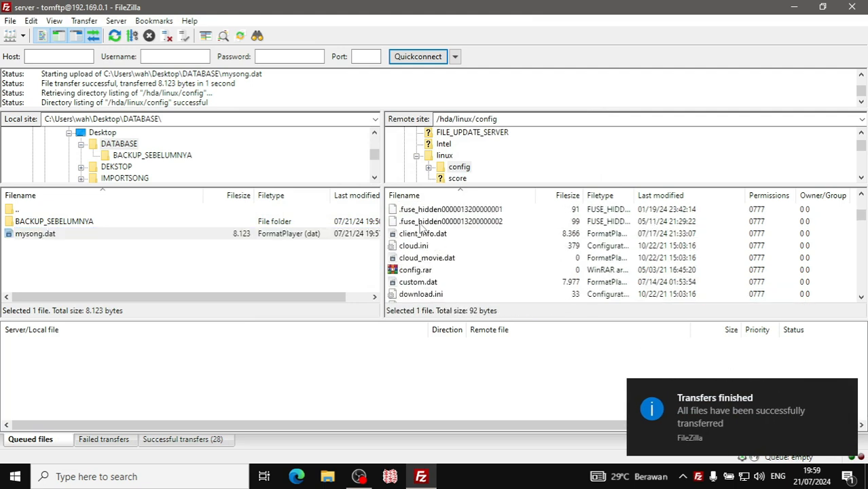
{"action": "double_click", "coordinate": [402, 211]}
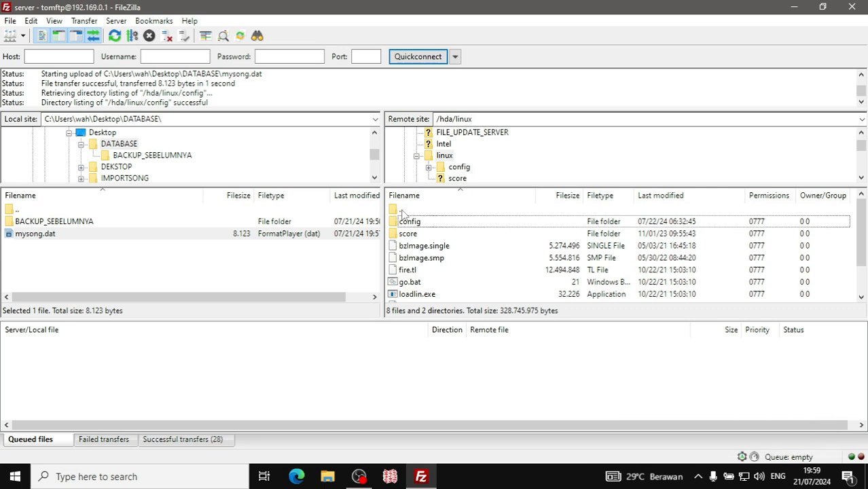
{"action": "double_click", "coordinate": [402, 211]}
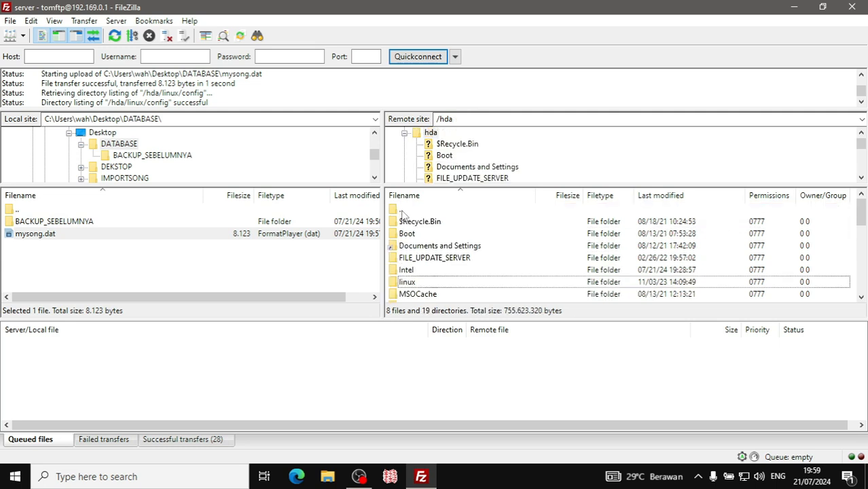
{"action": "double_click", "coordinate": [14, 209]}
{"action": "double_click", "coordinate": [14, 210]}
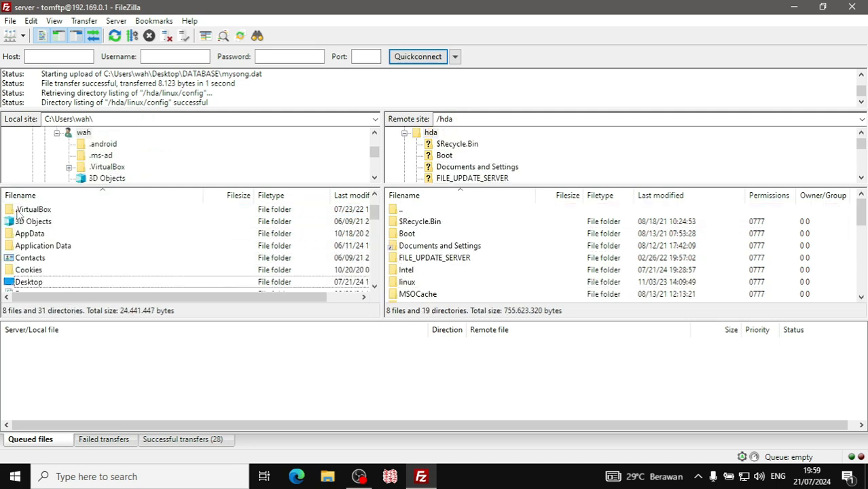
{"action": "double_click", "coordinate": [22, 212]}
{"action": "double_click", "coordinate": [21, 212]}
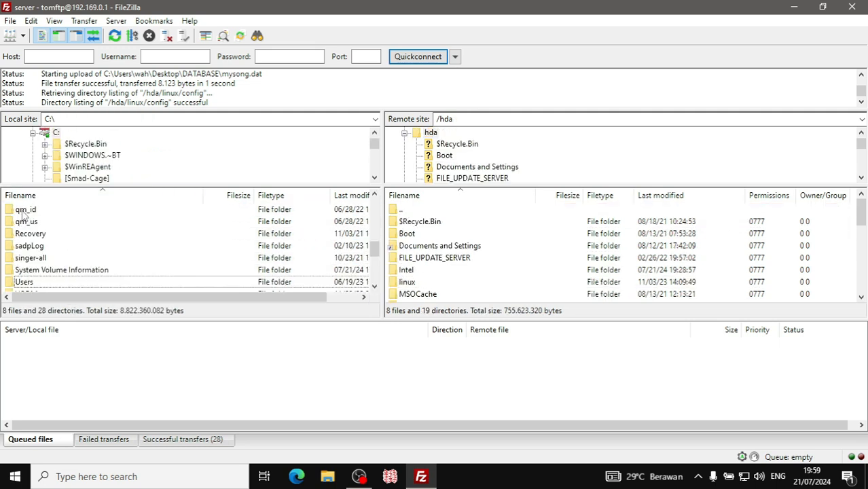
{"action": "double_click", "coordinate": [22, 212]}
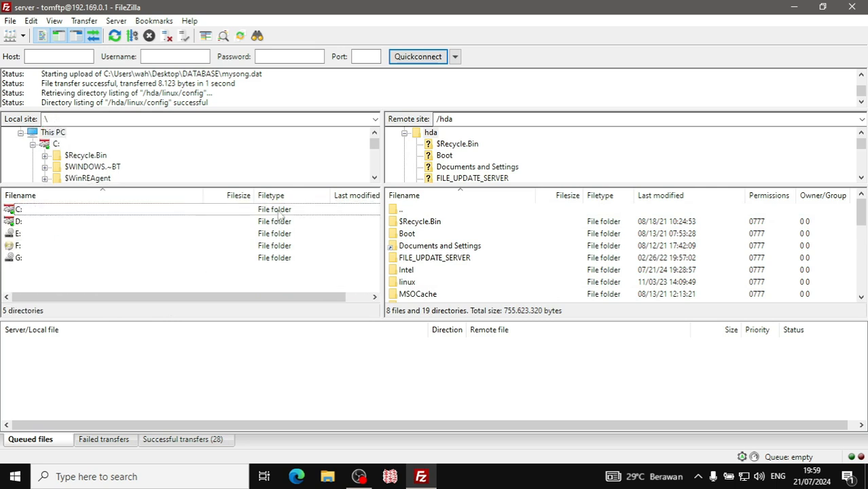
{"action": "double_click", "coordinate": [417, 211]}
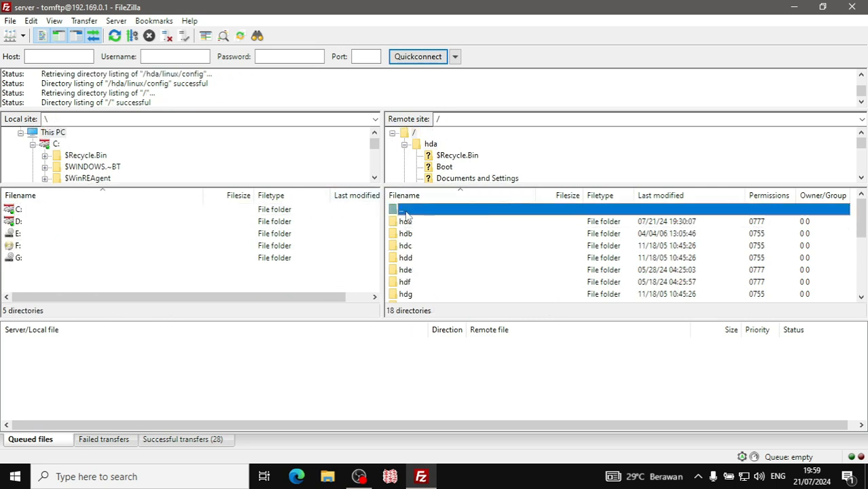
{"action": "left_click", "coordinate": [860, 7]}
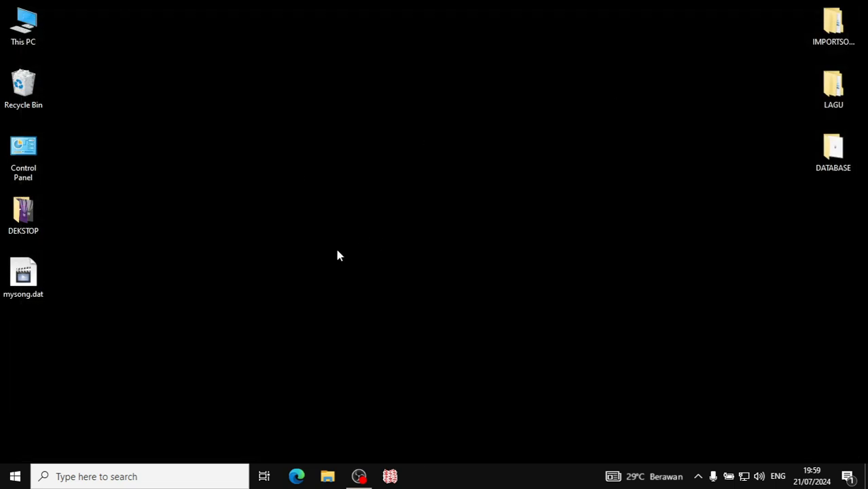
Step: Launch TightVNC Viewer and start a connection to the remote host 192.169.0.1
{"action": "left_click", "coordinate": [15, 476]}
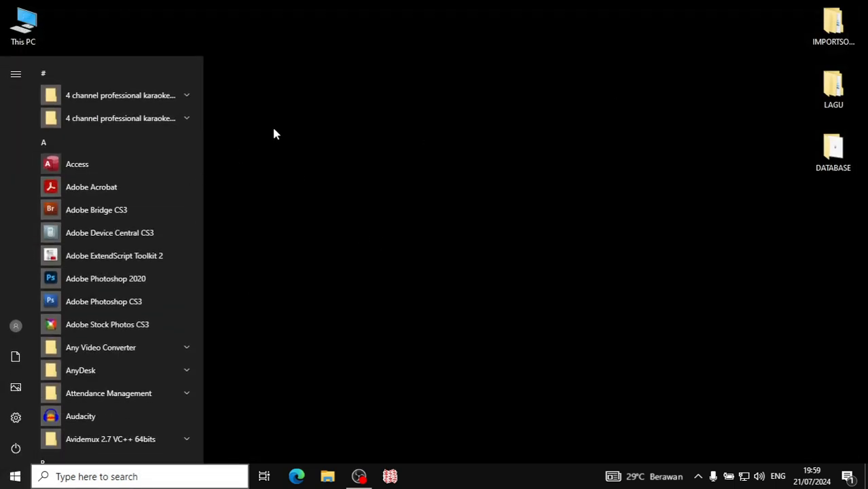
{"action": "type", "text": "TIGHT"}
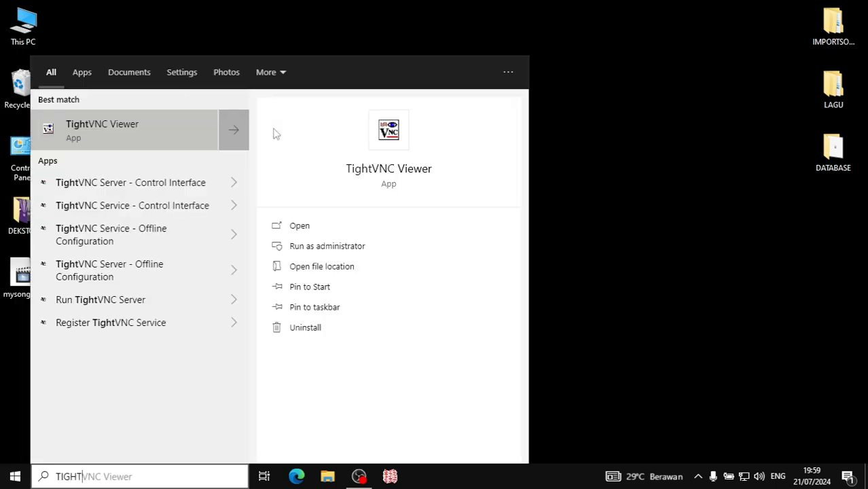
{"action": "left_click", "coordinate": [141, 123]}
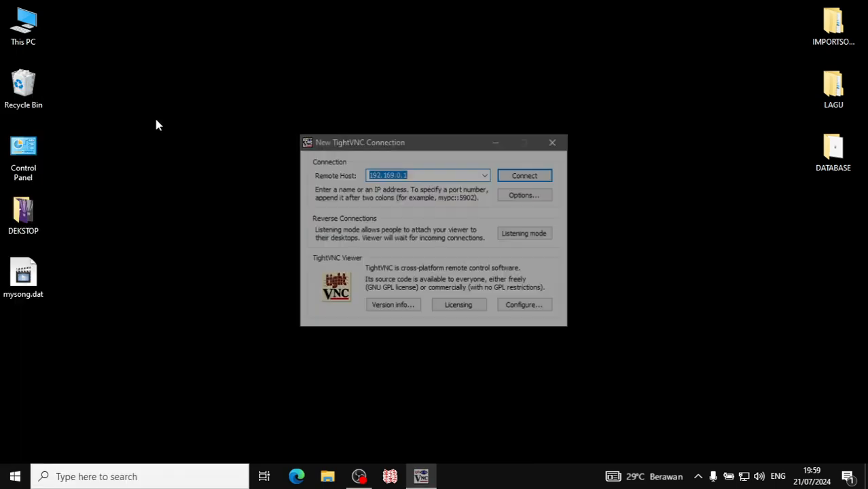
{"action": "left_click", "coordinate": [417, 175]}
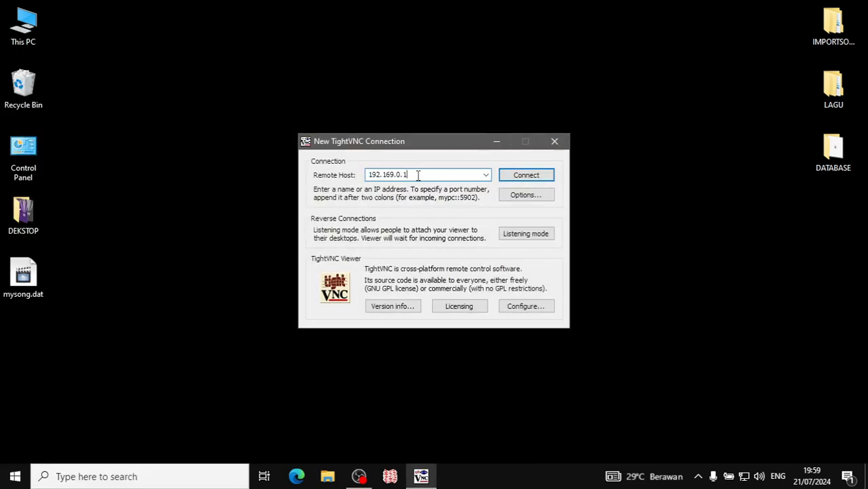
{"action": "left_click_drag", "start_coordinate": [409, 176], "coordinate": [322, 167]}
{"action": "left_click", "coordinate": [435, 175]}
{"action": "left_click", "coordinate": [525, 175]}
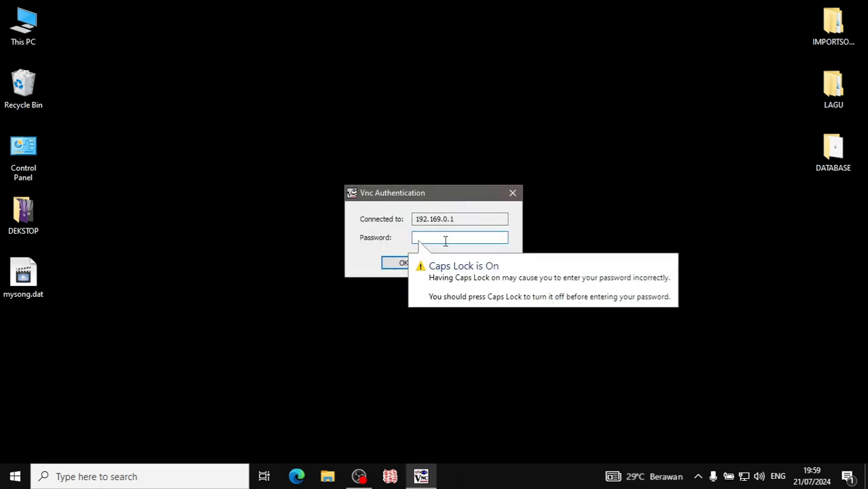
Step: Authenticate with the VNC password and shift the opened viewer window slightly higher on the desktop
{"action": "type", "text": "*"}
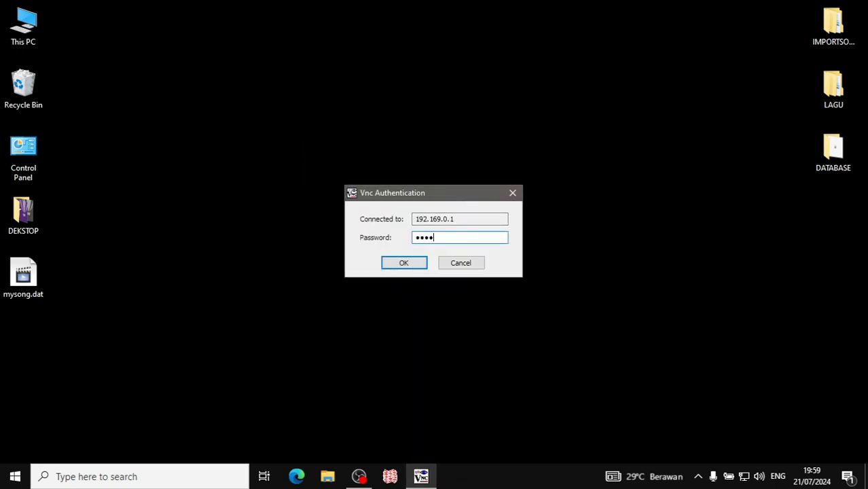
{"action": "left_click", "coordinate": [405, 264]}
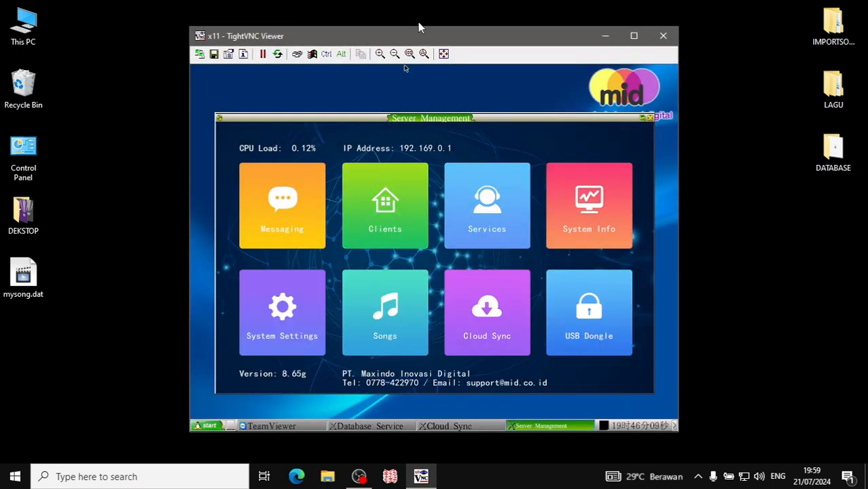
{"action": "left_click_drag", "start_coordinate": [420, 38], "coordinate": [406, 31]}
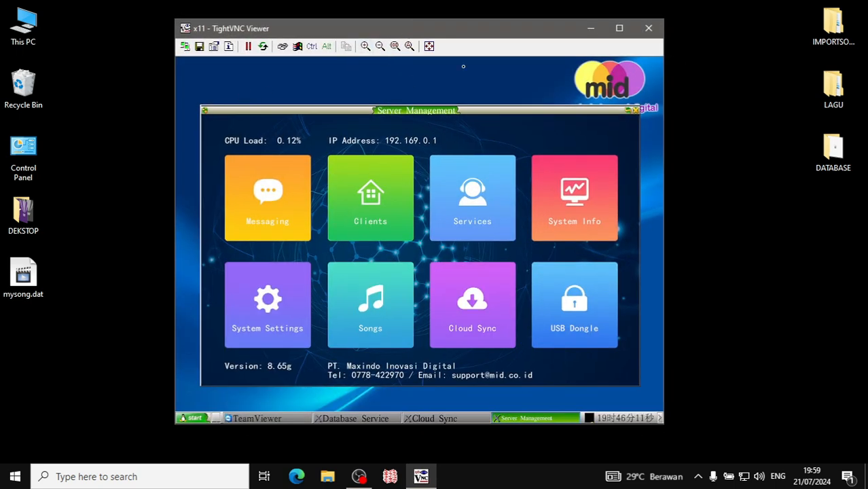
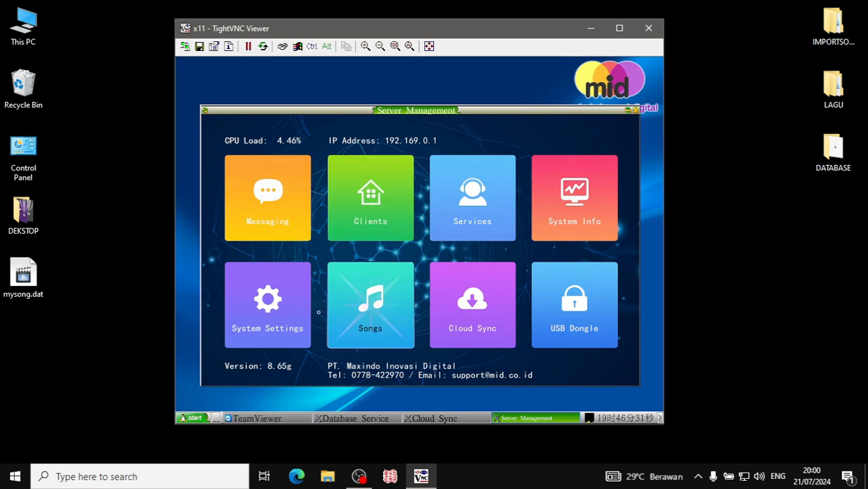
Step: Run a song scan of the /media path on the server and exit the scan tool once it has finished
{"action": "left_click", "coordinate": [196, 419]}
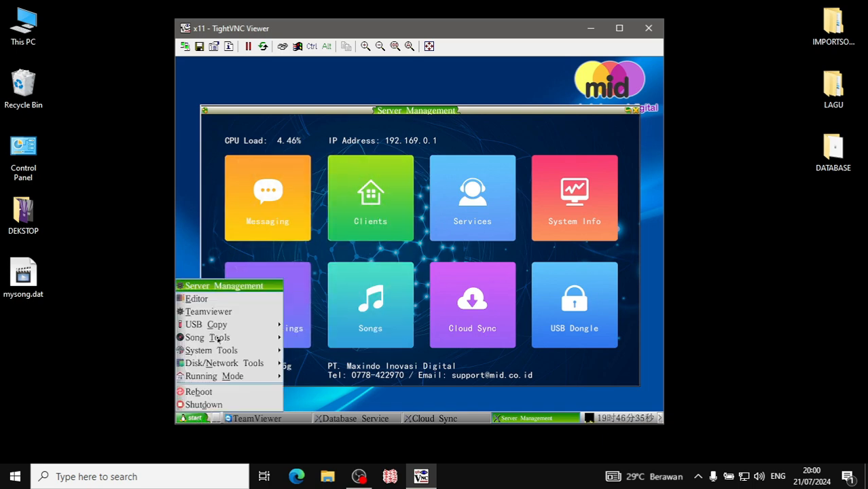
{"action": "mouse_move", "coordinate": [216, 340]}
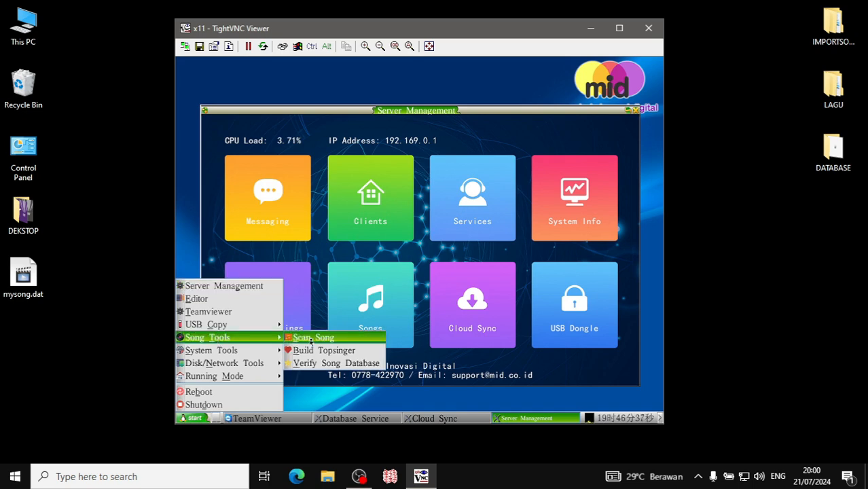
{"action": "left_click", "coordinate": [319, 340]}
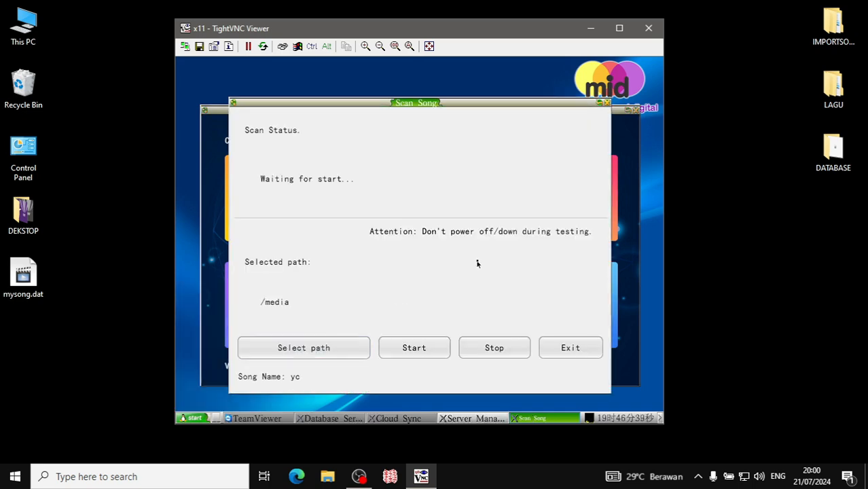
{"action": "left_click", "coordinate": [429, 349]}
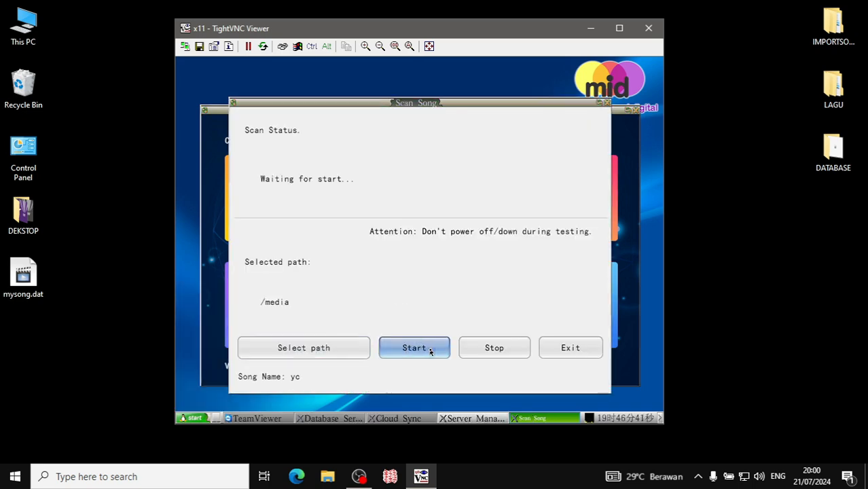
{"action": "left_click", "coordinate": [481, 300]}
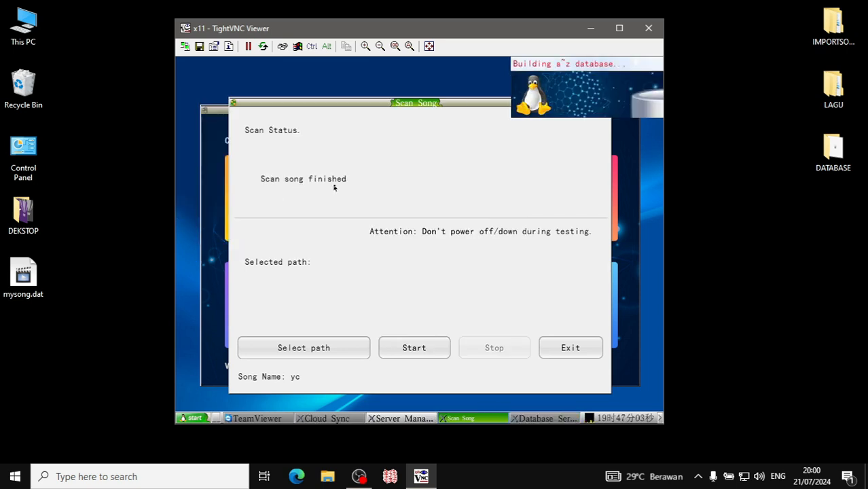
{"action": "left_click", "coordinate": [569, 348]}
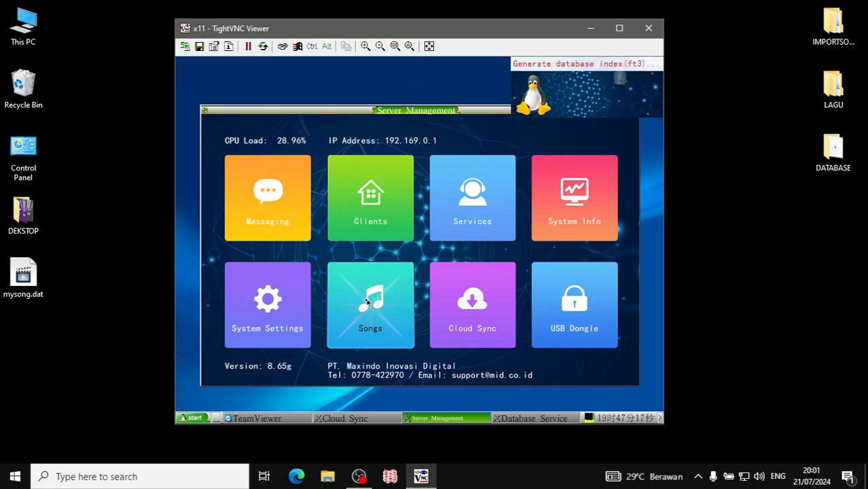
Step: Open the server's song database and look through the My.Song list for the entries starting at ID 80000001
{"action": "left_click", "coordinate": [380, 305]}
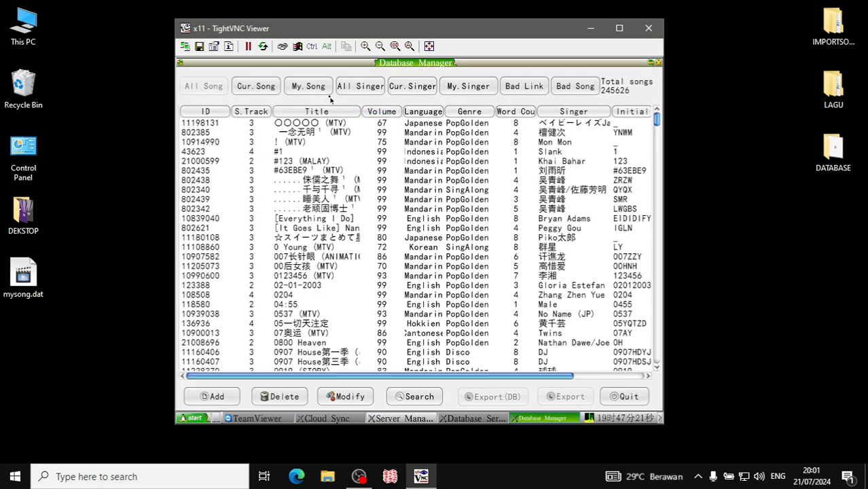
{"action": "left_click", "coordinate": [312, 88]}
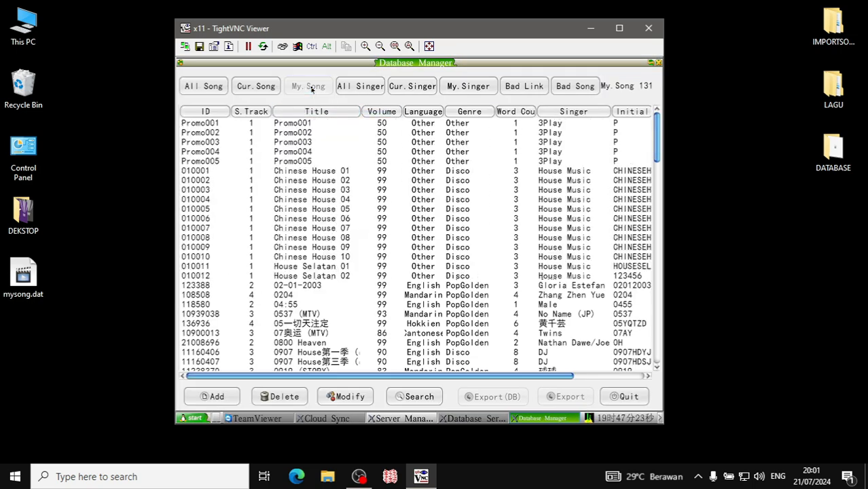
{"action": "scroll", "coordinate": [345, 196], "scroll_direction": "down", "scroll_amount": 4}
{"action": "scroll", "coordinate": [344, 197], "scroll_direction": "down", "scroll_amount": 10}
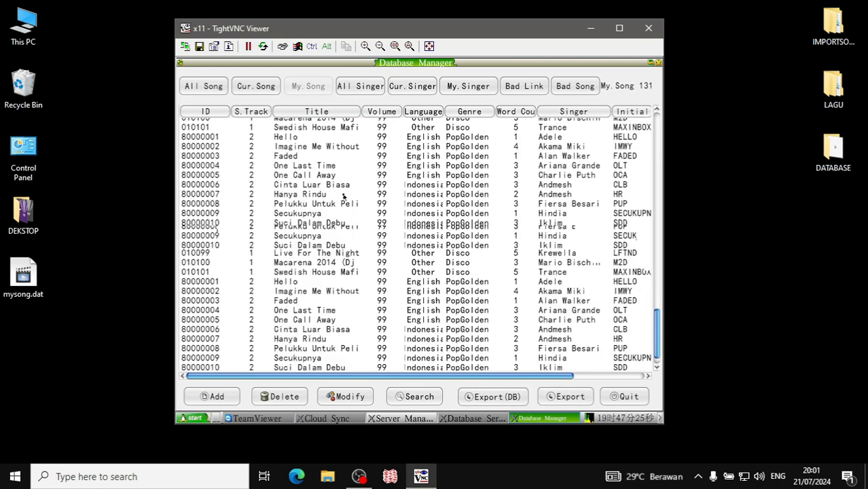
{"action": "scroll", "coordinate": [245, 204], "scroll_direction": "up", "scroll_amount": 4}
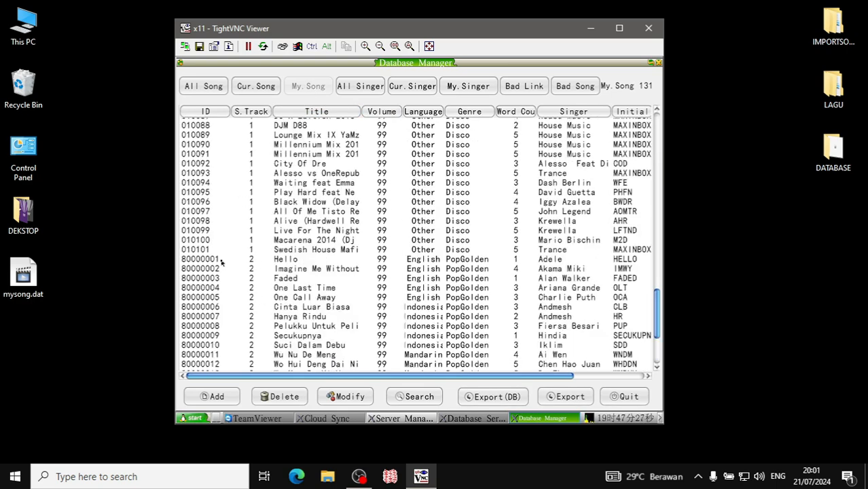
{"action": "scroll", "coordinate": [253, 259], "scroll_direction": "down", "scroll_amount": 4}
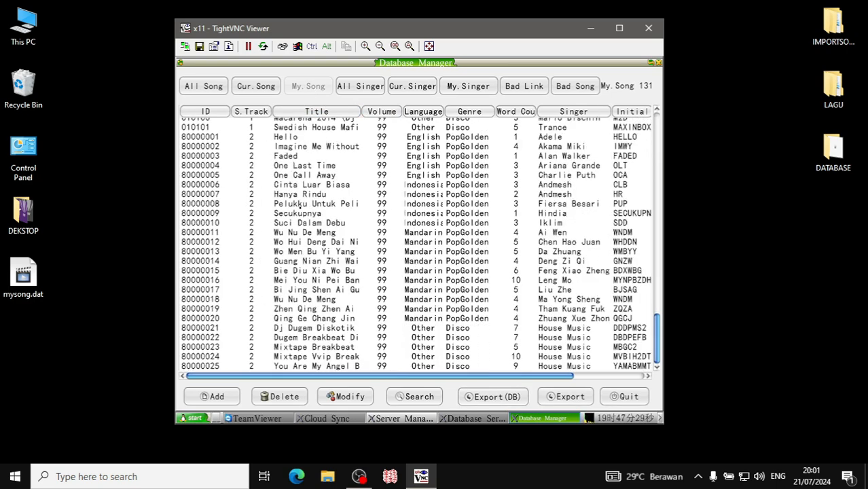
Step: Inspect the file path in the properties of song 80000001 "Hello" and close them without saving
{"action": "left_click", "coordinate": [206, 137]}
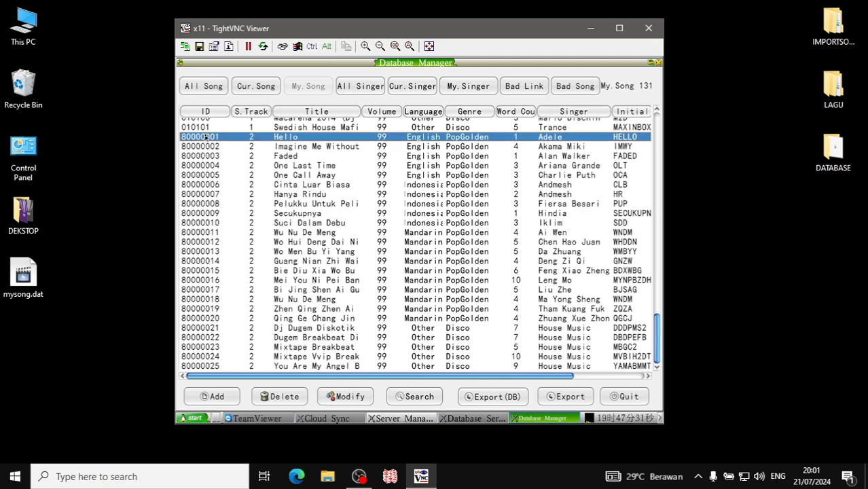
{"action": "left_click", "coordinate": [289, 149]}
{"action": "left_click", "coordinate": [235, 137]}
{"action": "left_click", "coordinate": [283, 147]}
{"action": "left_click", "coordinate": [292, 138]}
{"action": "left_click", "coordinate": [350, 397]}
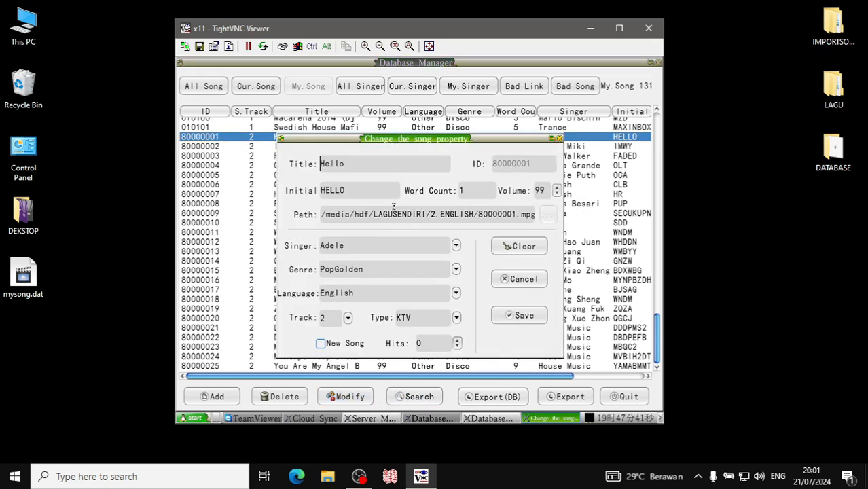
{"action": "left_click_drag", "start_coordinate": [368, 213], "coordinate": [546, 212]}
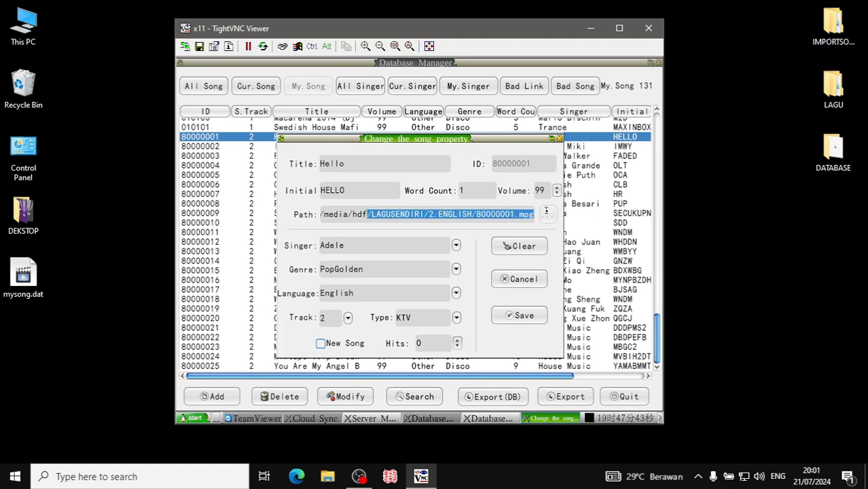
{"action": "left_click", "coordinate": [323, 215]}
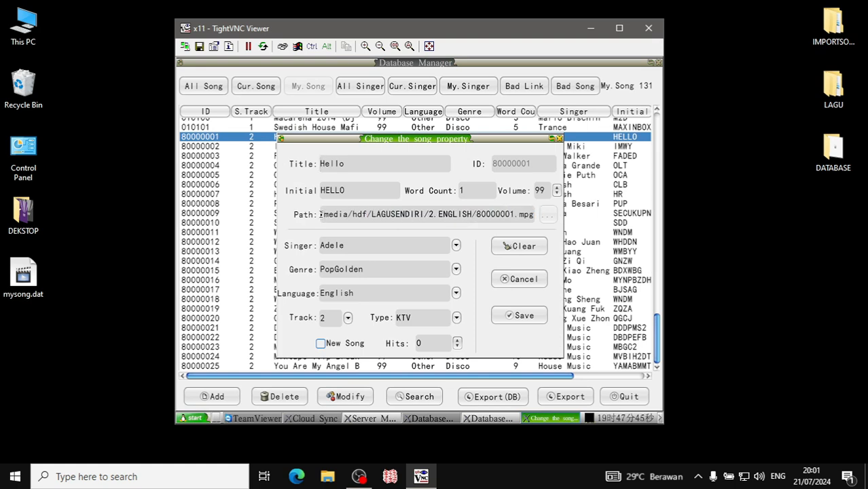
{"action": "left_click_drag", "start_coordinate": [323, 215], "coordinate": [545, 209]}
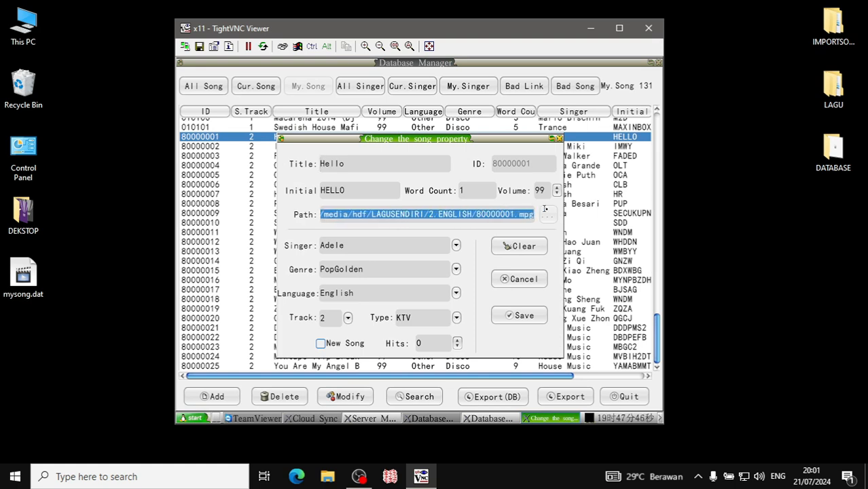
{"action": "left_click", "coordinate": [355, 214]}
{"action": "left_click_drag", "start_coordinate": [333, 214], "coordinate": [500, 214]}
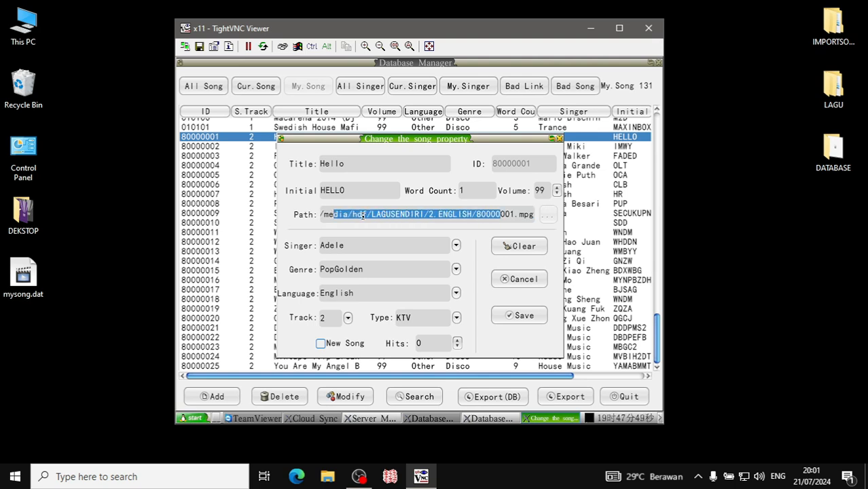
{"action": "left_click_drag", "start_coordinate": [363, 215], "coordinate": [393, 217]}
{"action": "left_click", "coordinate": [425, 214]}
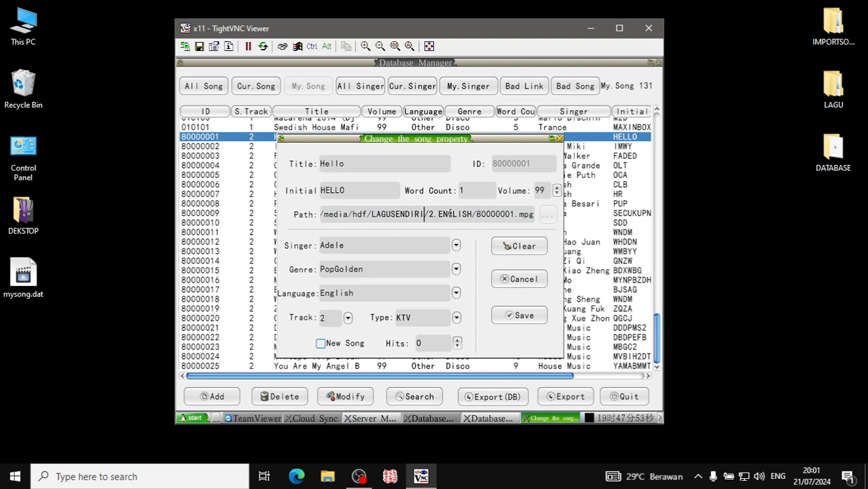
{"action": "left_click", "coordinate": [523, 280]}
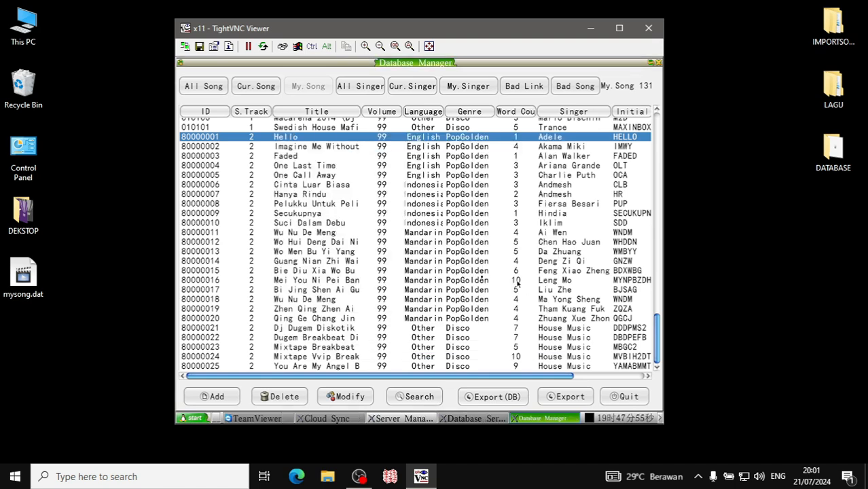
Step: Step through the added songs in the My.Song list from ID 80000001 to 80000025
{"action": "left_click", "coordinate": [420, 146]}
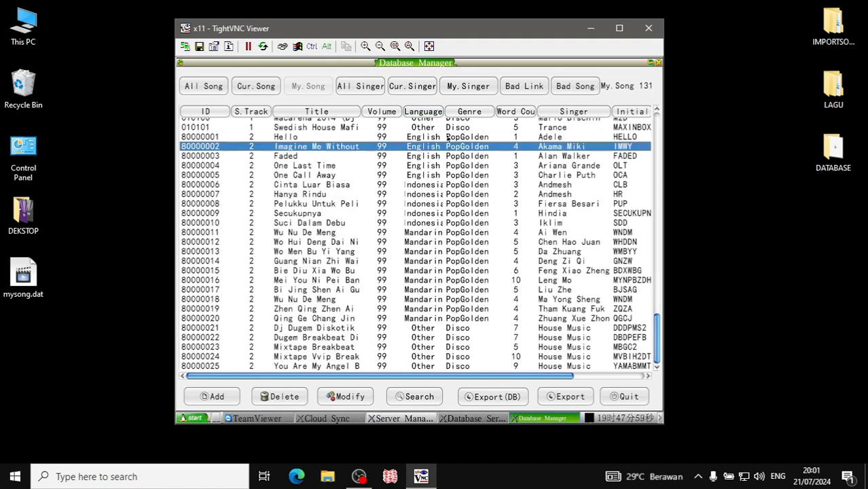
{"action": "left_click", "coordinate": [448, 137]}
{"action": "key", "text": "Down"}
{"action": "key", "text": "Down"}
{"action": "key", "text": "Down"}
{"action": "key", "text": "Down"}
{"action": "key", "text": "Down"}
{"action": "key", "text": "Down"}
{"action": "key", "text": "Down"}
{"action": "key", "text": "Down"}
{"action": "key", "text": "Down"}
{"action": "key", "text": "Down"}
{"action": "key", "text": "Down"}
{"action": "key", "text": "Down"}
{"action": "key", "text": "Down"}
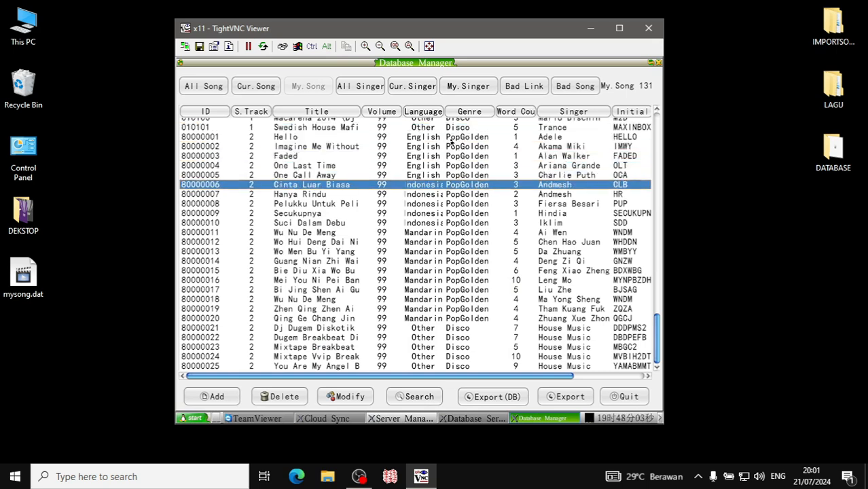
{"action": "key", "text": "Down"}
{"action": "key", "text": "Down"}
{"action": "key", "text": "Down"}
{"action": "key", "text": "Down"}
{"action": "key", "text": "Down"}
{"action": "key", "text": "Down"}
{"action": "key", "text": "Down"}
{"action": "key", "text": "Down"}
{"action": "key", "text": "Down"}
{"action": "key", "text": "Down"}
{"action": "key", "text": "Down"}
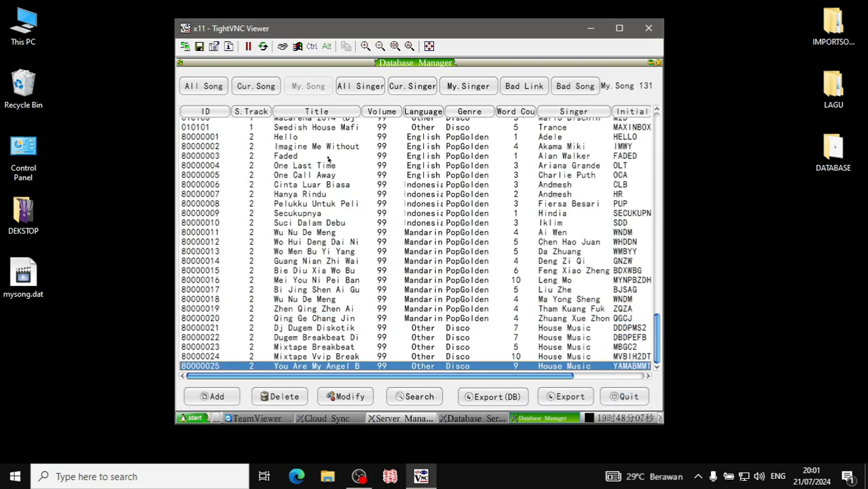
Step: List the current songs in the database and sort them by ID
{"action": "left_click", "coordinate": [271, 90]}
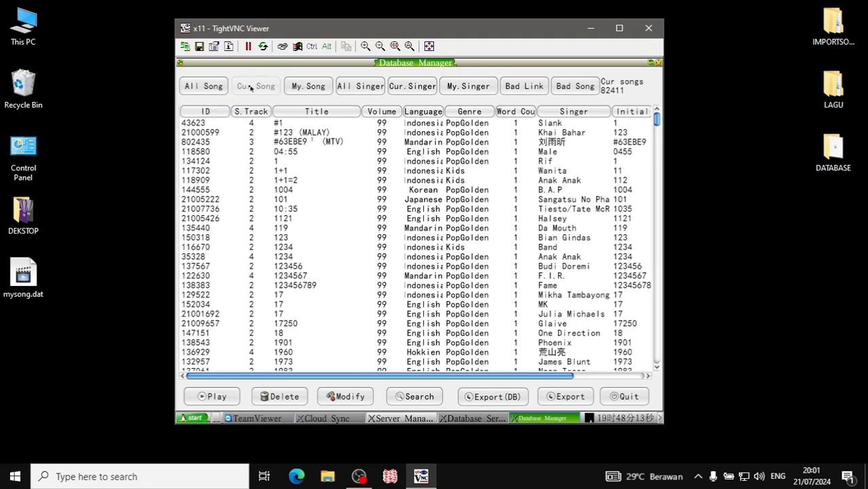
{"action": "left_click", "coordinate": [218, 112]}
{"action": "left_click", "coordinate": [214, 114]}
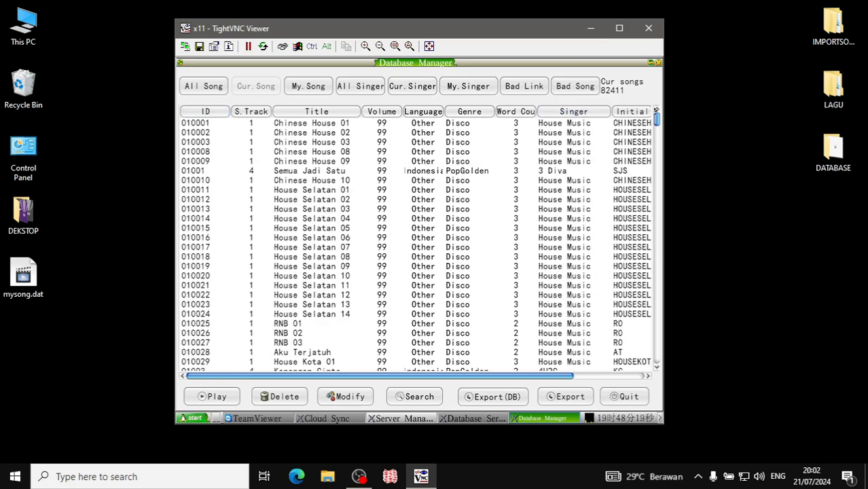
Step: Find the added songs with IDs 80000001 to 80000025 in the sorted list of current songs
{"action": "left_click_drag", "start_coordinate": [657, 120], "coordinate": [657, 374]}
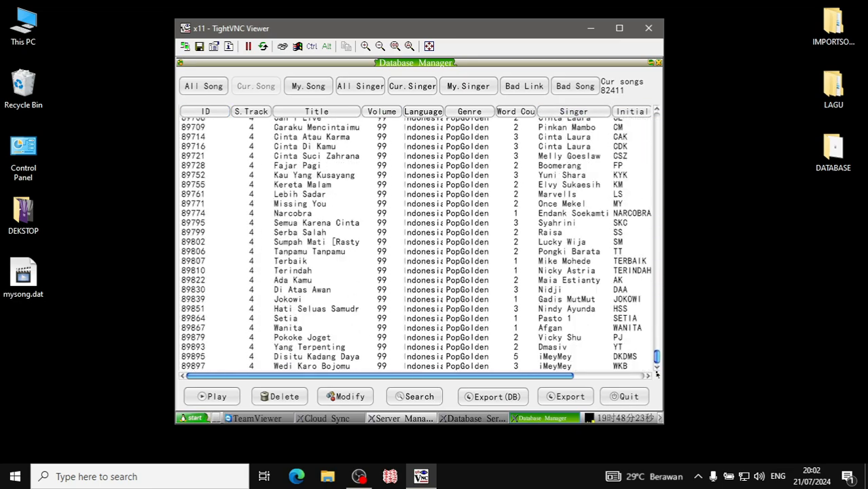
{"action": "scroll", "coordinate": [322, 196], "scroll_direction": "up", "scroll_amount": 5}
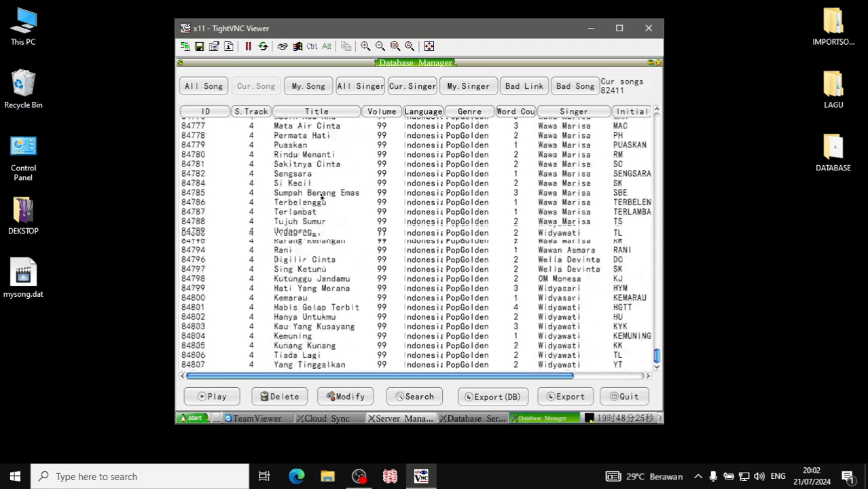
{"action": "scroll", "coordinate": [332, 193], "scroll_direction": "up", "scroll_amount": 10}
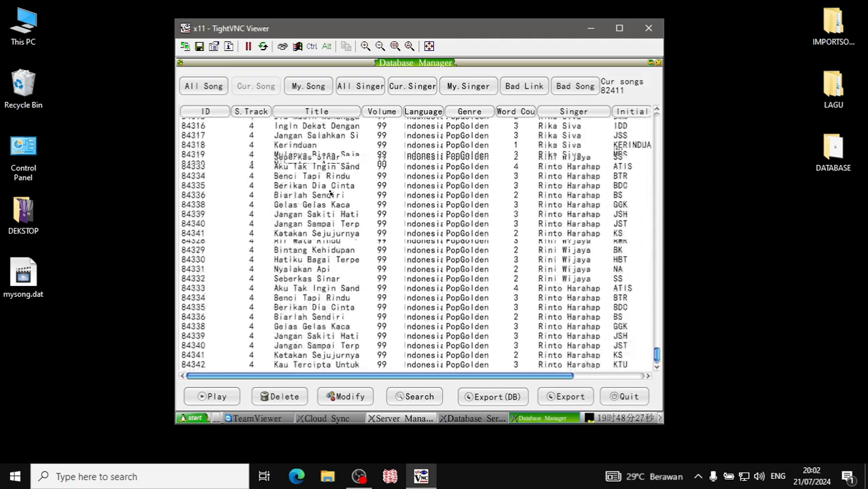
{"action": "scroll", "coordinate": [327, 194], "scroll_direction": "up", "scroll_amount": 10}
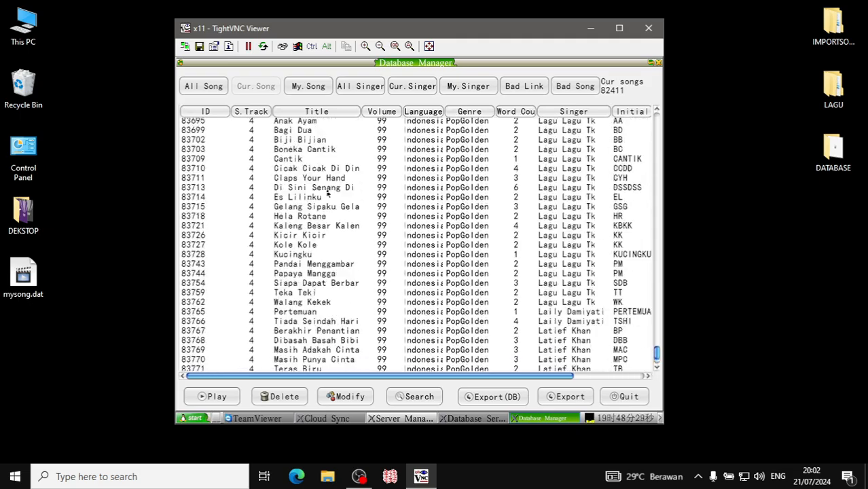
{"action": "scroll", "coordinate": [328, 194], "scroll_direction": "up", "scroll_amount": 10}
{"action": "scroll", "coordinate": [328, 193], "scroll_direction": "up", "scroll_amount": 10}
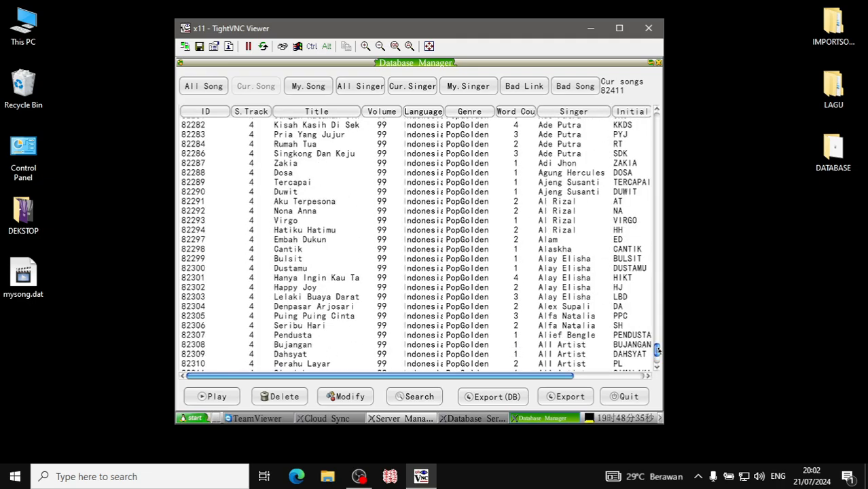
{"action": "left_click_drag", "start_coordinate": [655, 348], "coordinate": [657, 339]}
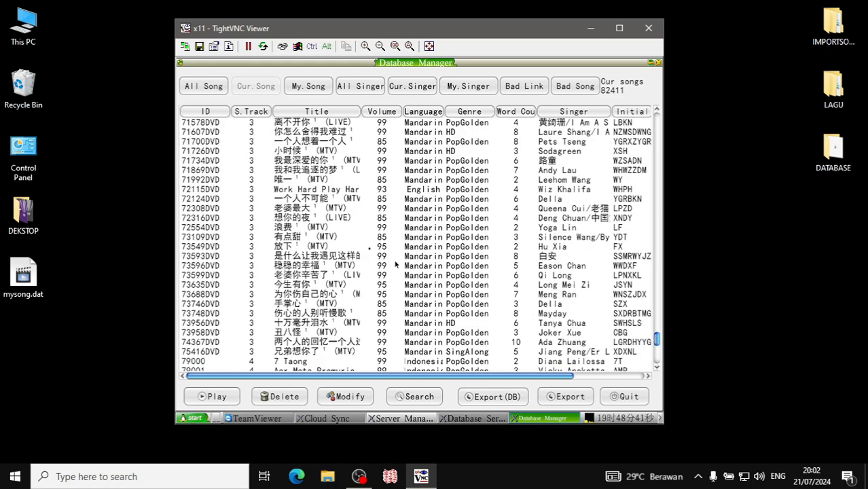
{"action": "scroll", "coordinate": [301, 243], "scroll_direction": "down", "scroll_amount": 20}
{"action": "scroll", "coordinate": [301, 243], "scroll_direction": "up", "scroll_amount": 9}
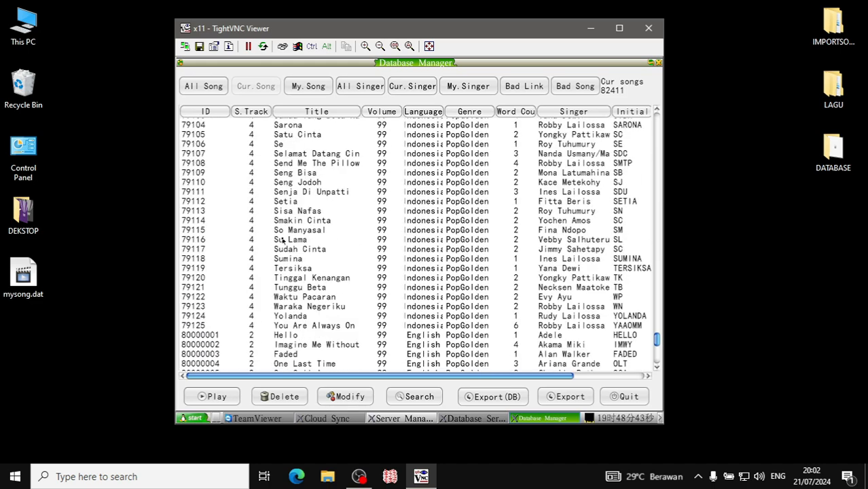
{"action": "scroll", "coordinate": [265, 255], "scroll_direction": "down", "scroll_amount": 5}
{"action": "left_click", "coordinate": [295, 303]}
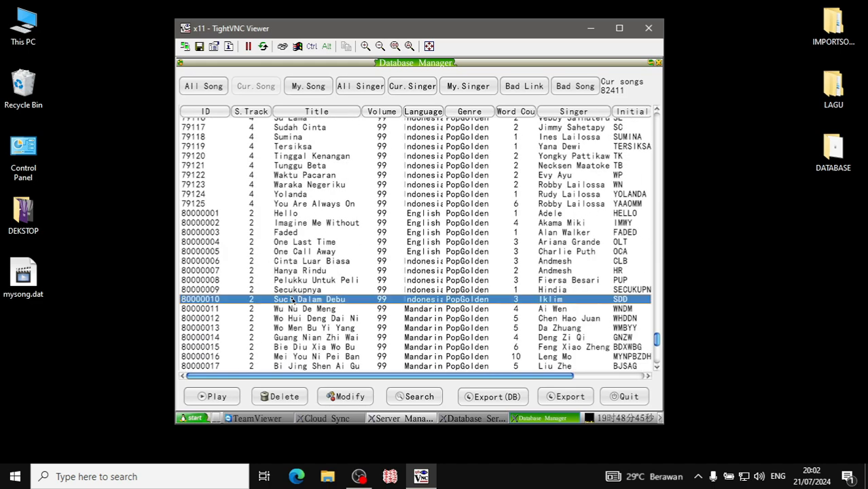
{"action": "scroll", "coordinate": [292, 242], "scroll_direction": "down", "scroll_amount": 4}
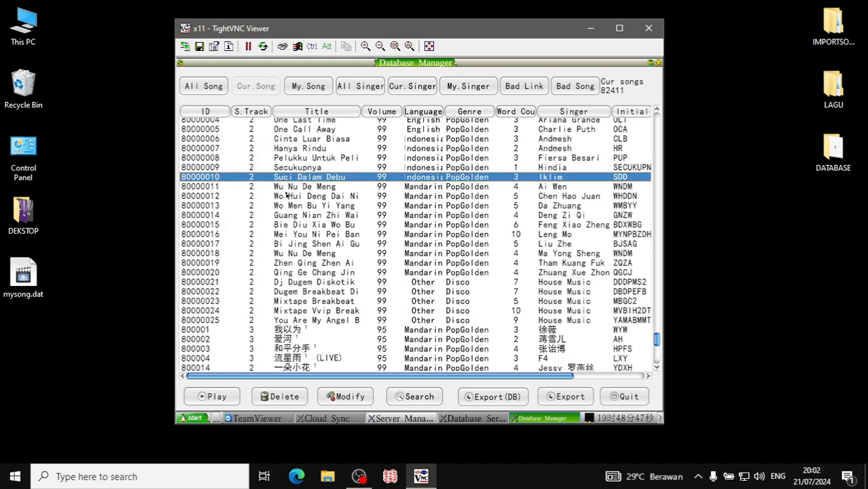
Step: Test-play songs 80000011 "Wu Nu De Meng" and 80000016 "Mei You Ni Pei Ban", closing each video after a brief check
{"action": "left_click", "coordinate": [288, 189]}
{"action": "left_click", "coordinate": [214, 395]}
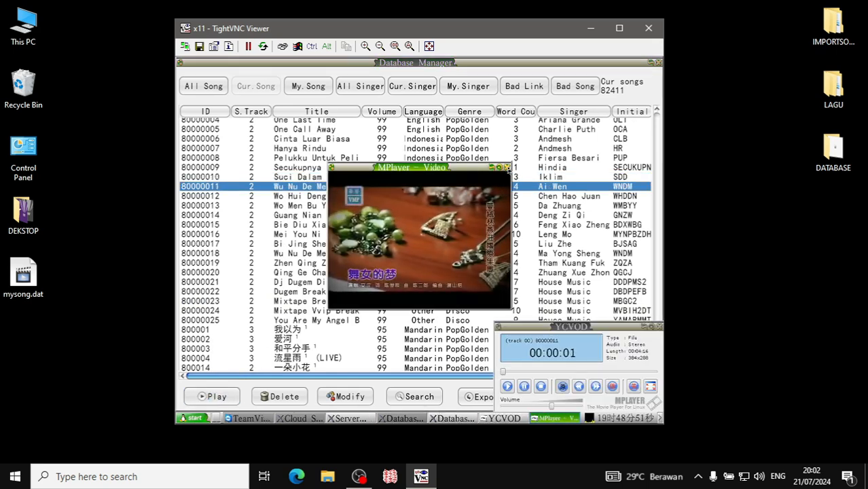
{"action": "left_click", "coordinate": [507, 167]}
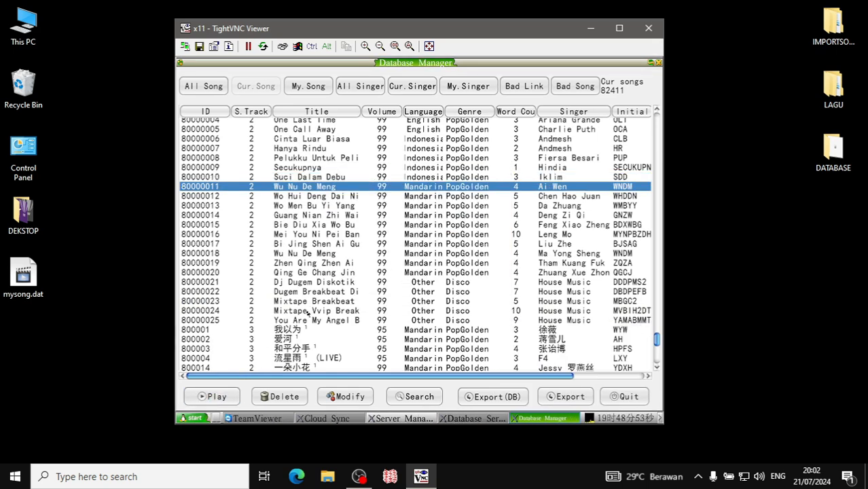
{"action": "left_click", "coordinate": [299, 235]}
{"action": "left_click", "coordinate": [211, 396]}
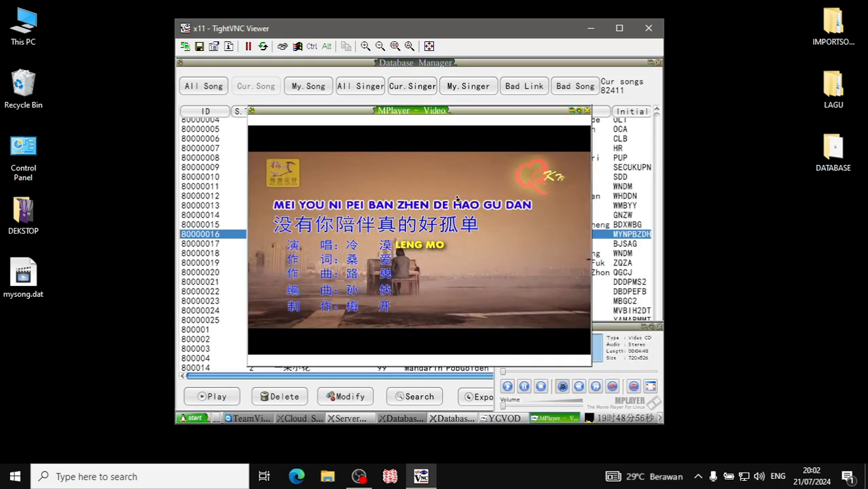
{"action": "left_click", "coordinate": [587, 110]}
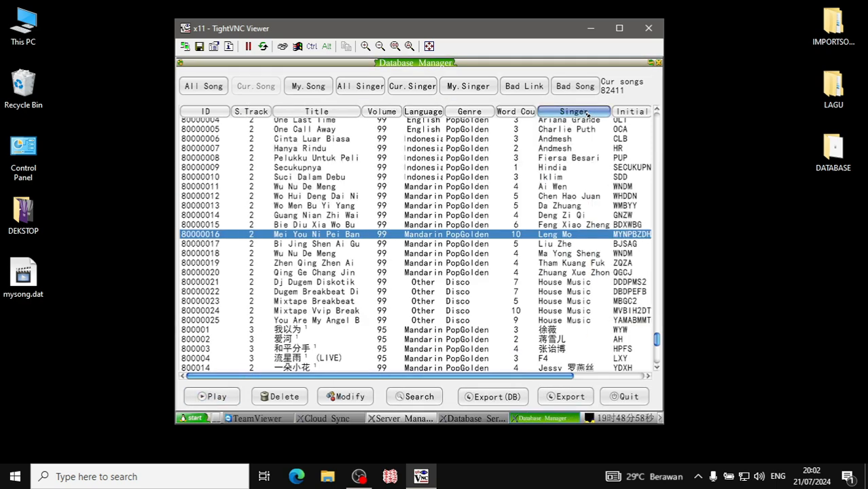
Step: Quit the song database, close the remote viewer session and refresh the Windows desktop
{"action": "left_click", "coordinate": [623, 394]}
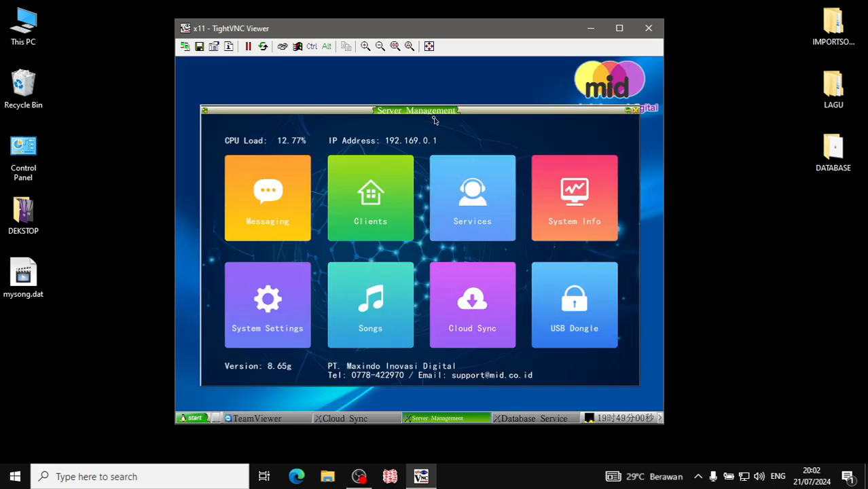
{"action": "left_click", "coordinate": [658, 30]}
{"action": "right_click", "coordinate": [364, 120]}
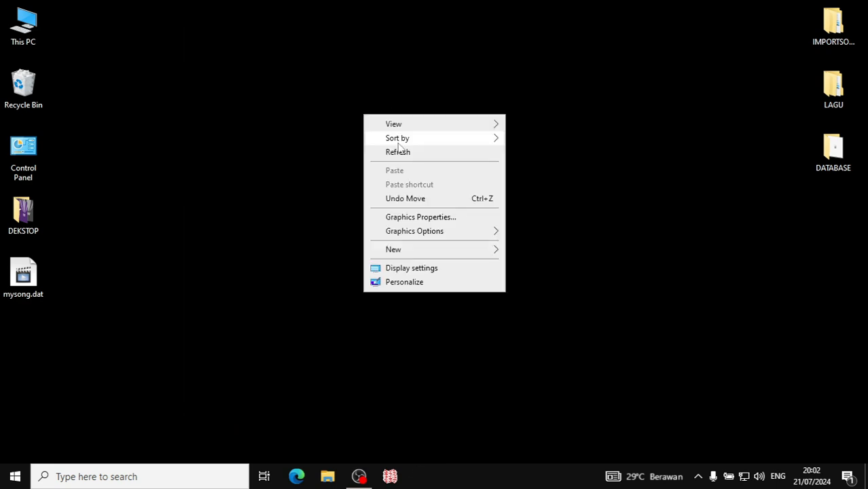
{"action": "left_click", "coordinate": [396, 151]}
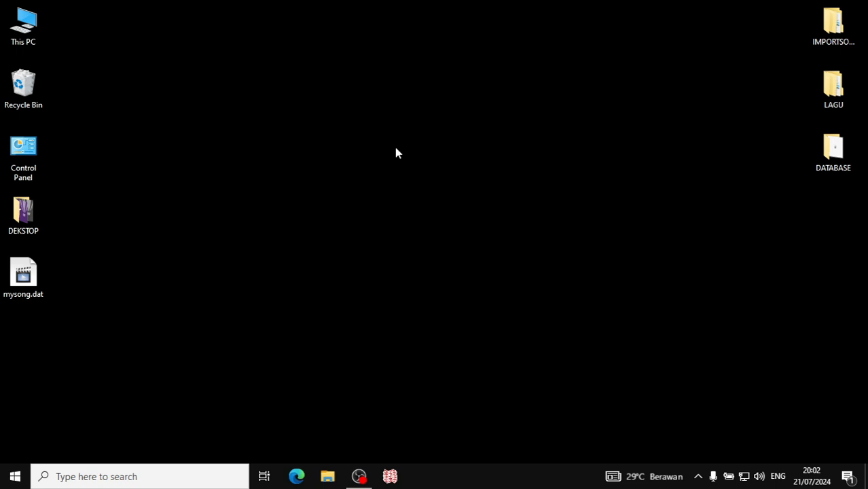